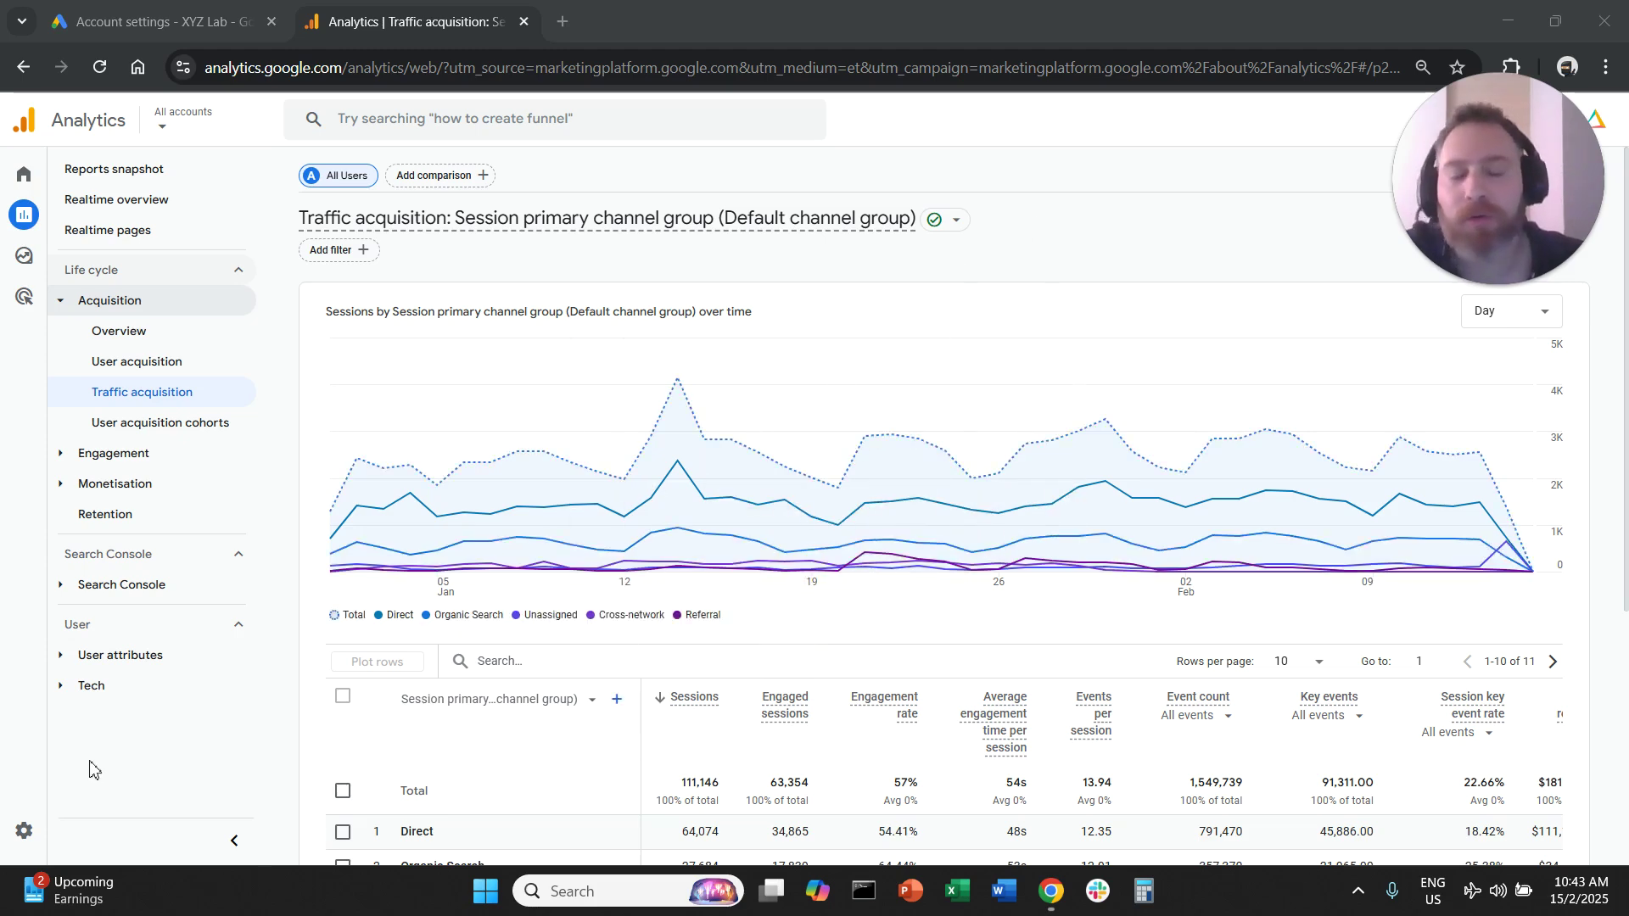
Open the property's Google Ads links in the Analytics admin settings to check which ad accounts are linked
mouse_move(47, 840)
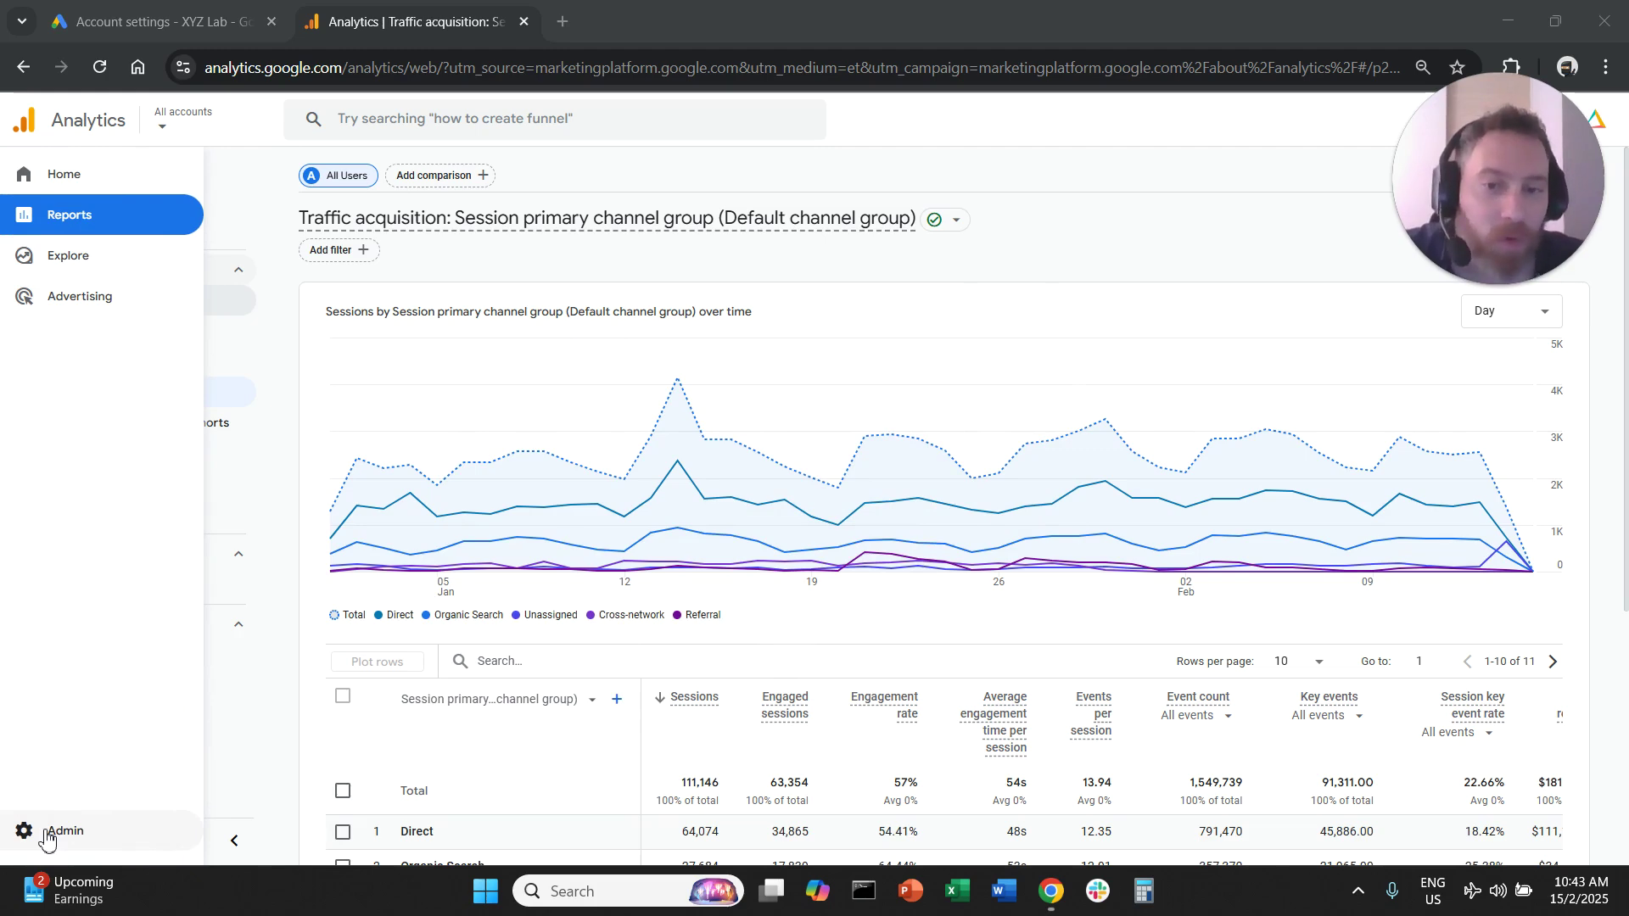
left_click(47, 839)
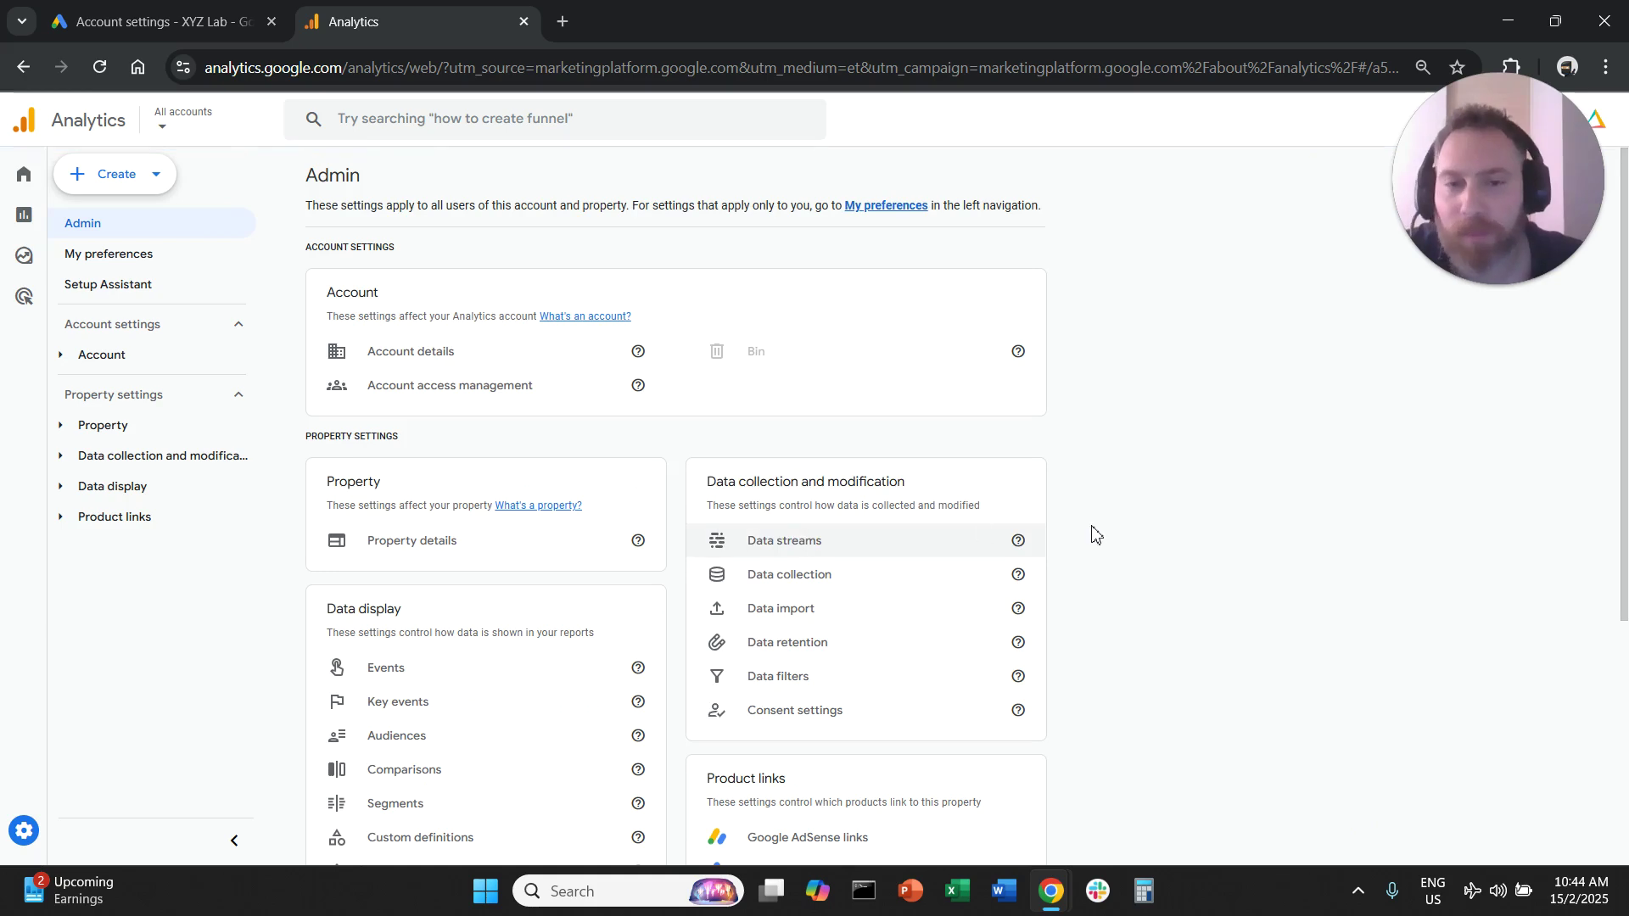
scroll(1108, 538, "down", 3)
scroll(1108, 539, "down", 1)
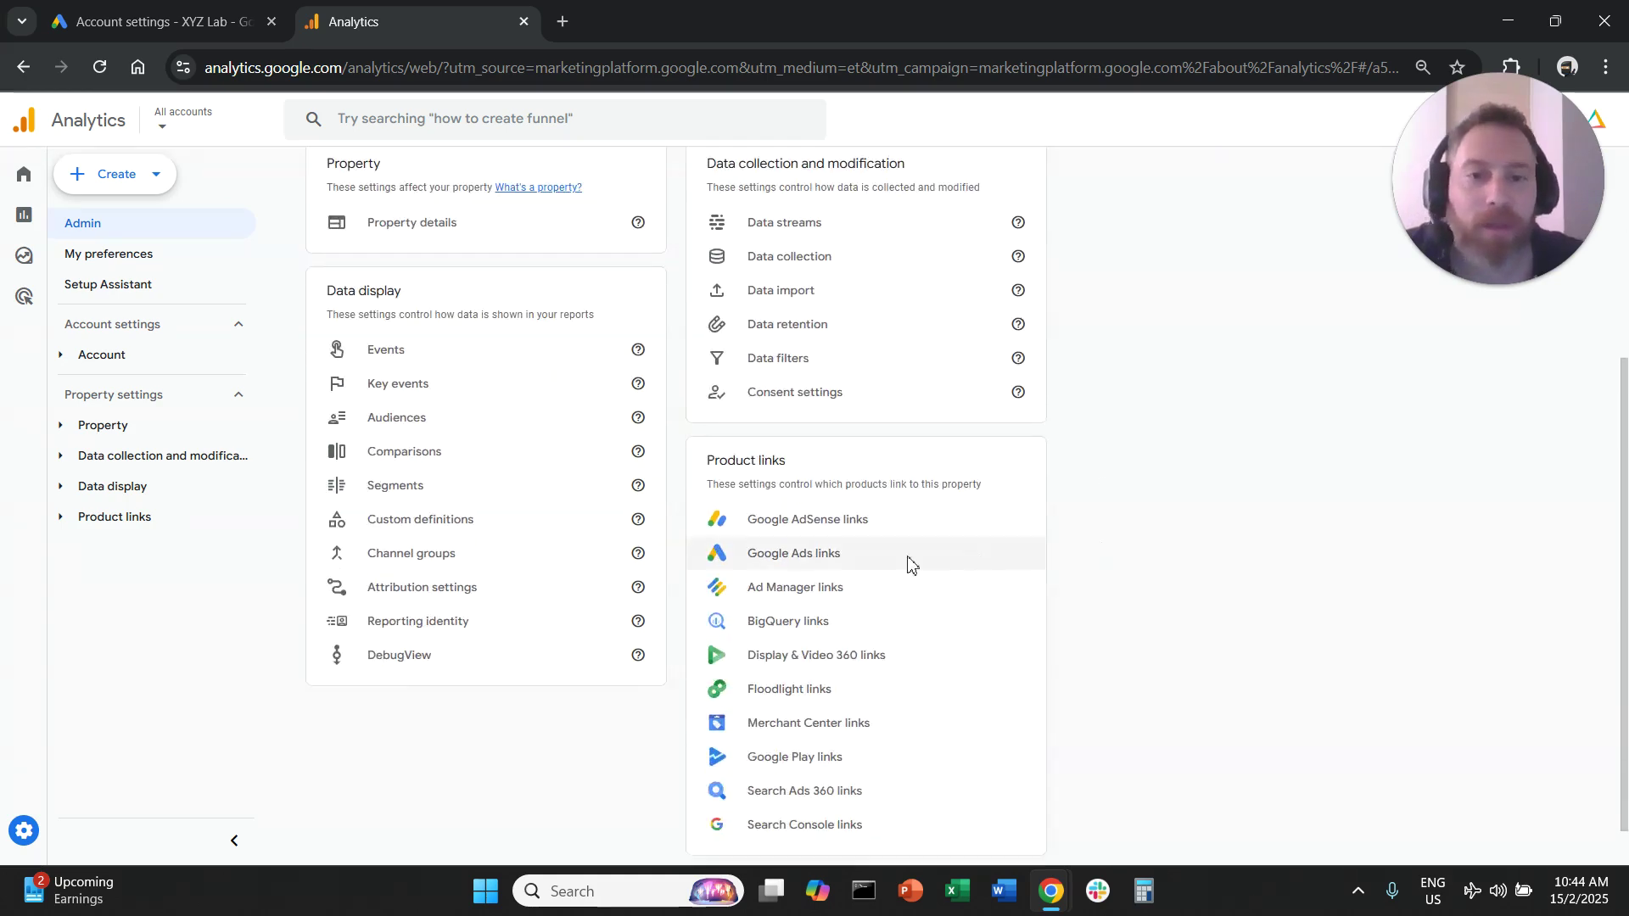
left_click_drag(772, 556, 742, 472)
left_click(781, 556)
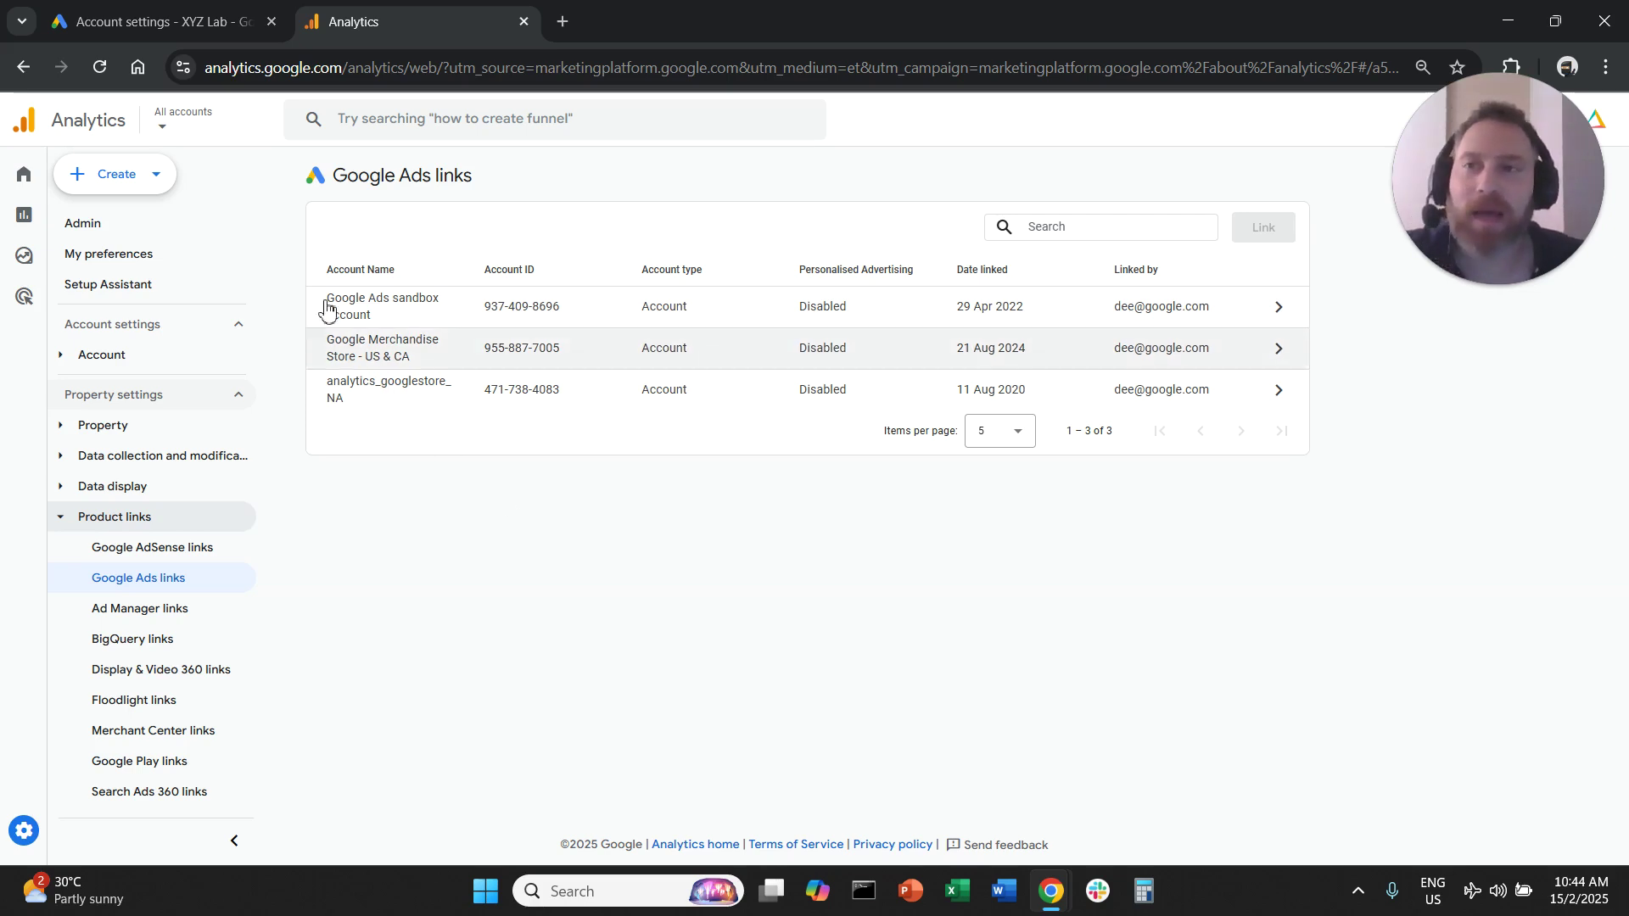
Switch to the Google Ads account settings and expand the Auto-tagging setting to check it
left_click(212, 27)
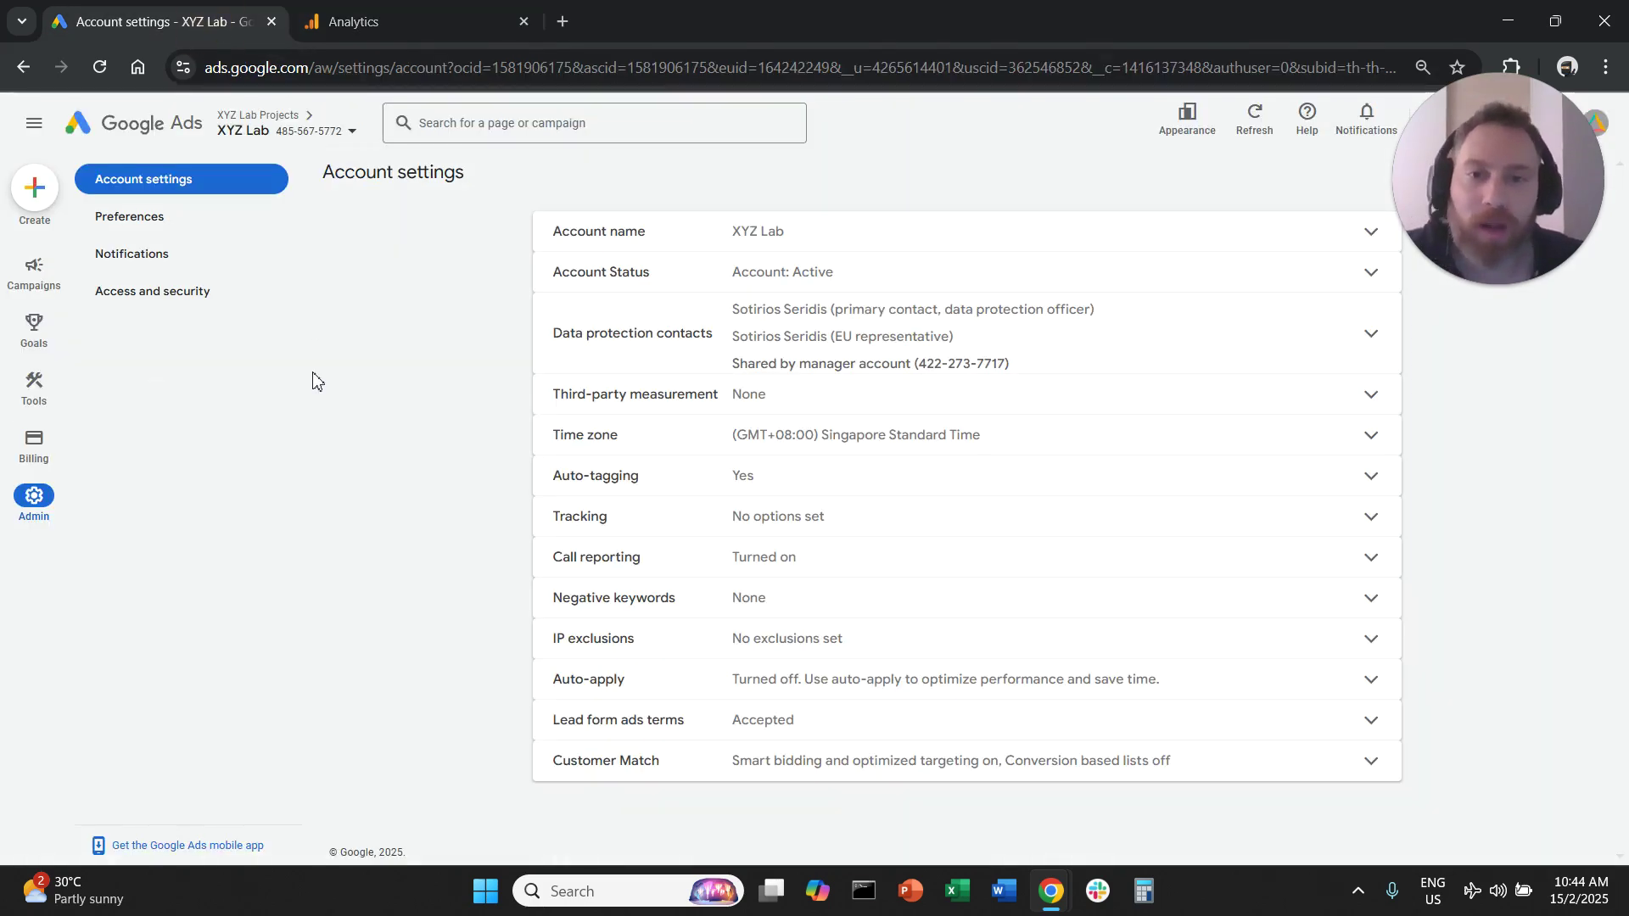
left_click_drag(166, 335, 161, 443)
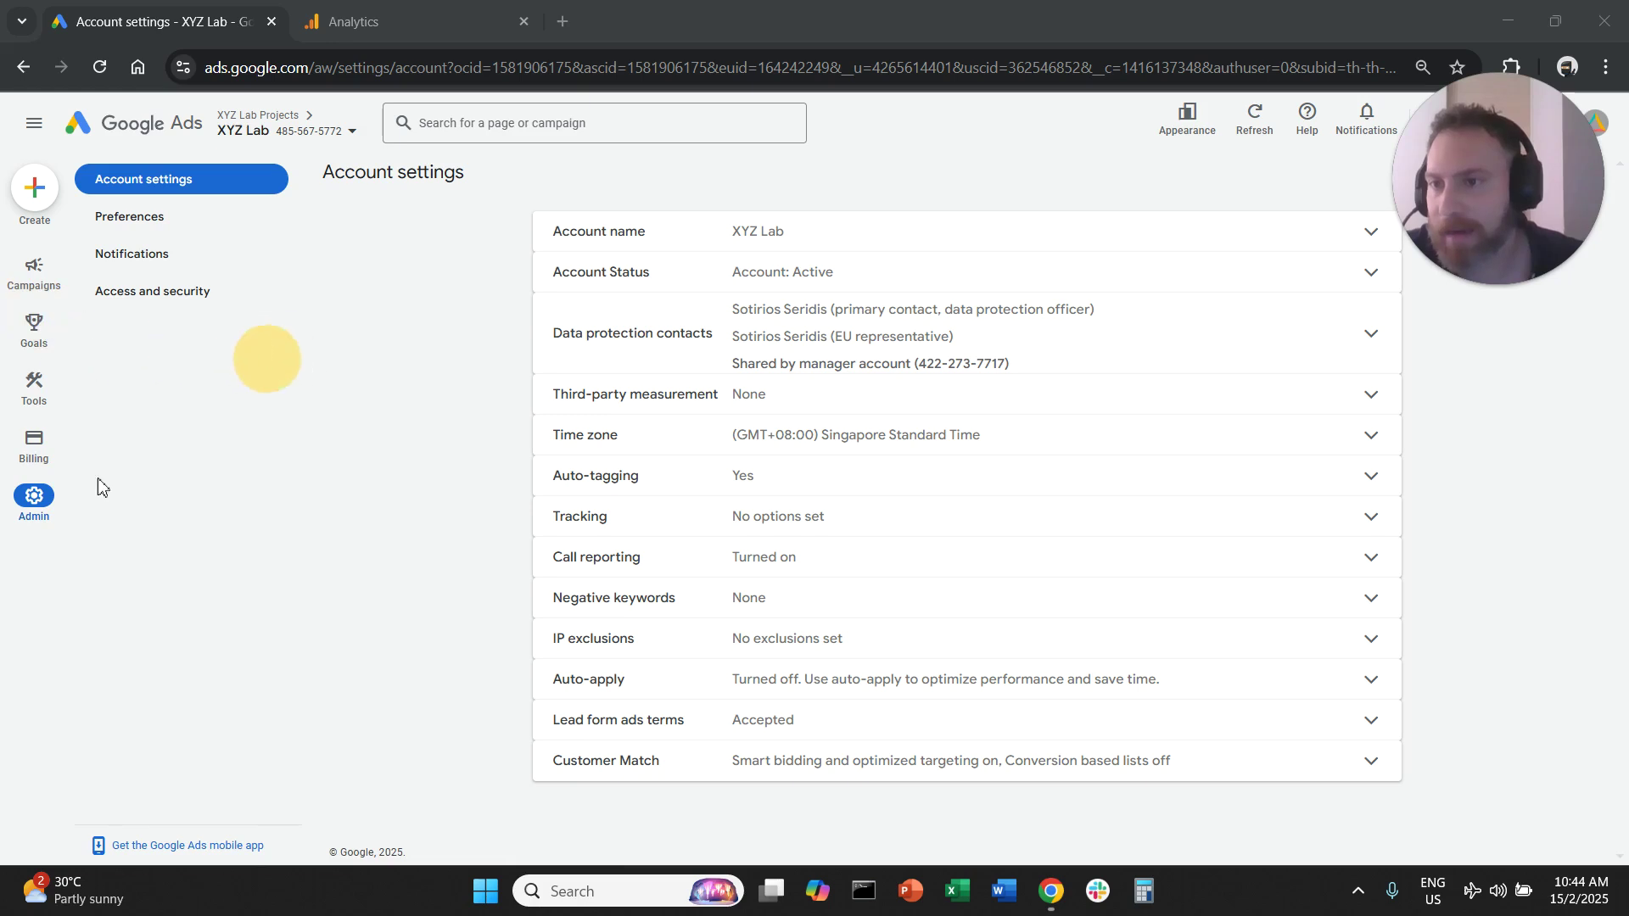
left_click(58, 502)
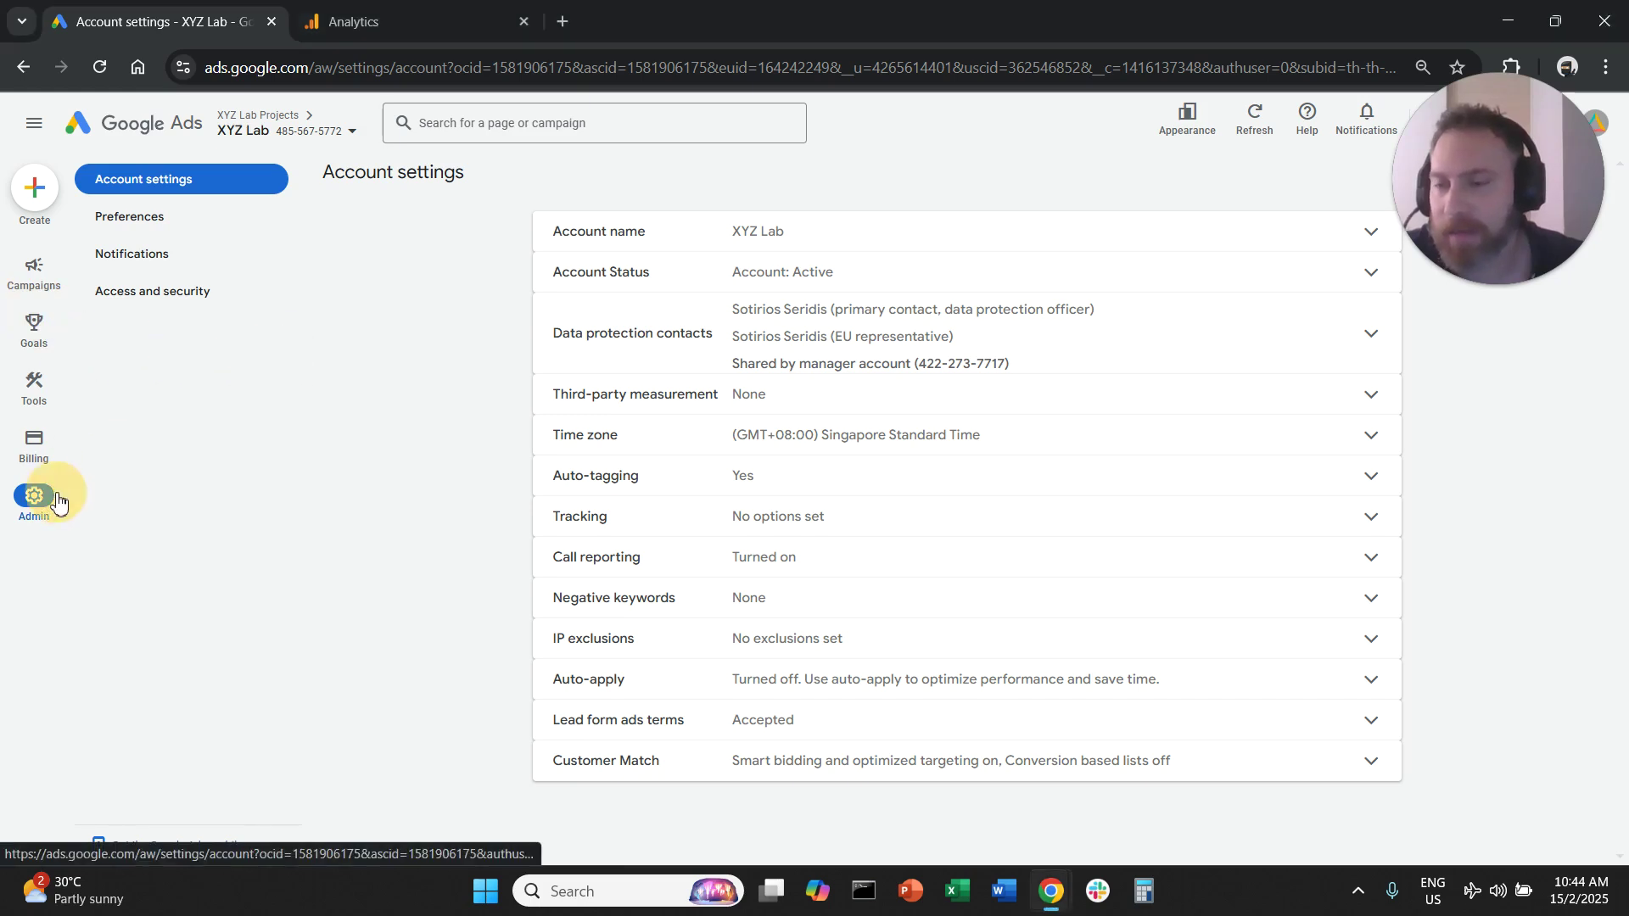
left_click(662, 484)
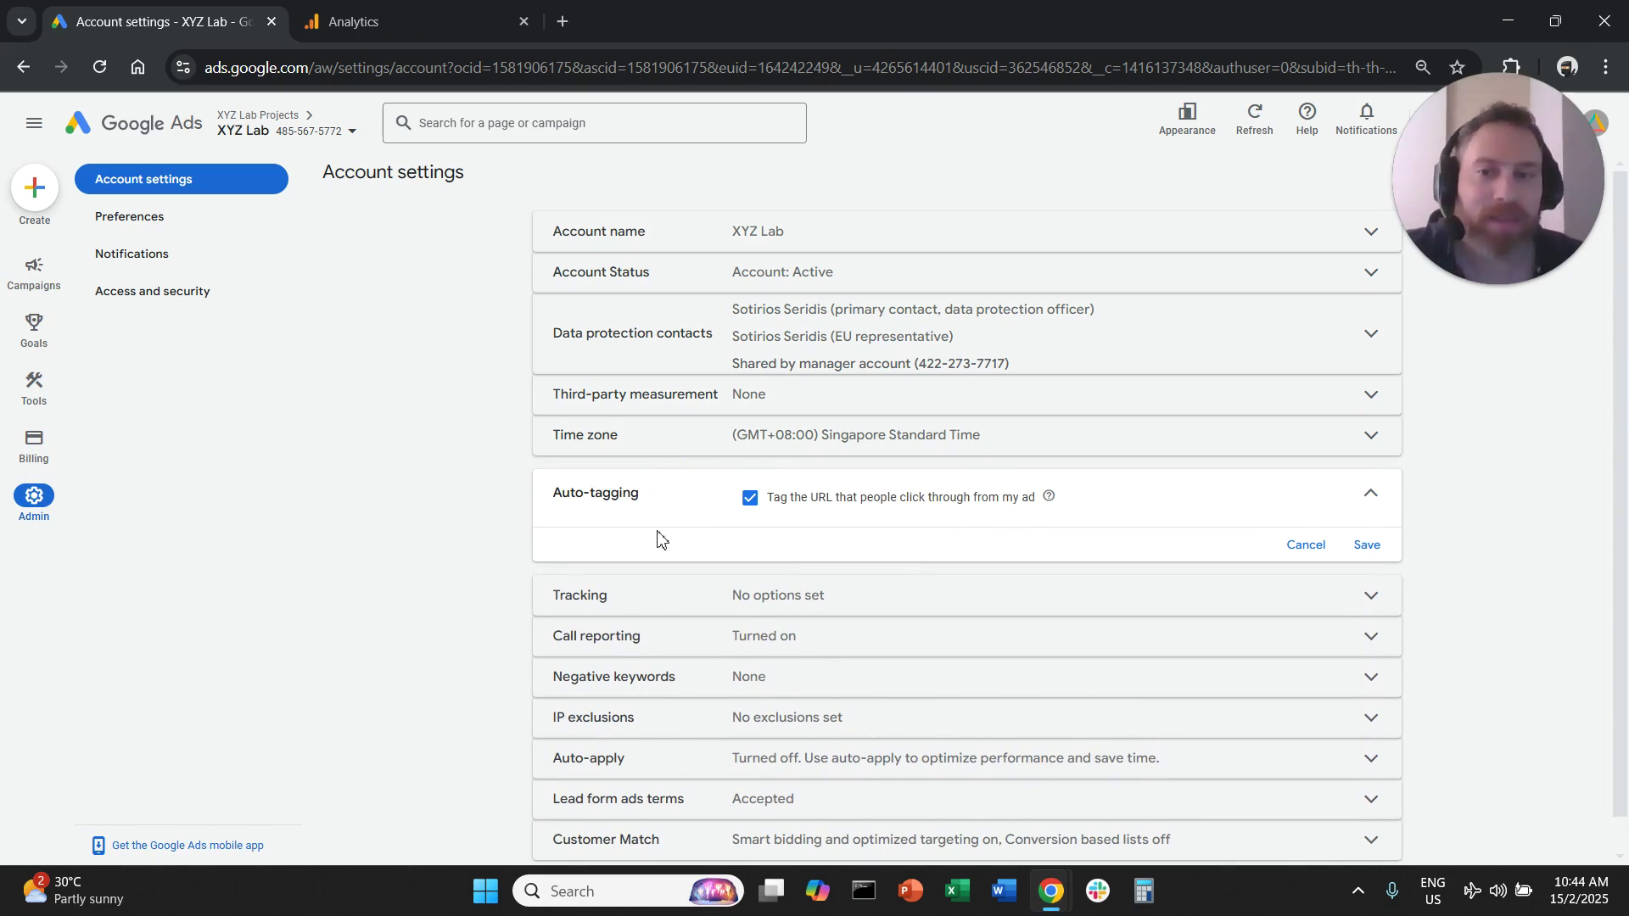
Return to Google Analytics and open the Traffic acquisition report under Acquisition
left_click(439, 33)
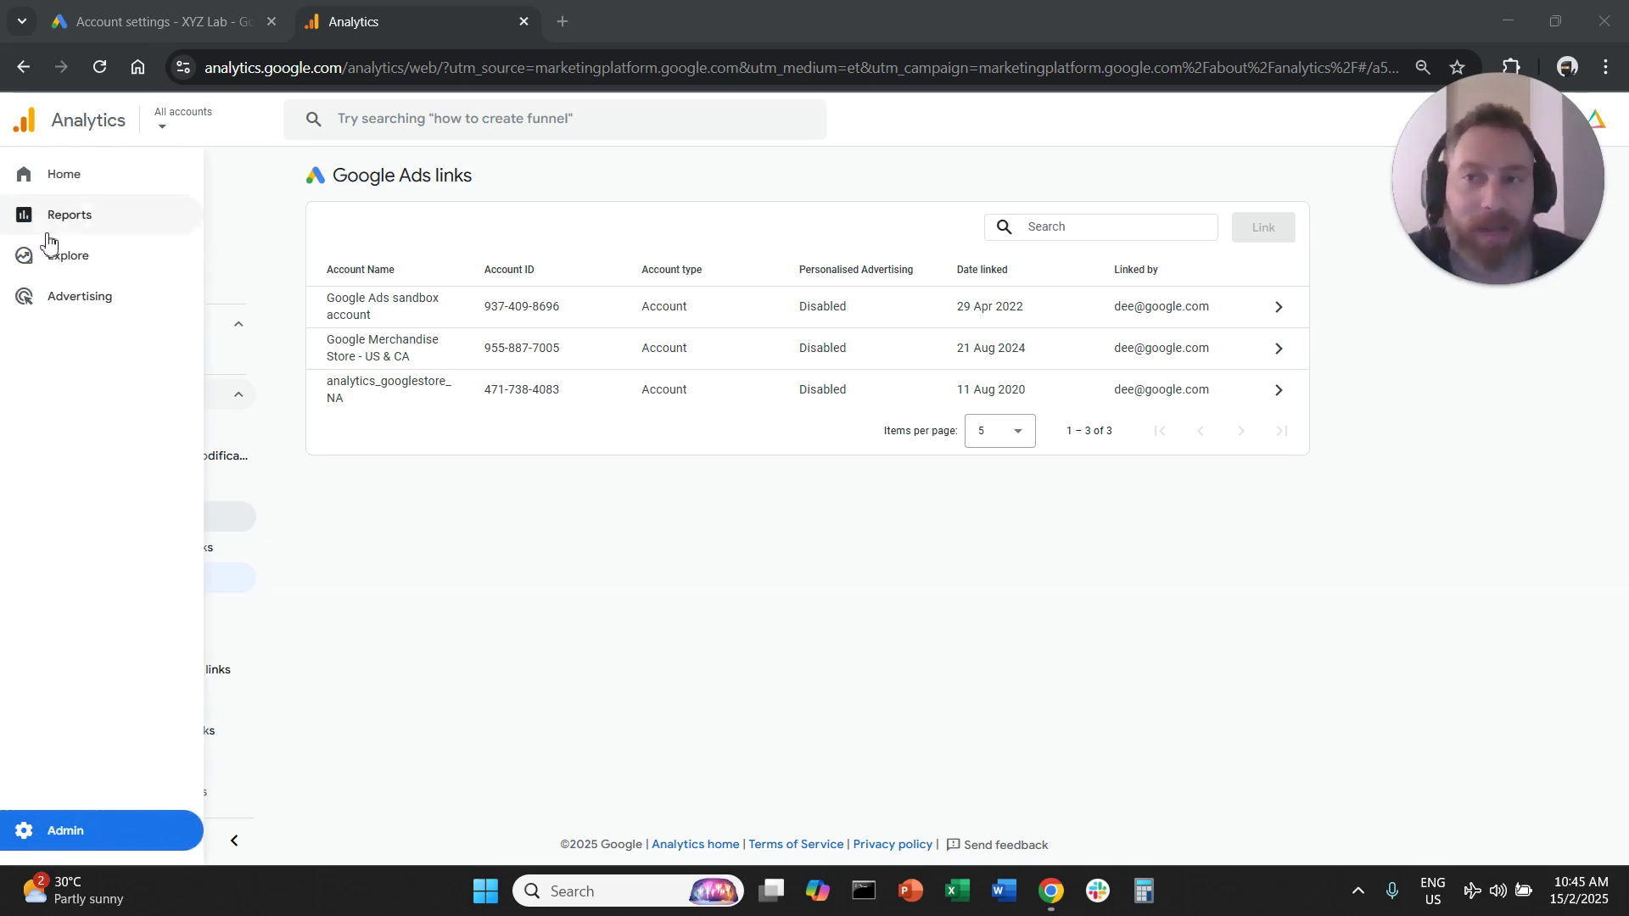
left_click(56, 219)
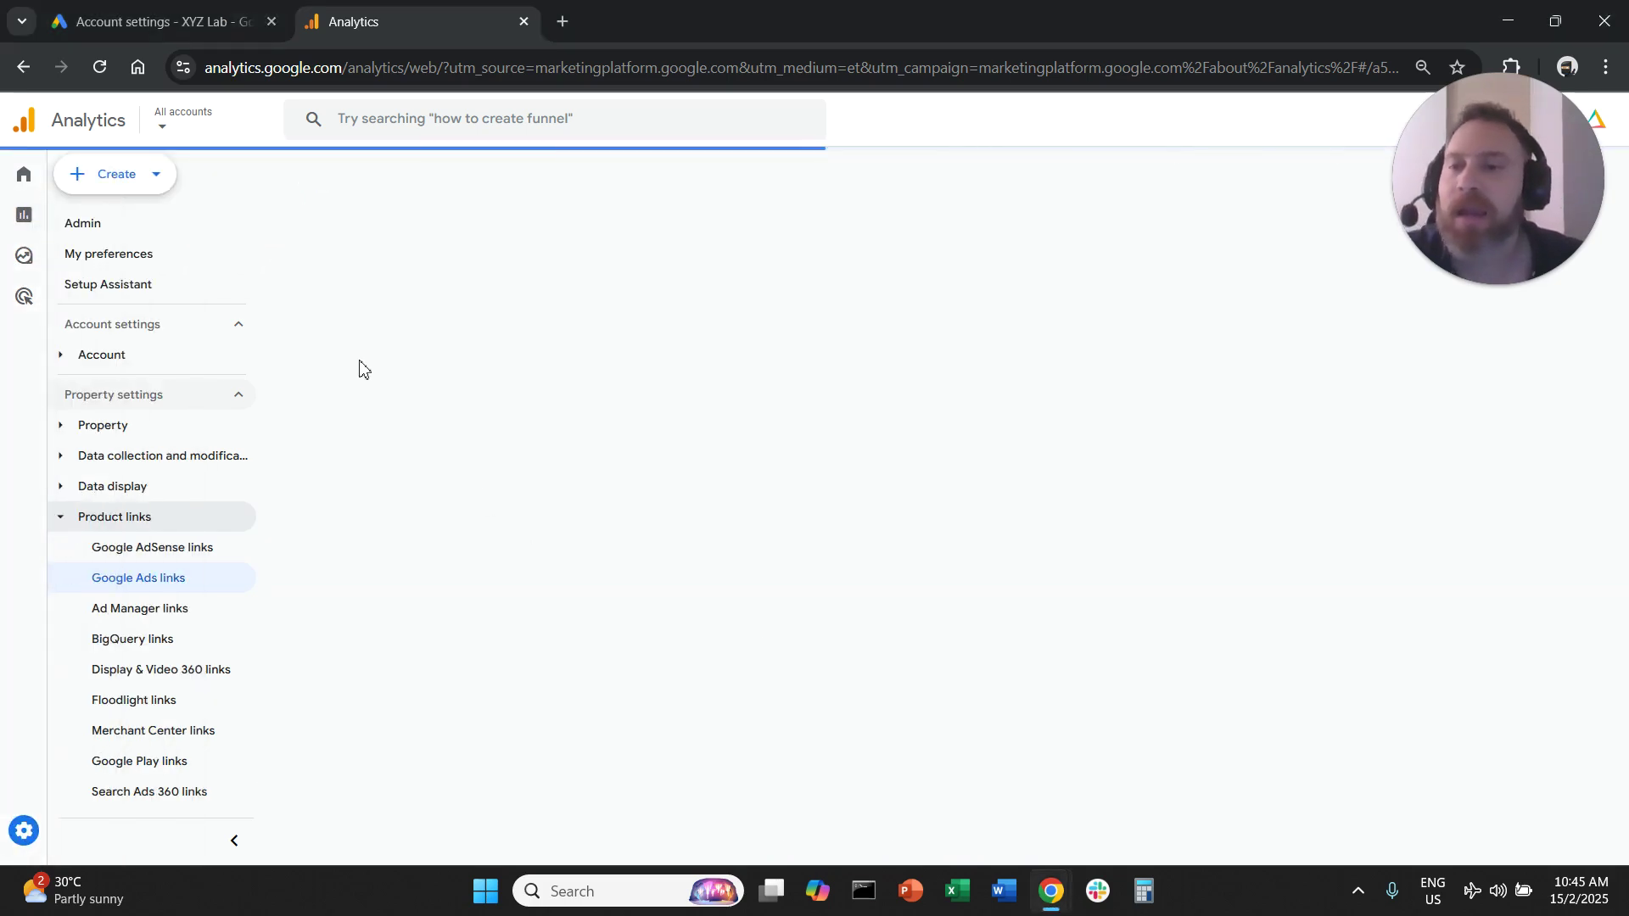
left_click(51, 222)
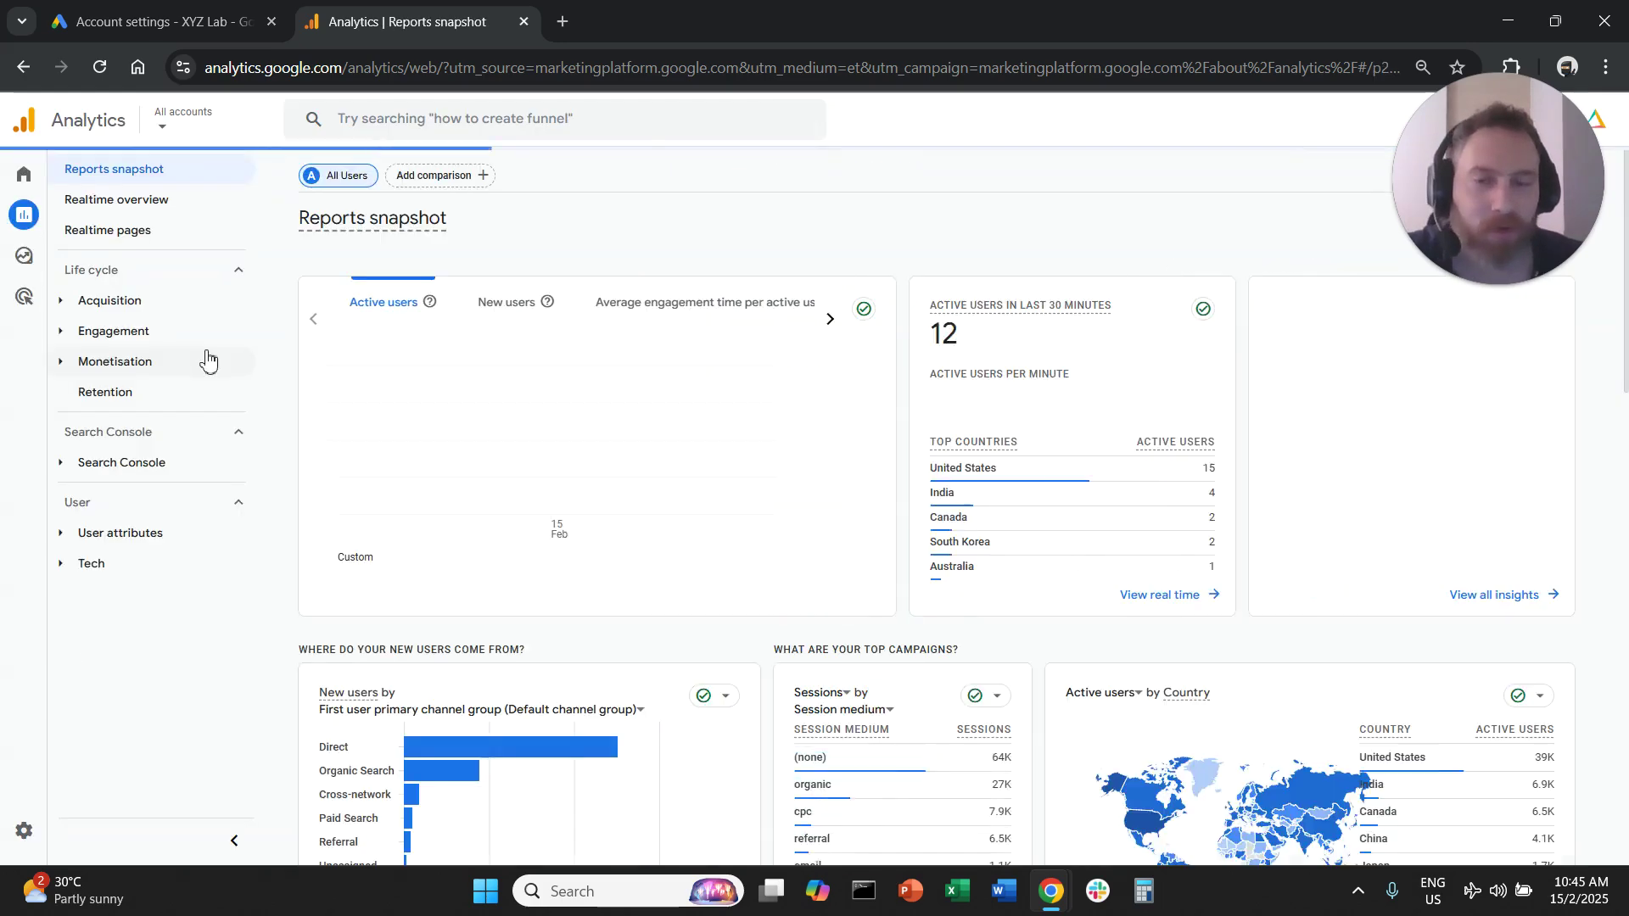
left_click(135, 303)
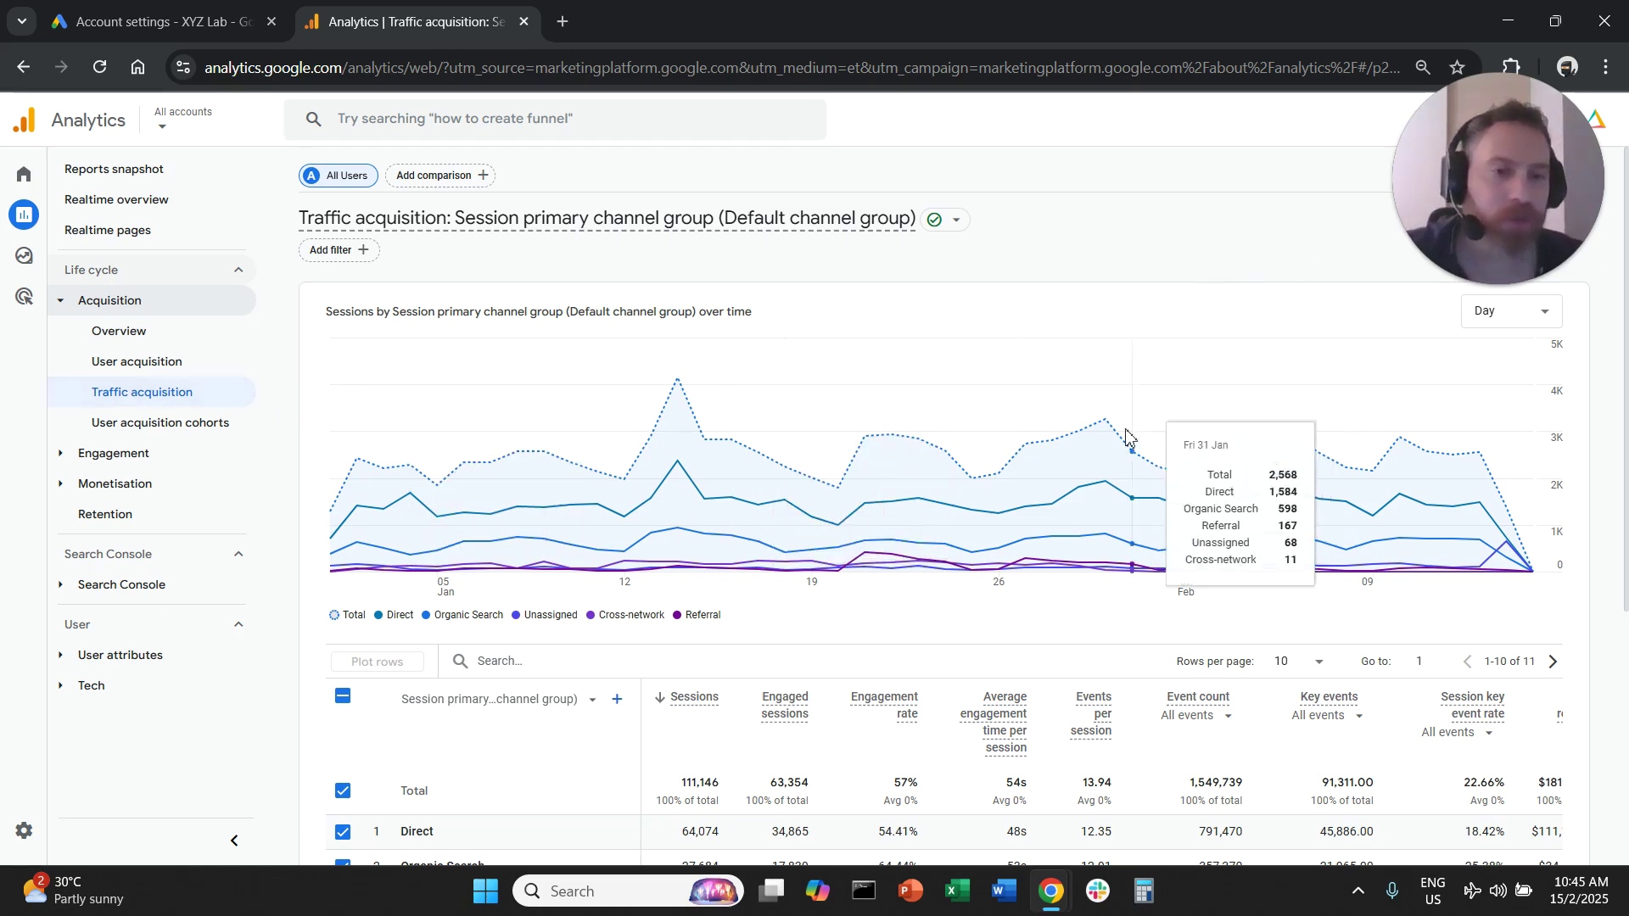
Deselect all channel rows in the Traffic acquisition table
scroll(1083, 471, "down", 2)
scroll(1083, 471, "down", 1)
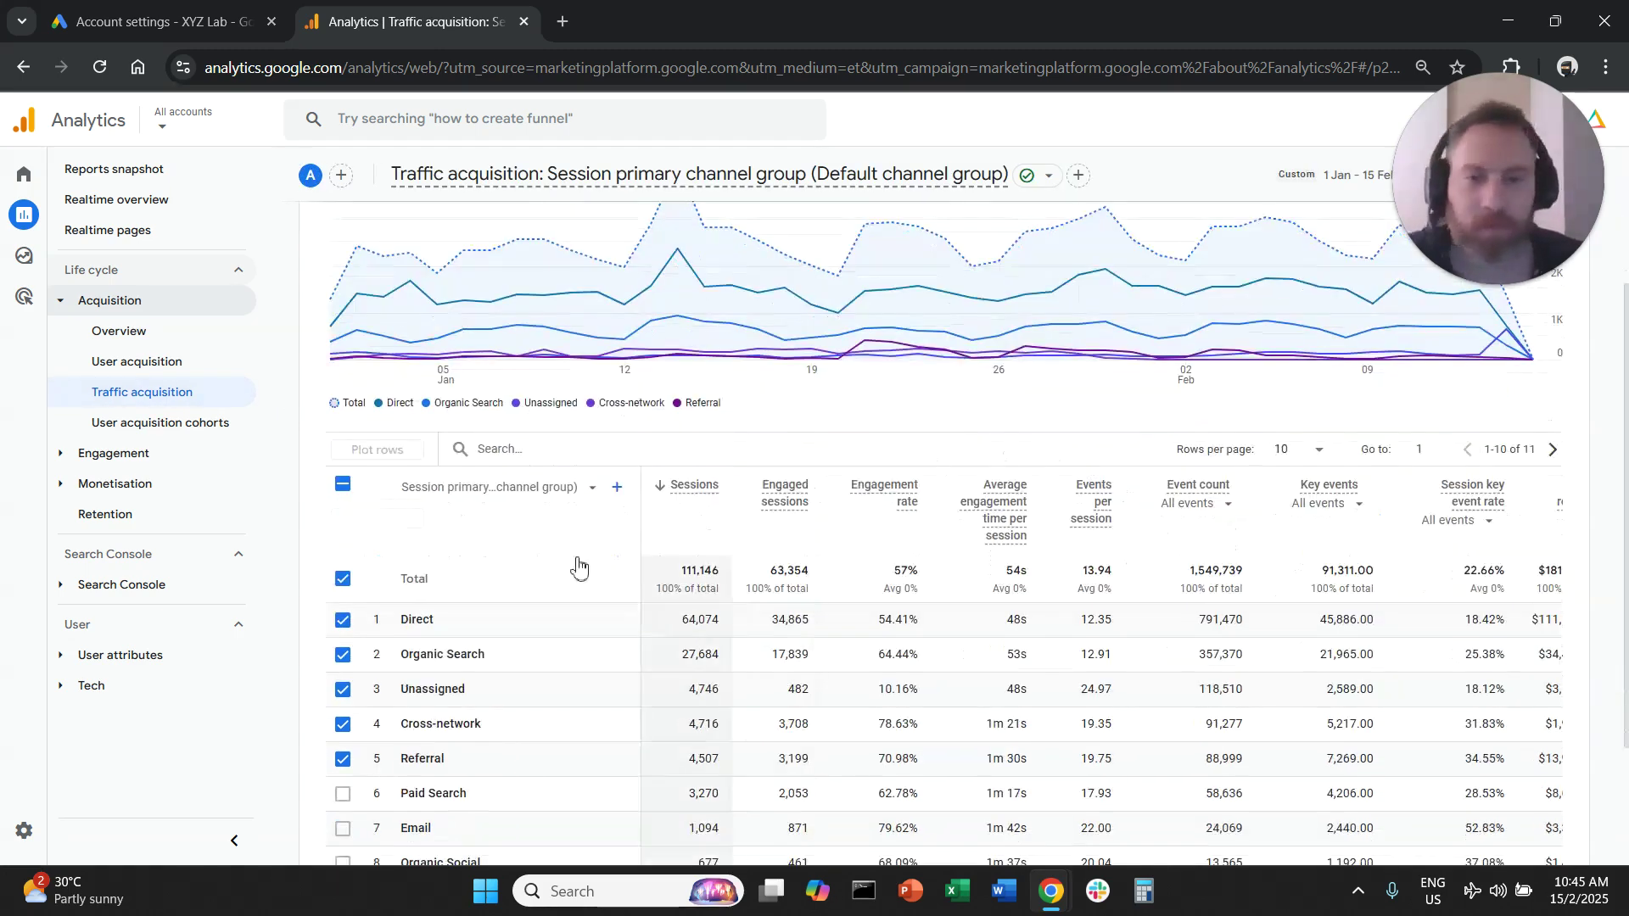
left_click(343, 484)
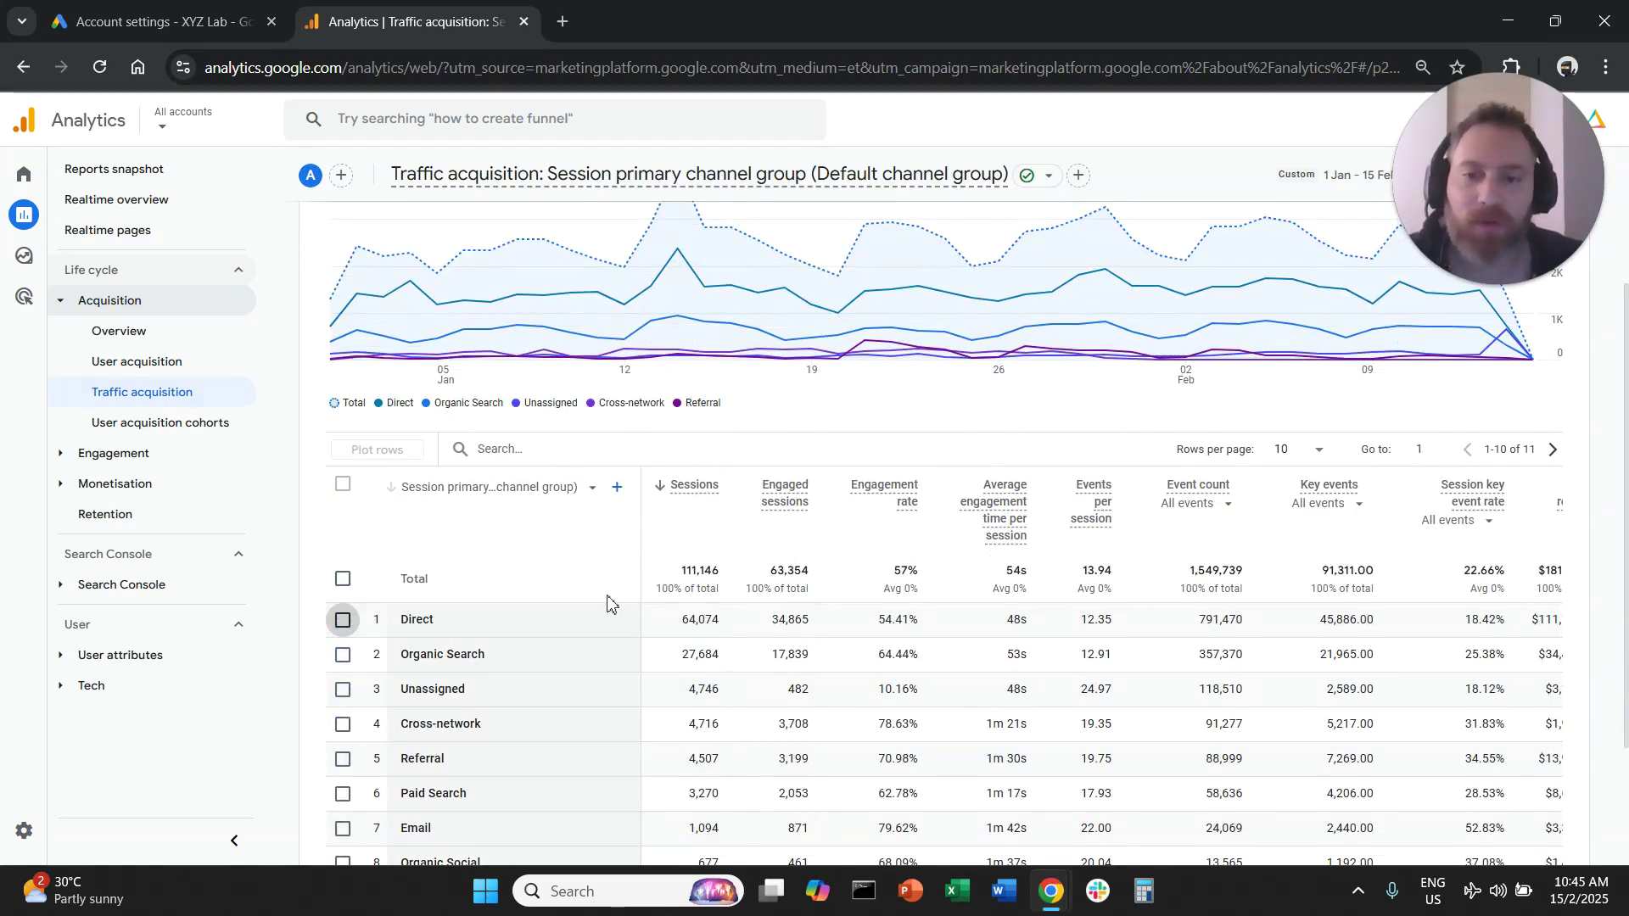
scroll(607, 602, "down", 3)
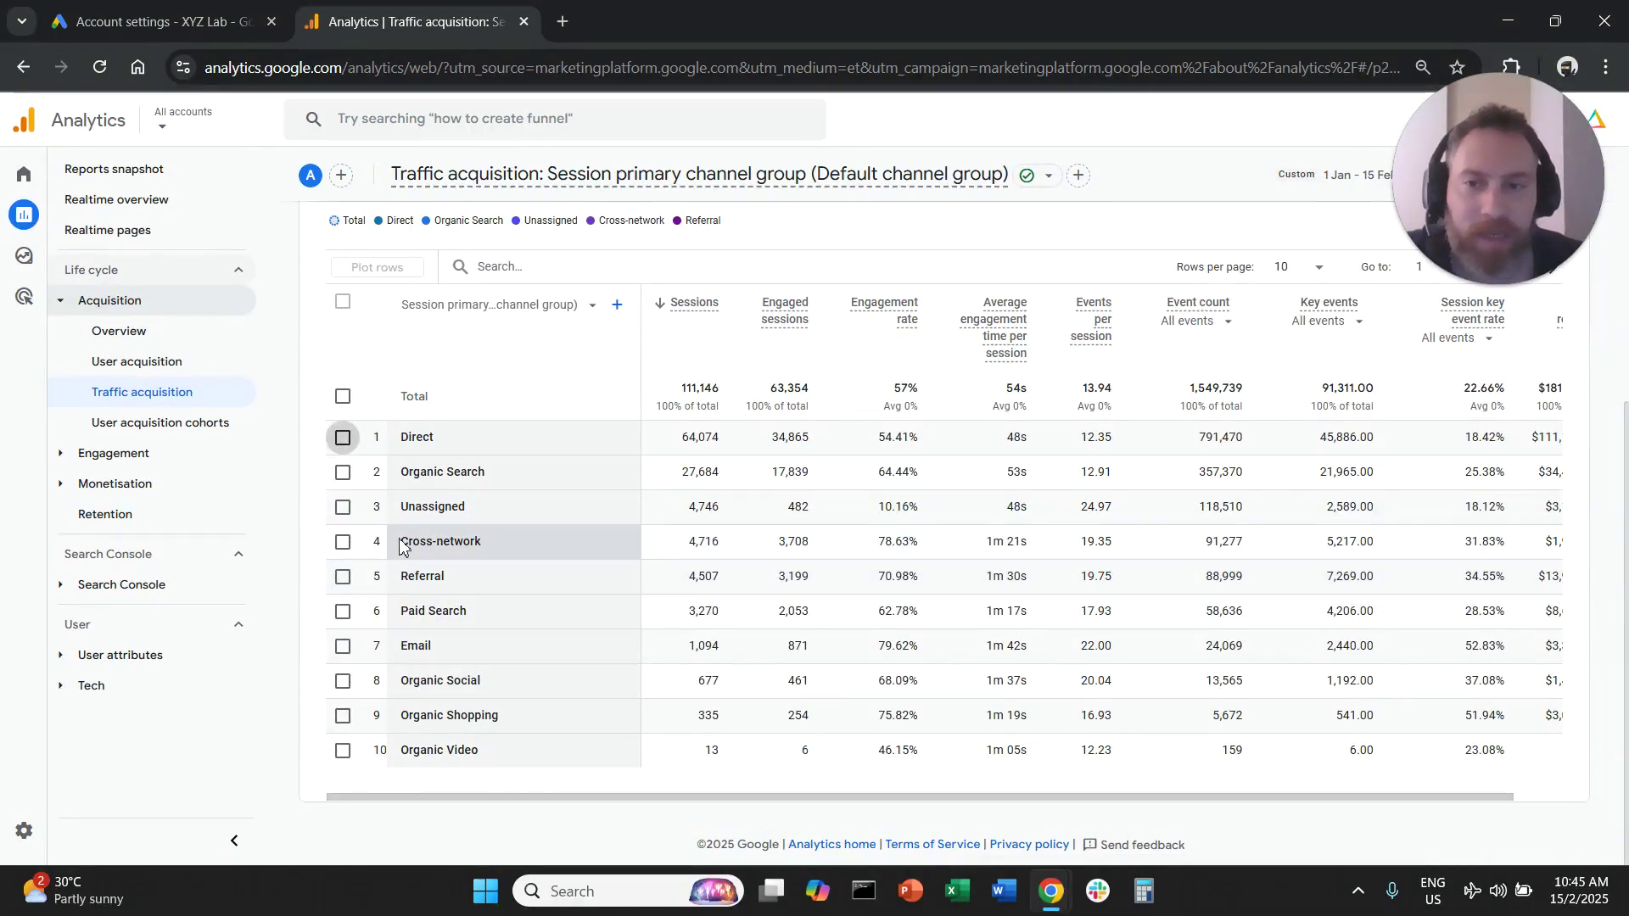
Examine the Cross-network and Paid Search channels in the table by highlighting their names
left_click_drag(401, 544, 486, 543)
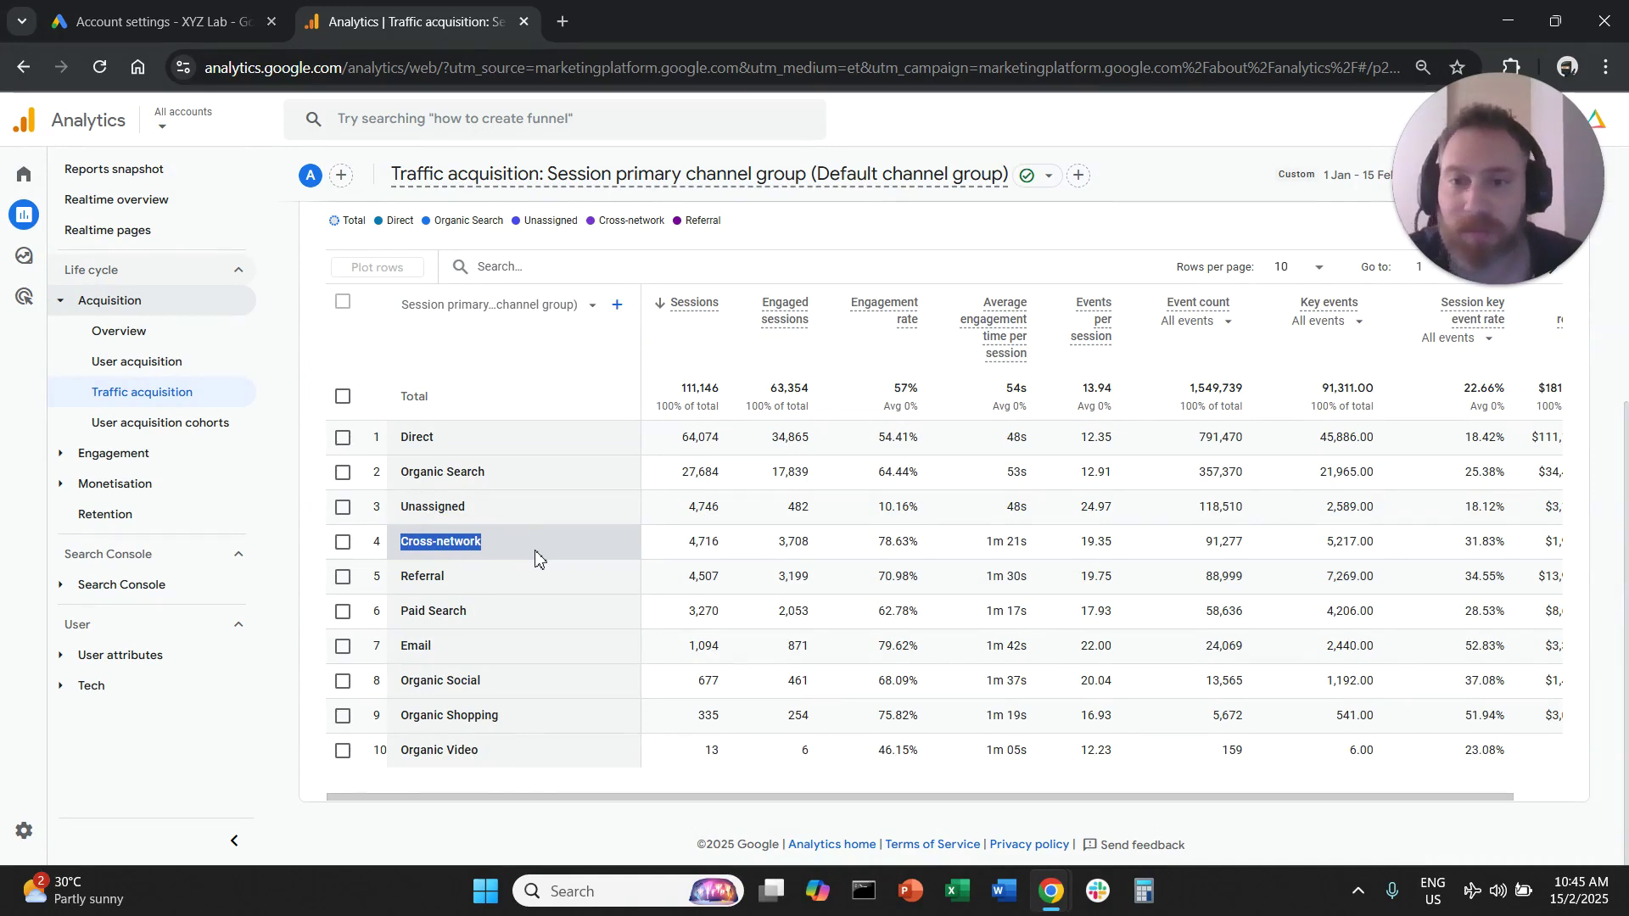
left_click(402, 617)
left_click_drag(403, 617, 538, 615)
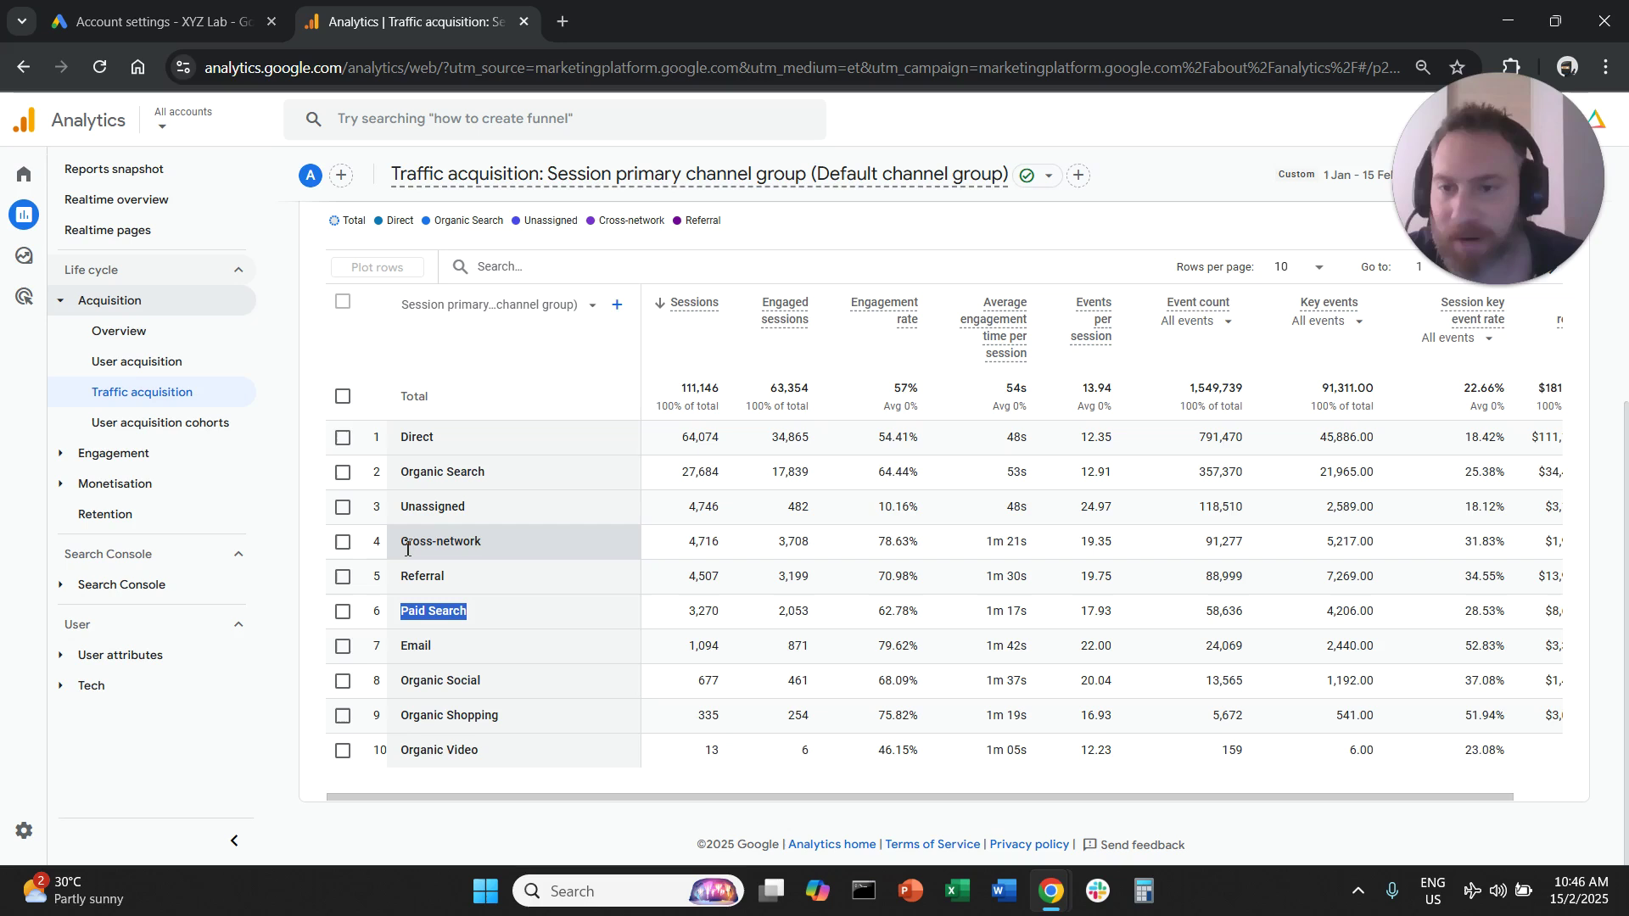
left_click_drag(406, 549, 485, 544)
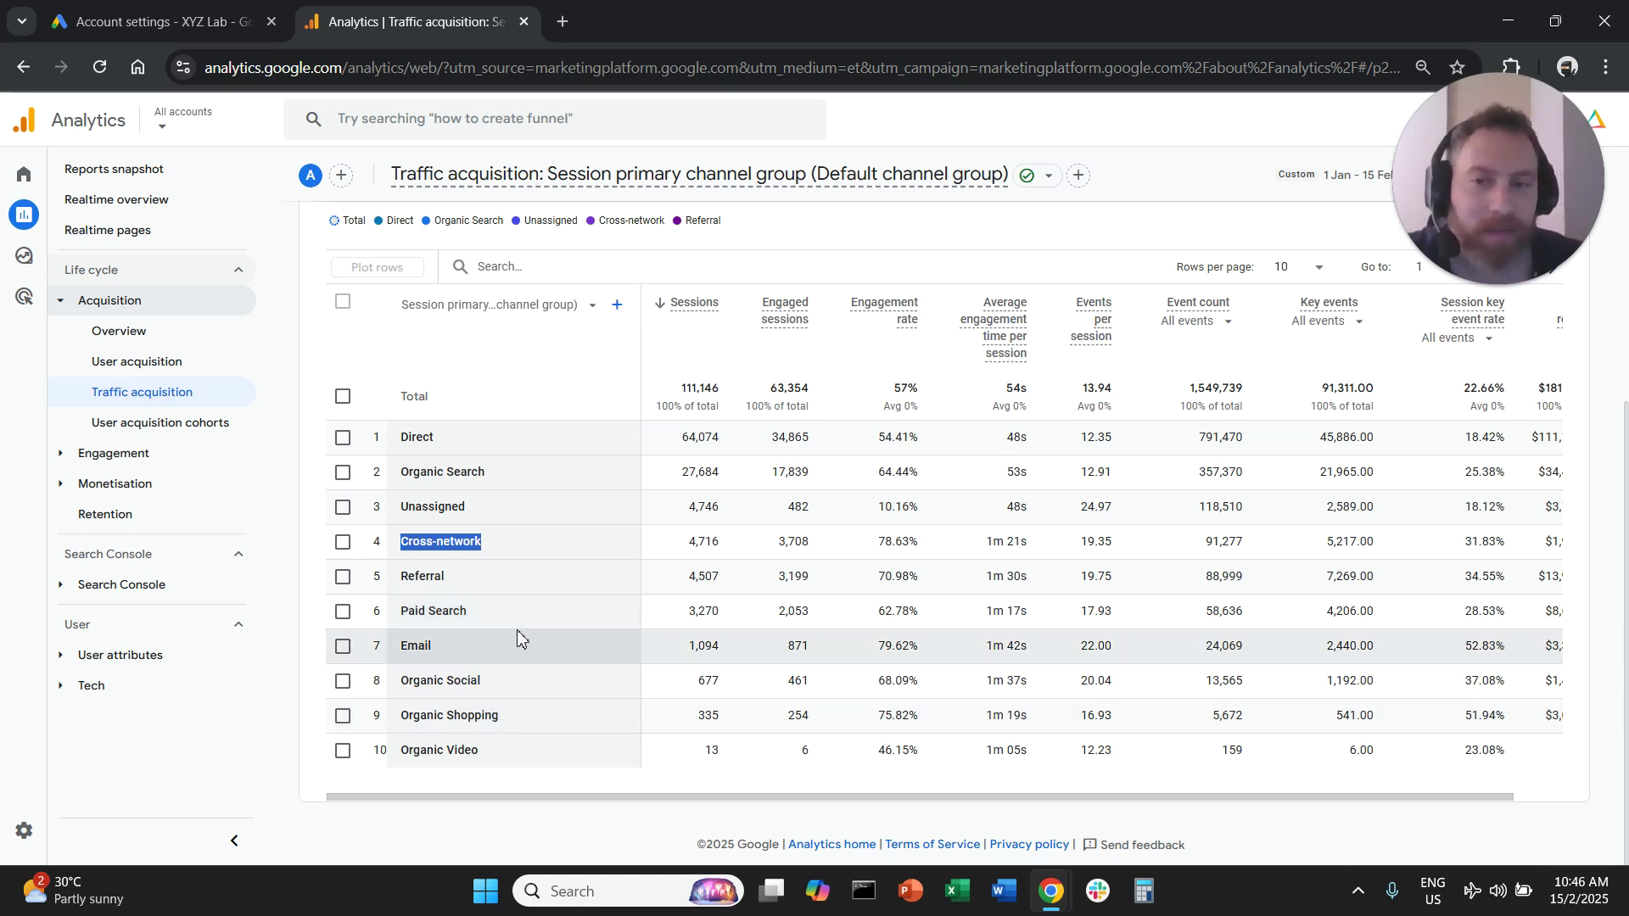
View the table by Session source/medium with all rows deselected, and highlight the google / cpc entry
left_click(563, 308)
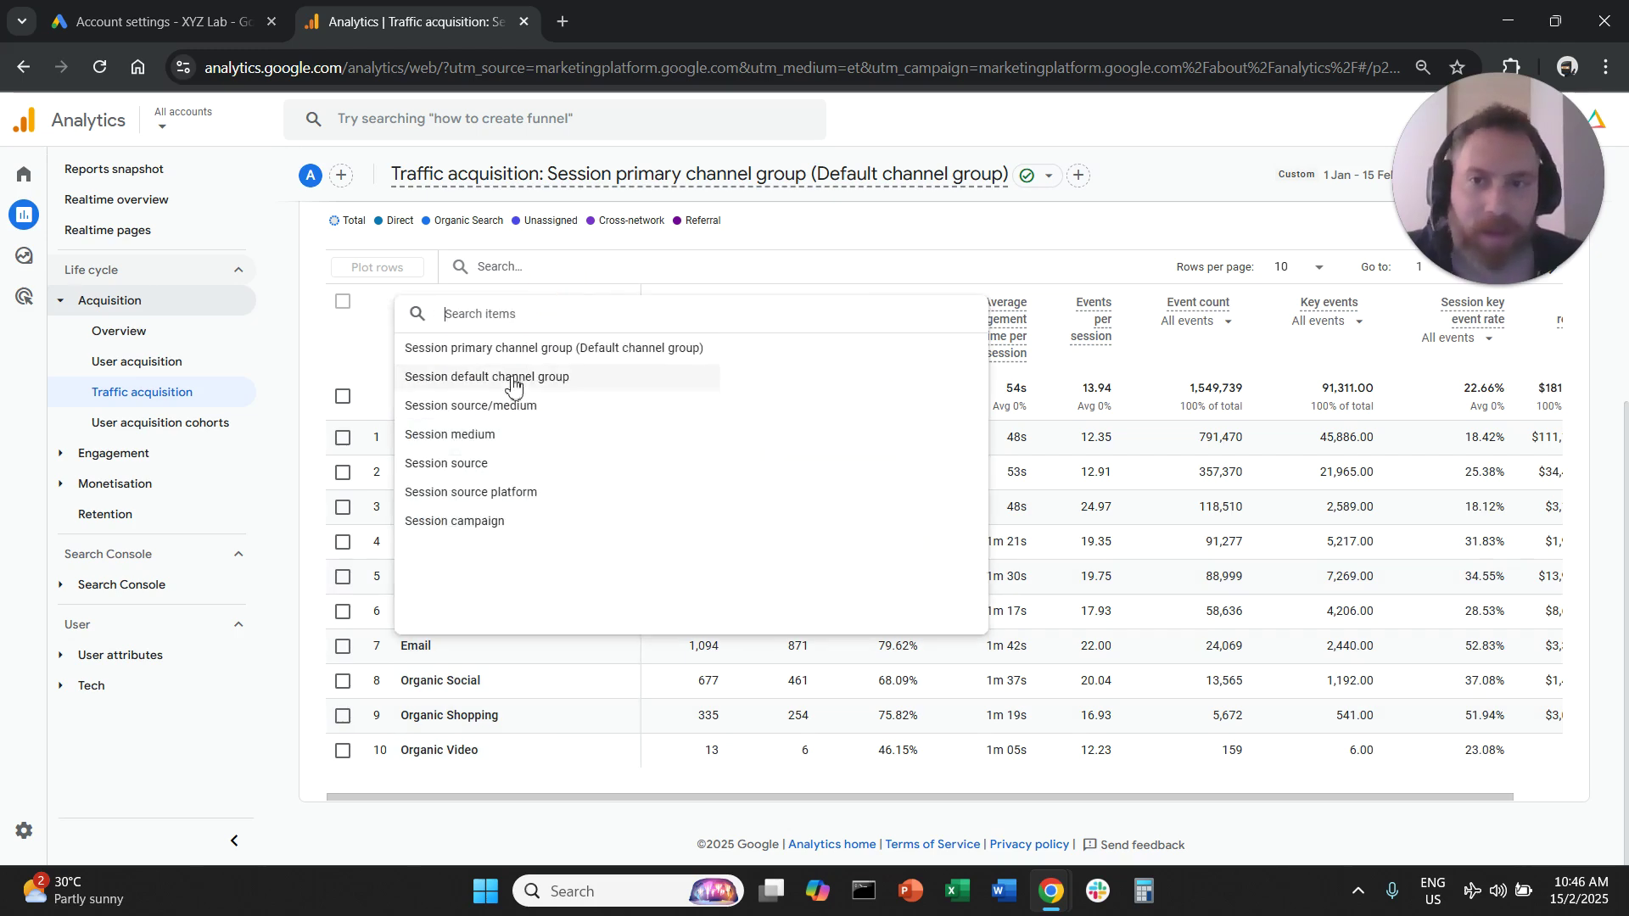
left_click(670, 407)
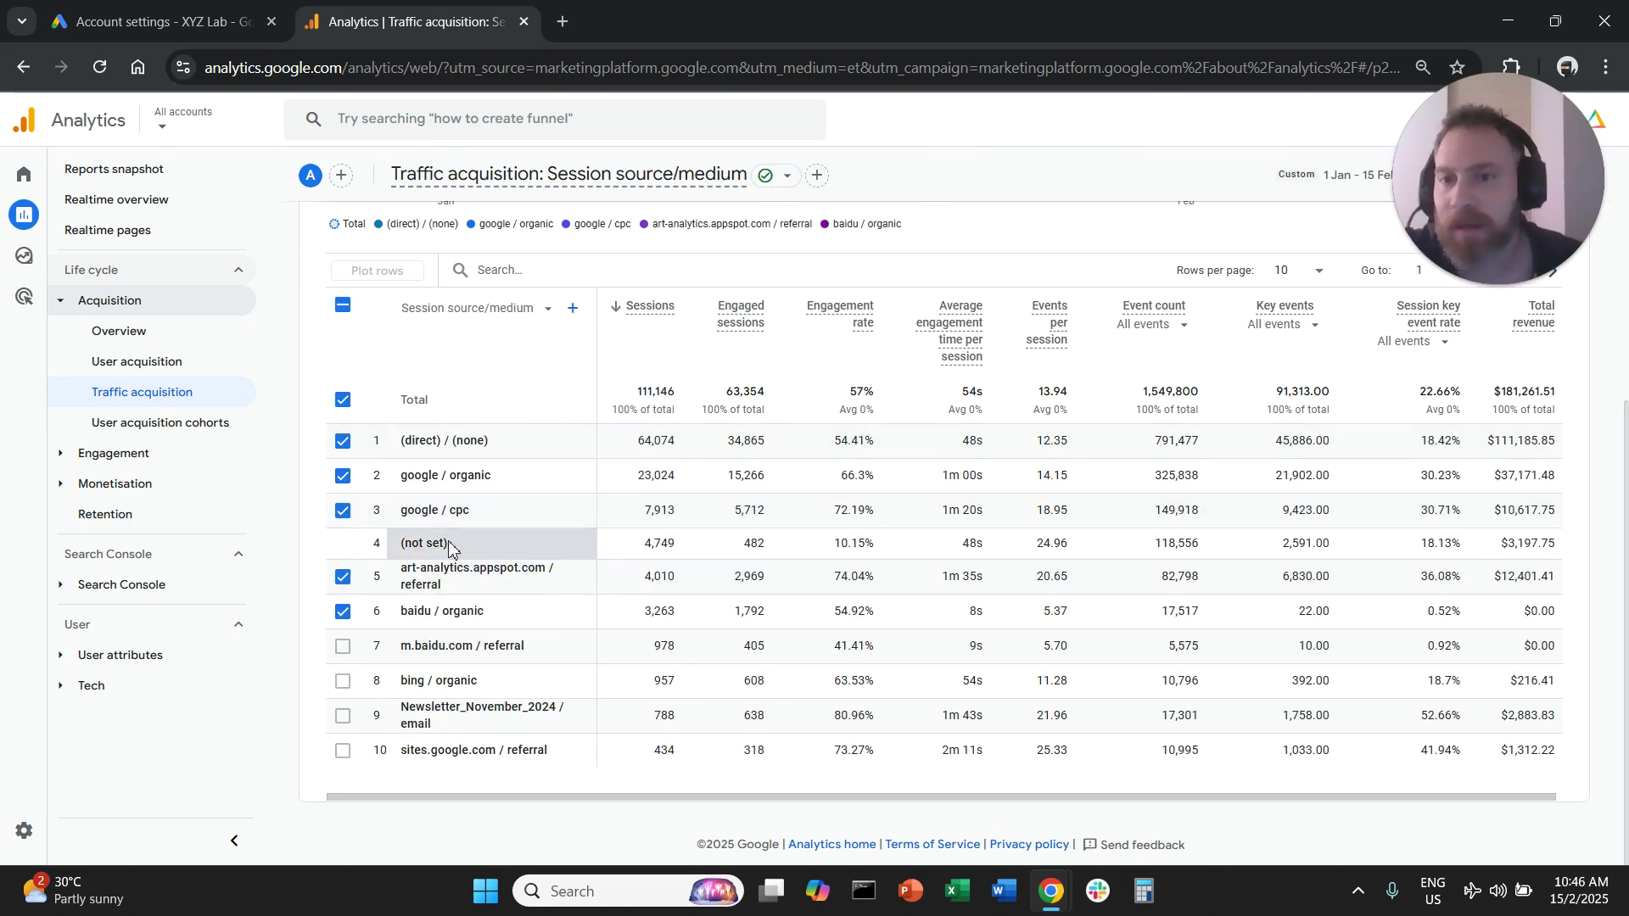
left_click(343, 305)
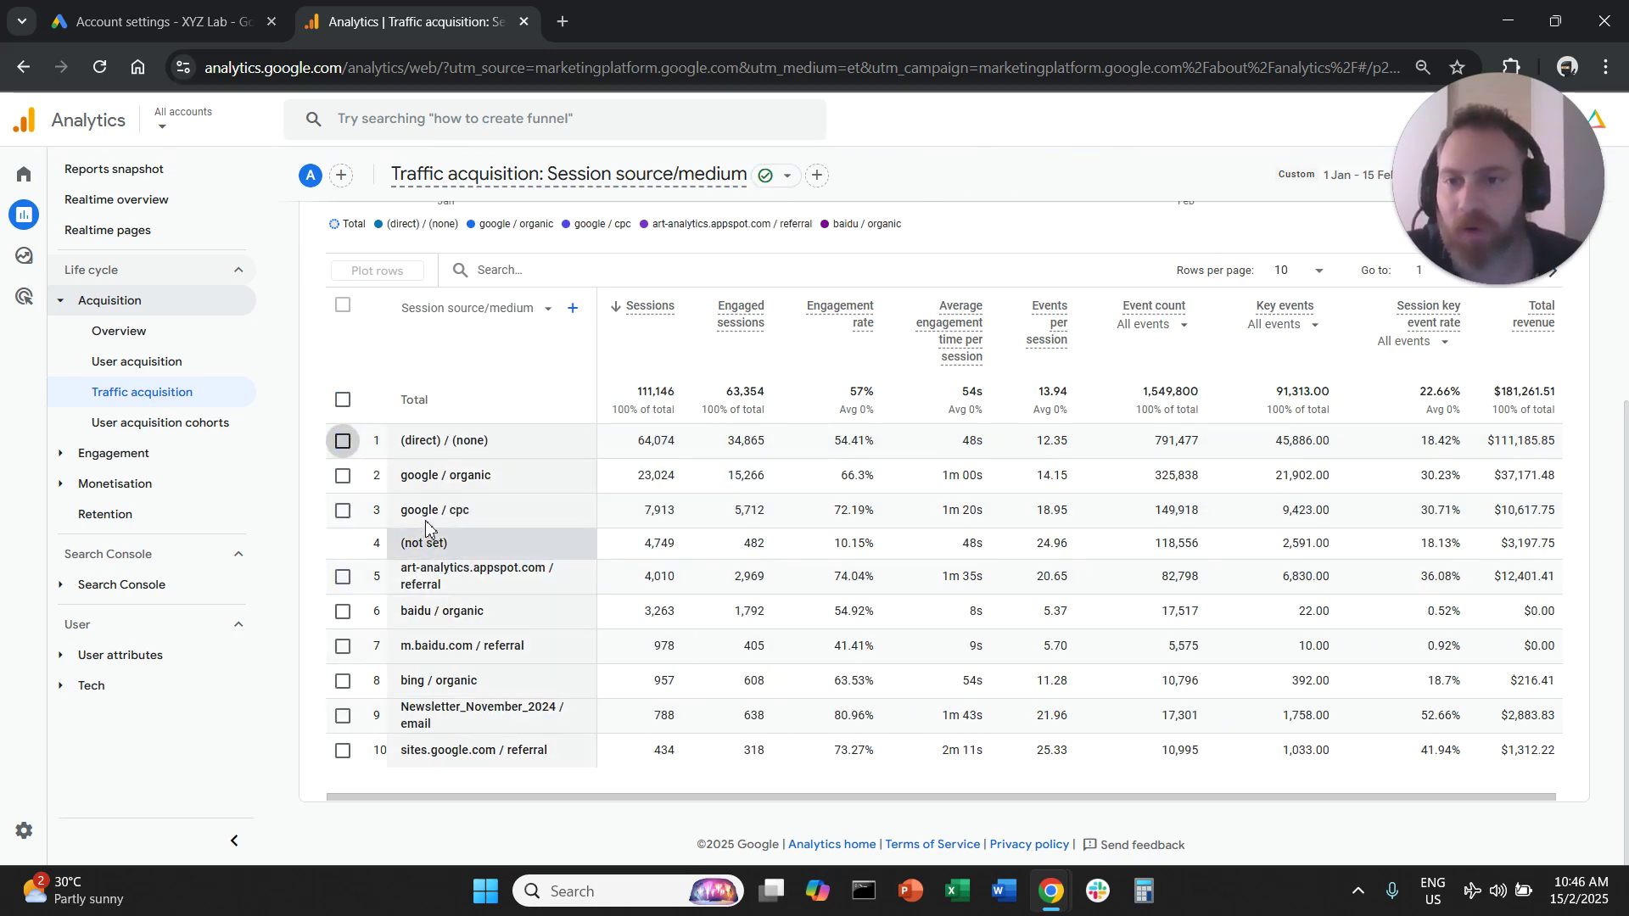
triple_click(477, 510)
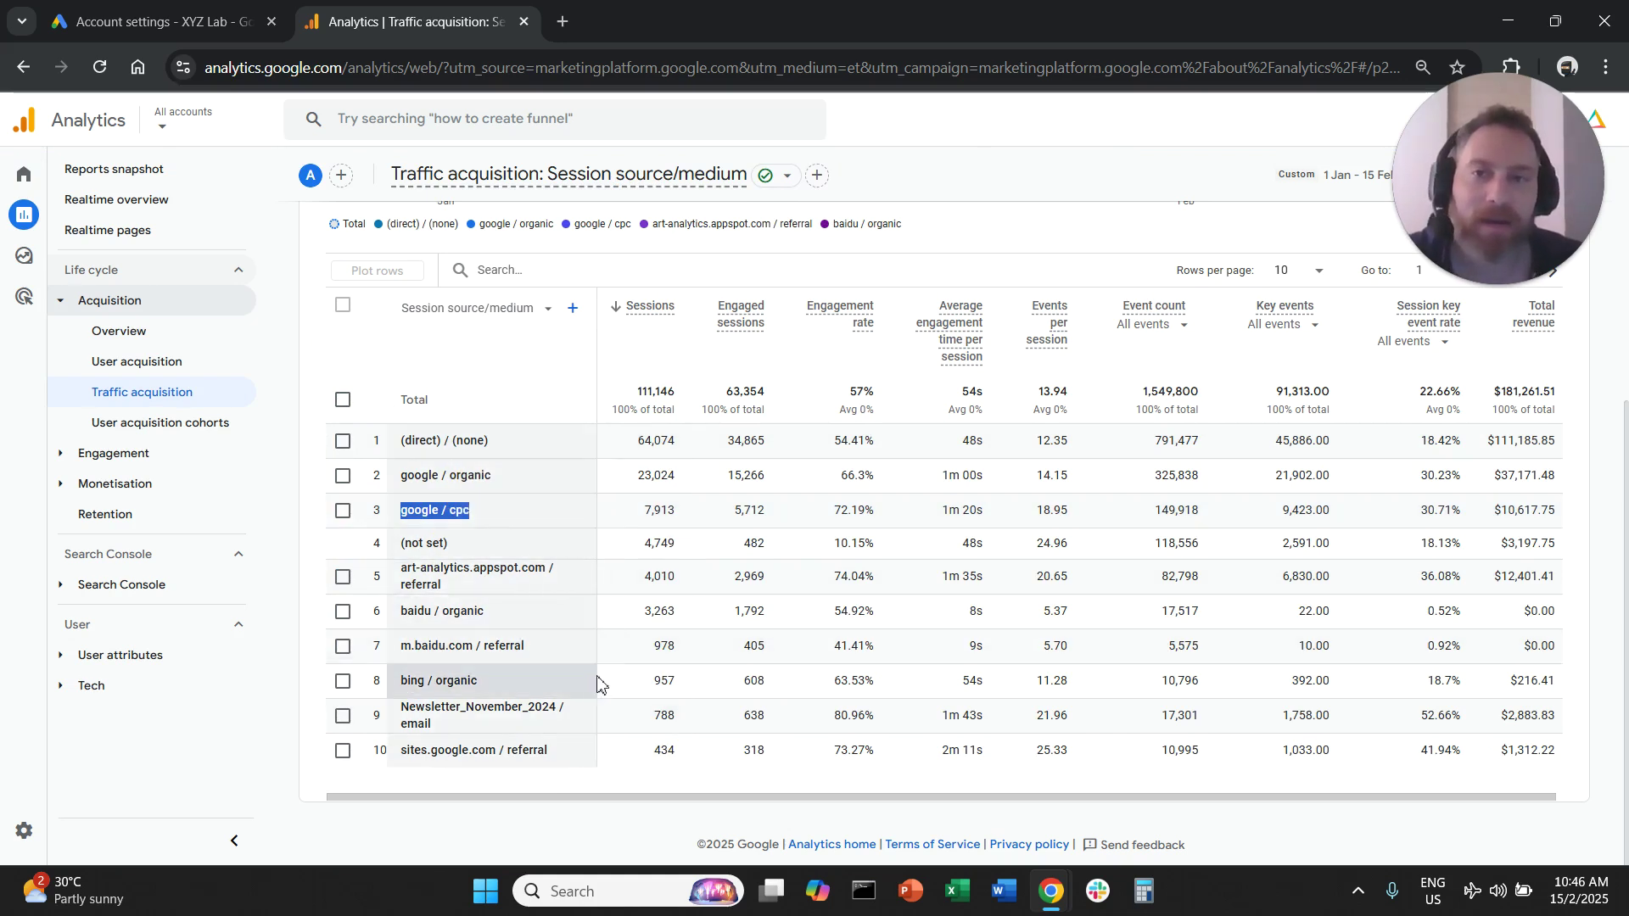
Change the table's dimension back to Session primary channel group (Default channel group) and deselect all rows
left_click(516, 322)
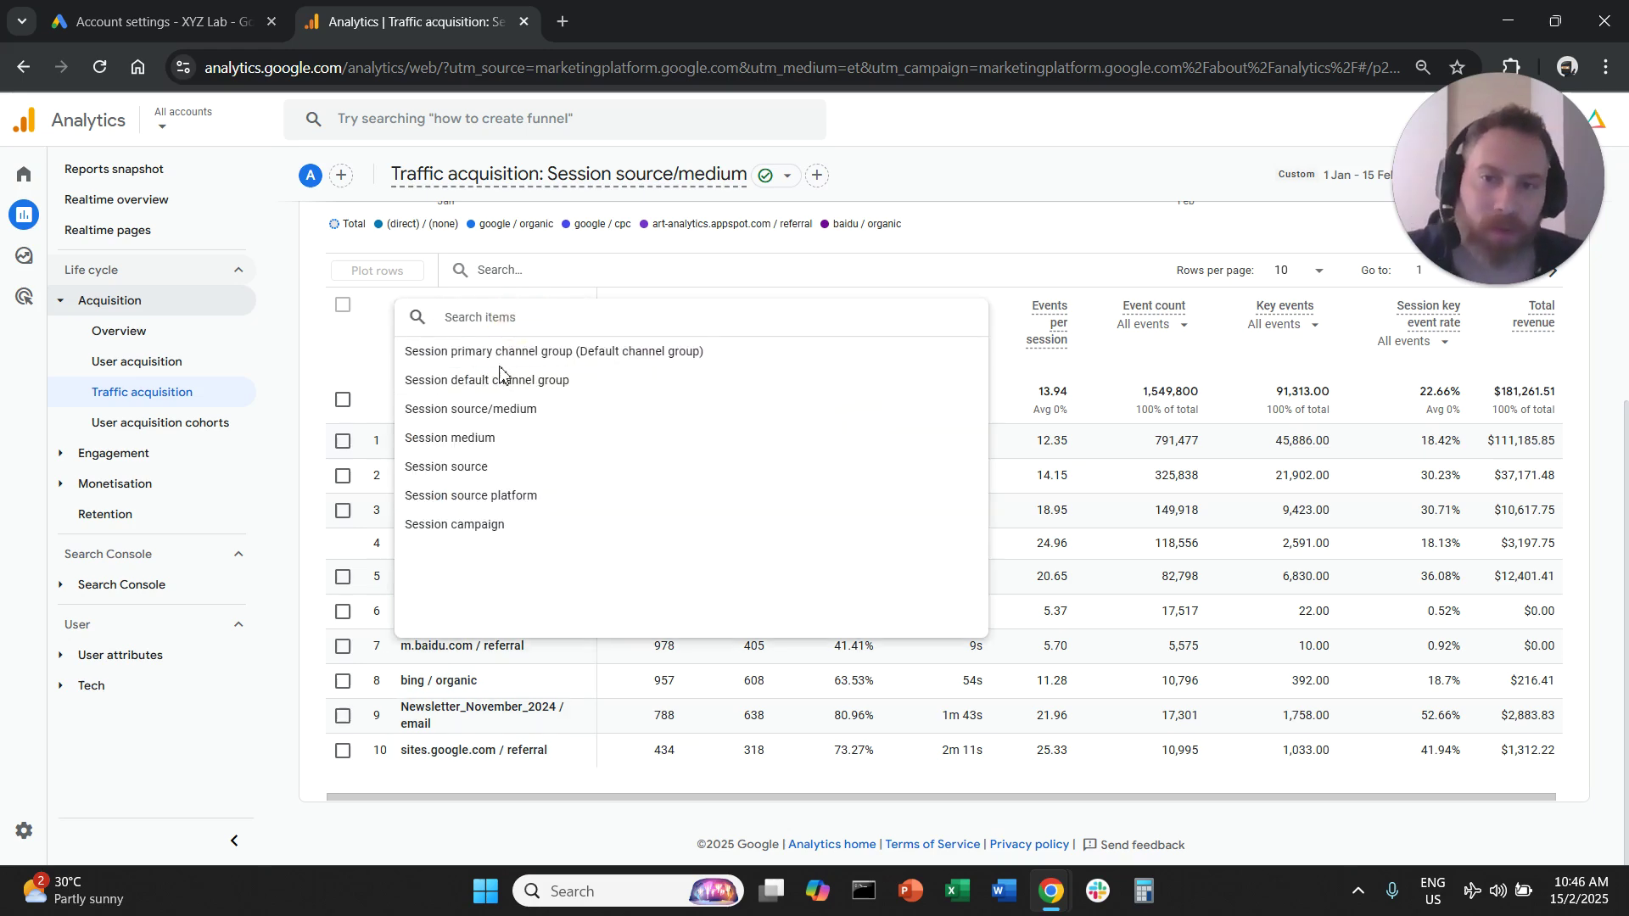
key("Return")
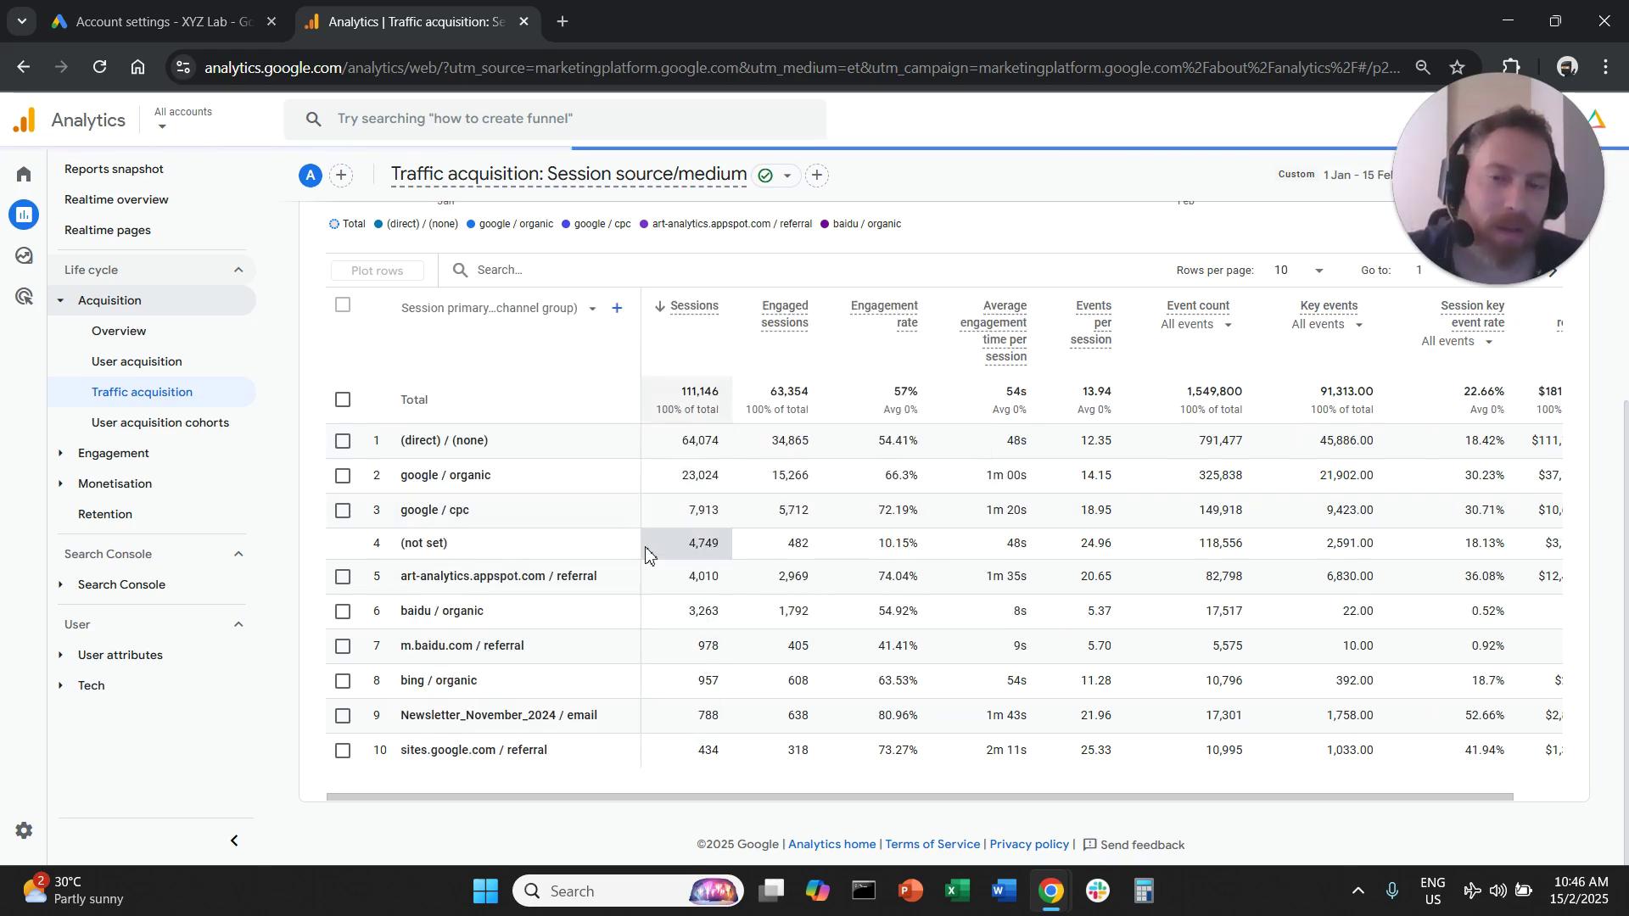
left_click(343, 305)
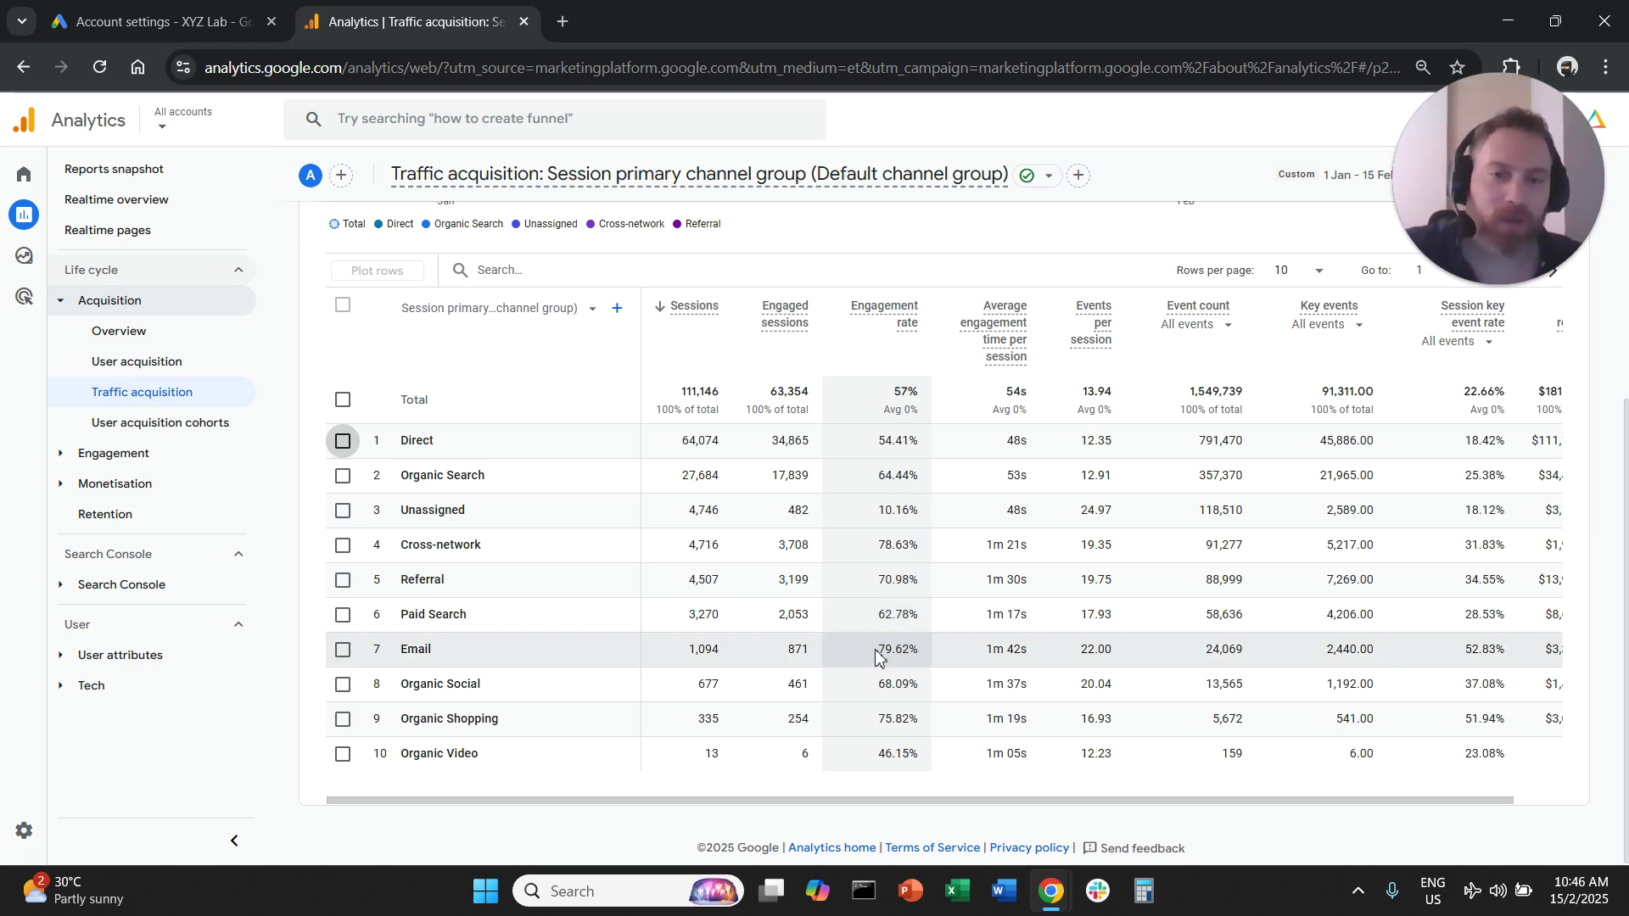
scroll(878, 658, "up", 1)
scroll(879, 658, "up", 1)
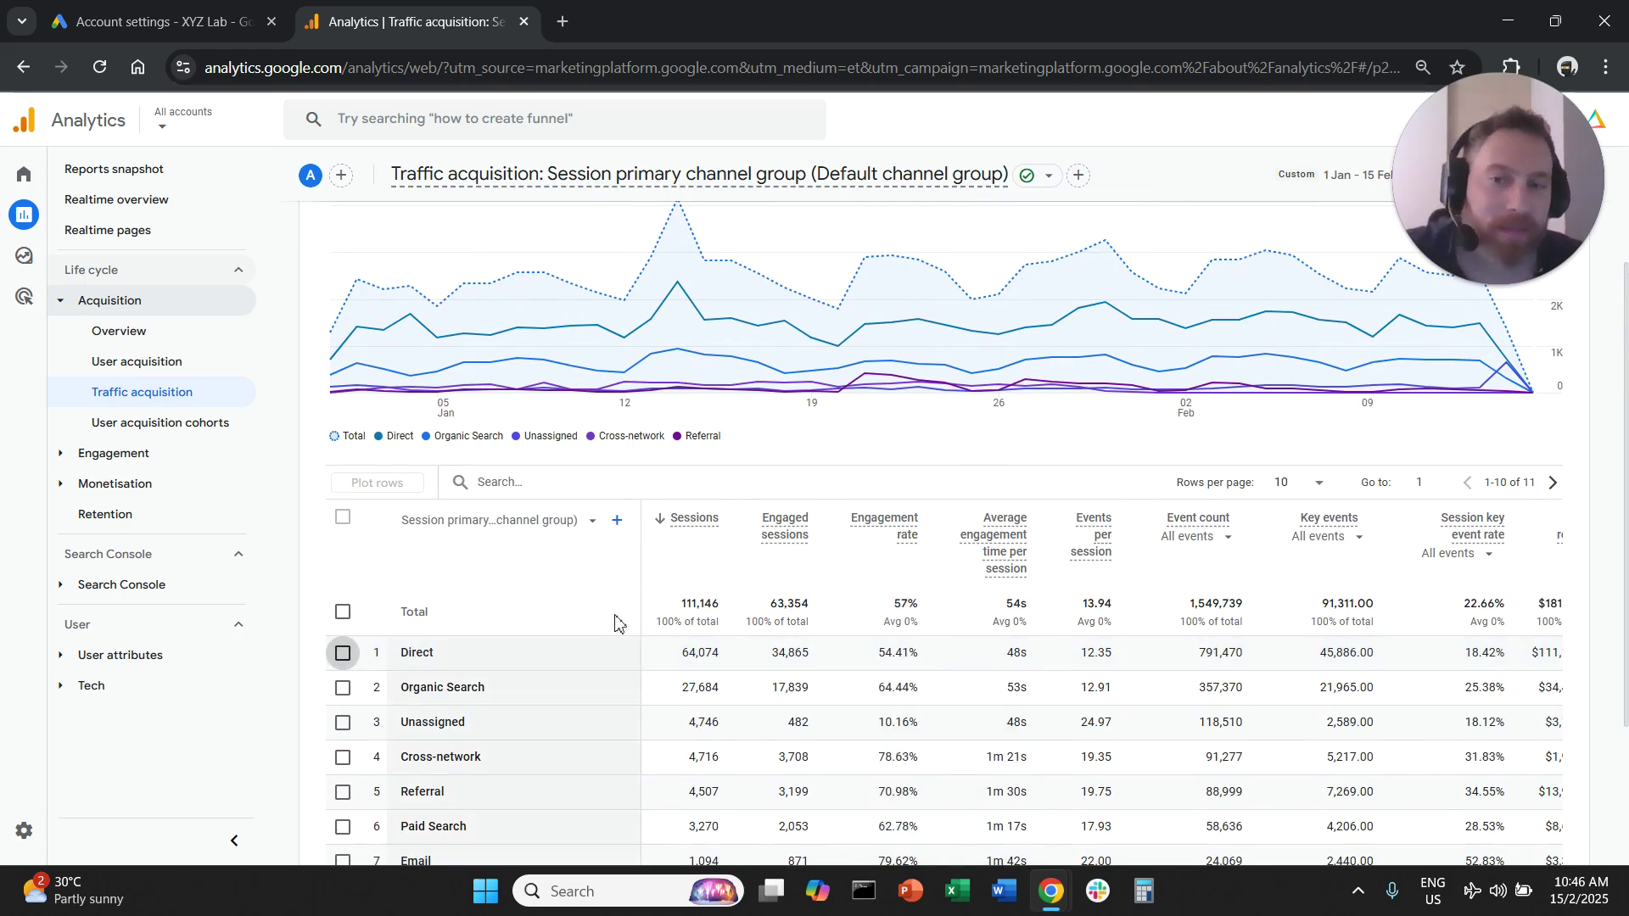
Turn on date comparison for 1 Jan - 15 Feb 2025 against the preceding period, 13 Nov - 28 Dec 2024, and apply it
mouse_move(1510, 222)
left_click_drag(1510, 222, 1413, 204)
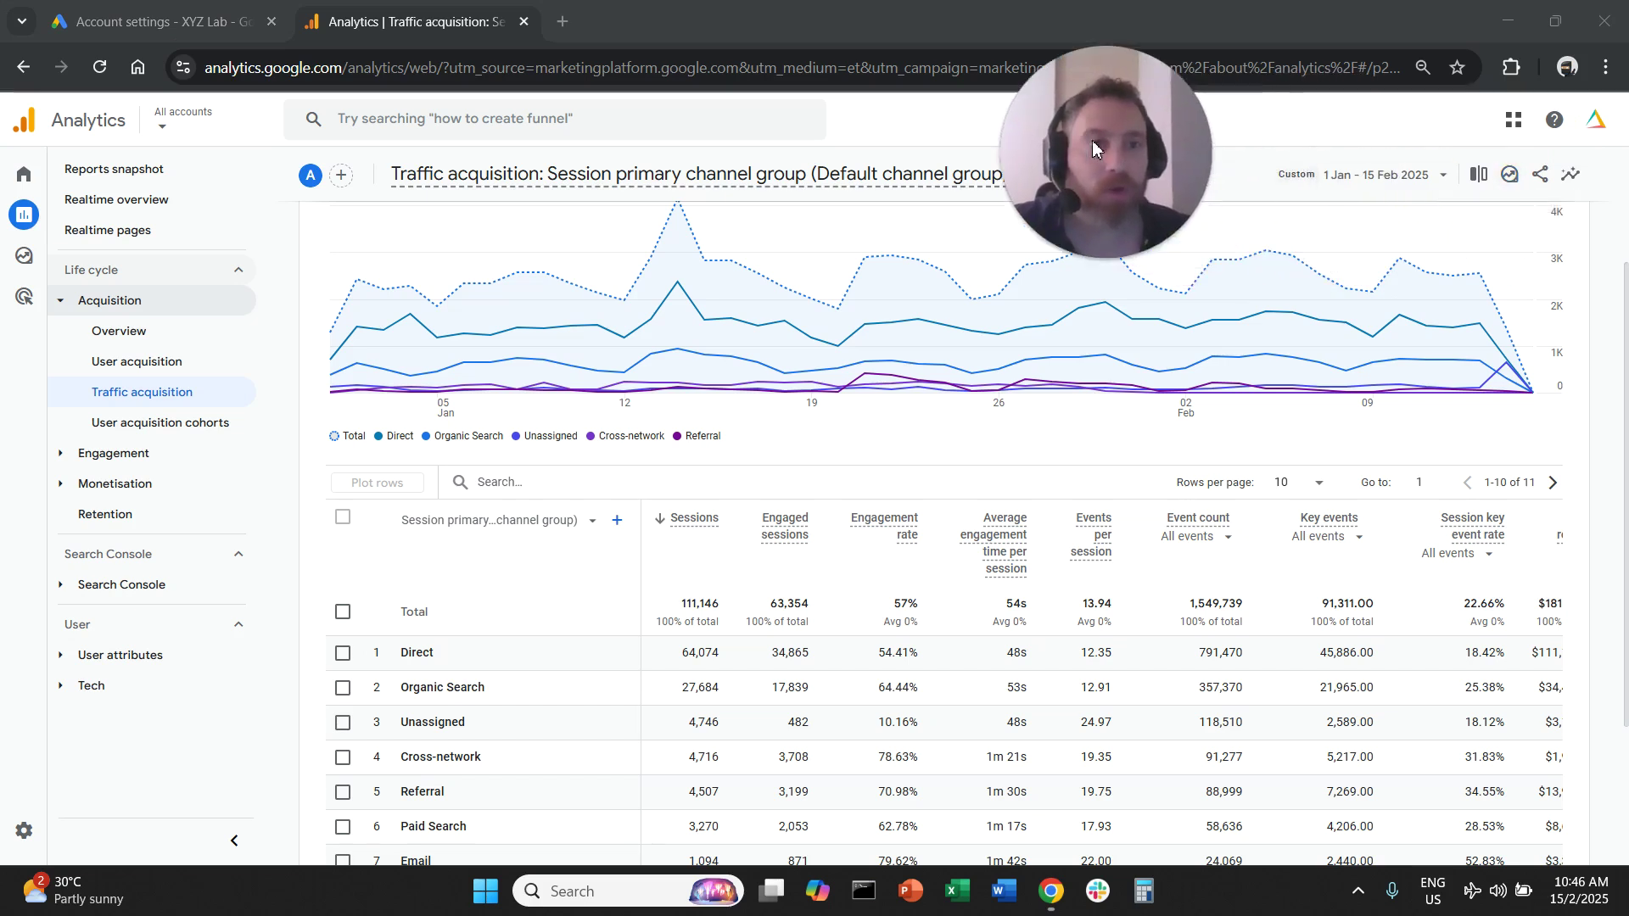
left_click(1384, 175)
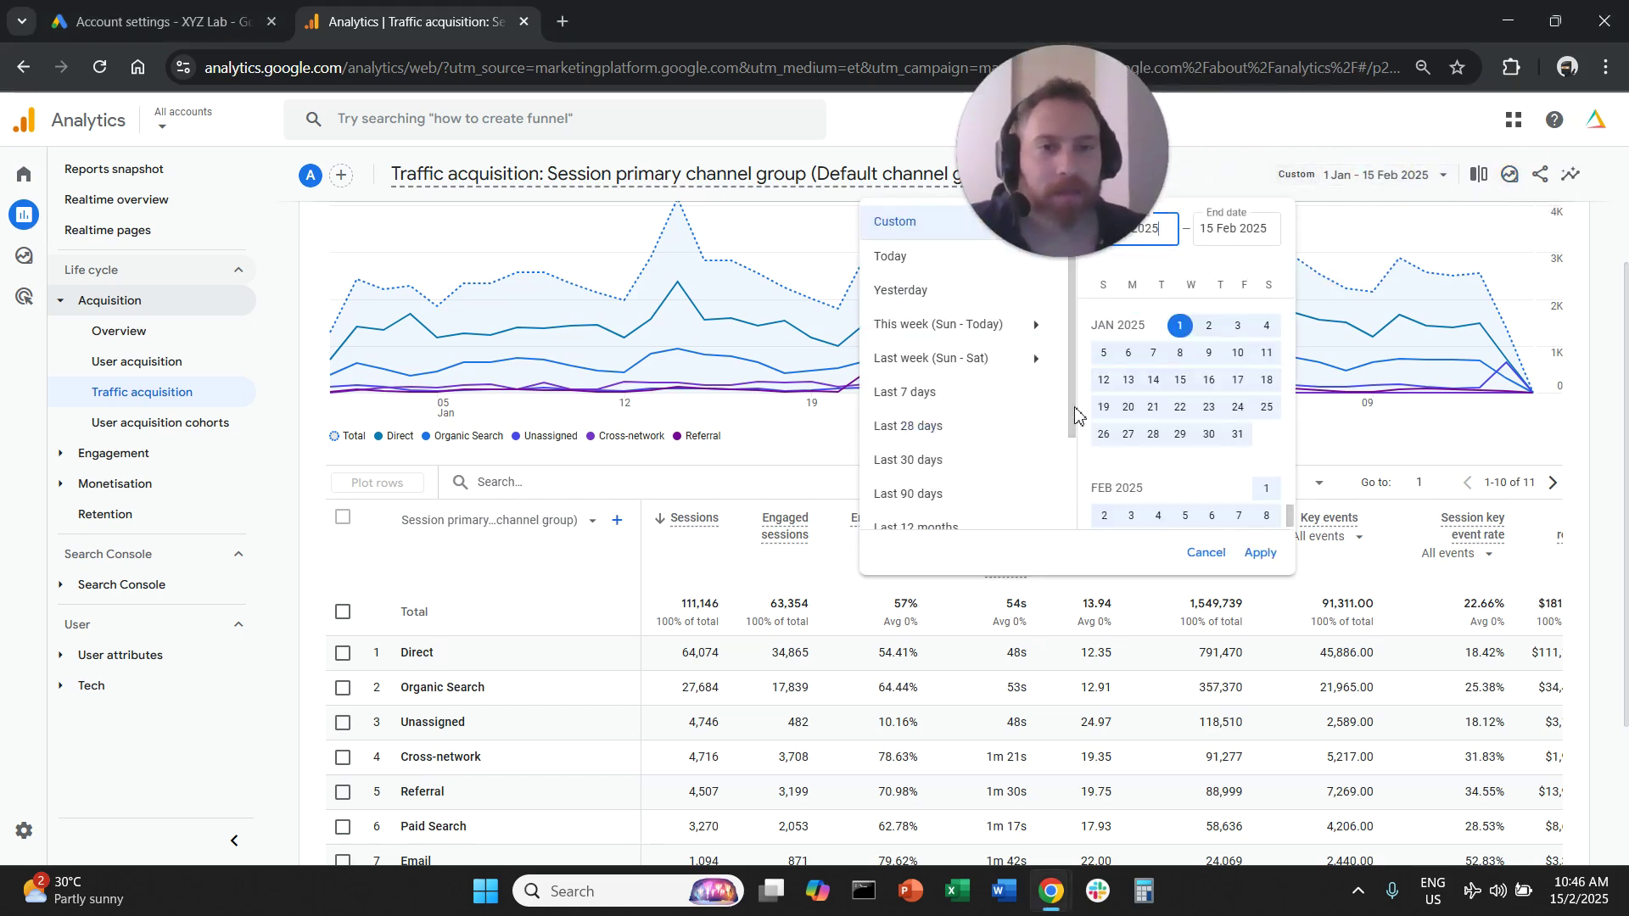
left_click_drag(1071, 424, 1076, 513)
left_click(1042, 507)
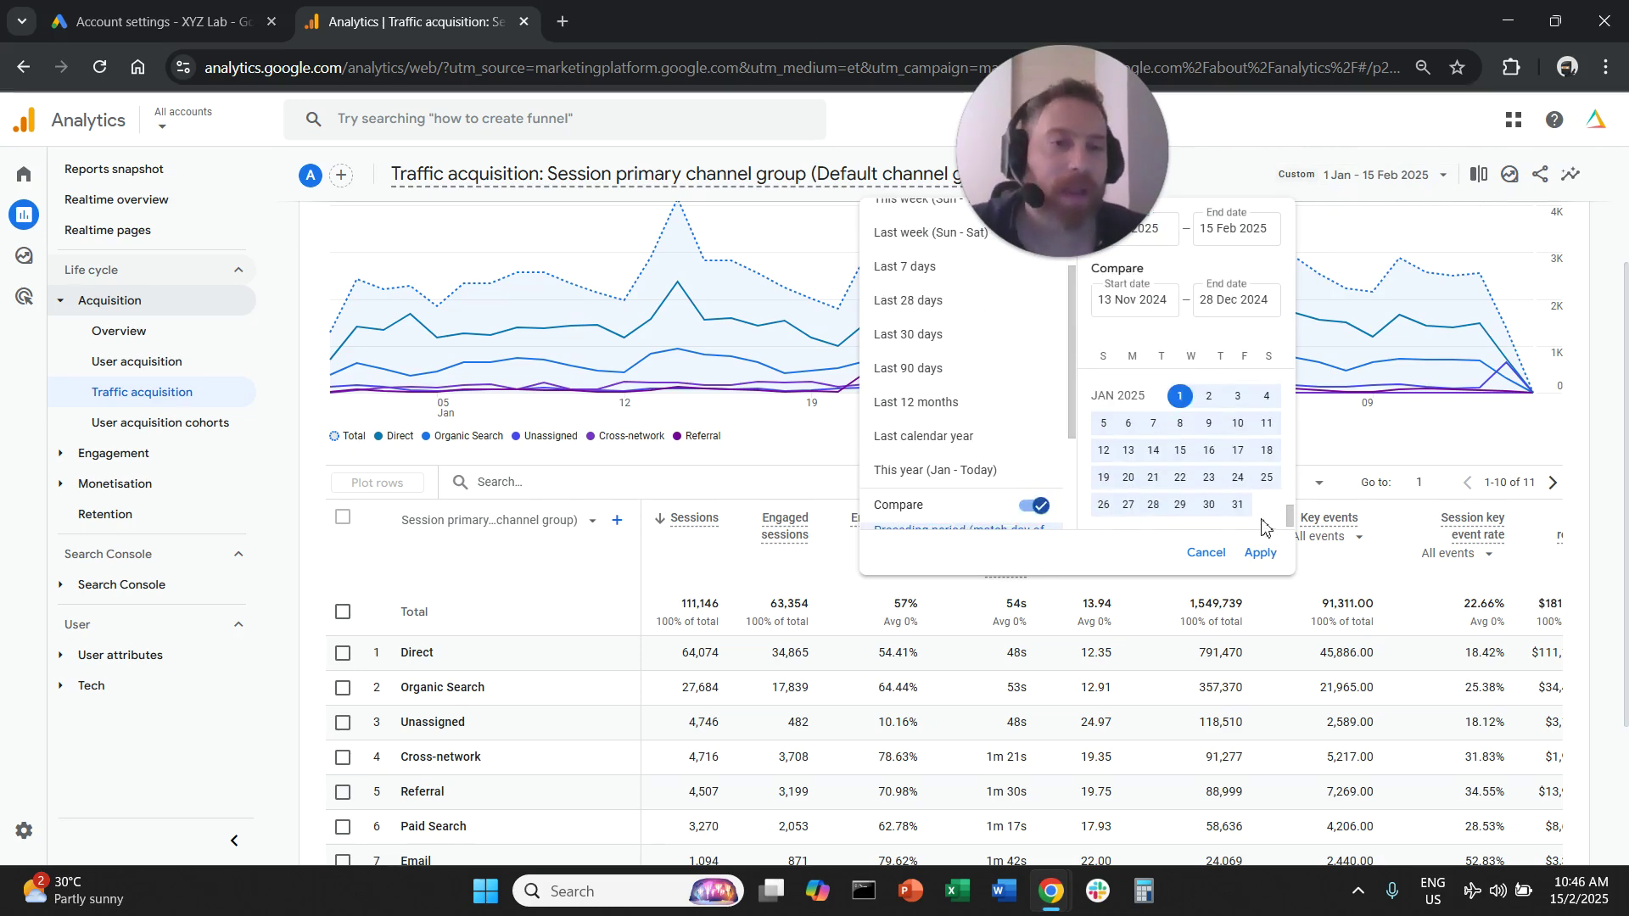
left_click(1260, 553)
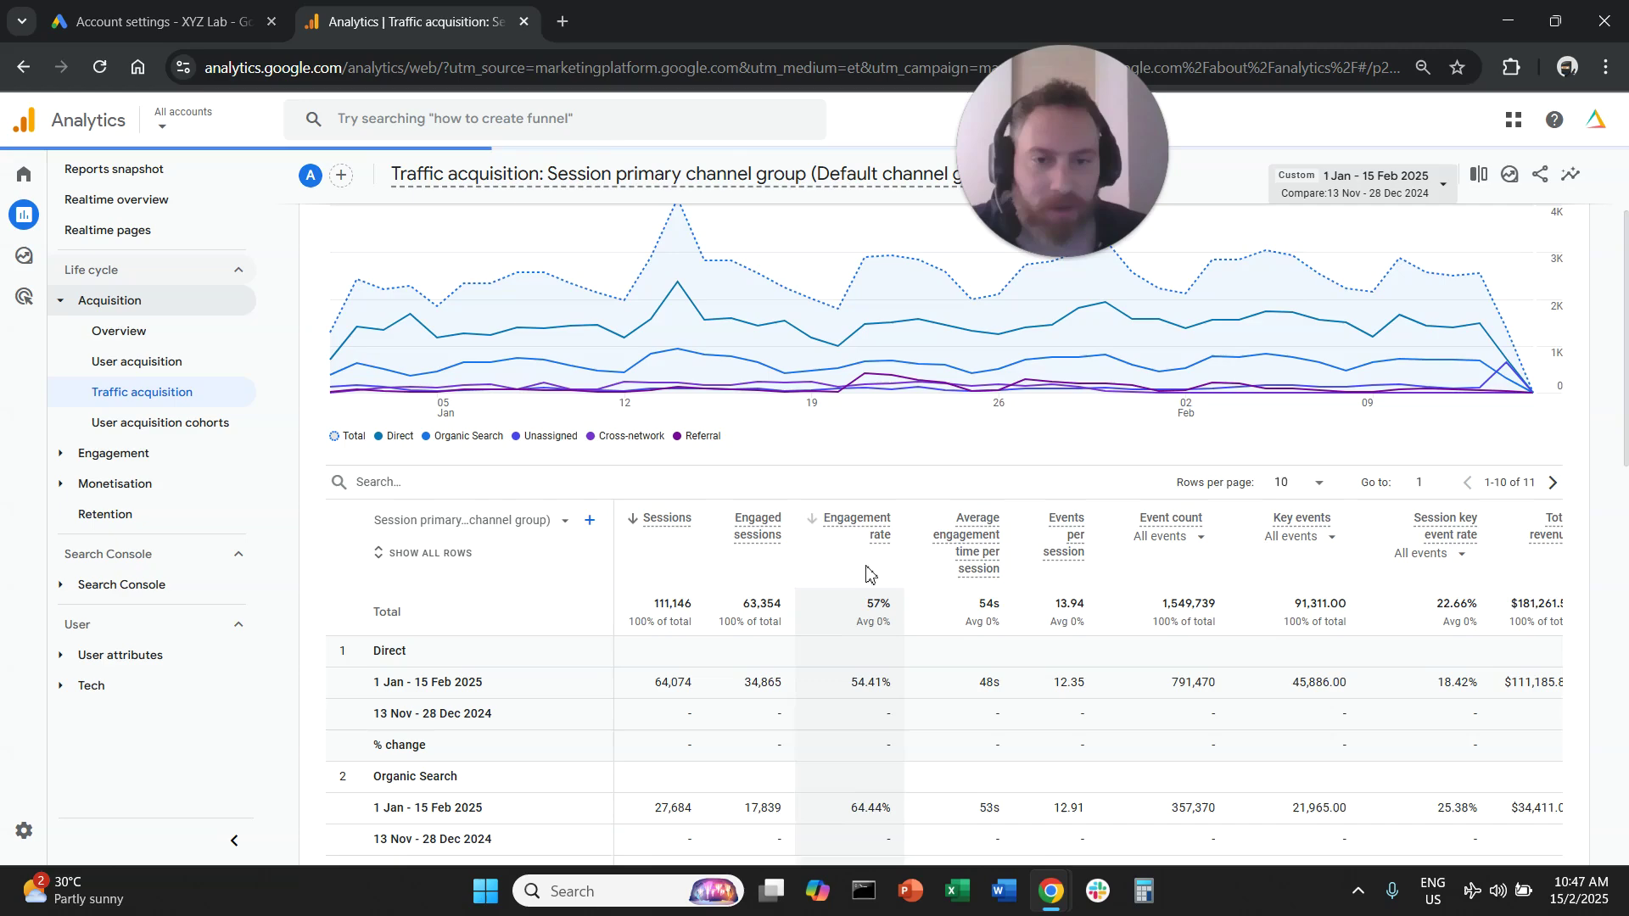
Review the period changes by channel group, and set the compared table's primary dimension to Session source/medium
scroll(815, 594, "down", 1)
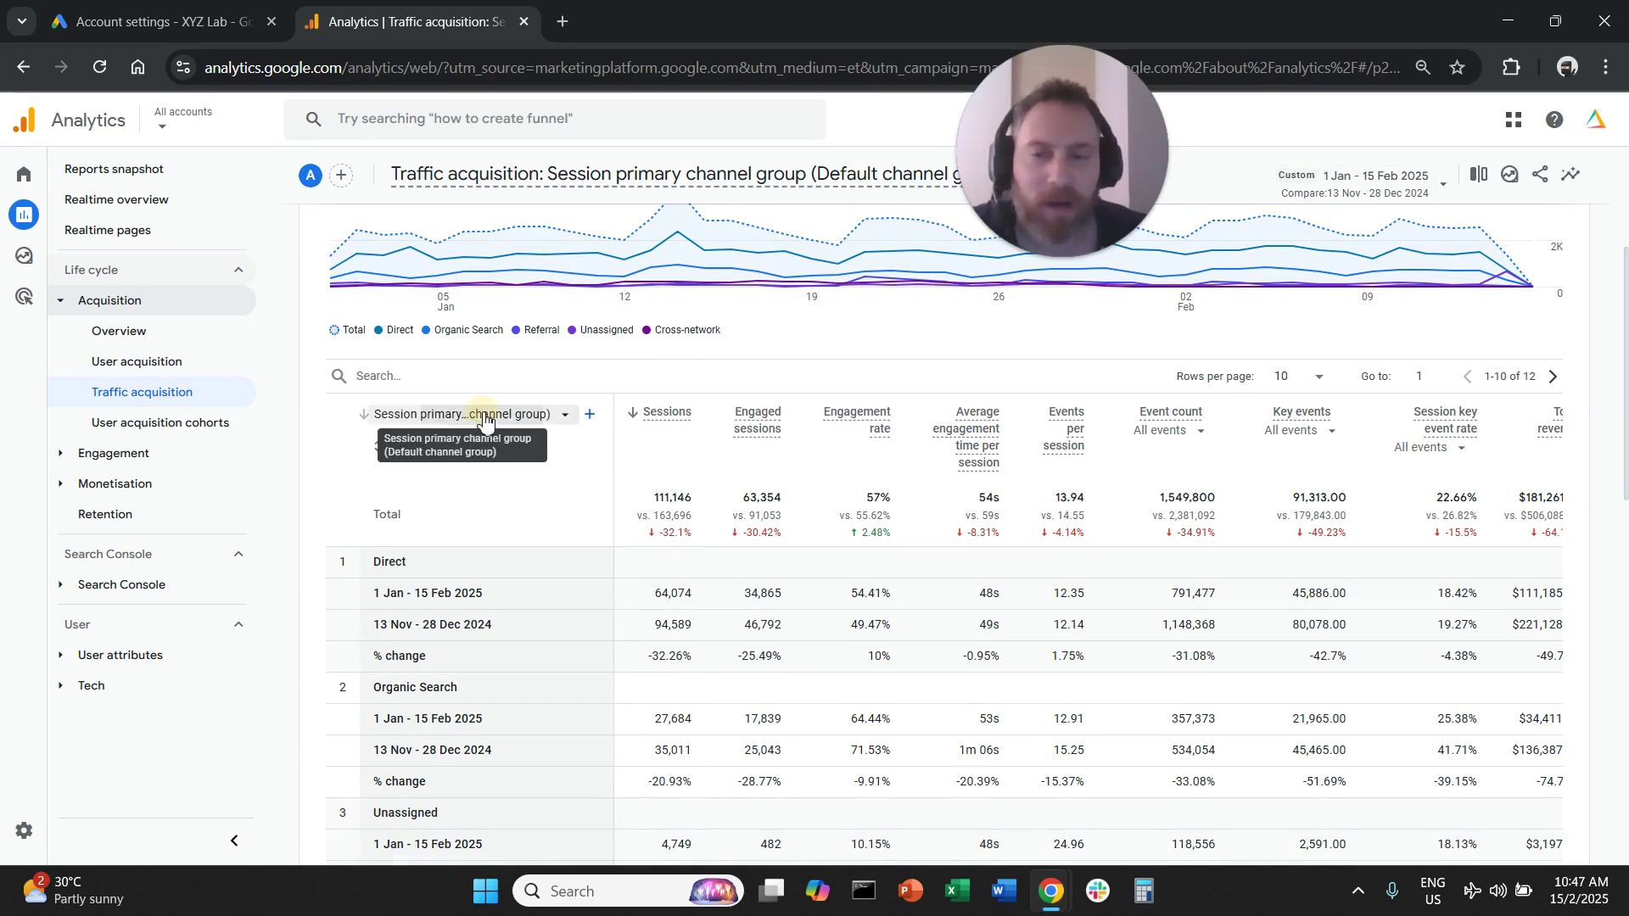
left_click(485, 416)
left_click(477, 382)
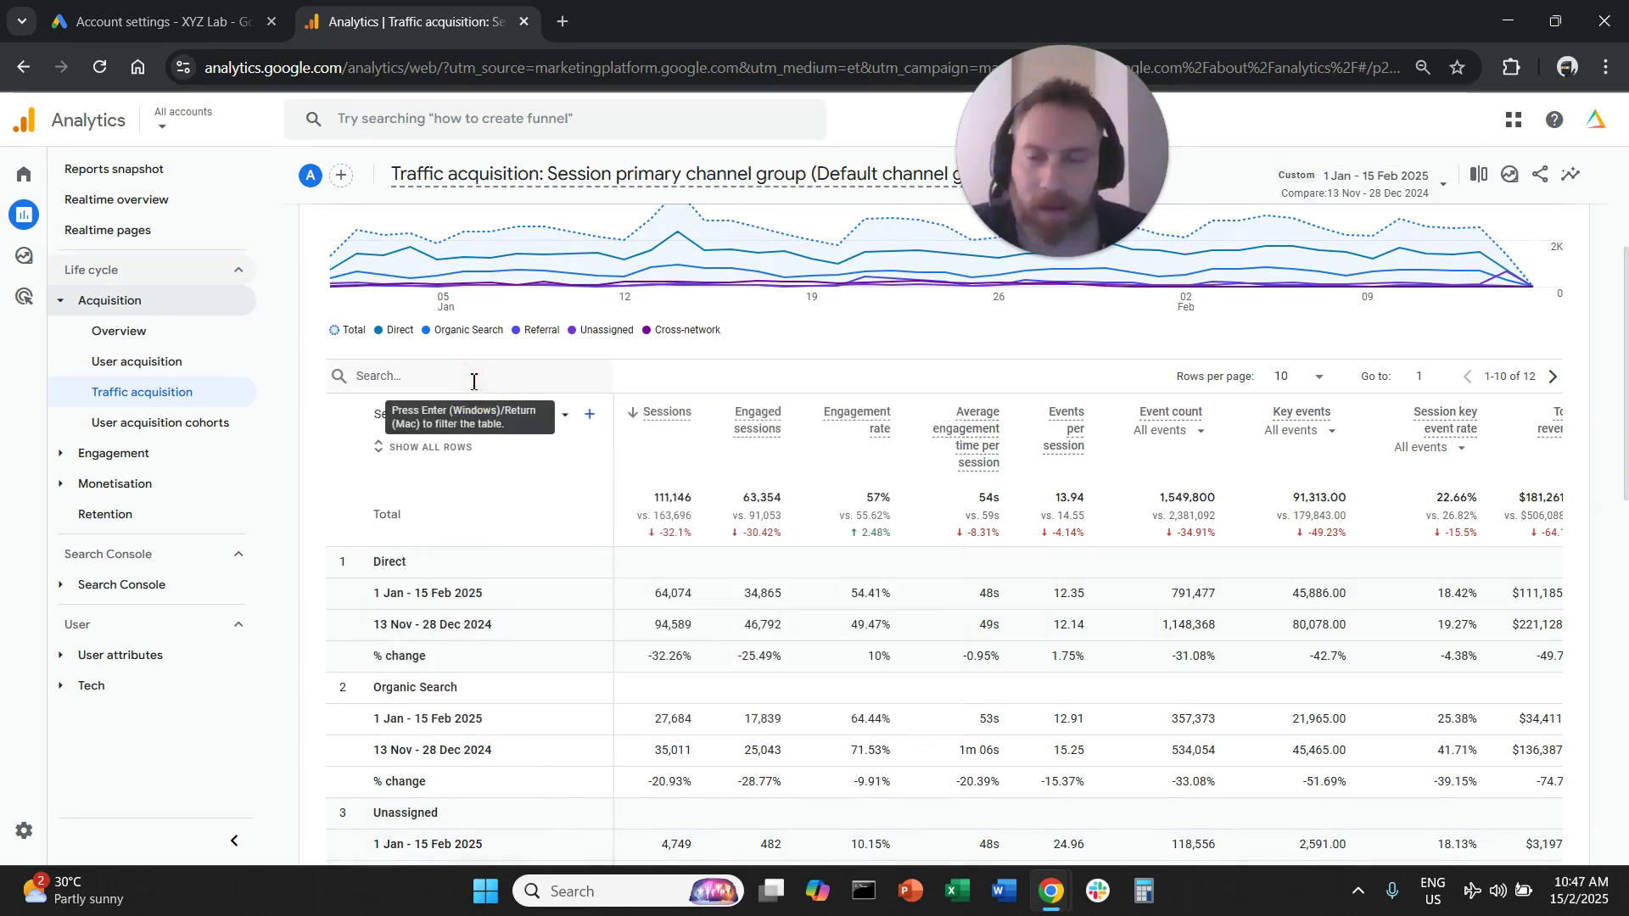
scroll(509, 568, "down", 2)
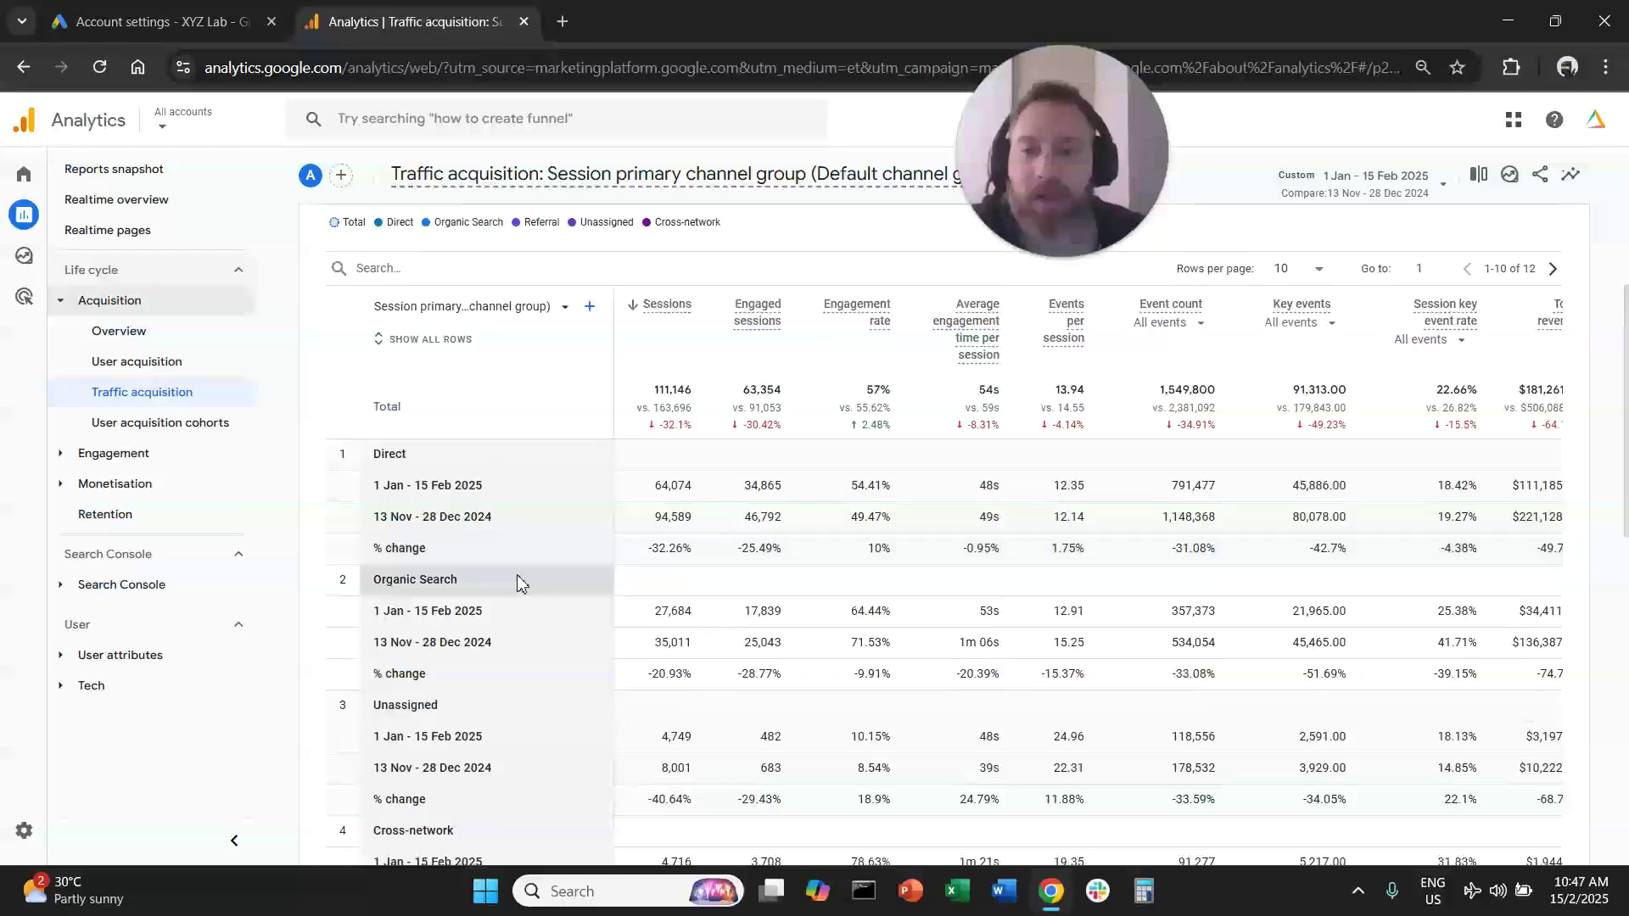
scroll(484, 594, "up", 5)
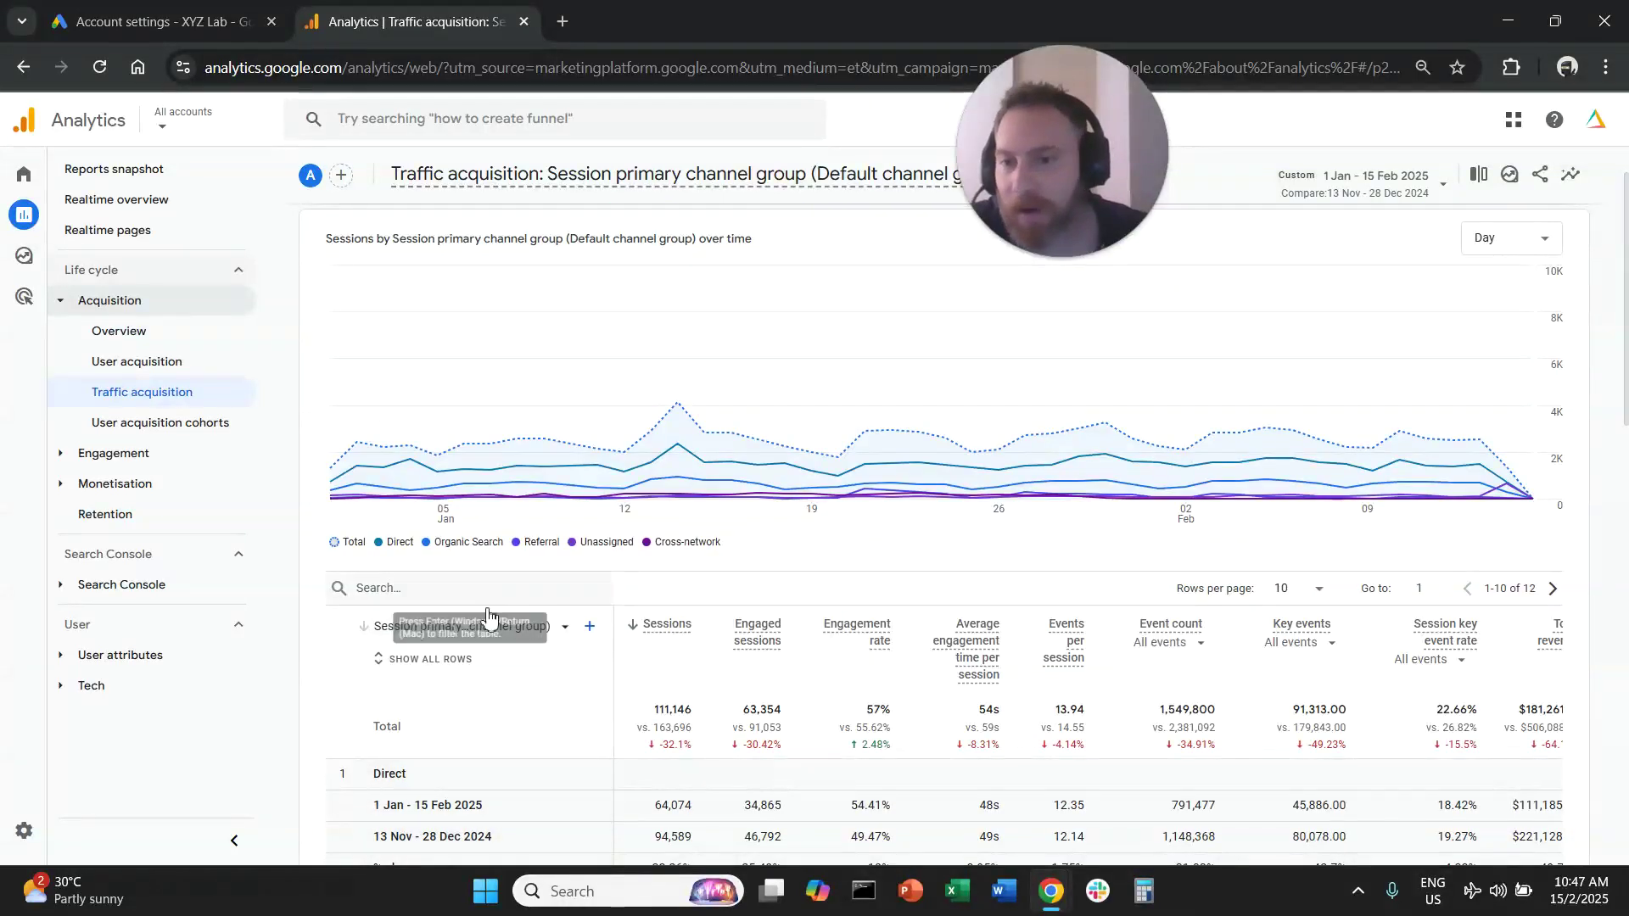
left_click(480, 626)
left_click(504, 412)
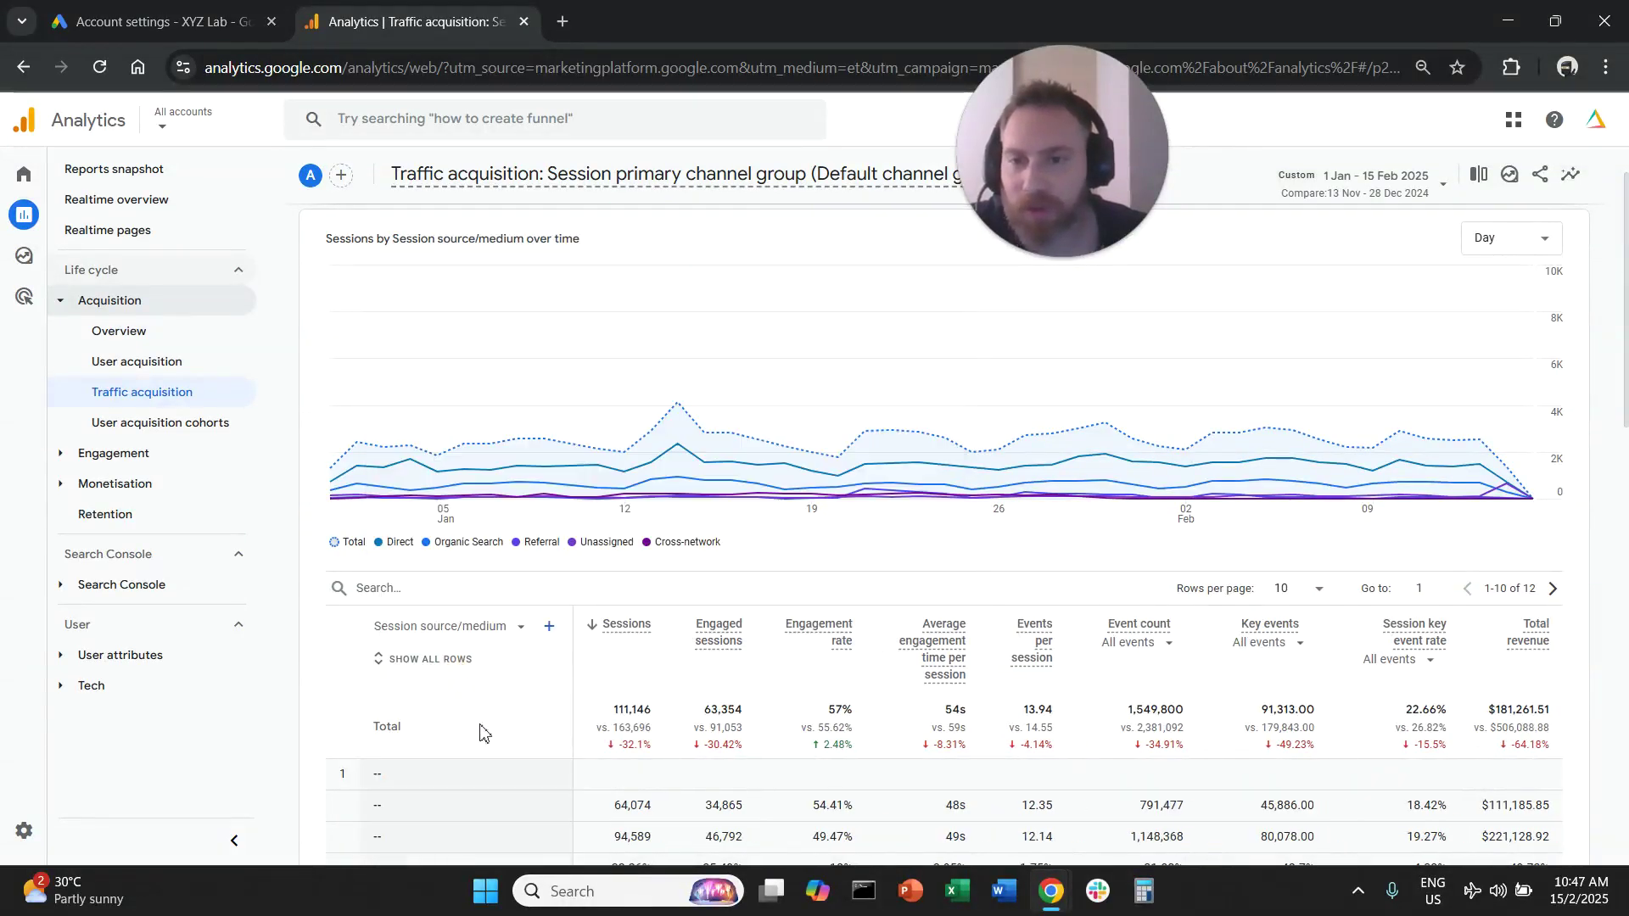
Filter the traffic table to google / cpc and highlight the percentage change in its sessions
scroll(458, 526, "down", 1)
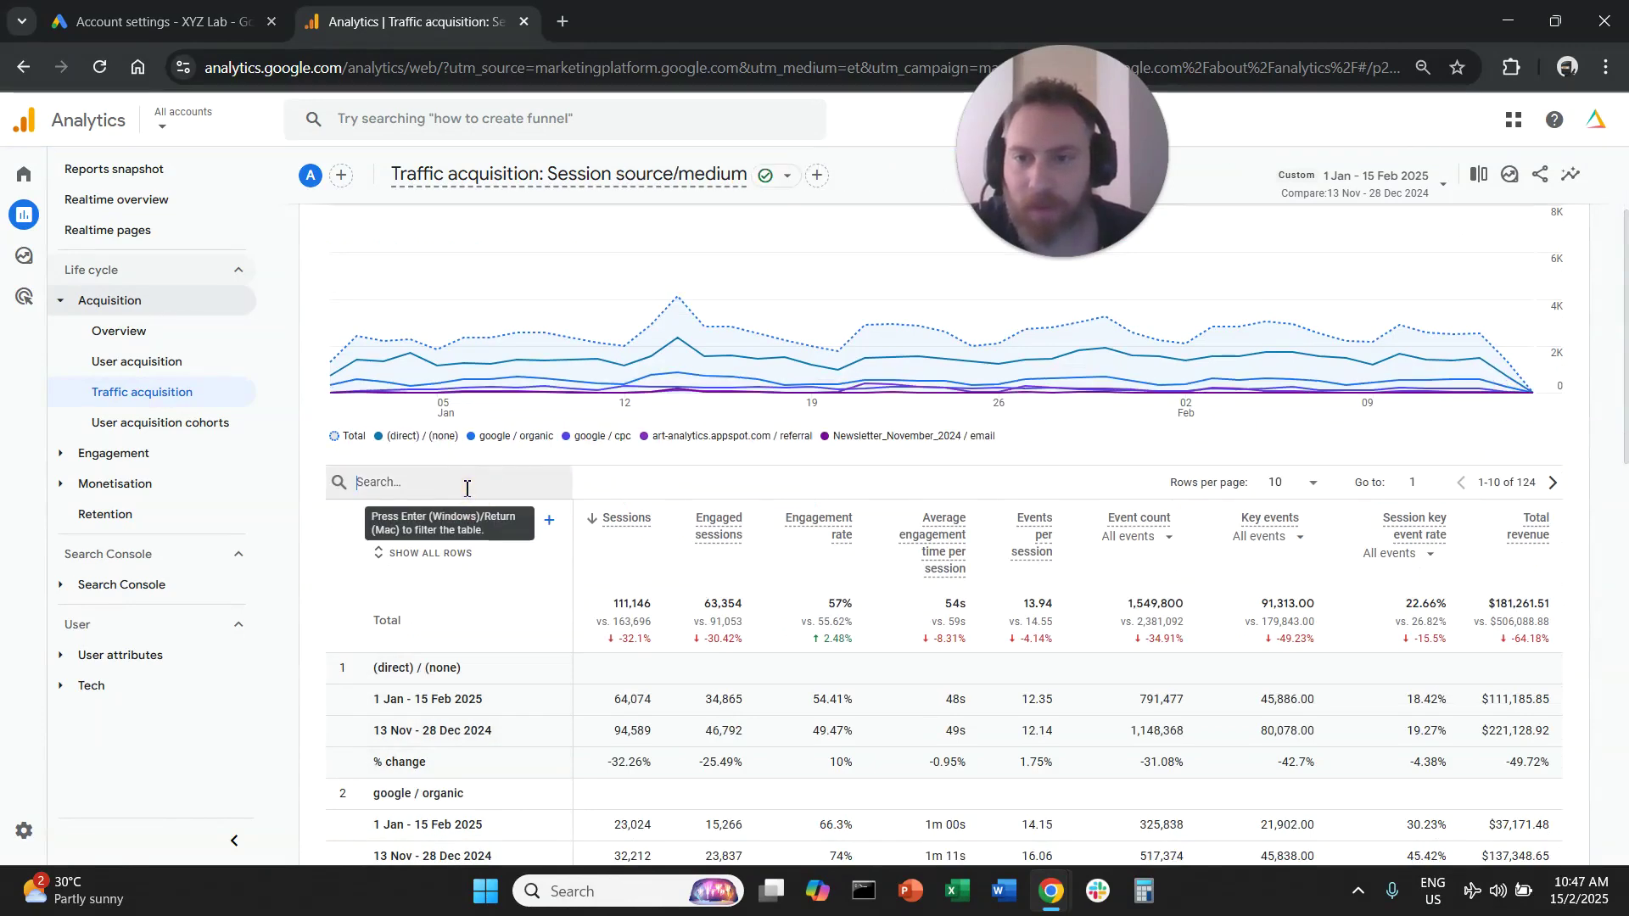
type("google / cpc")
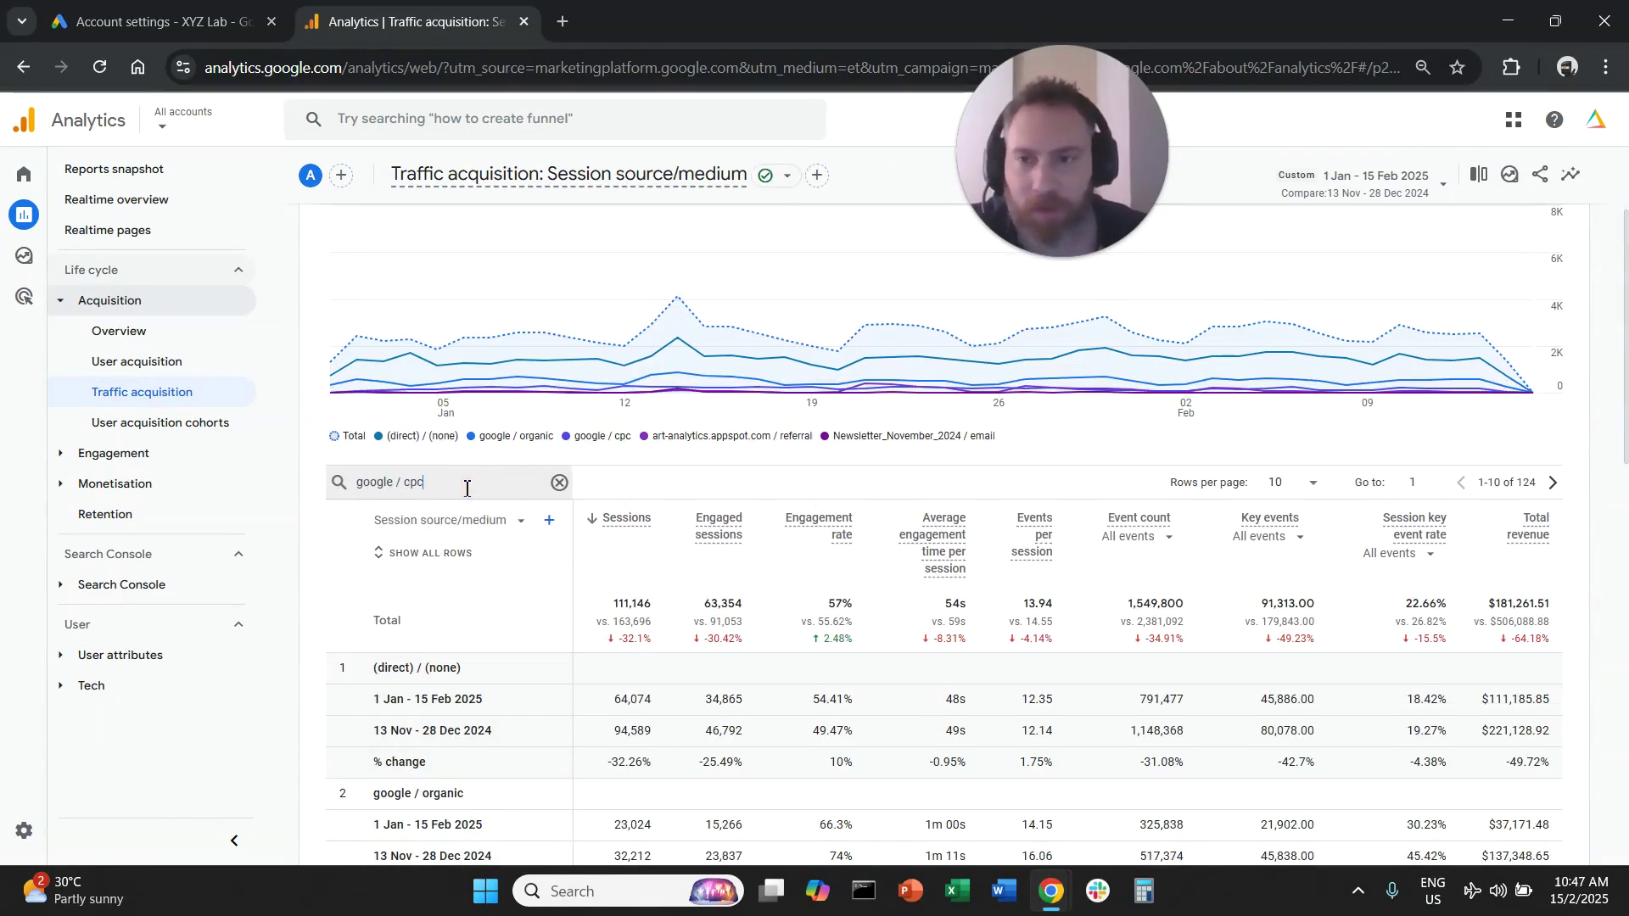
key("Return")
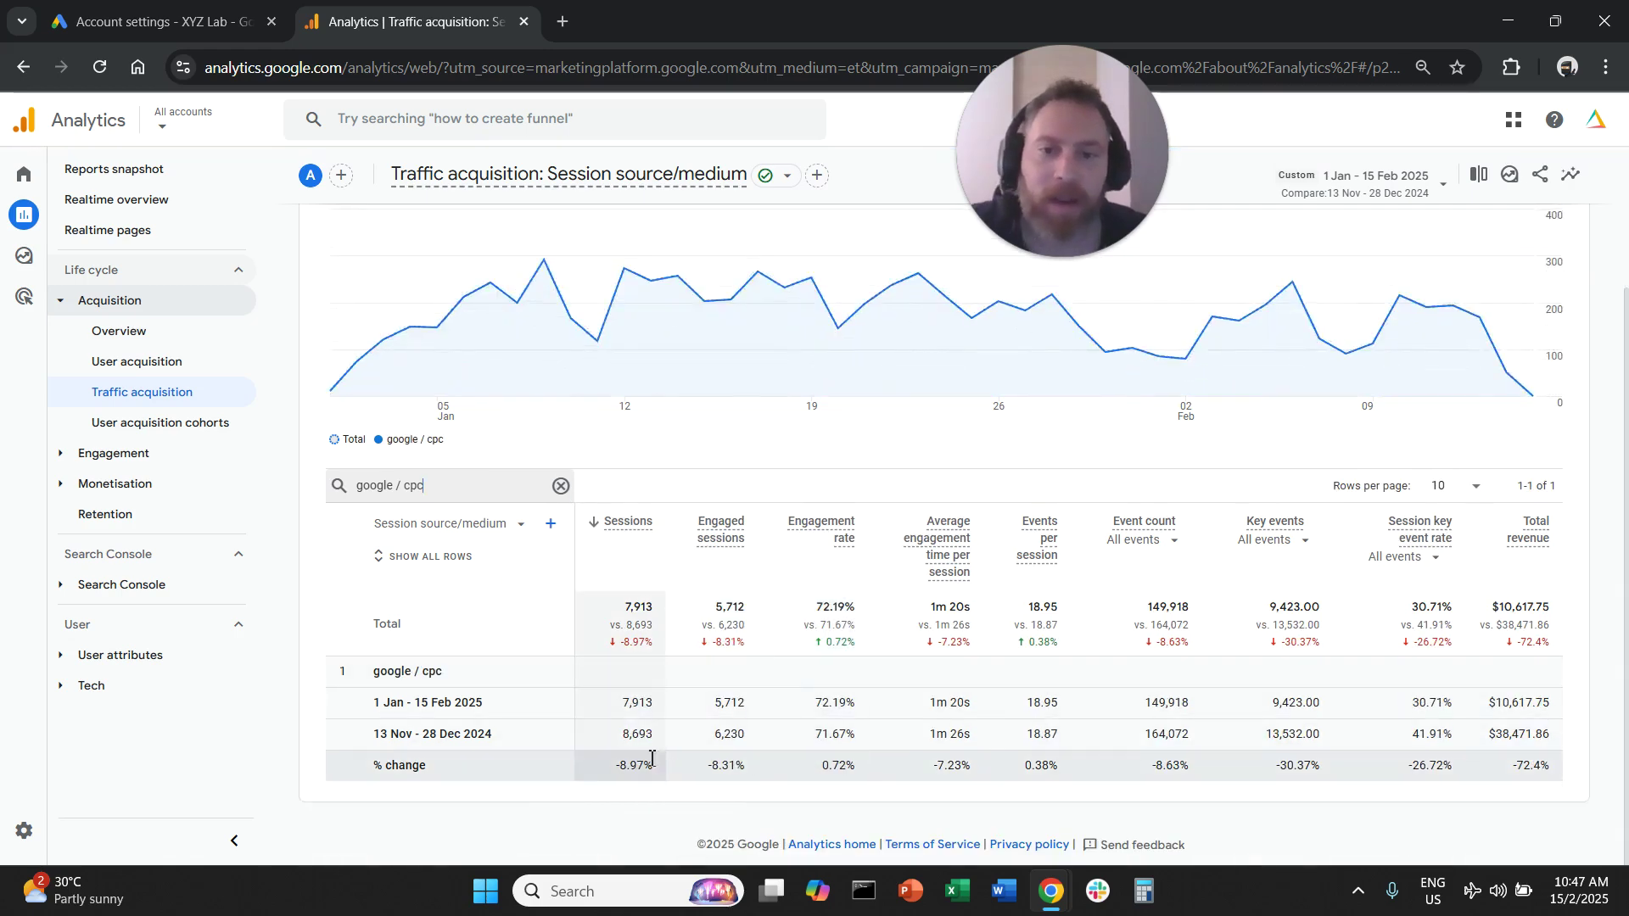
left_click_drag(617, 766, 666, 765)
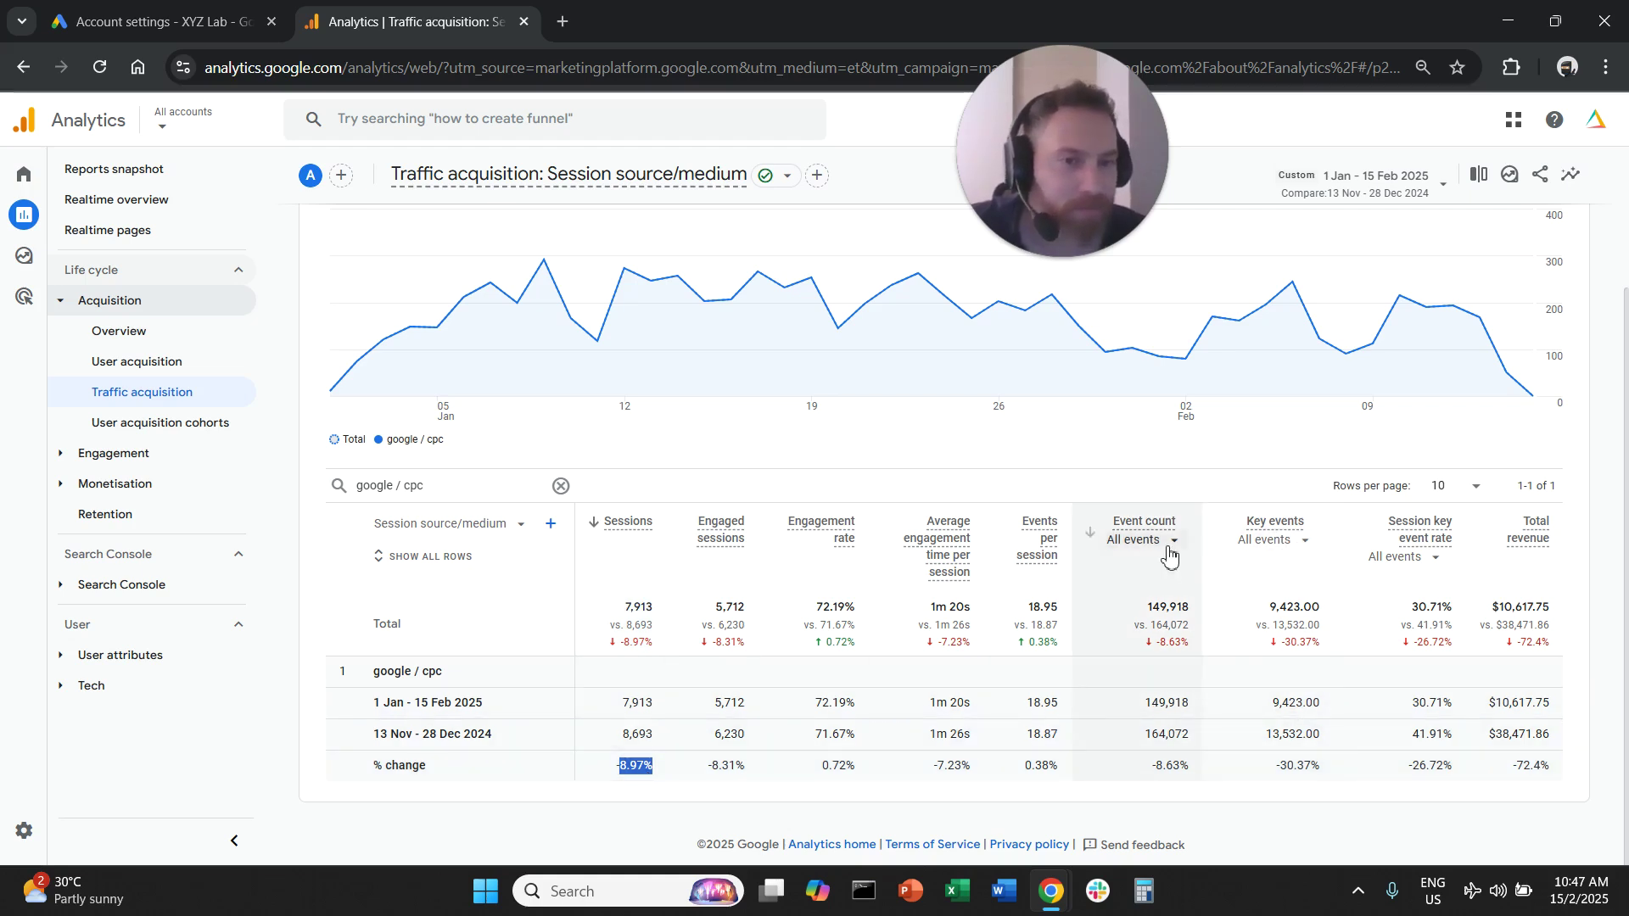
Restrict the Key events column to the purchase event and highlight its percentage change for google / cpc
left_click(1283, 547)
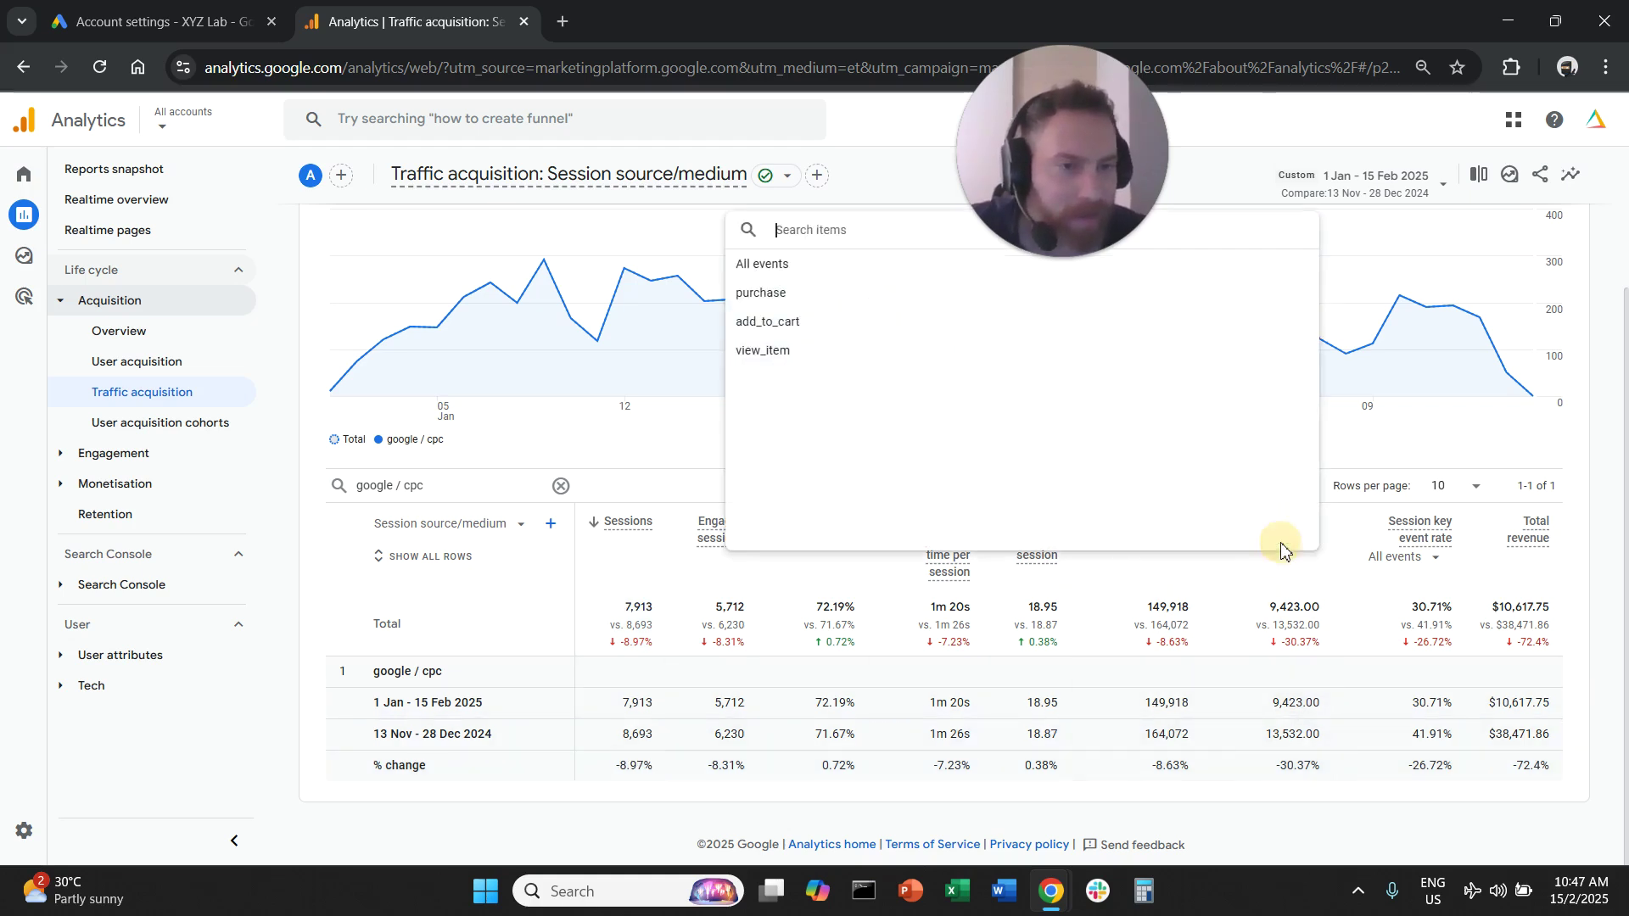
left_click(846, 297)
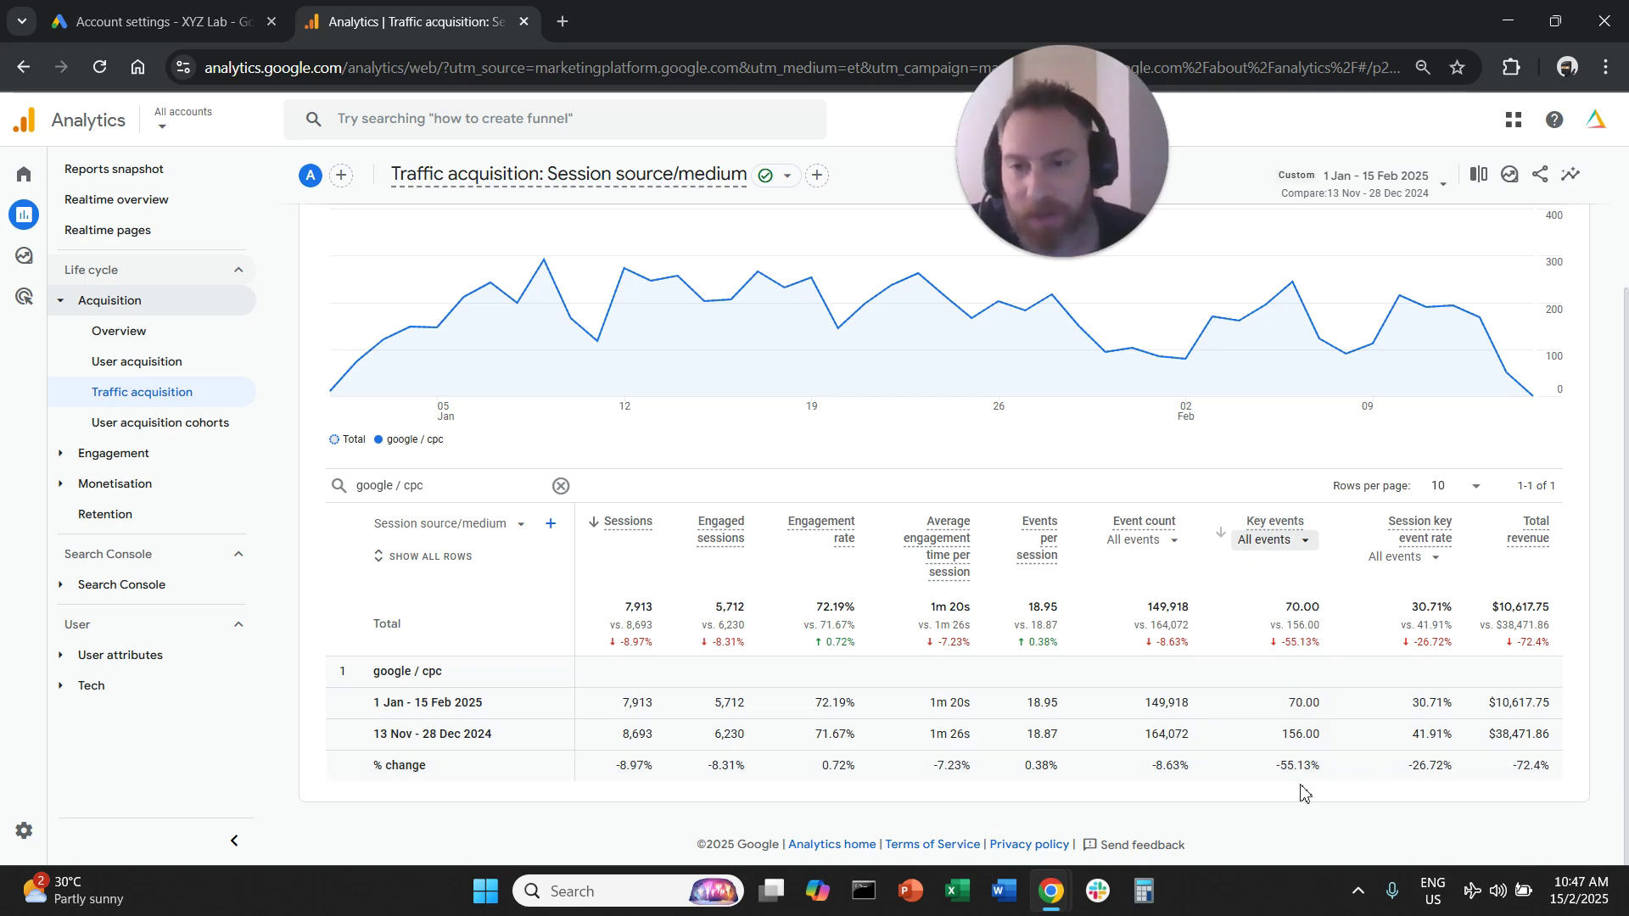
triple_click(1298, 767)
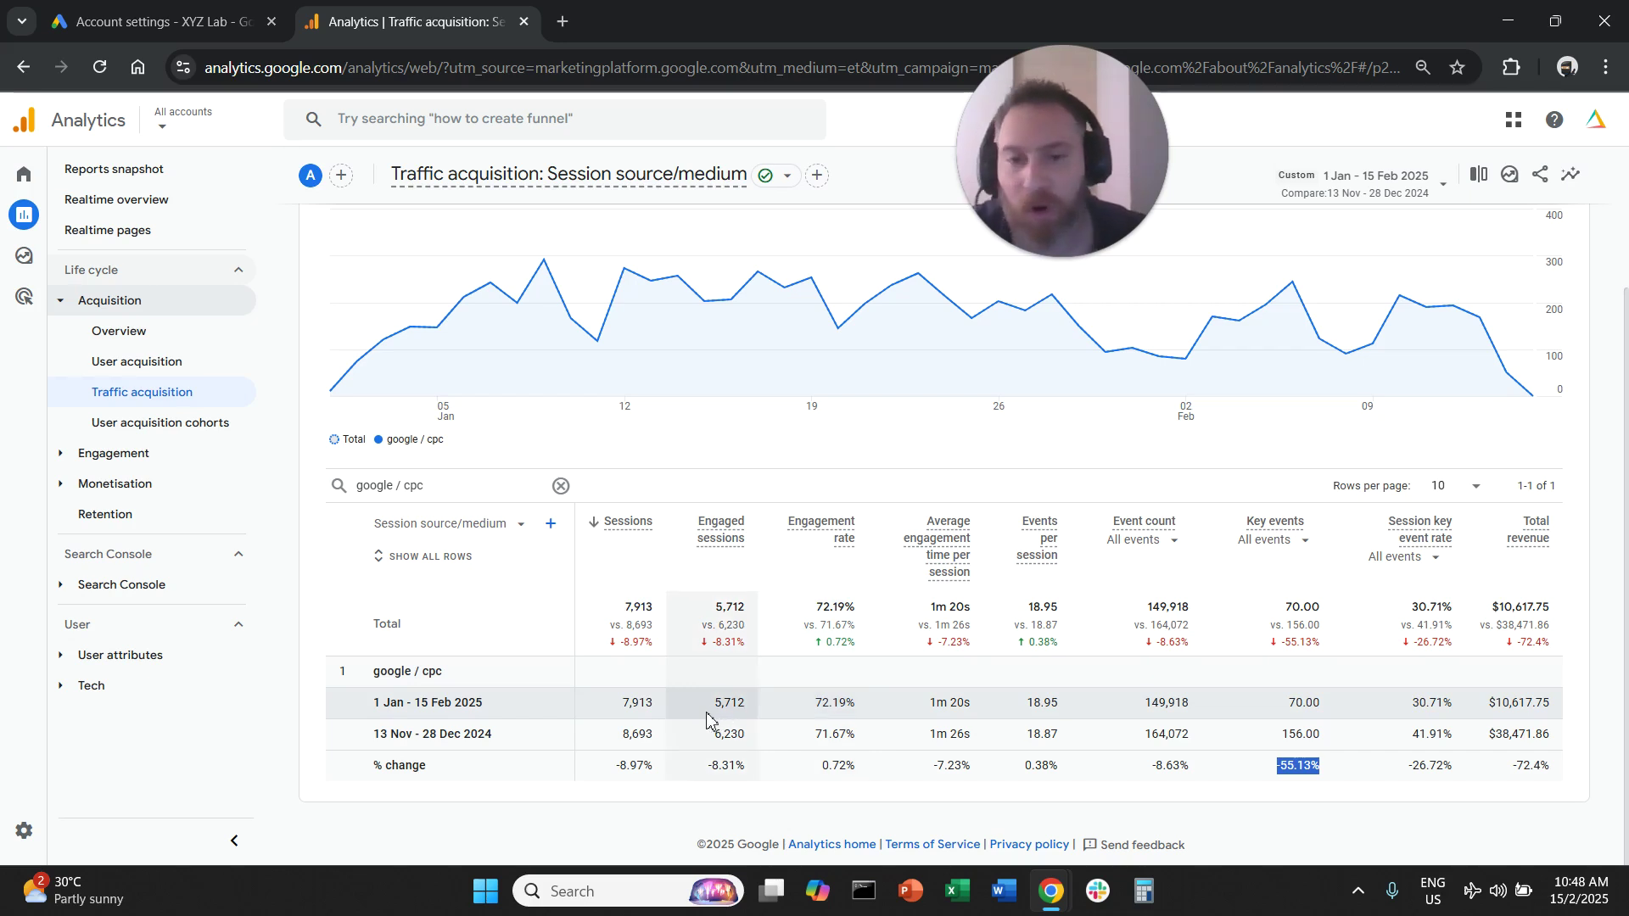
Compare the google / cpc sessions of both periods, and highlight the percentage changes in sessions, purchase key events and total revenue
double_click(636, 703)
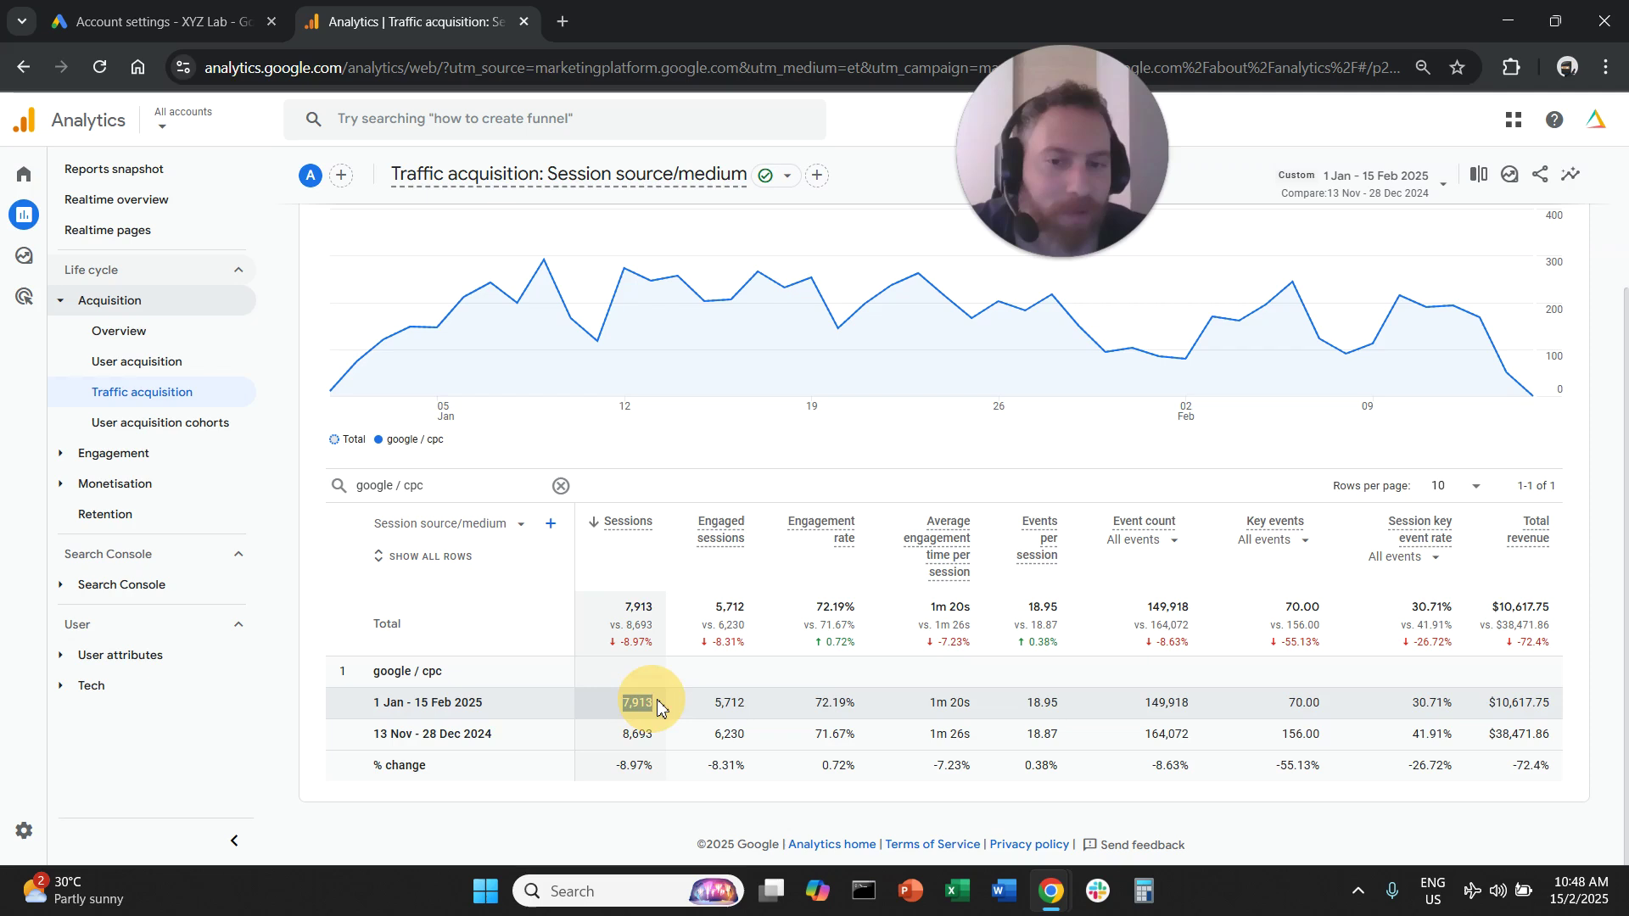
double_click(649, 735)
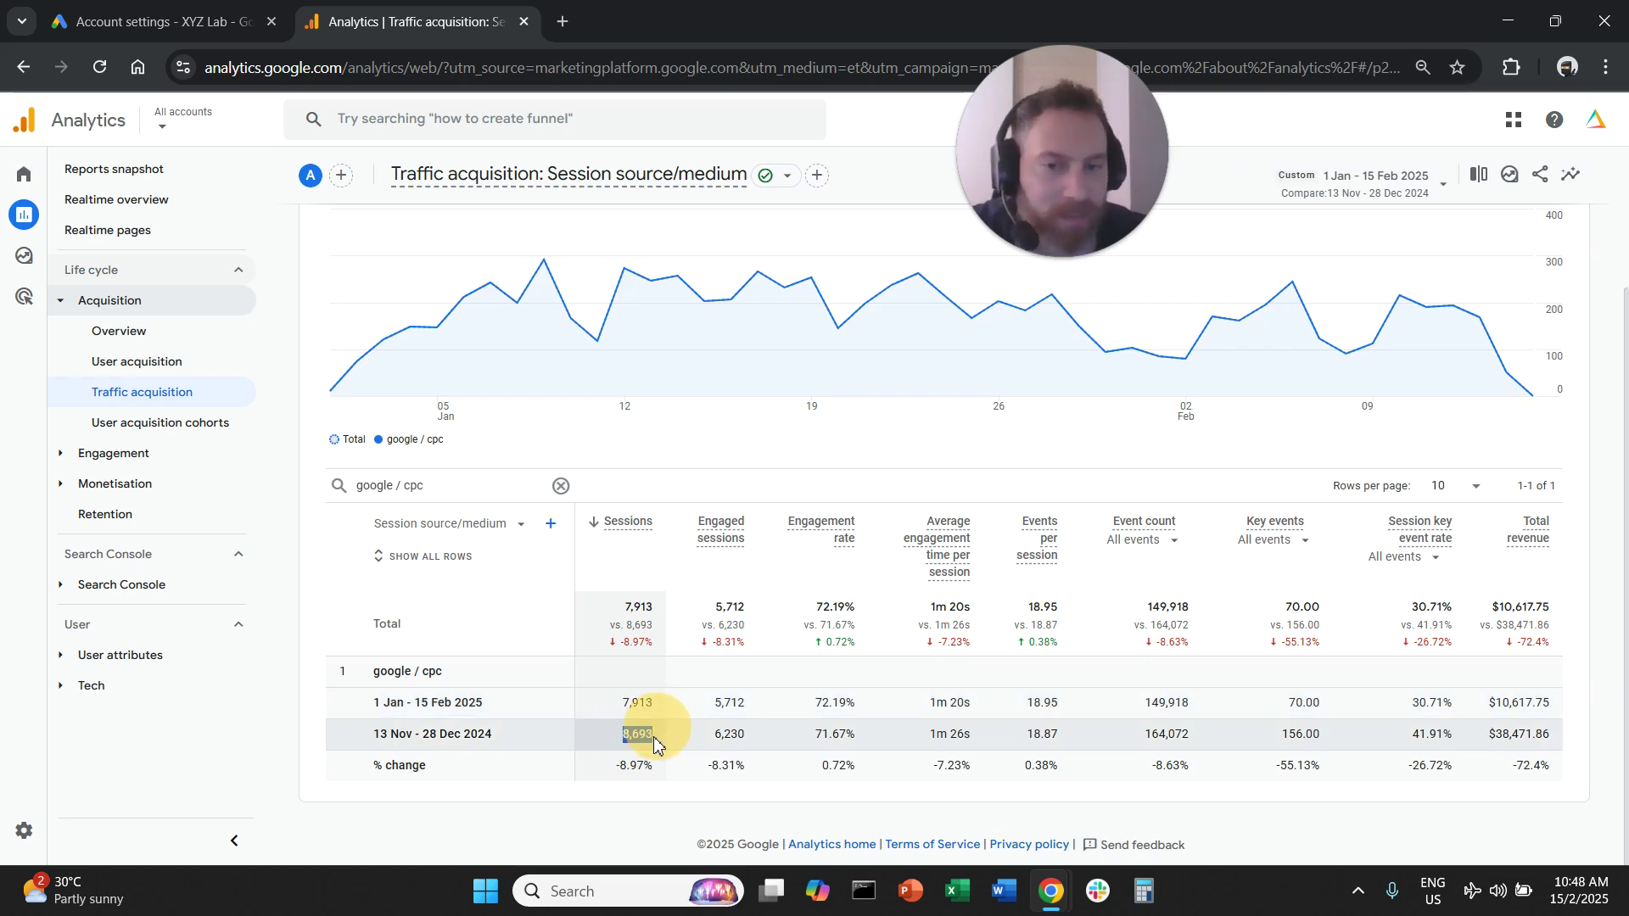
double_click(636, 706)
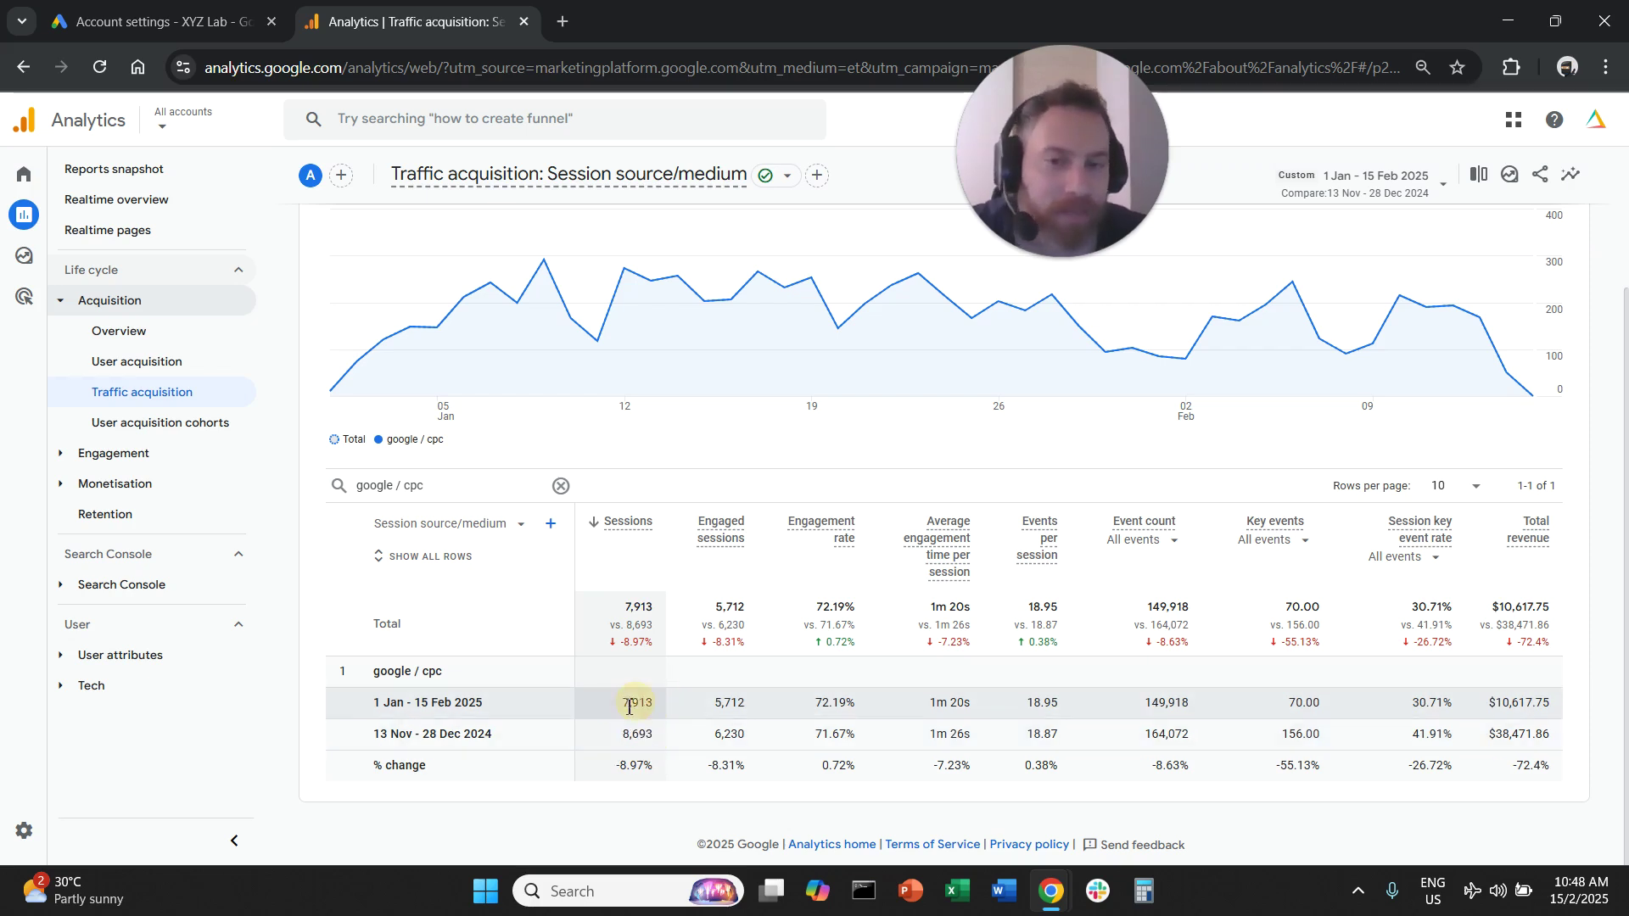
left_click(628, 753)
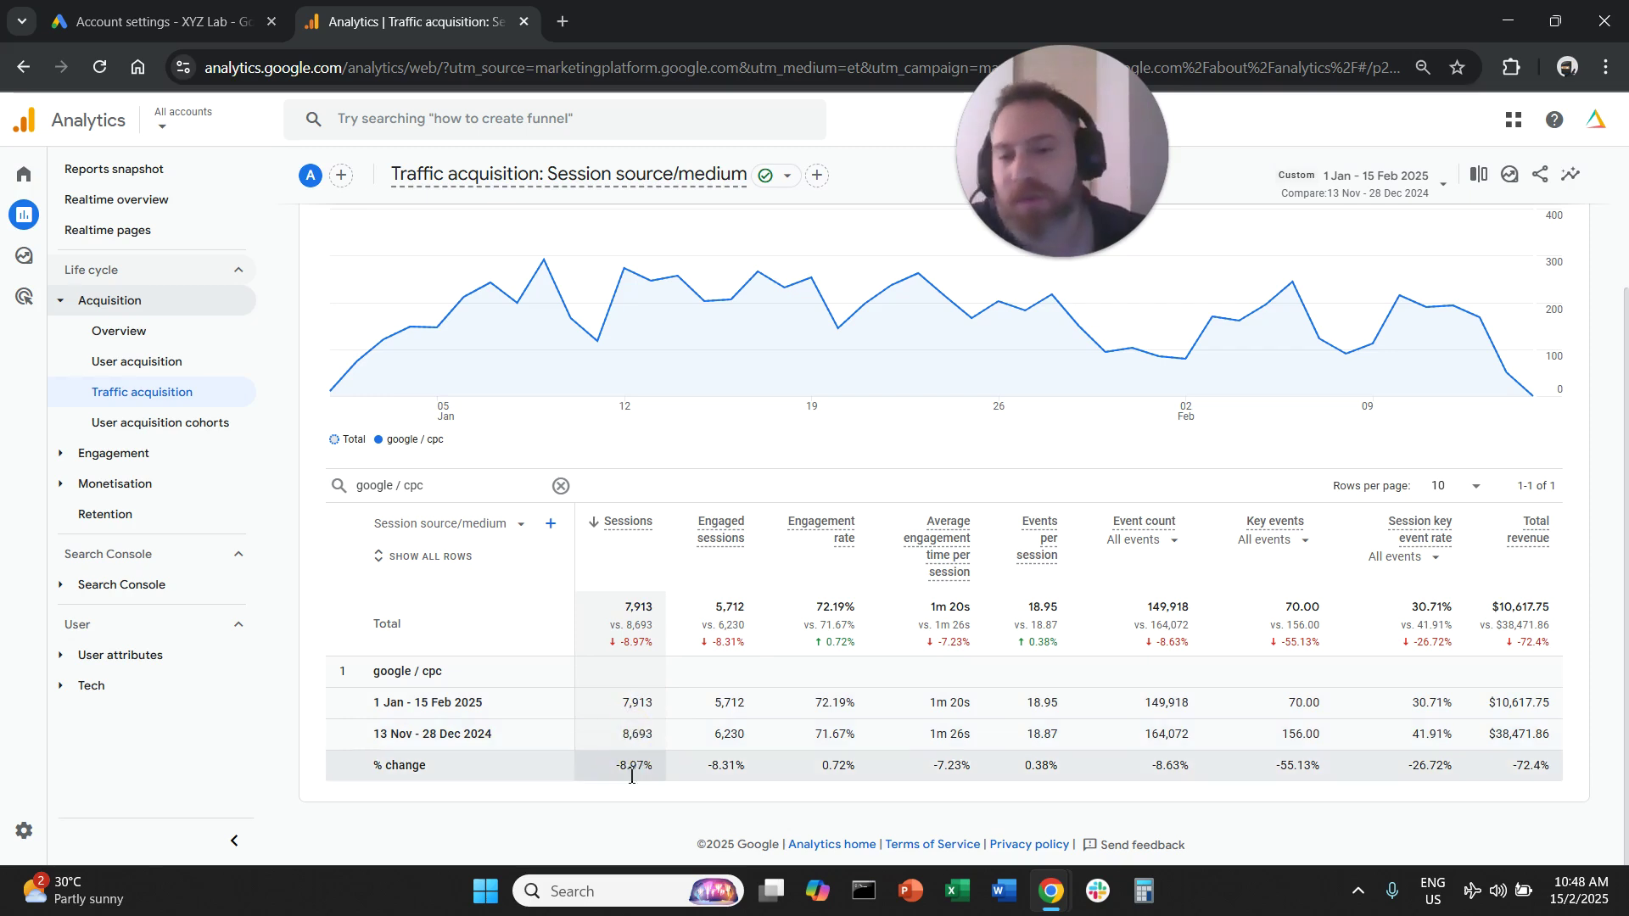
double_click(648, 768)
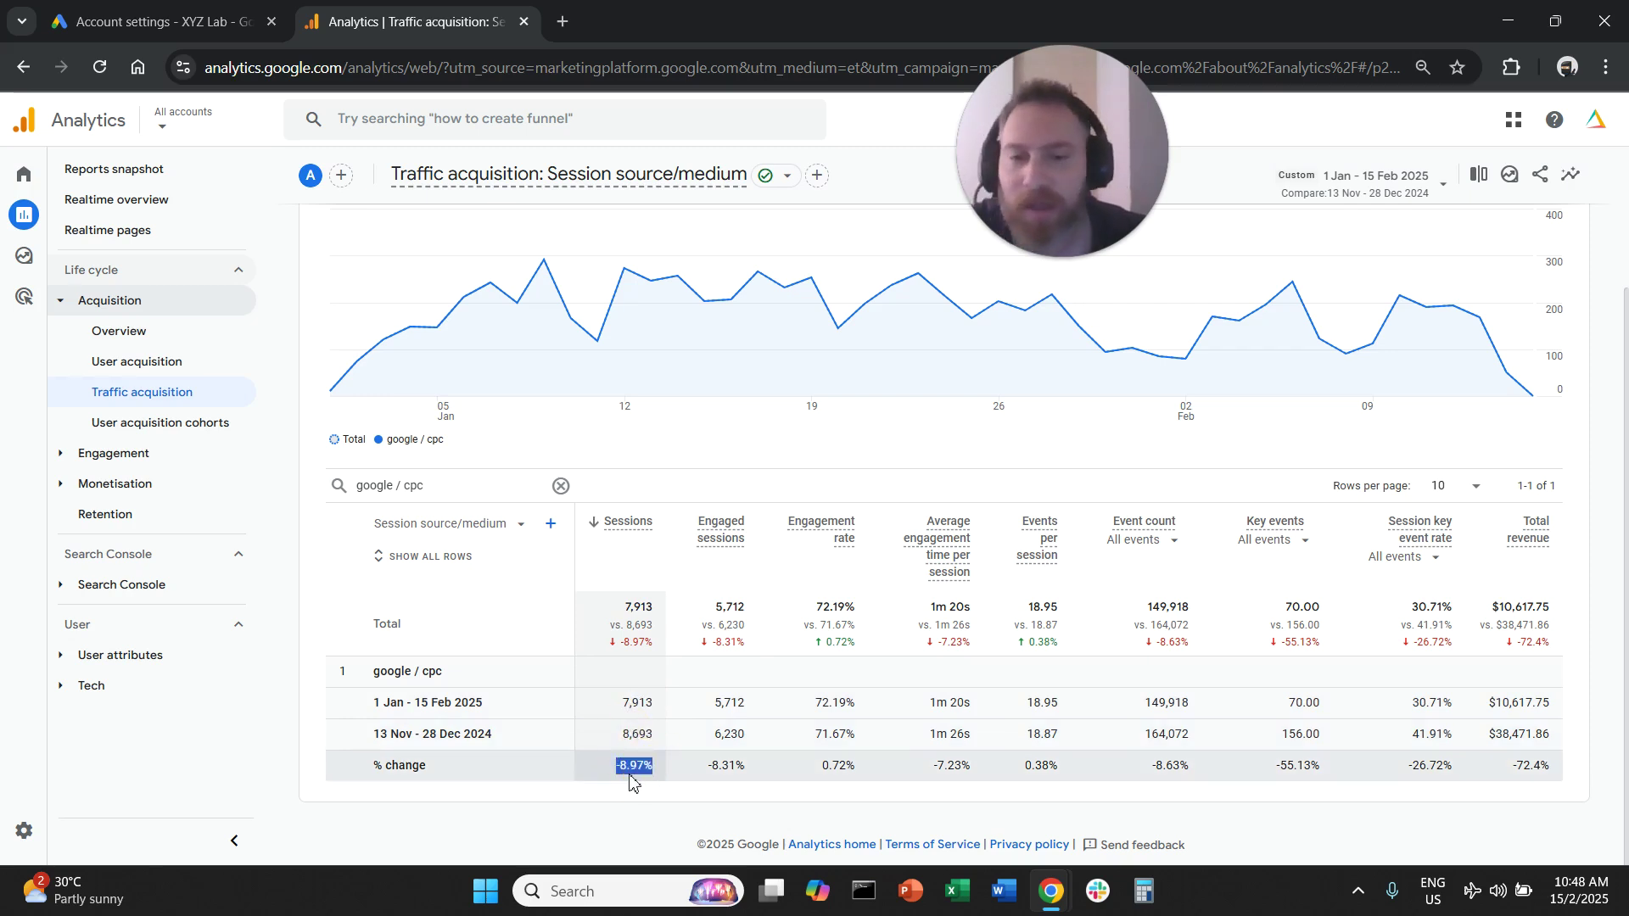
double_click(1339, 766)
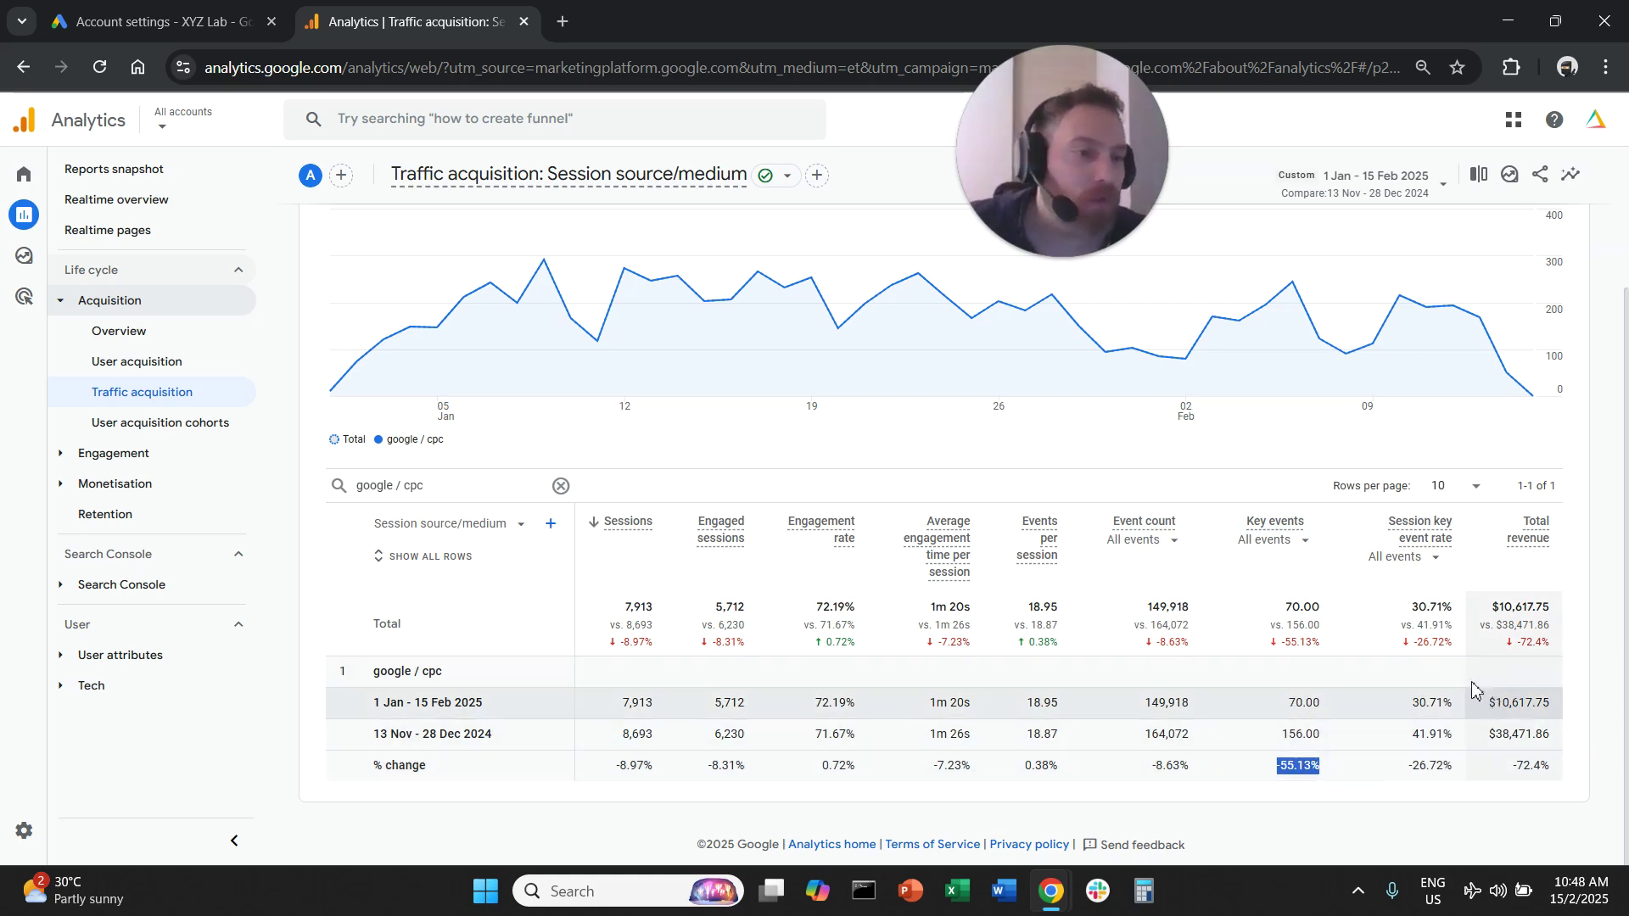
left_click_drag(1522, 768, 1547, 764)
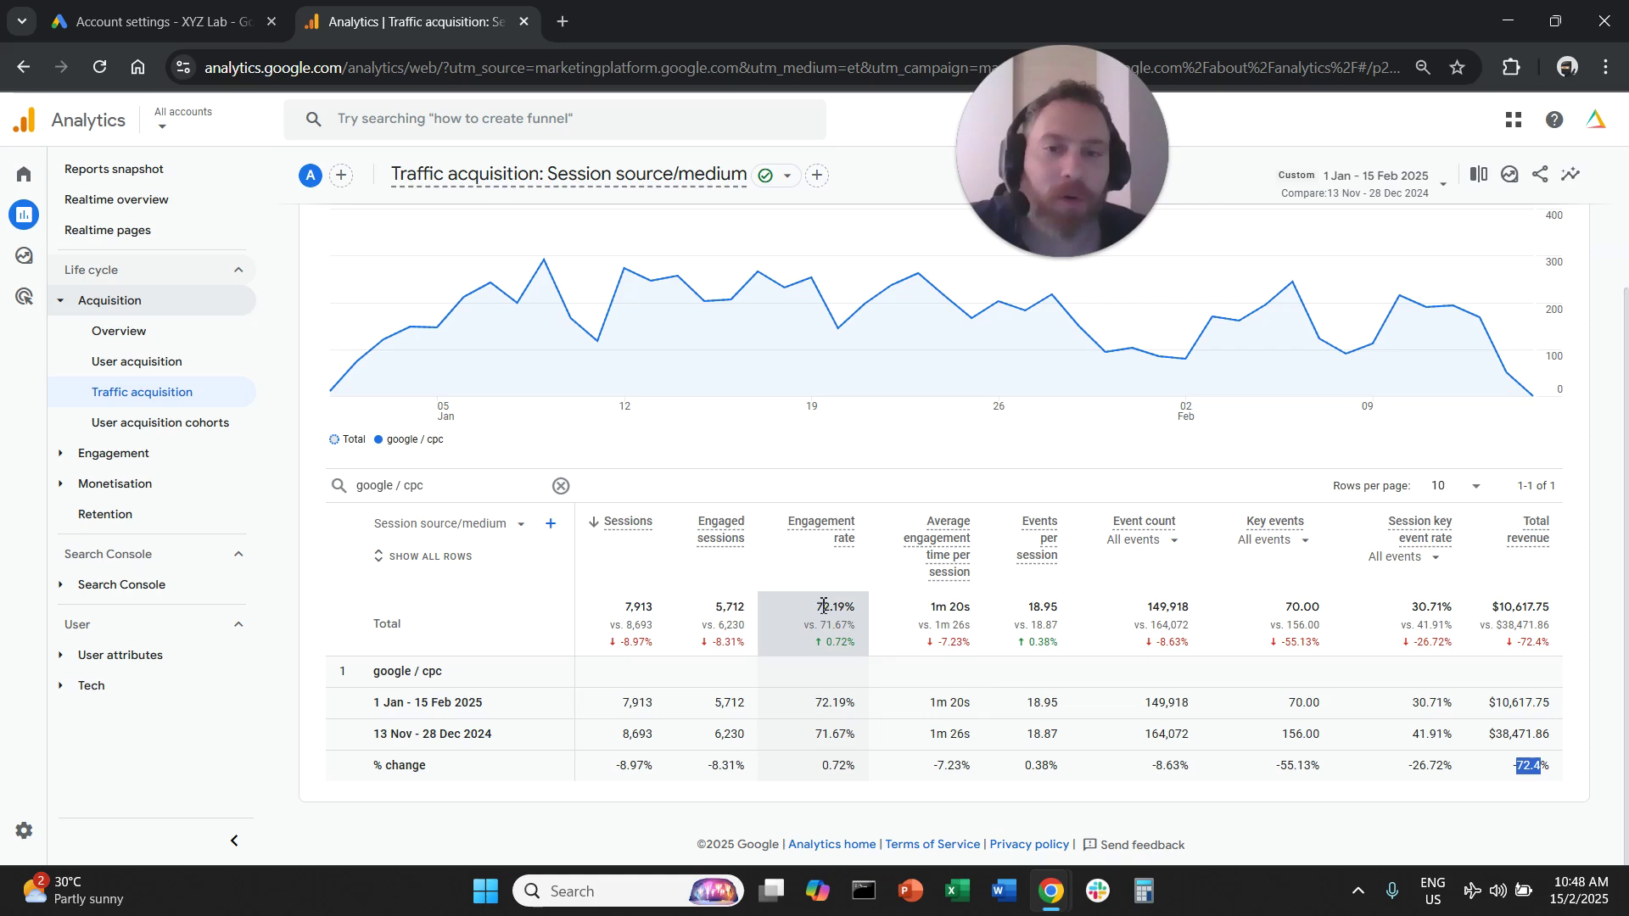
Clear the google / cpc filter and set the table's primary dimension to Session campaign
left_click(562, 489)
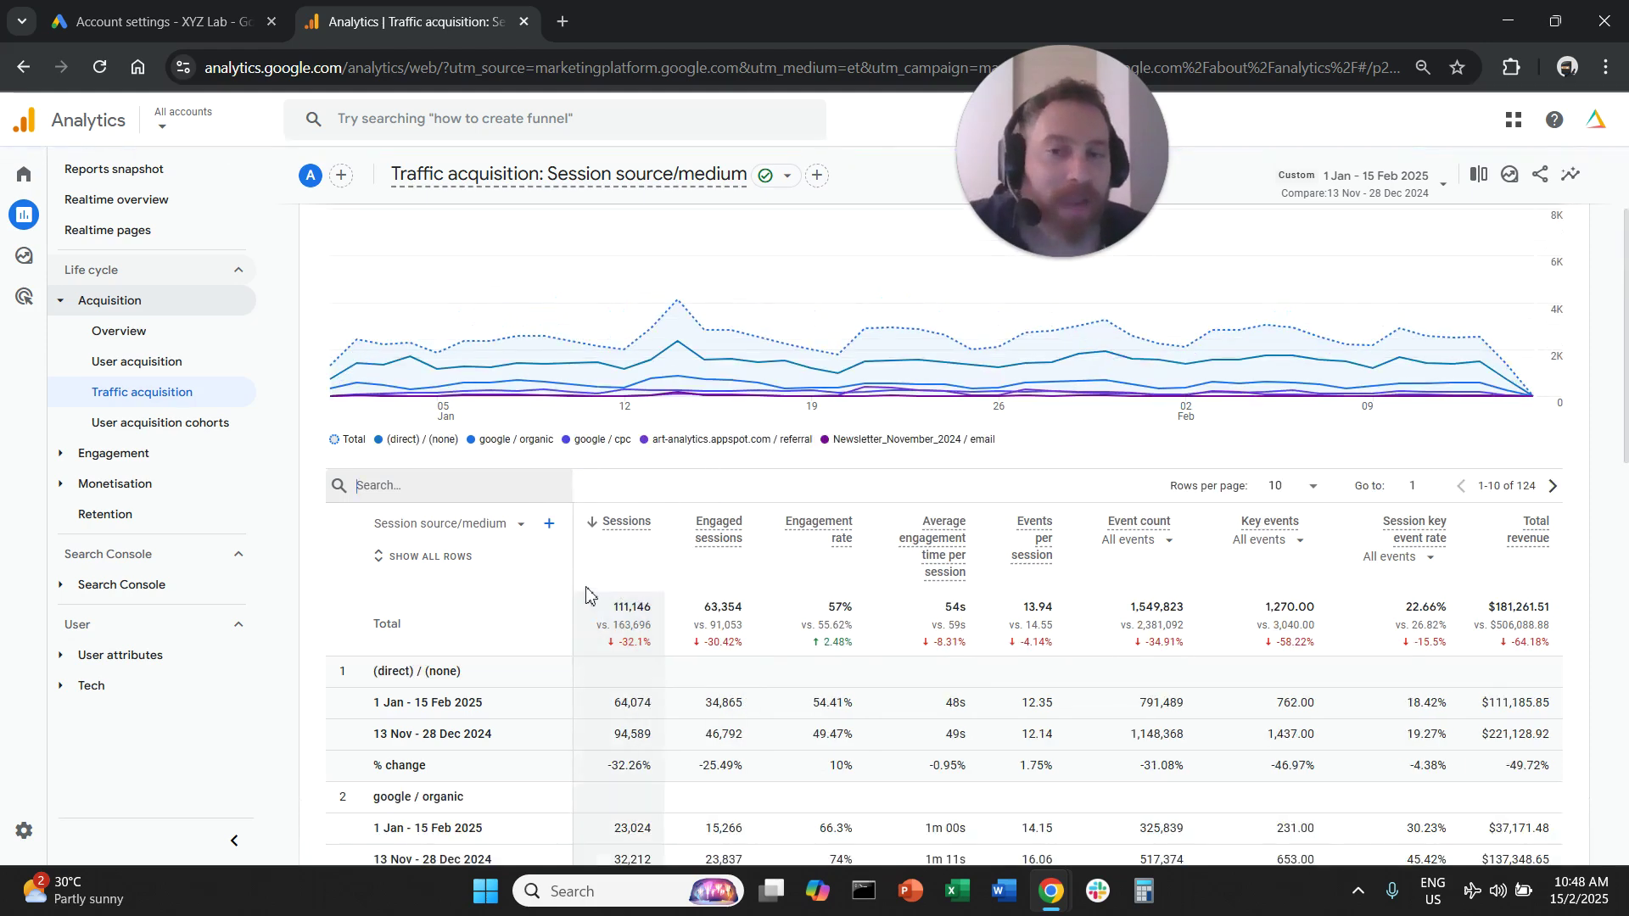
left_click(514, 525)
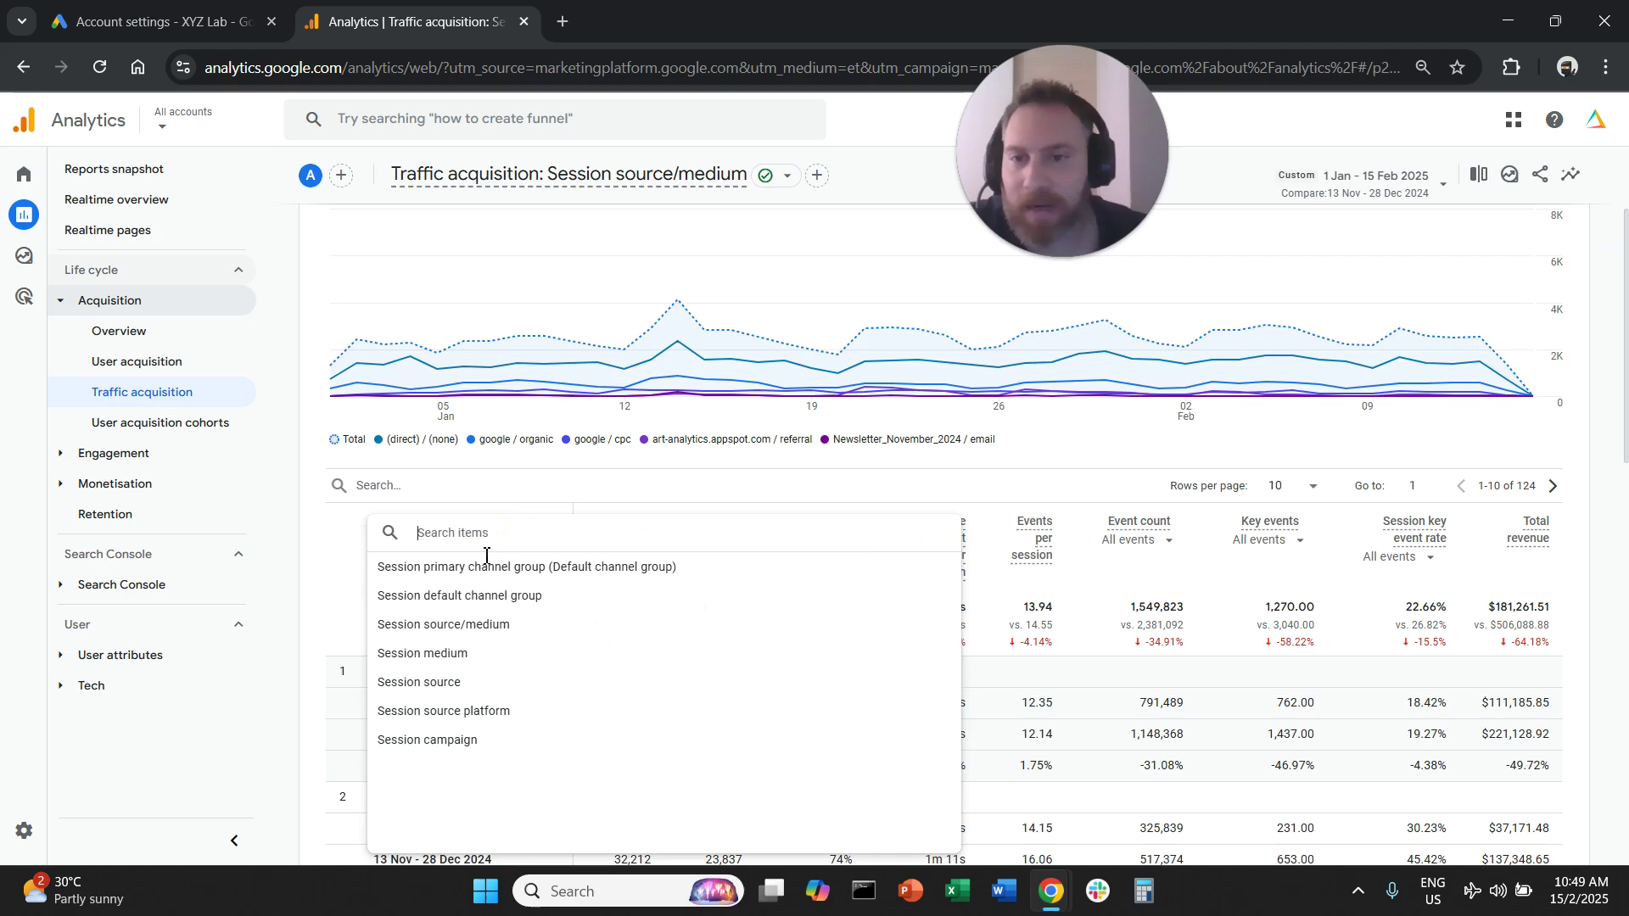
left_click(462, 739)
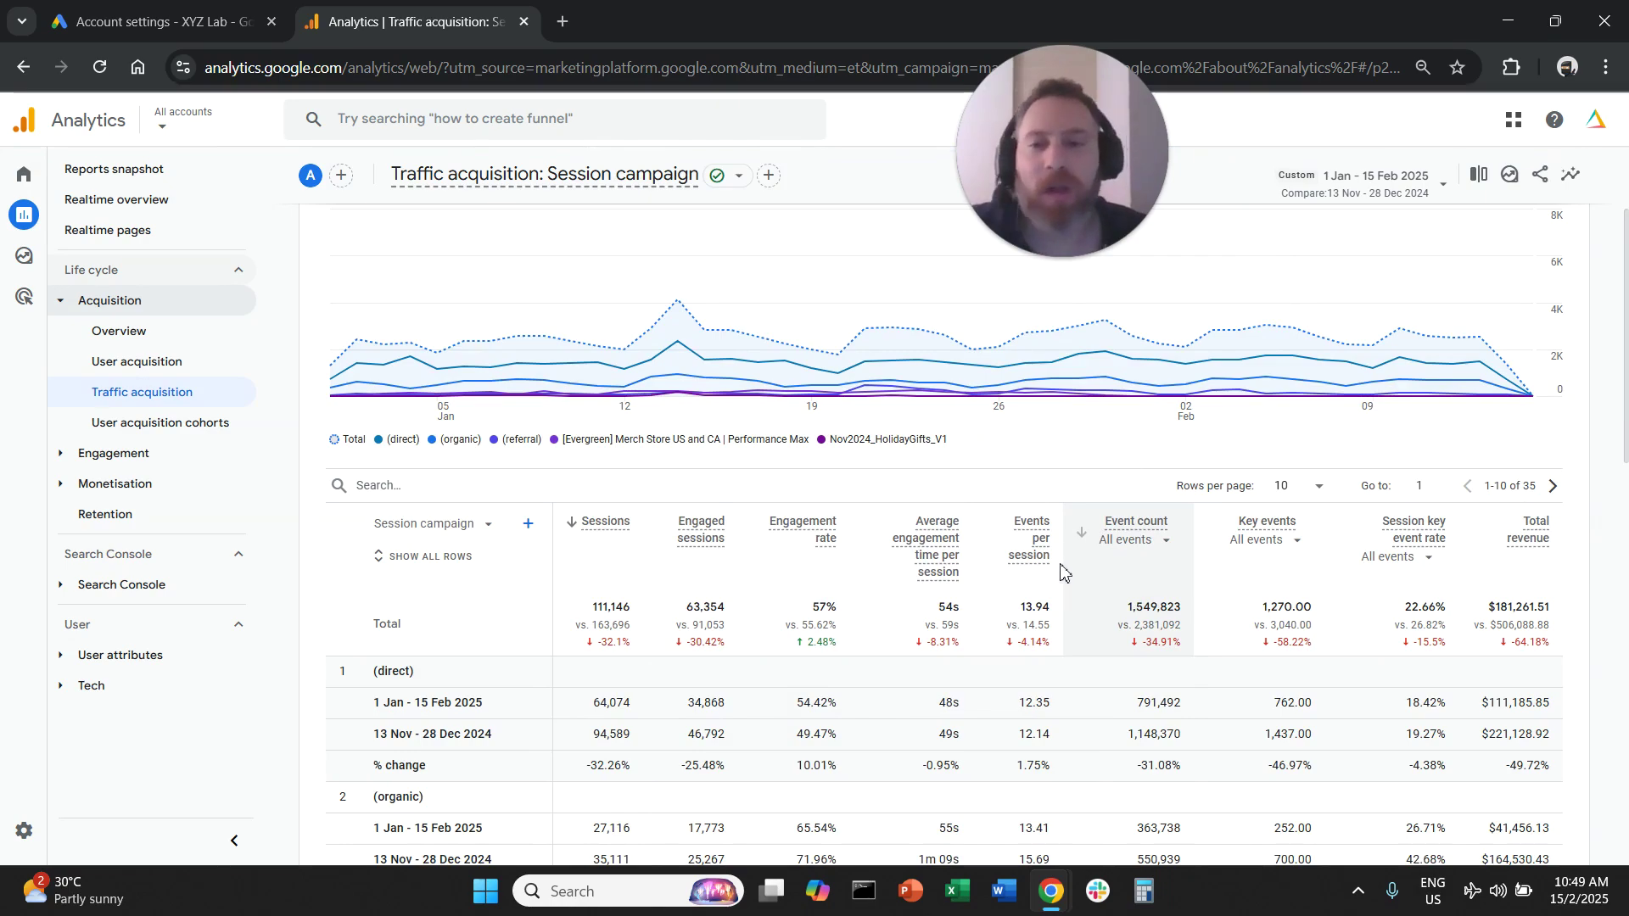
Examine the [Evergreen] Merch Store US and CA campaigns, highlighting the Performance Max campaign's name, its prefix and its campaign type
scroll(992, 583, "down", 8)
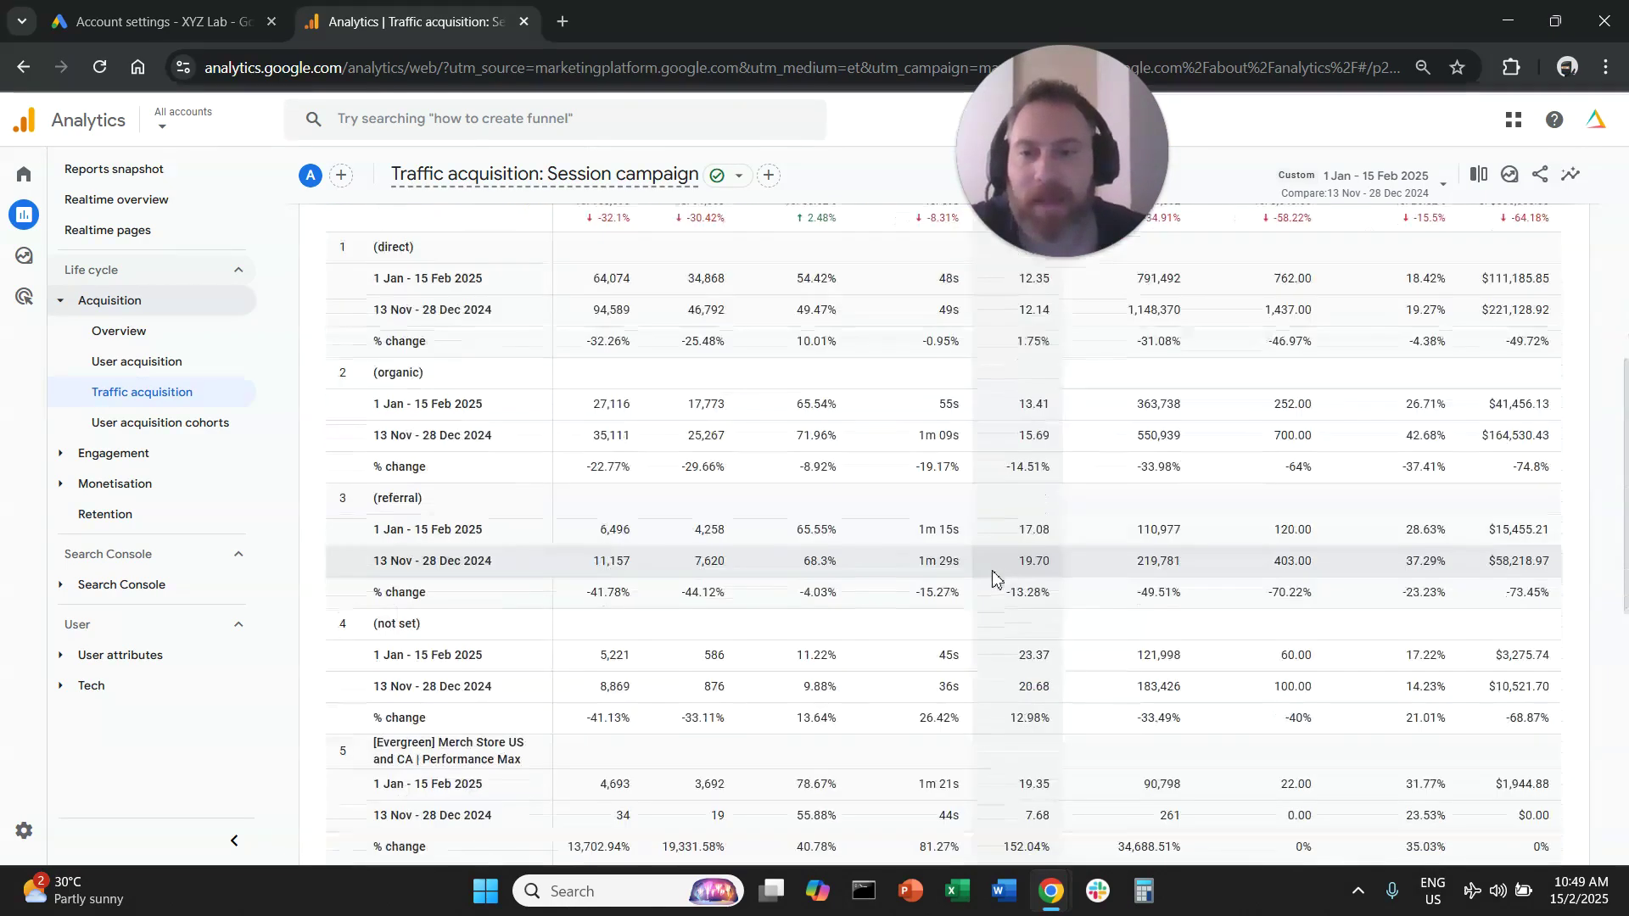
scroll(819, 601, "down", 1)
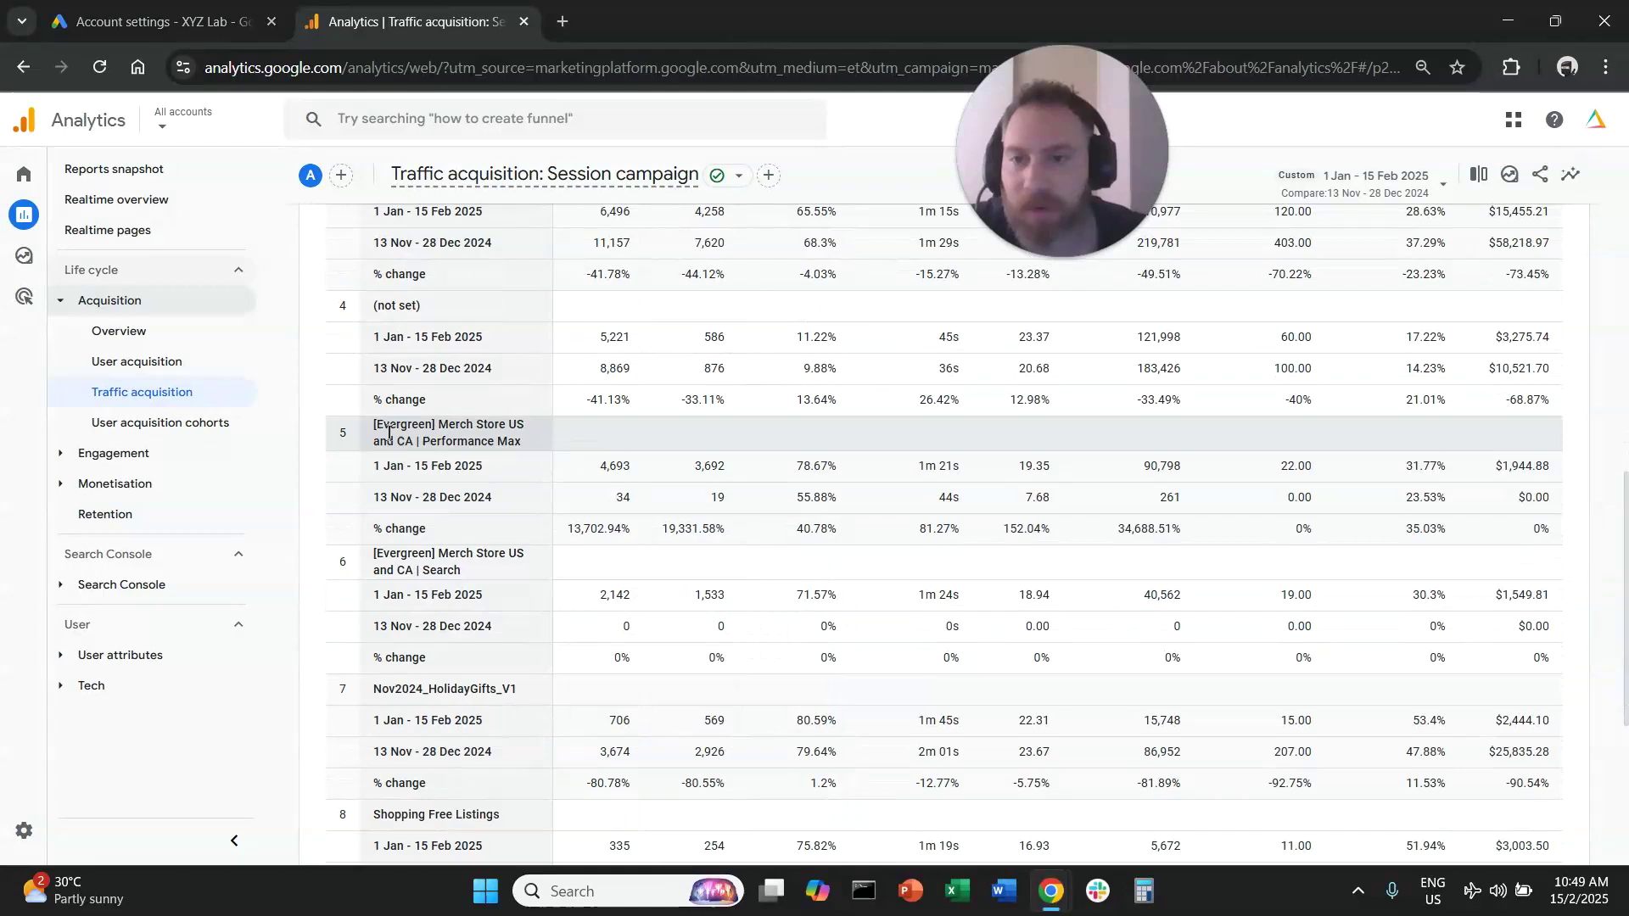
left_click_drag(375, 422, 523, 448)
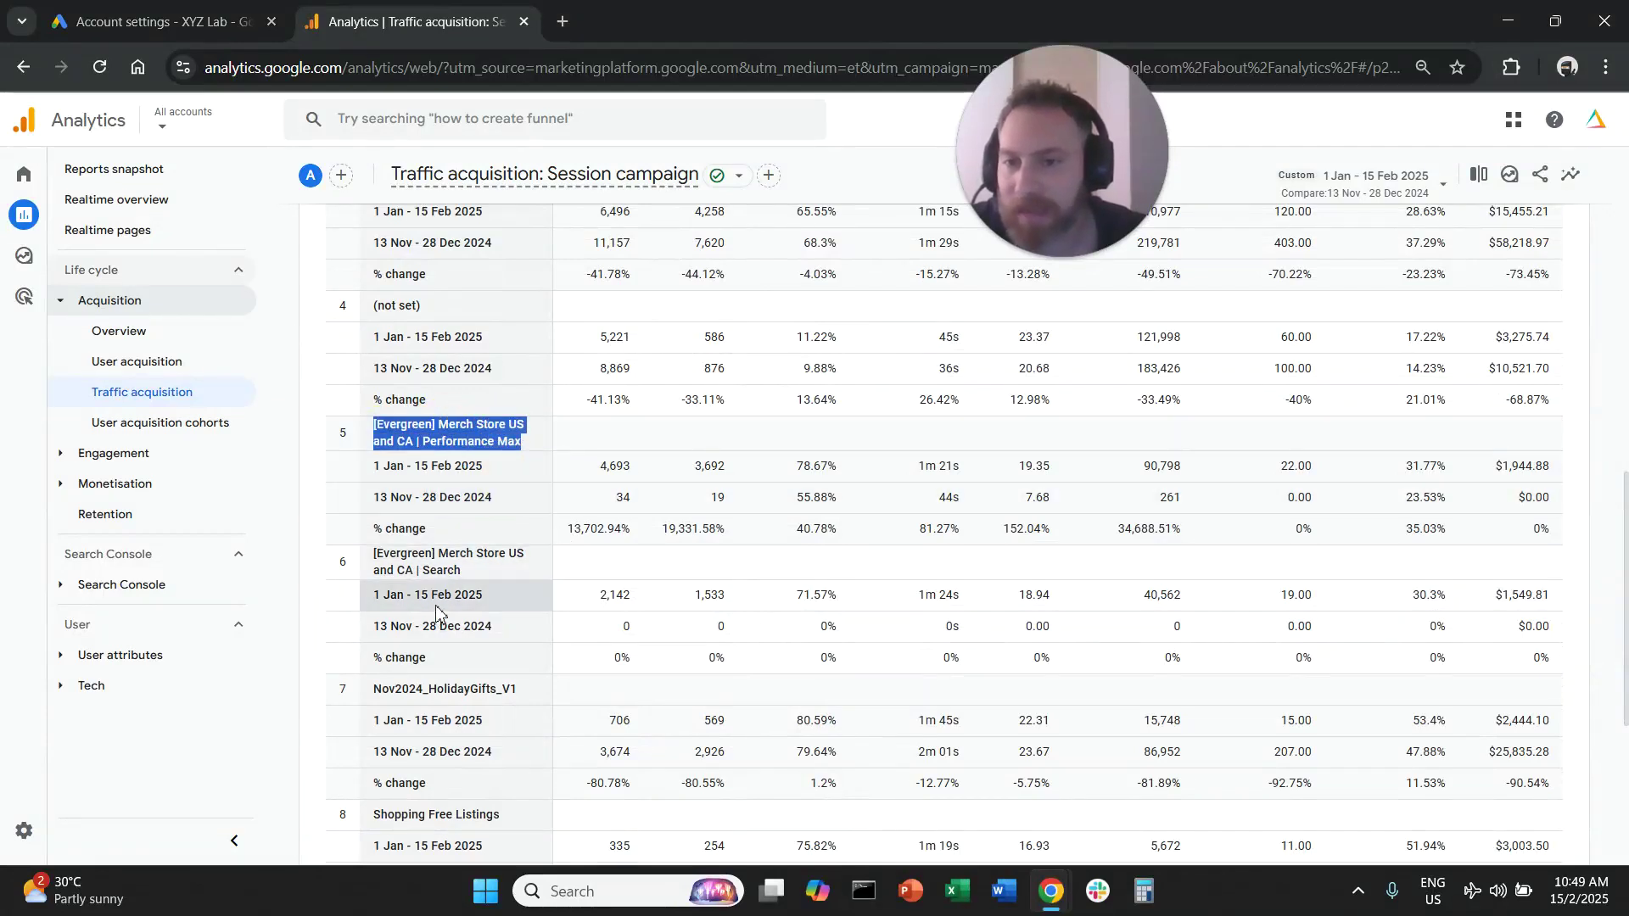
mouse_move(417, 429)
left_mouse_down()
mouse_move(388, 428)
mouse_move(438, 430)
left_mouse_up()
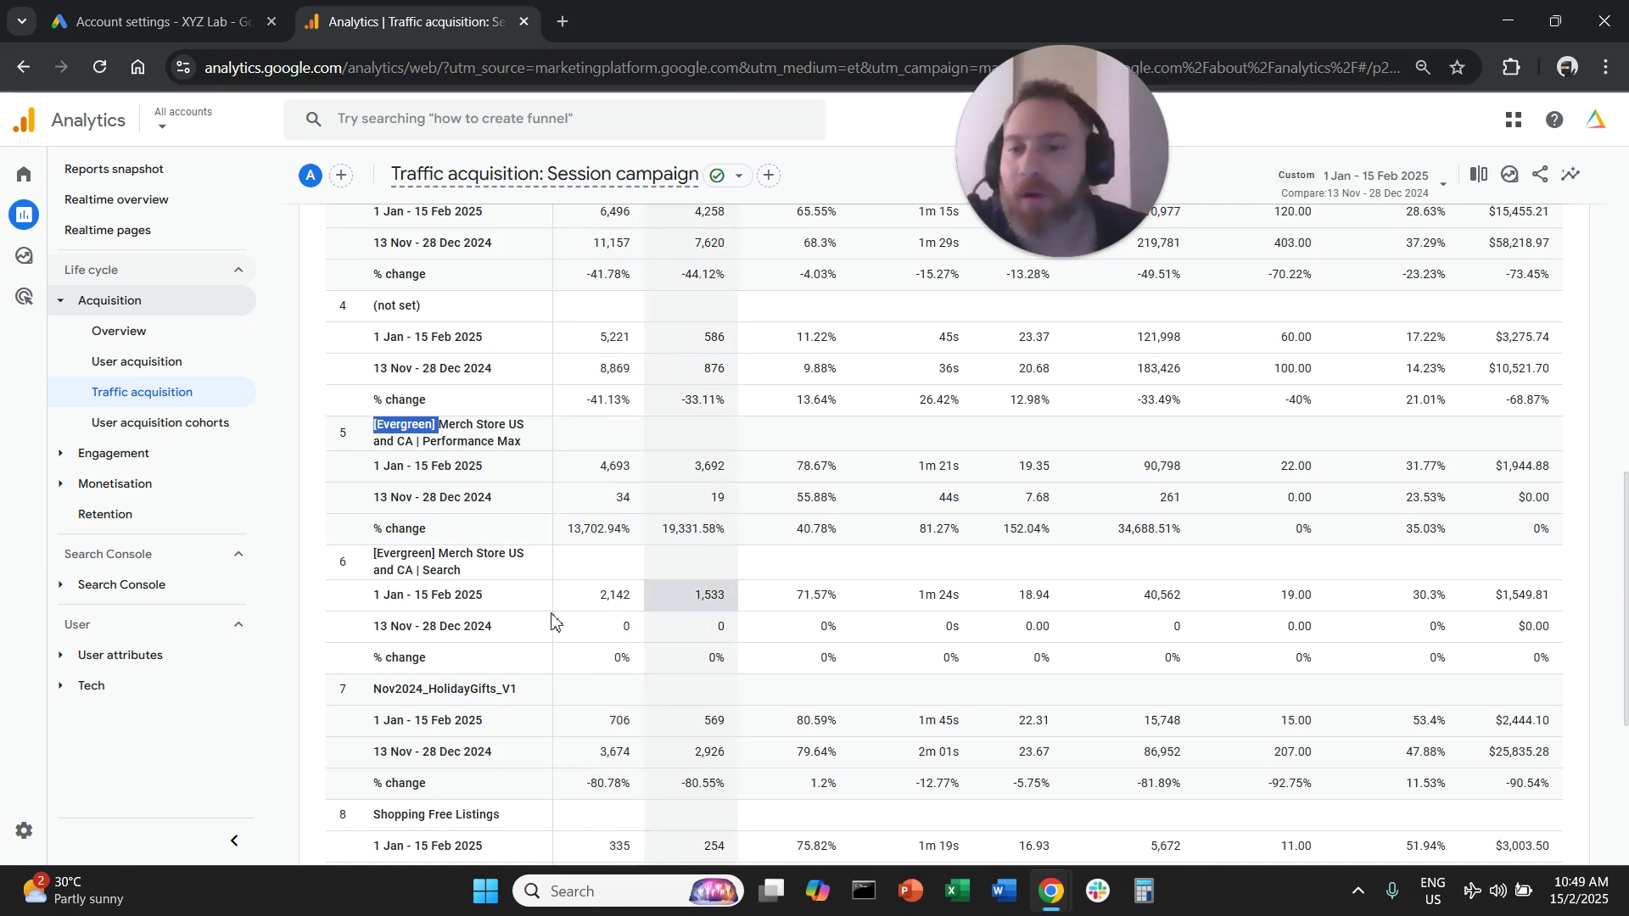
left_click_drag(437, 444, 515, 444)
left_click(448, 580)
Filter the Session campaign table by "[Ever" to isolate the Evergreen campaigns
scroll(445, 575, "up", 10)
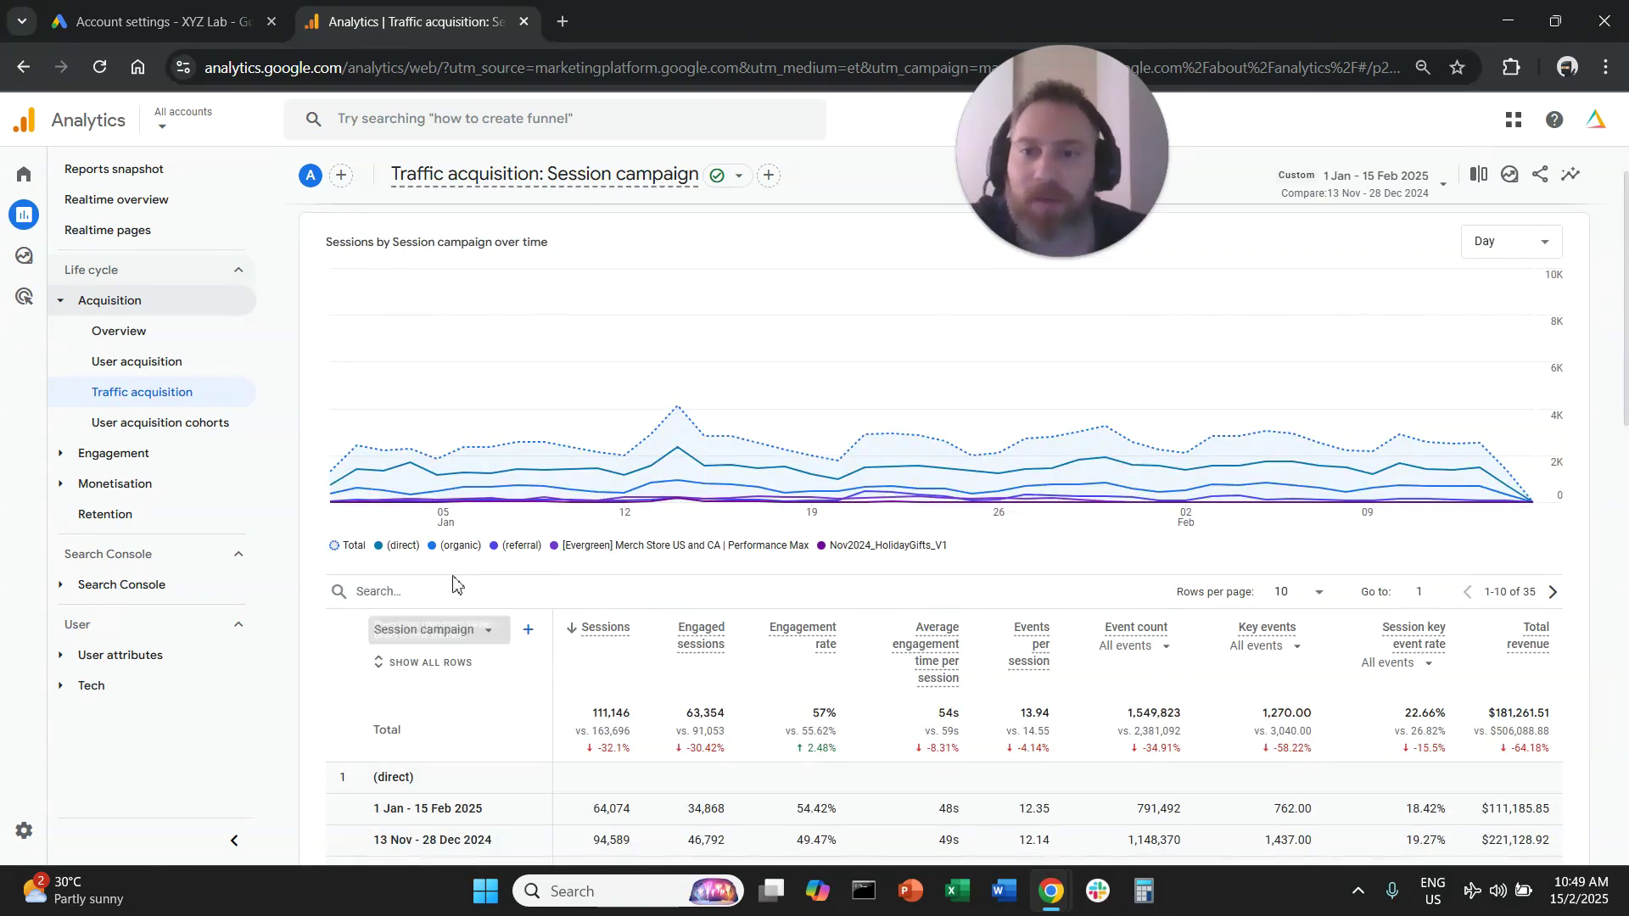
scroll(585, 670, "down", 3)
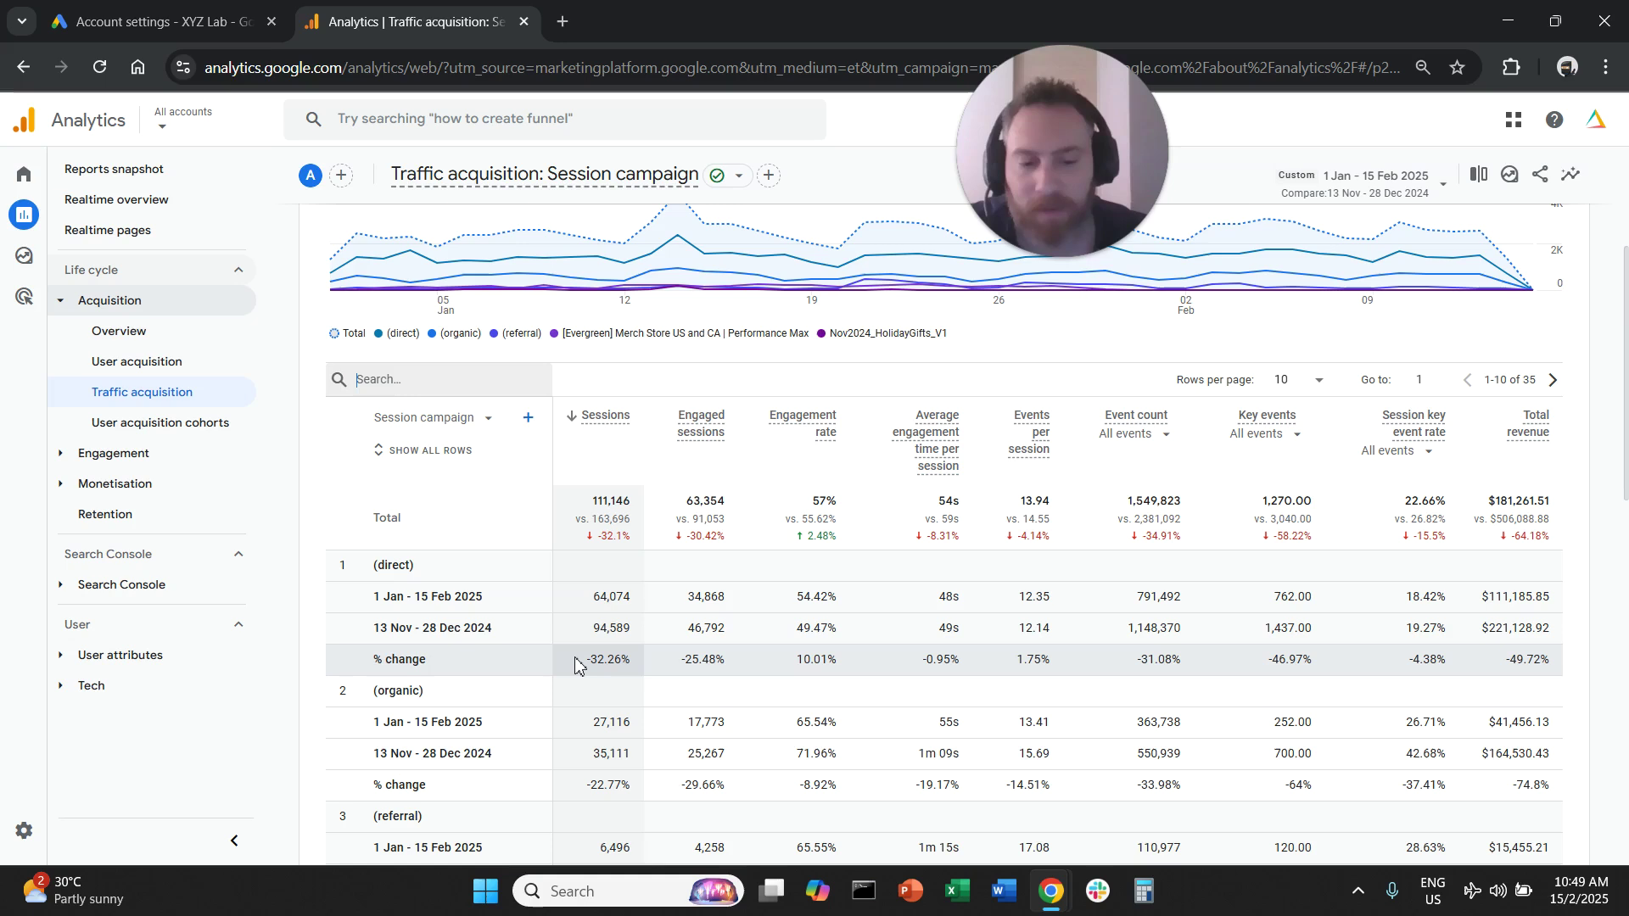
type("[Ever")
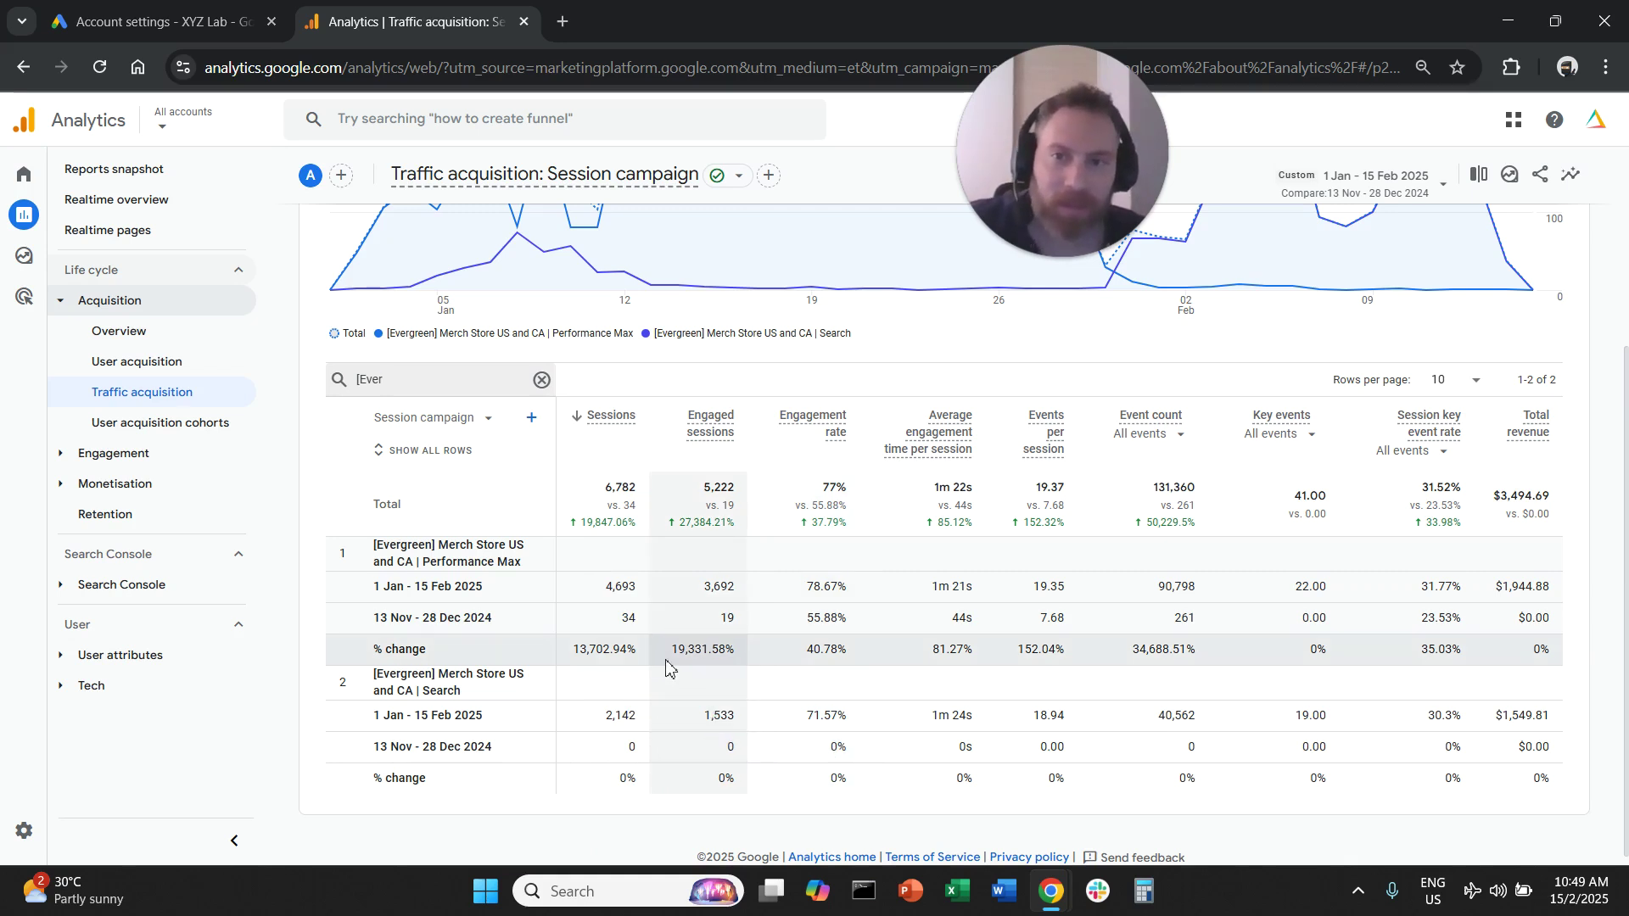
Clear the campaign filter, look through the listed campaigns, and set the table to 50 rows per page
left_click(543, 380)
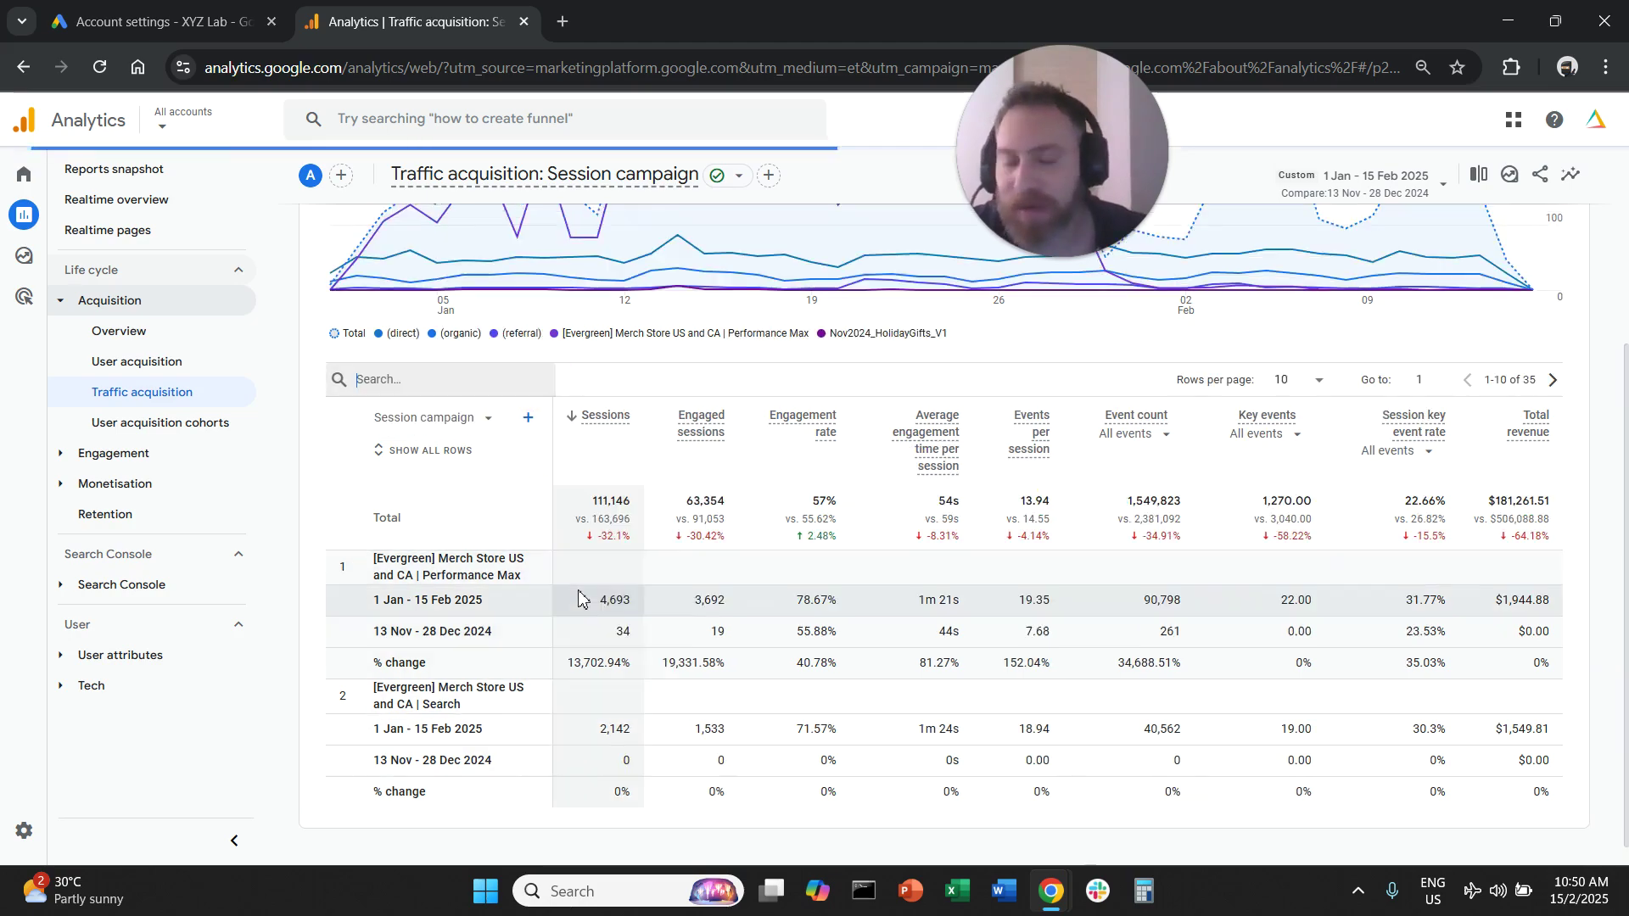
scroll(577, 628, "down", 1)
scroll(581, 634, "down", 10)
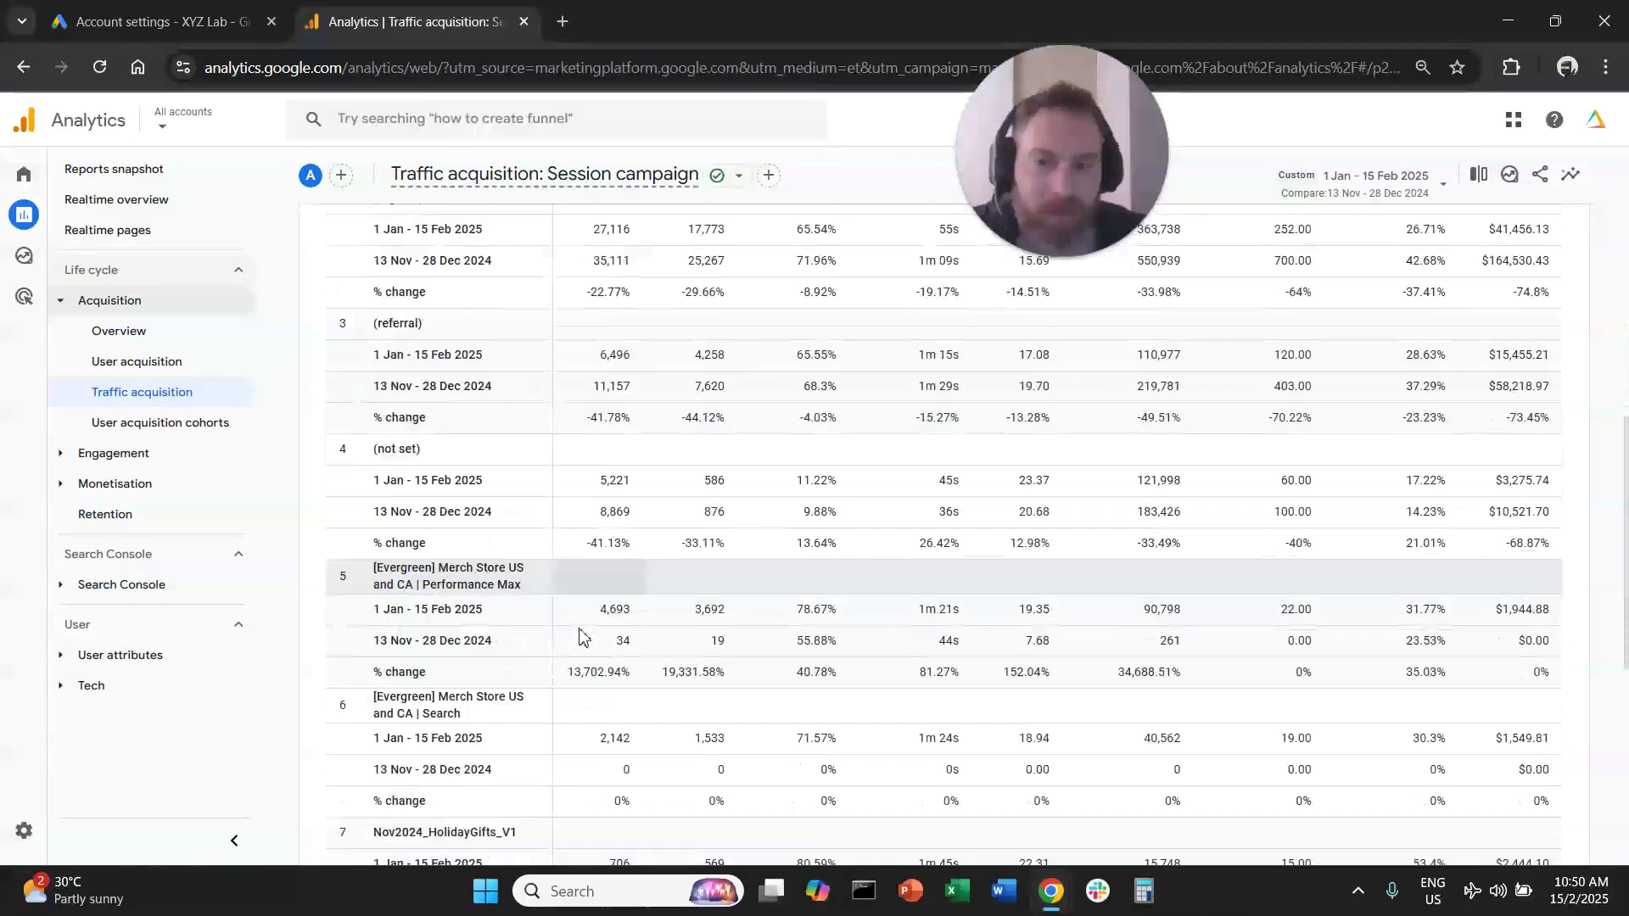
scroll(581, 637, "down", 1)
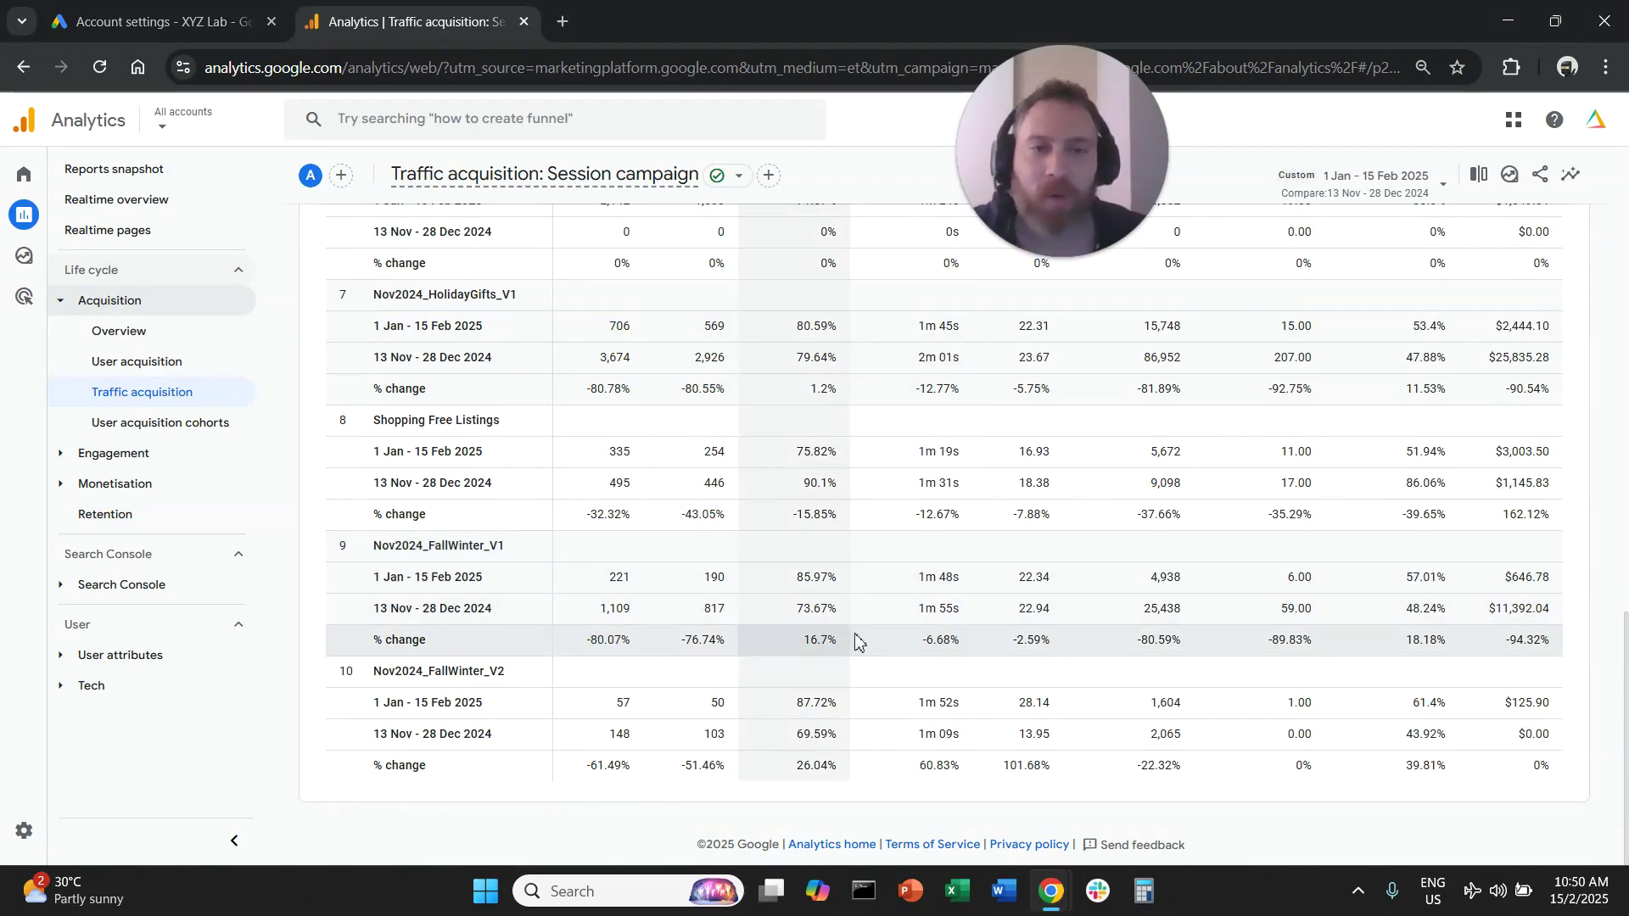
scroll(843, 645, "up", 14)
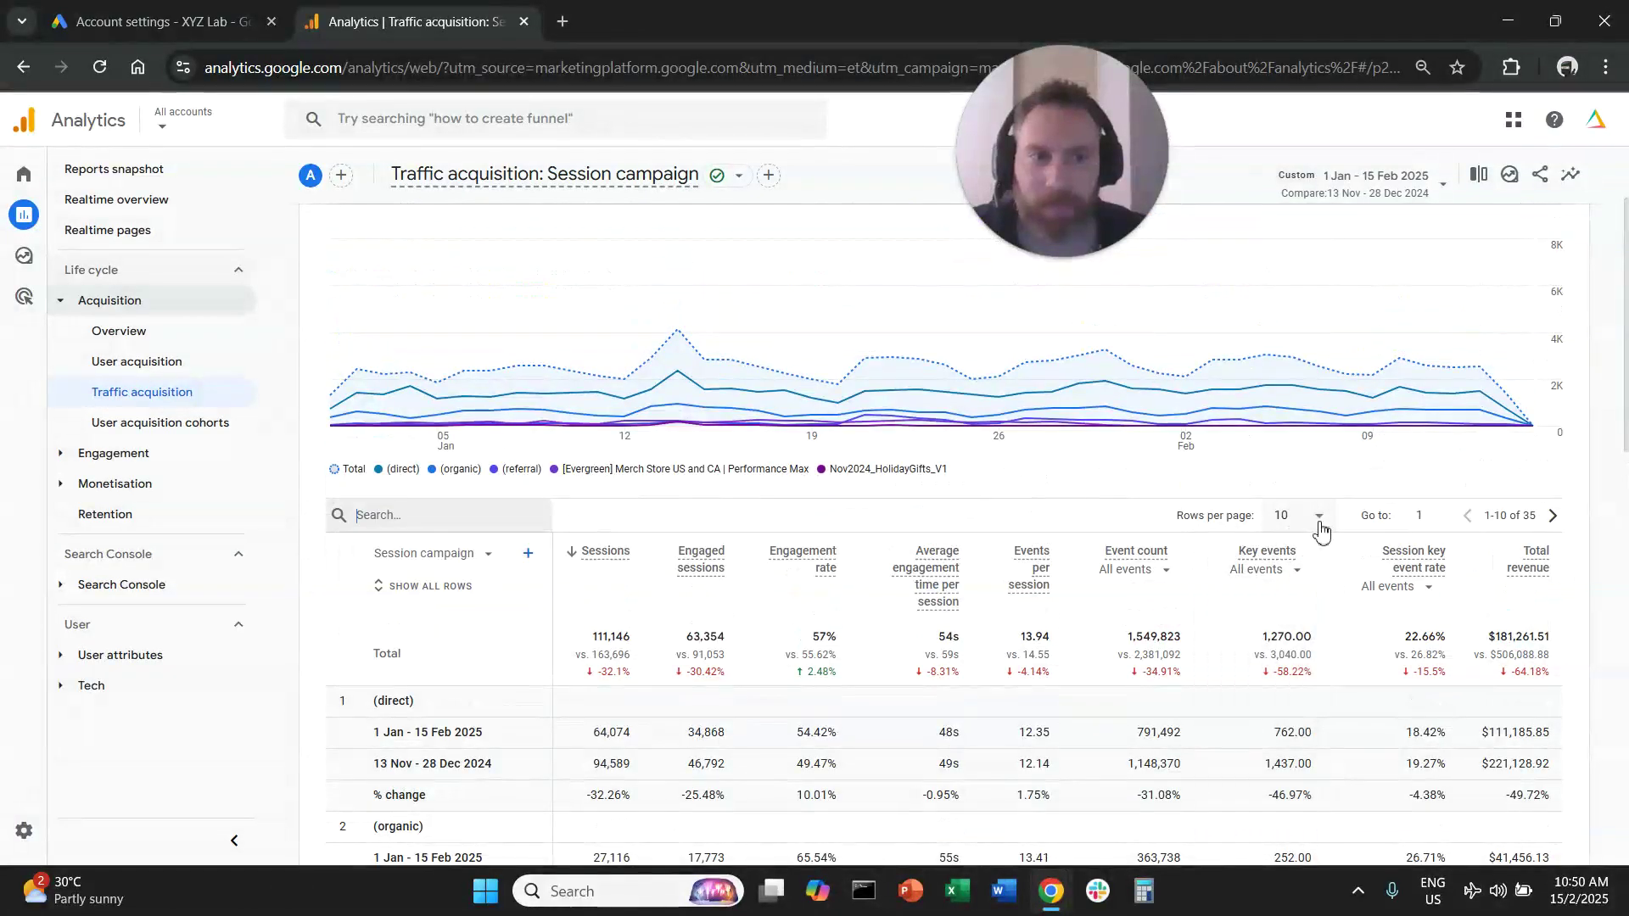
left_click(1314, 519)
left_click(1322, 648)
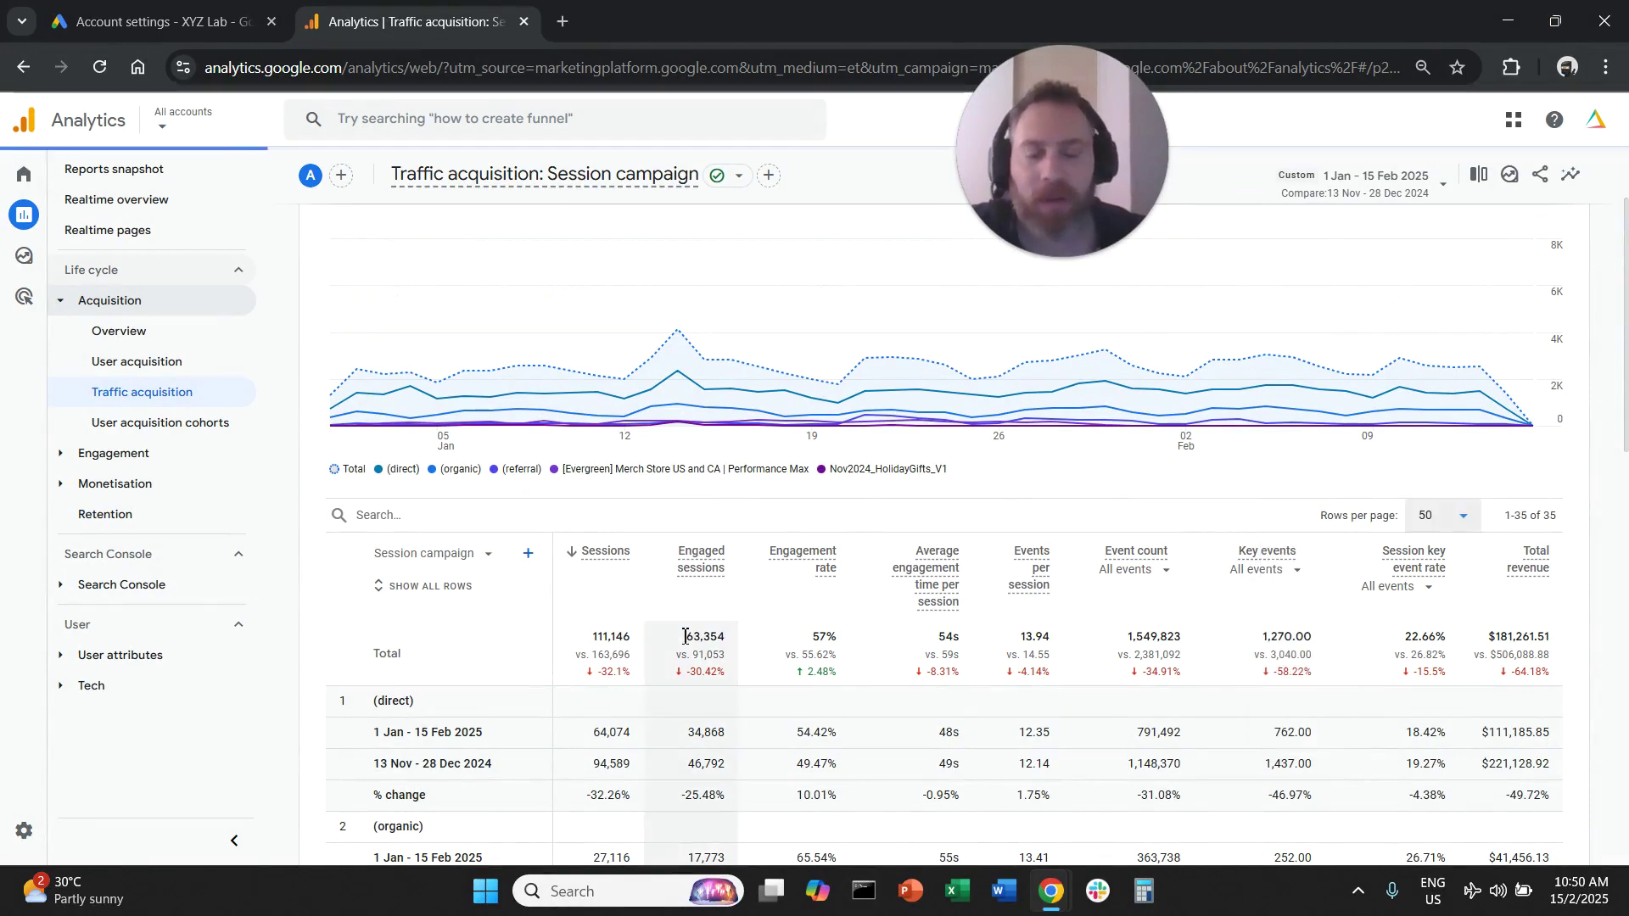
Look through the expanded campaign list and highlight the name [Group 5 - Lifestyle] PMax1 and its PMax1 part
scroll(600, 647, "down", 3)
scroll(612, 676, "down", 2)
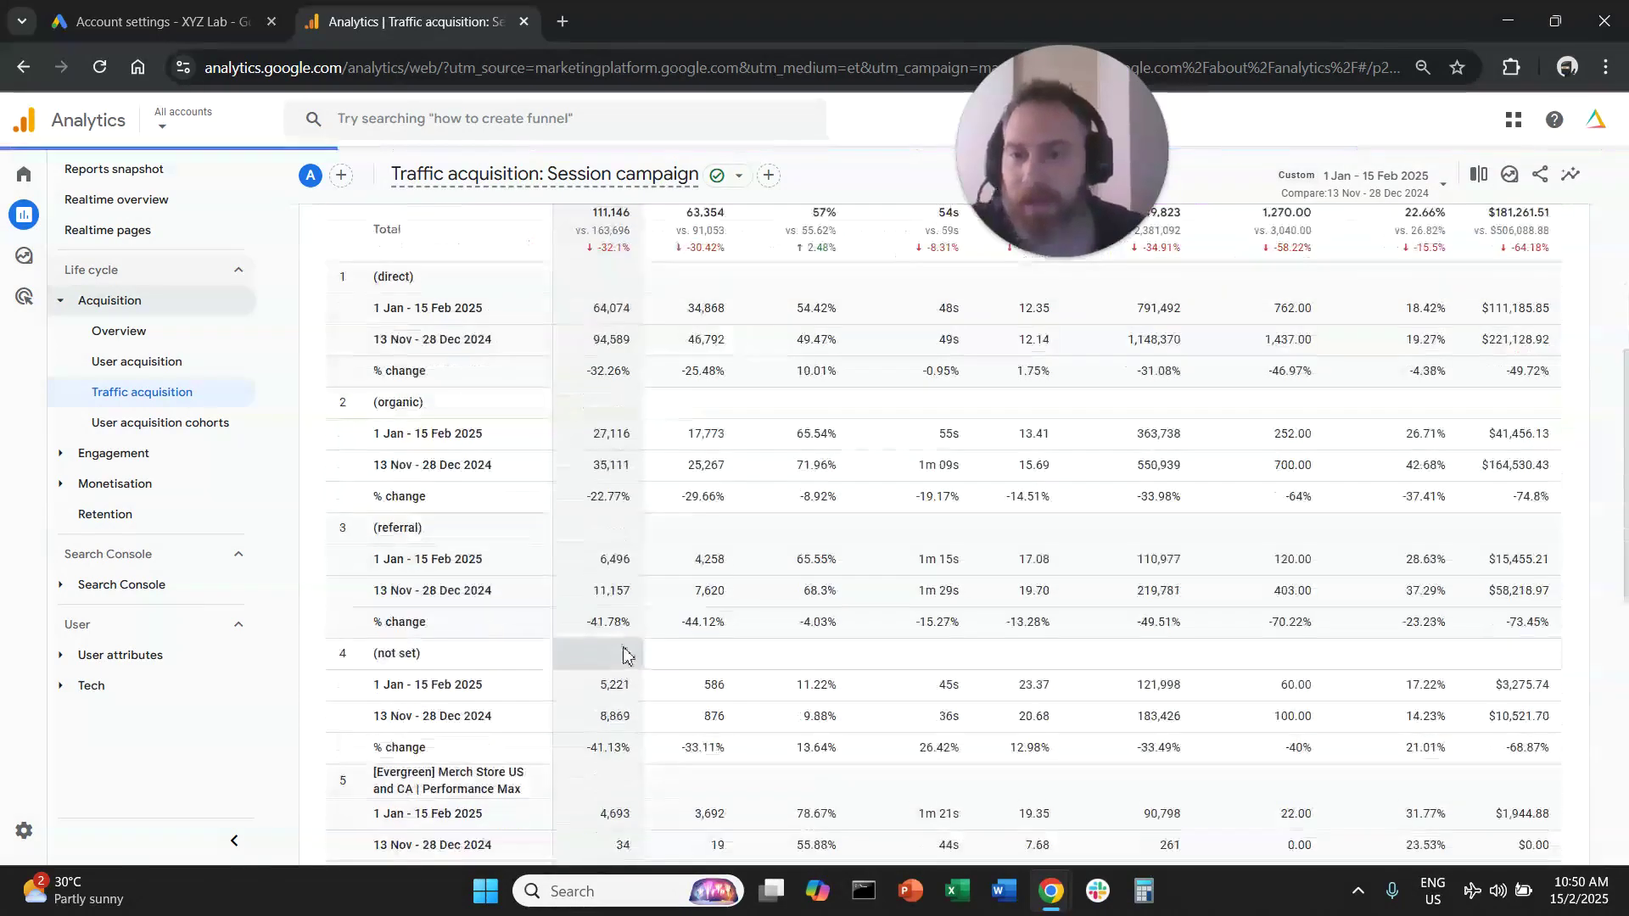
scroll(621, 638, "down", 6)
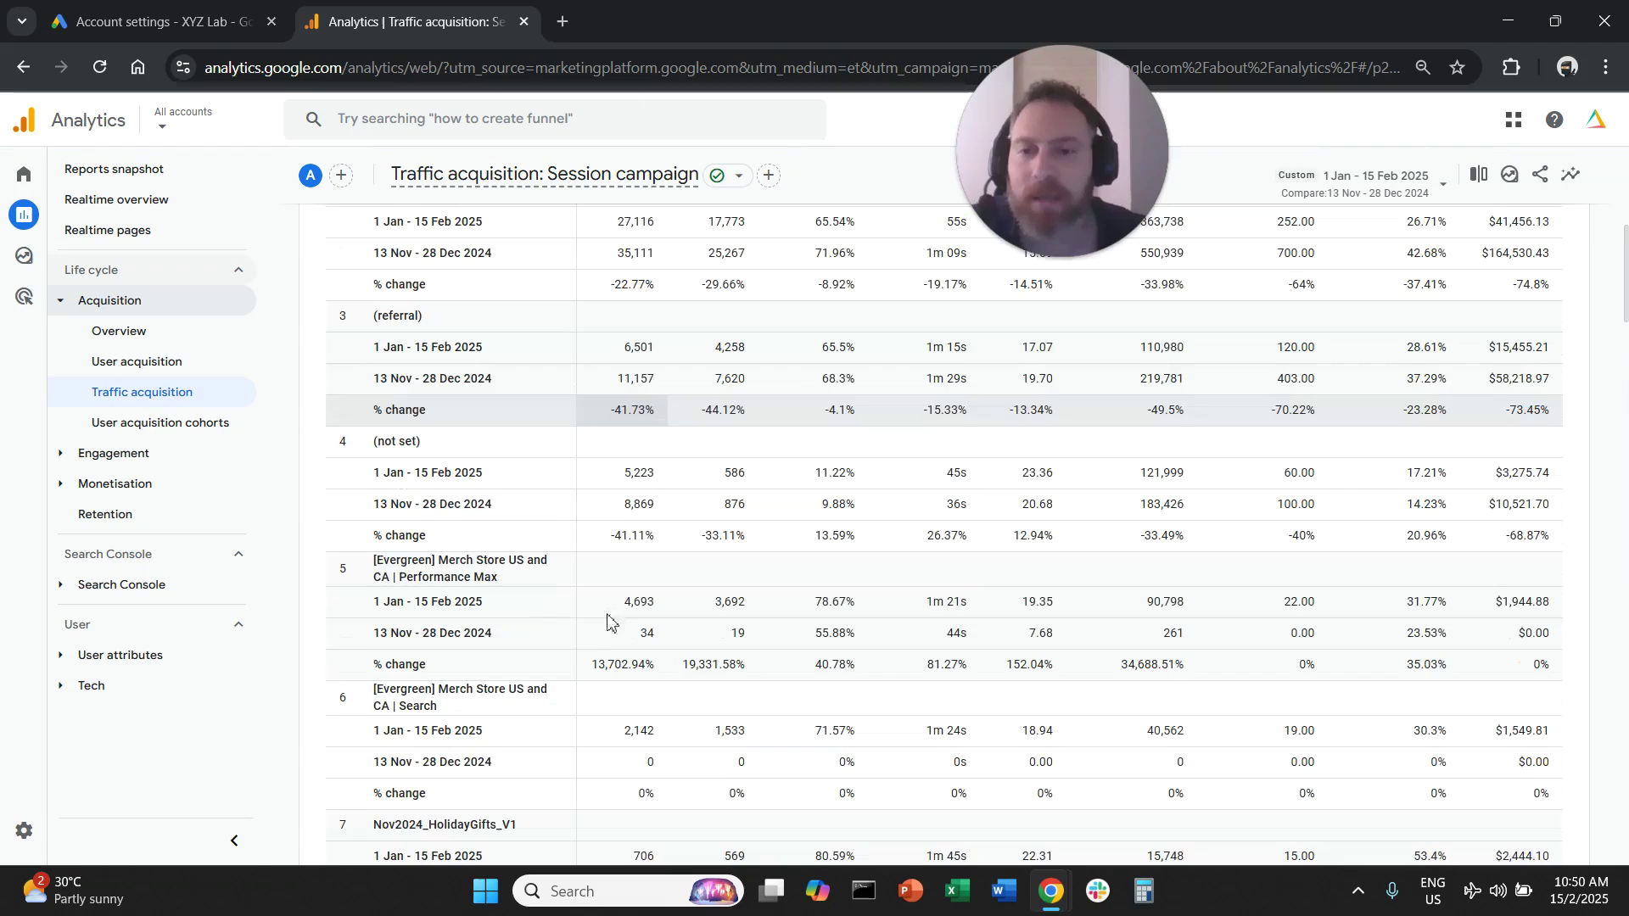
scroll(560, 645, "down", 5)
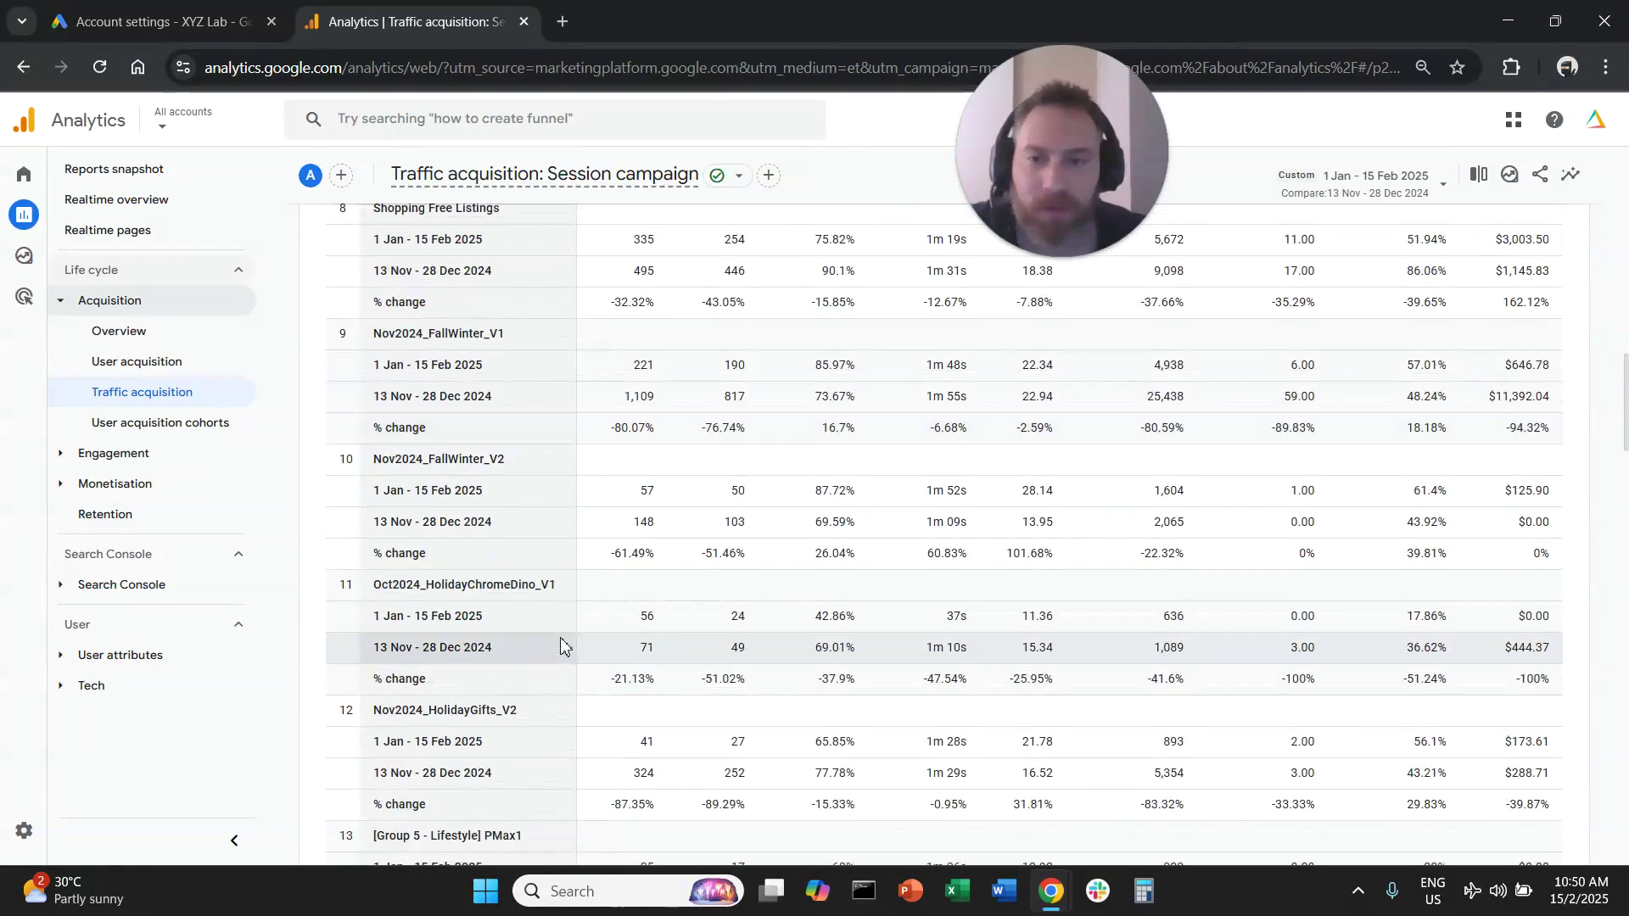
scroll(560, 645, "down", 4)
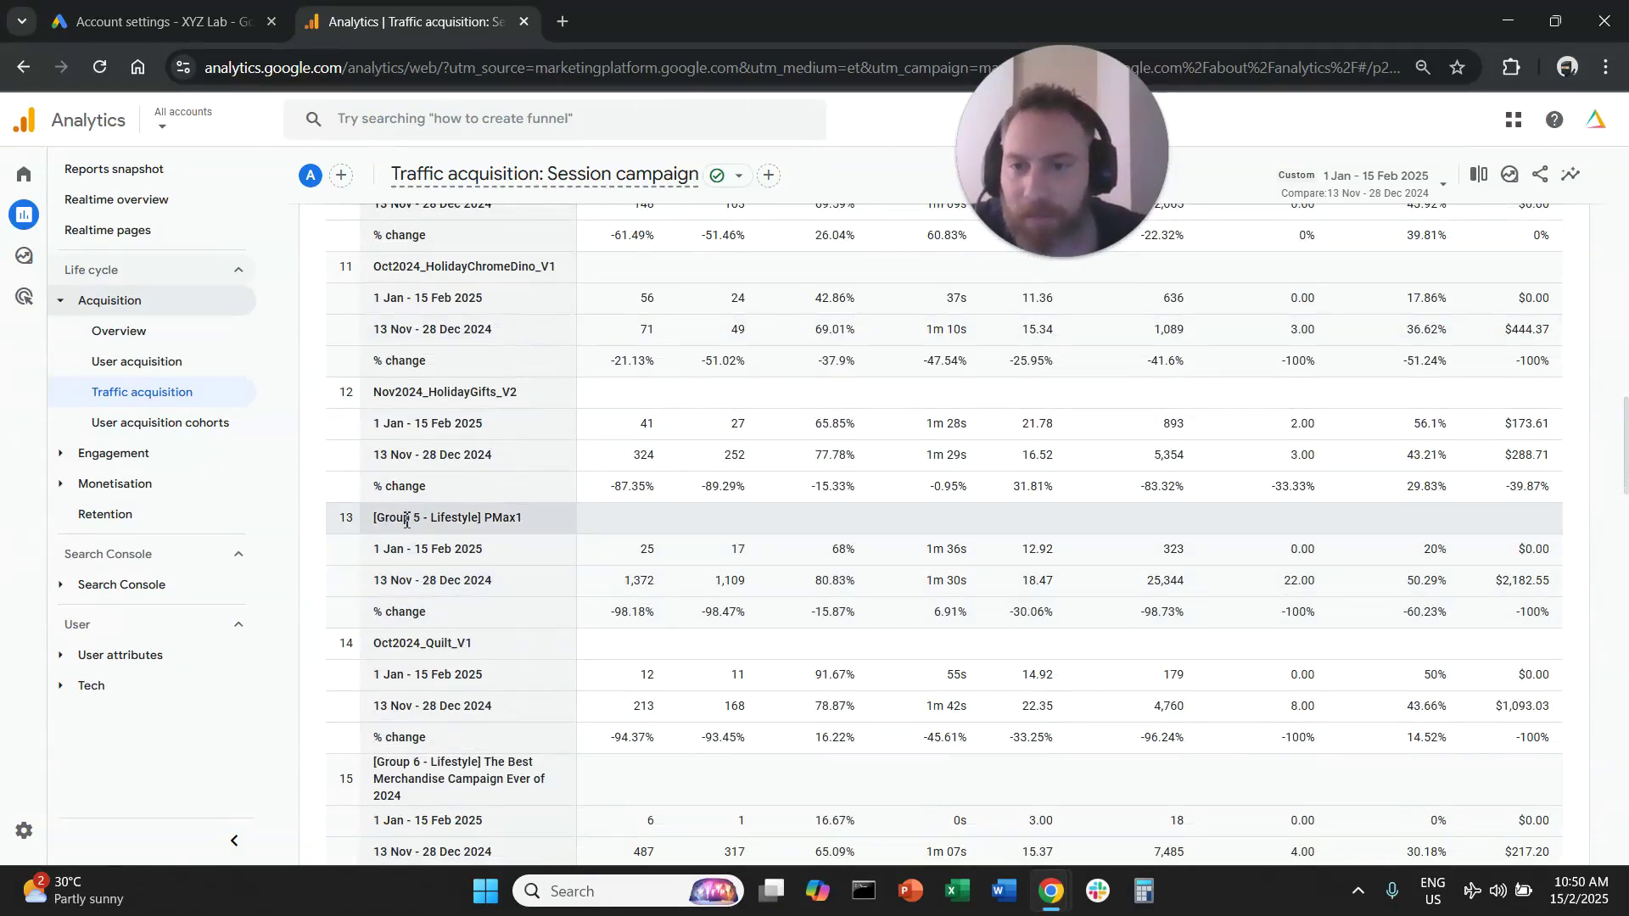
left_click_drag(423, 517, 510, 512)
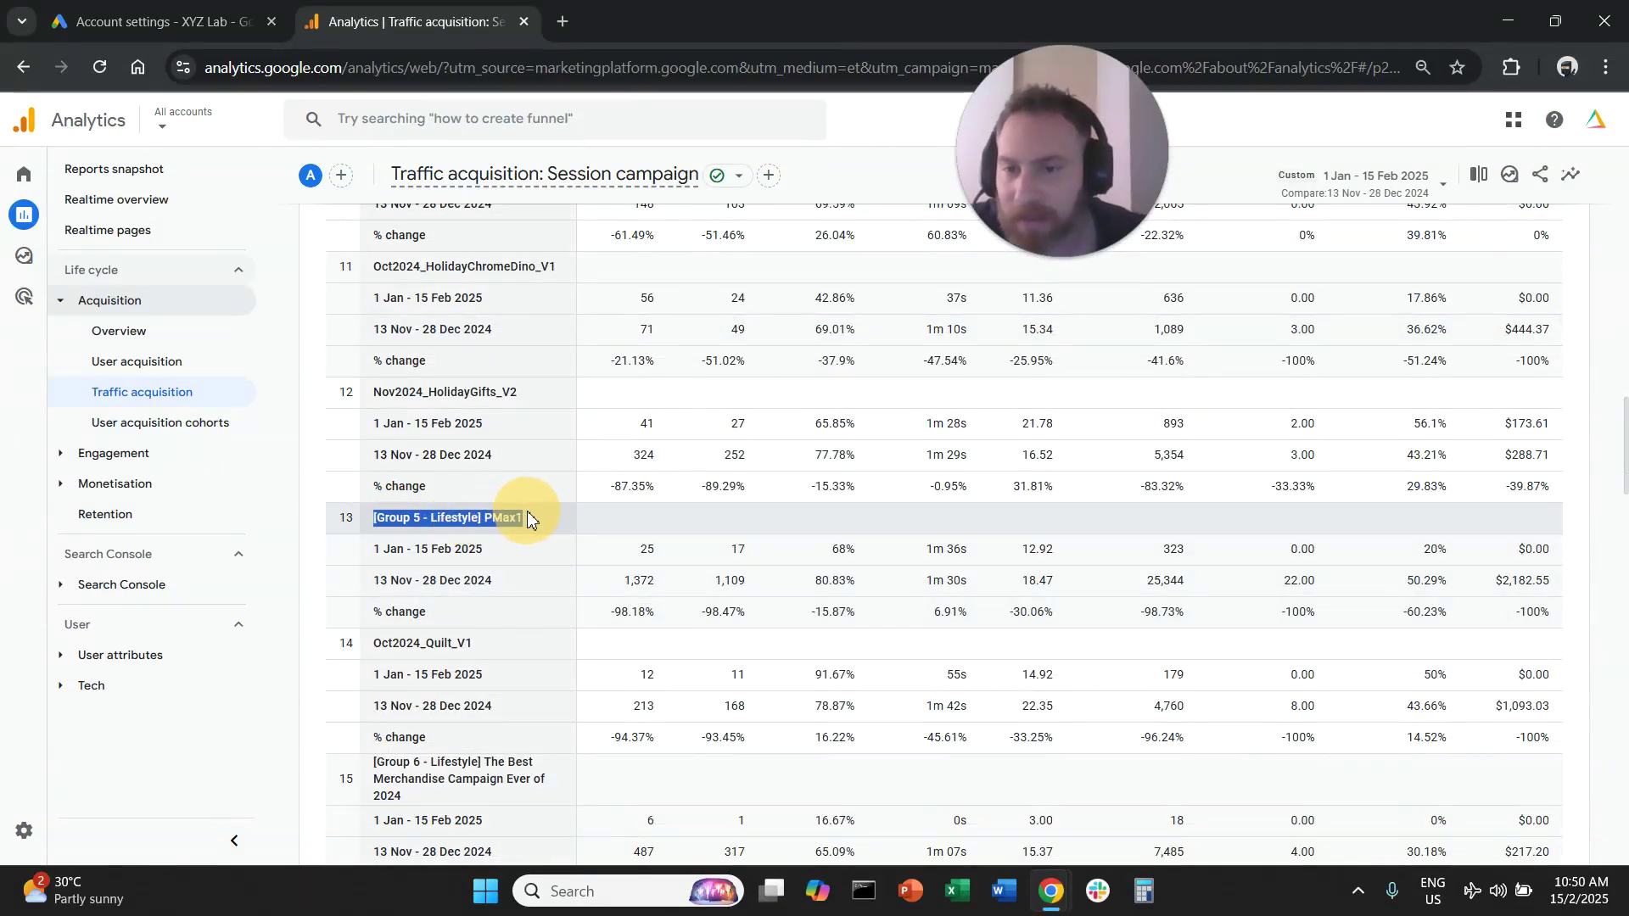
left_click(475, 532)
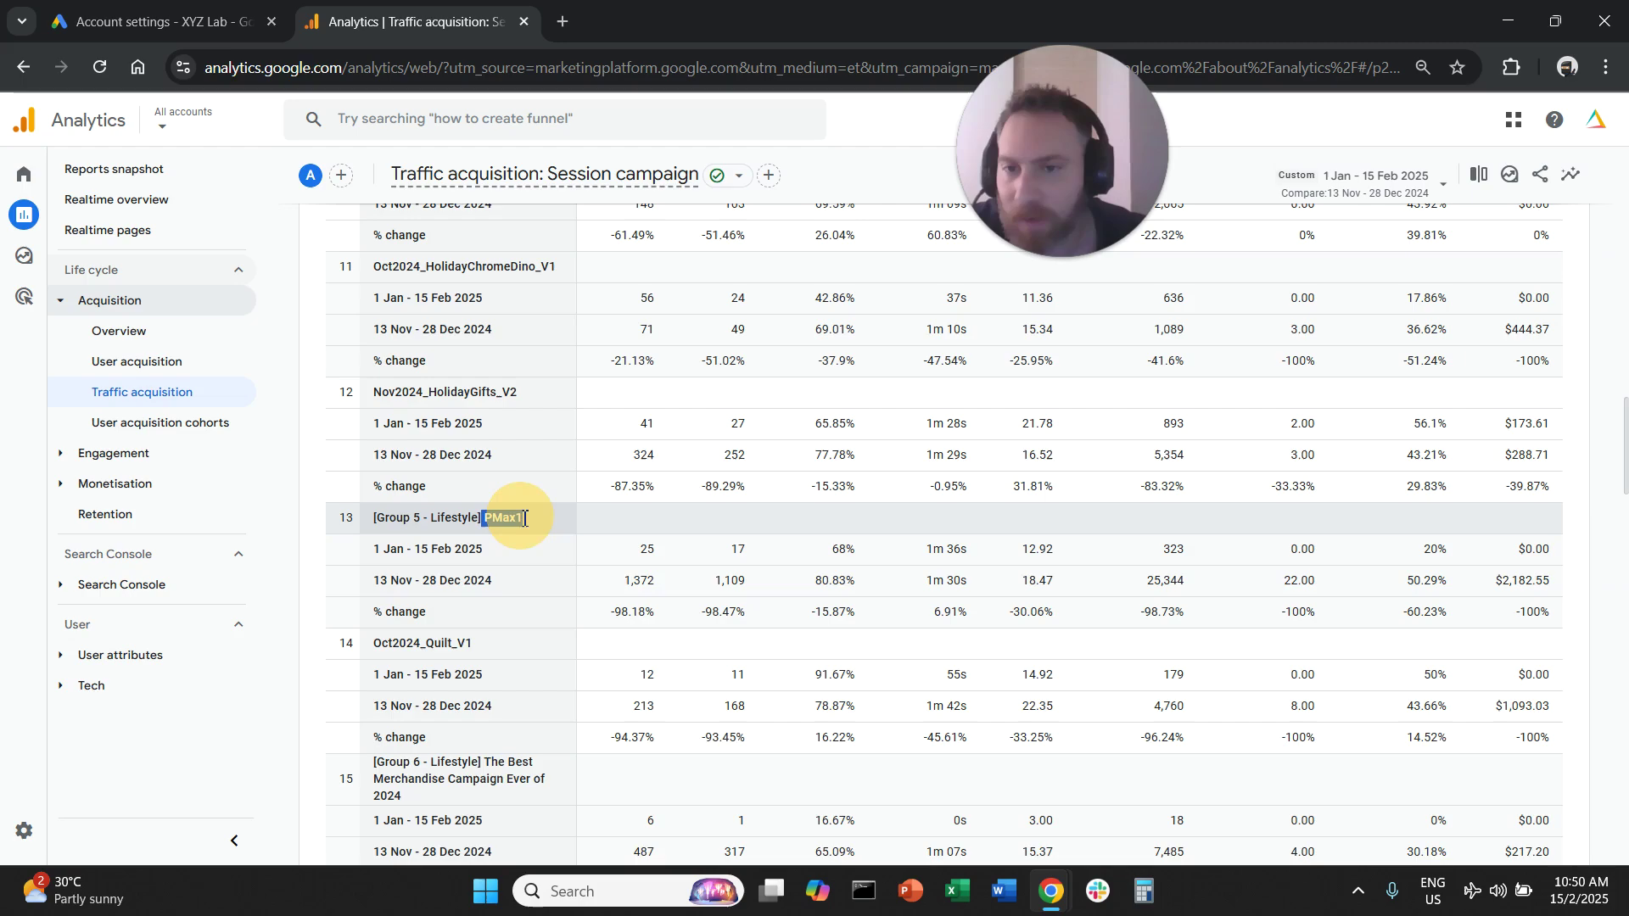
Filter the Session campaign table by "PMax" to isolate the Performance Max campaigns
scroll(522, 516, "down", 5)
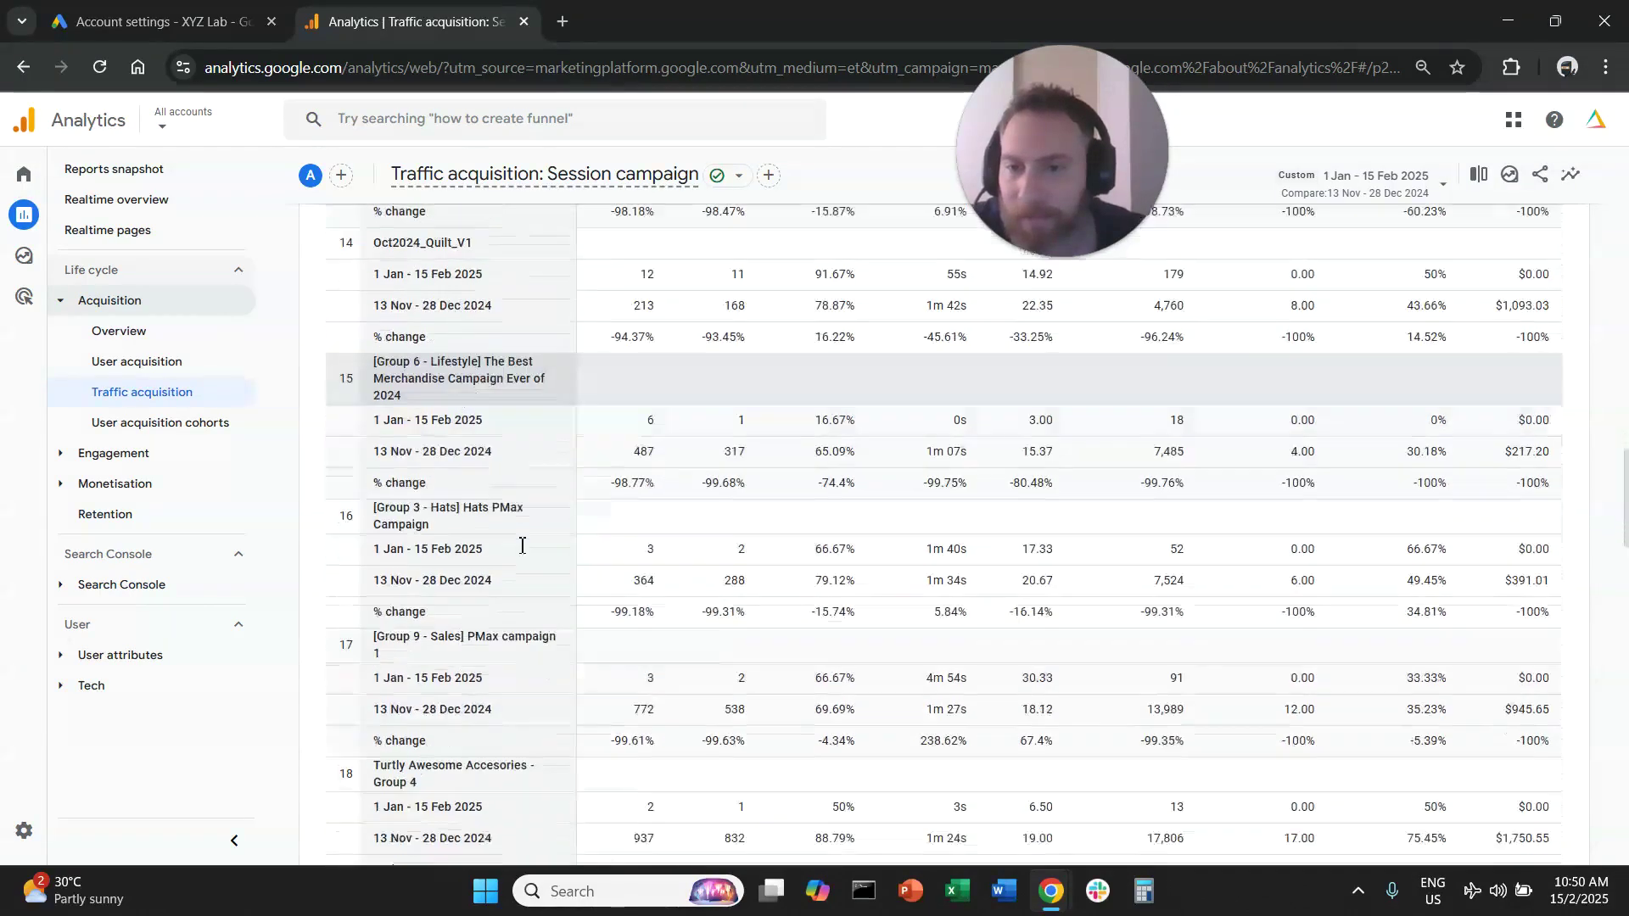
scroll(513, 577, "down", 2)
scroll(506, 618, "up", 20)
scroll(506, 618, "up", 4)
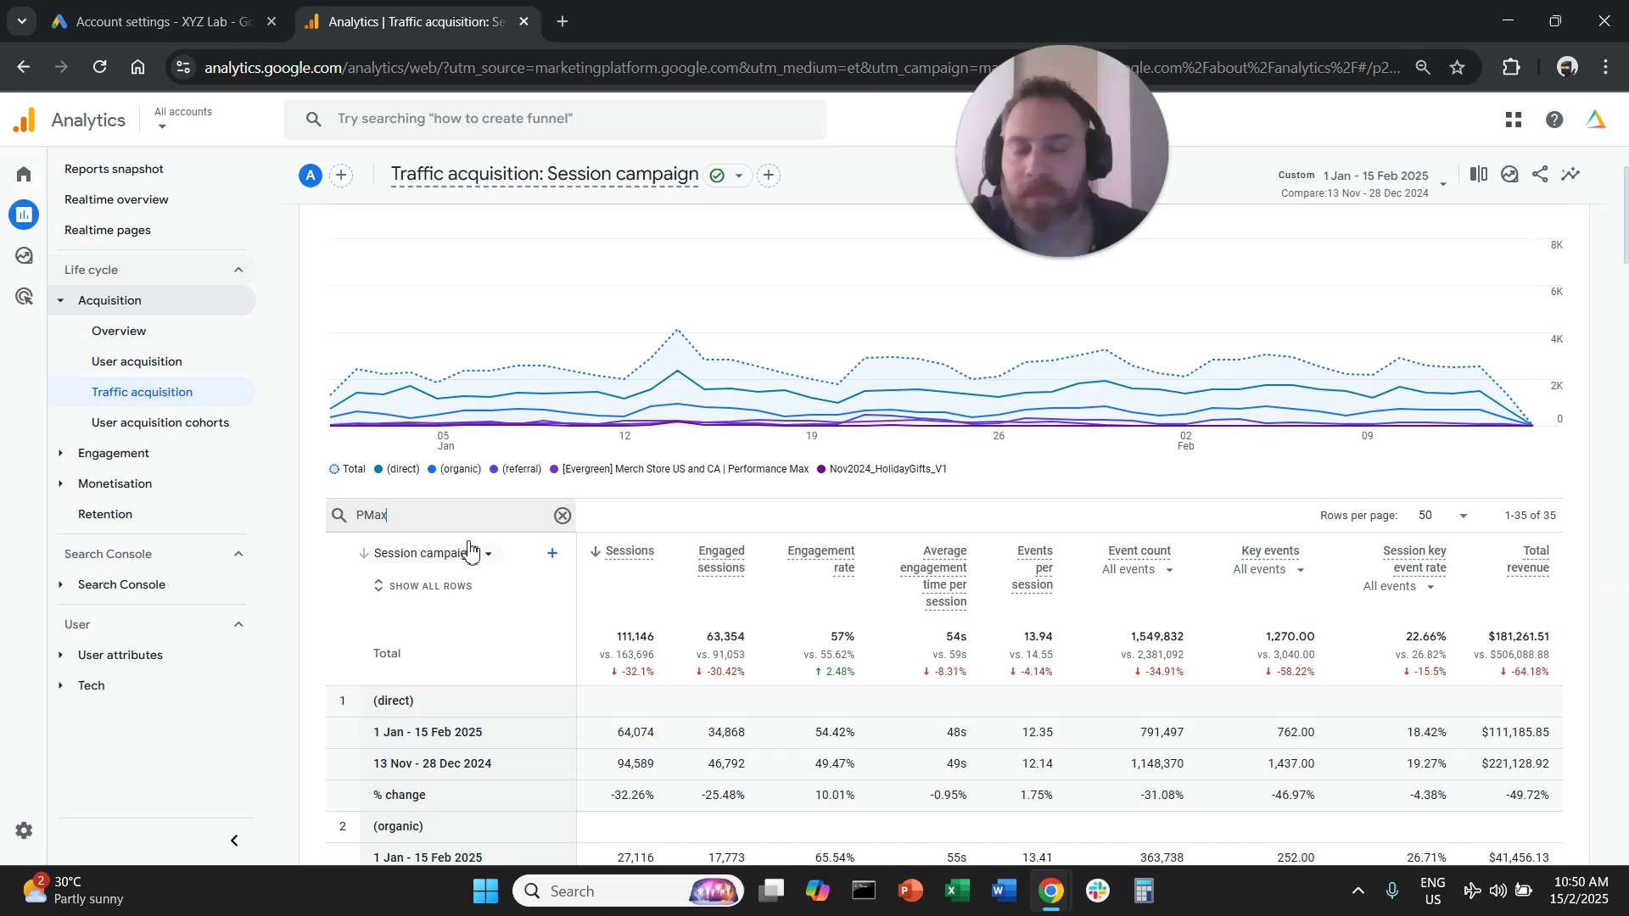
scroll(1016, 628, "down", 1)
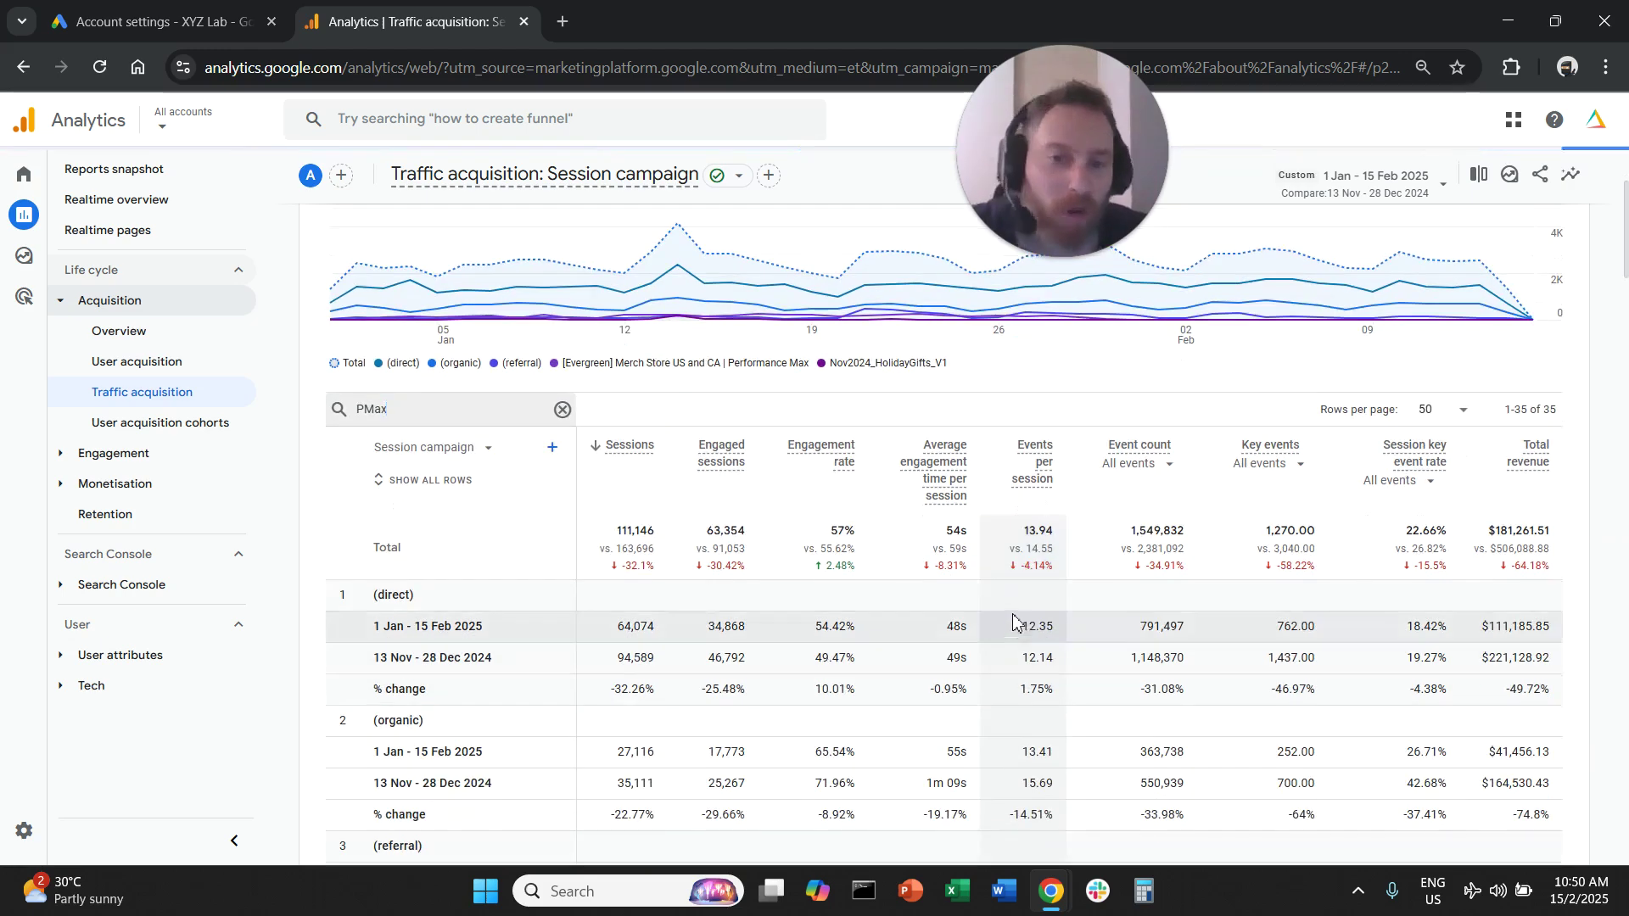
scroll(1015, 624, "down", 1)
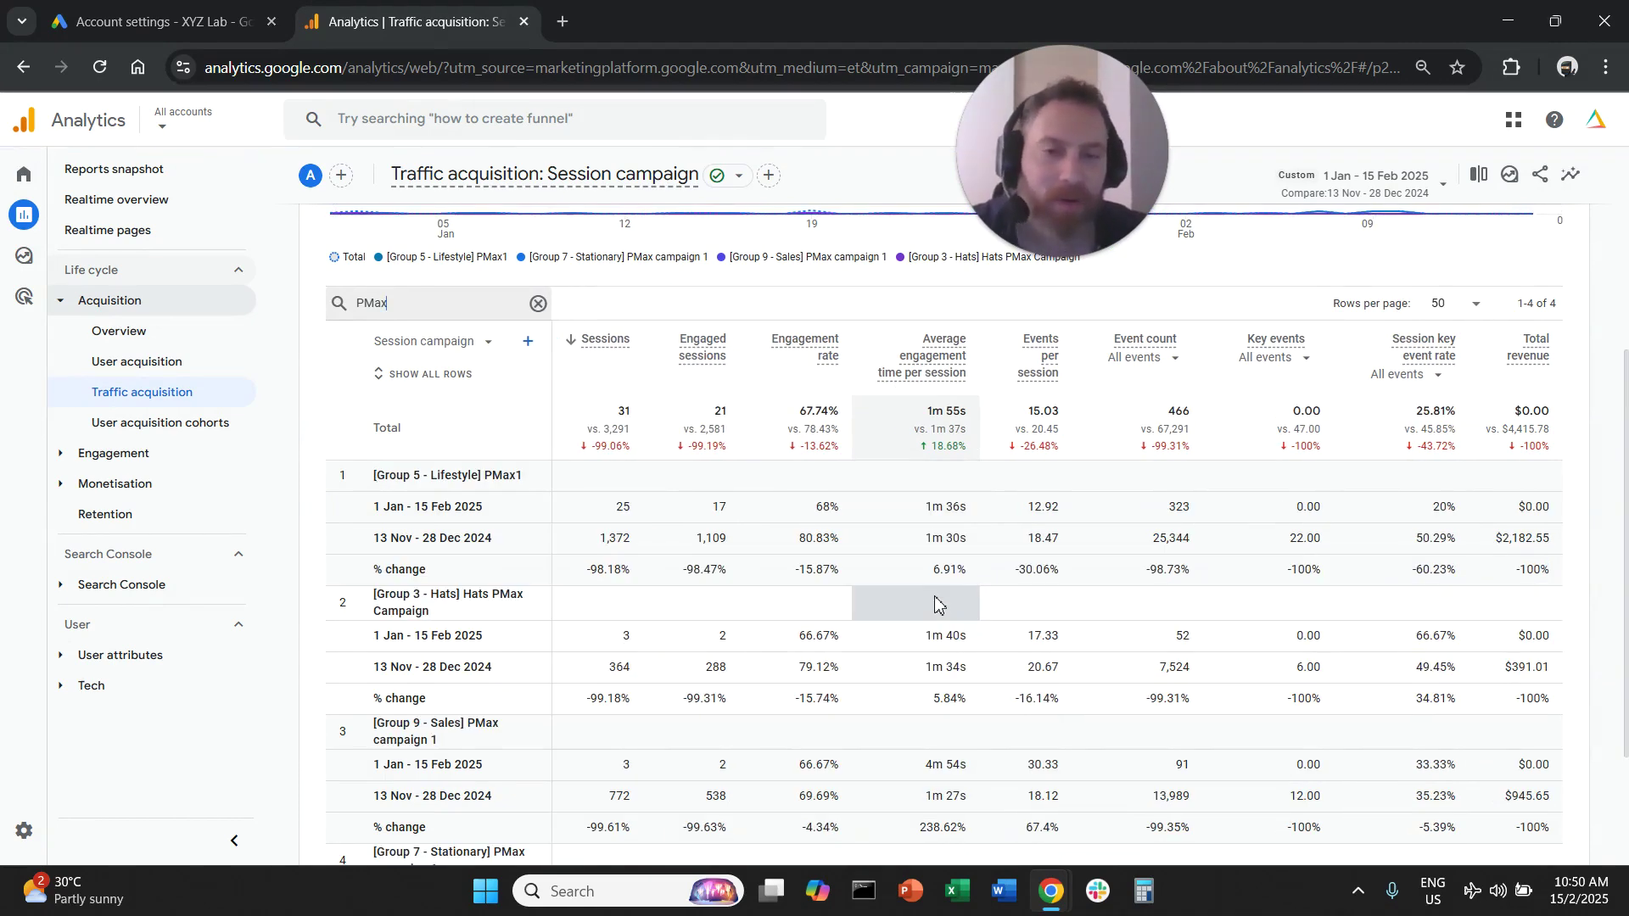
Check the Key events event selection and compare key events across both periods for the [Group 5 - Lifestyle] PMax1 campaign
left_click(1290, 357)
left_click(764, 400)
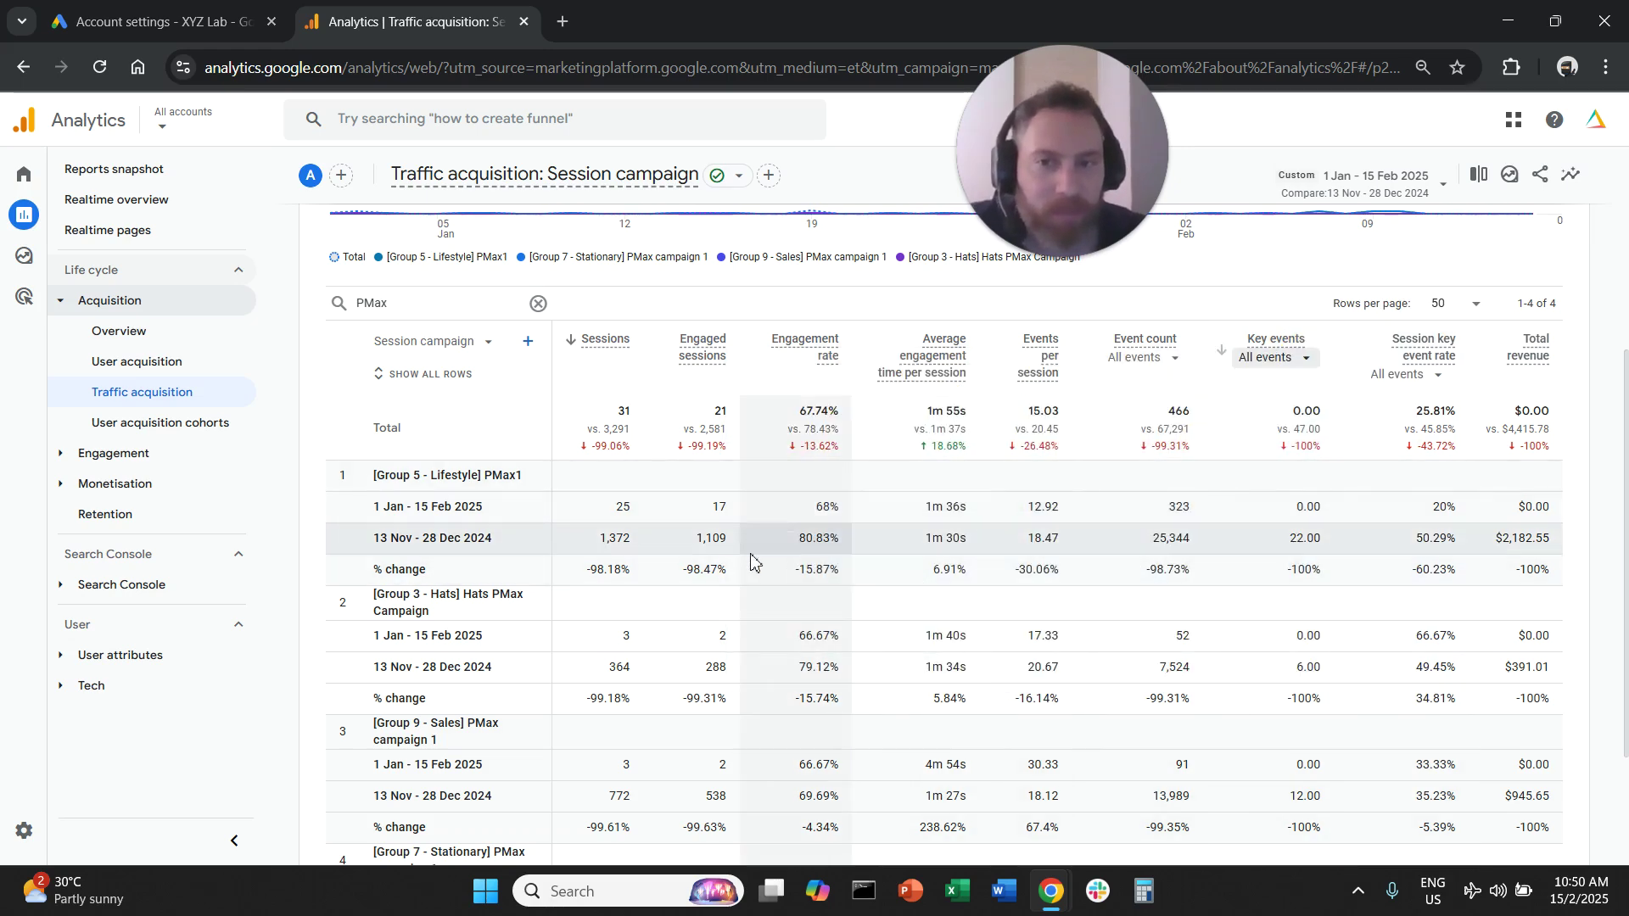
left_click_drag(387, 470, 481, 475)
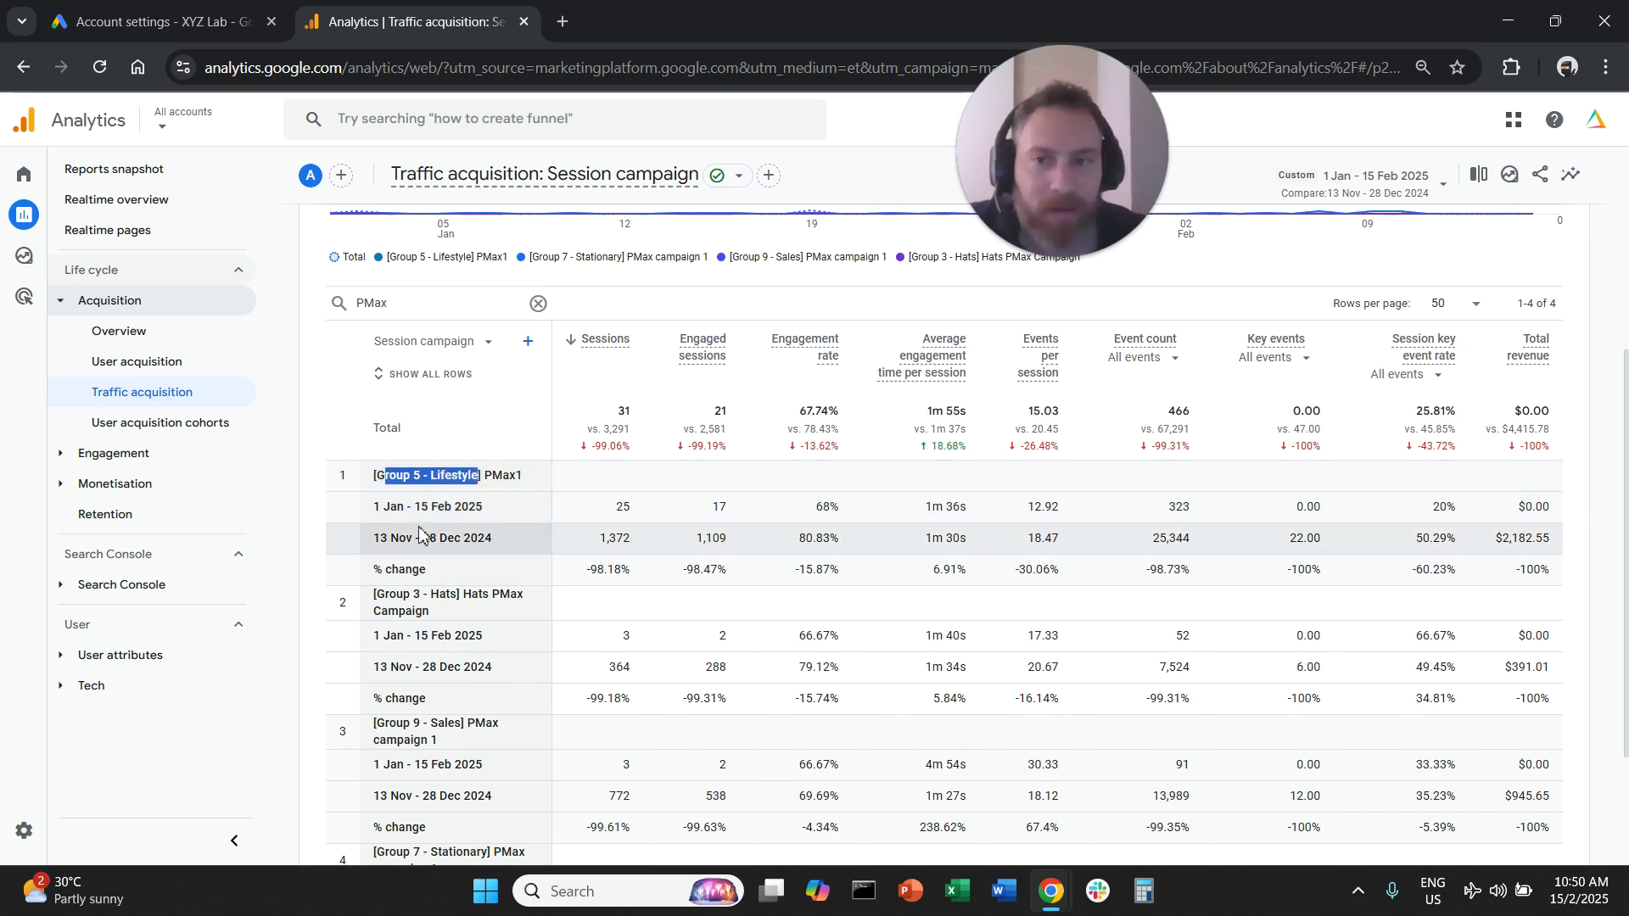
left_click_drag(1291, 507, 1325, 542)
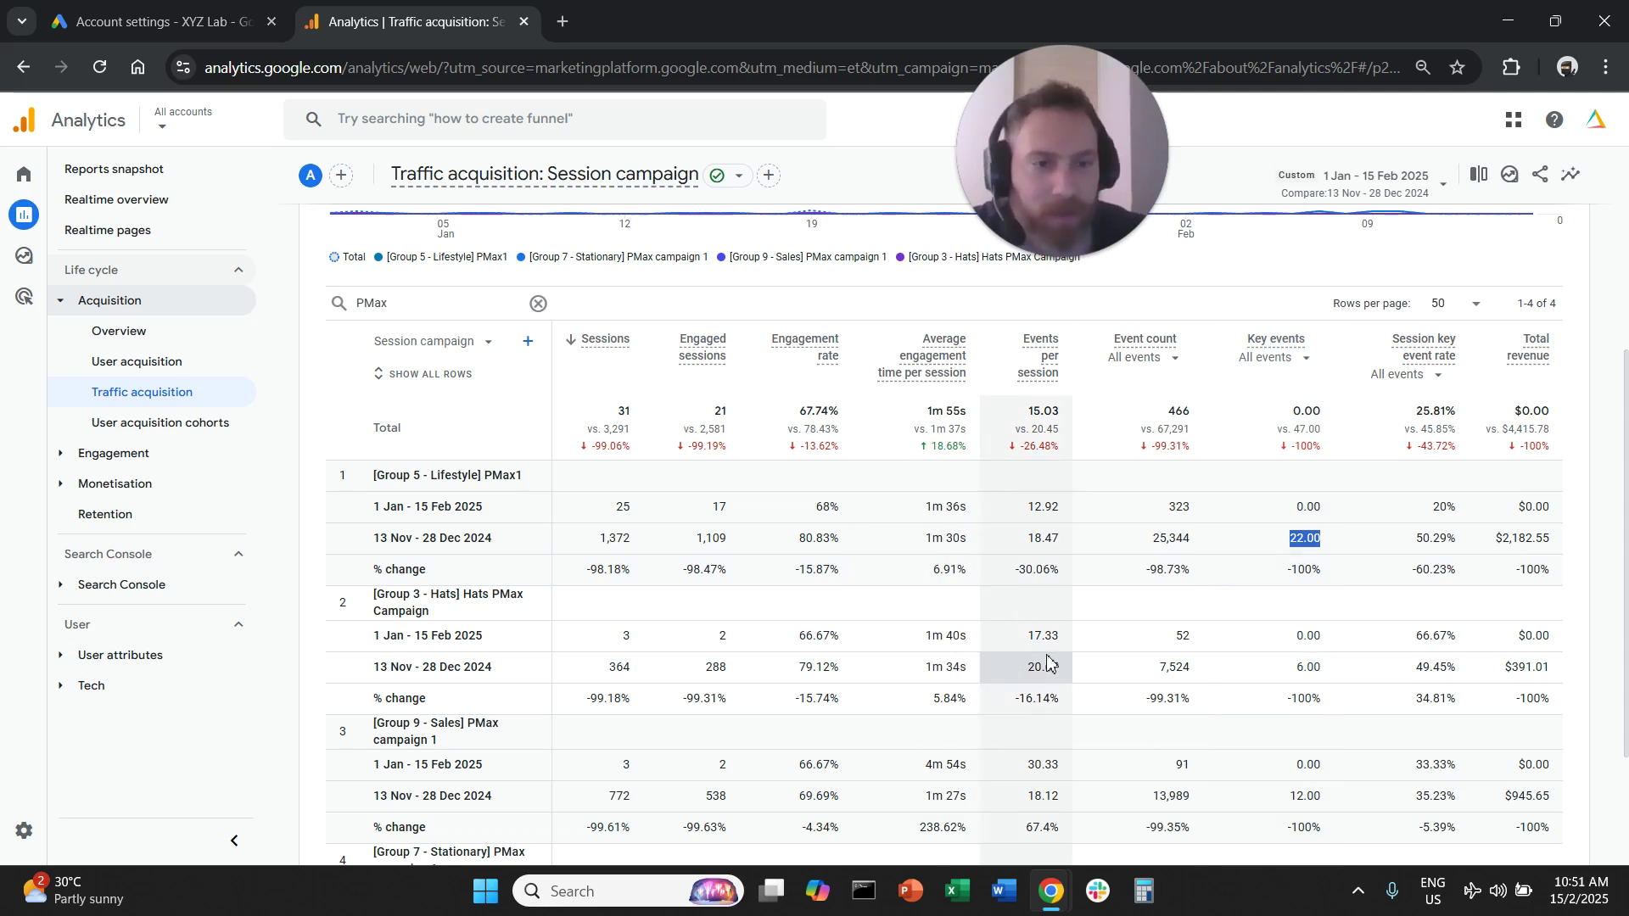
Compare sessions and key events across both periods for the [Group 3 - Hats] Hats PMax Campaign
left_click(429, 598)
left_click_drag(509, 598, 509, 598)
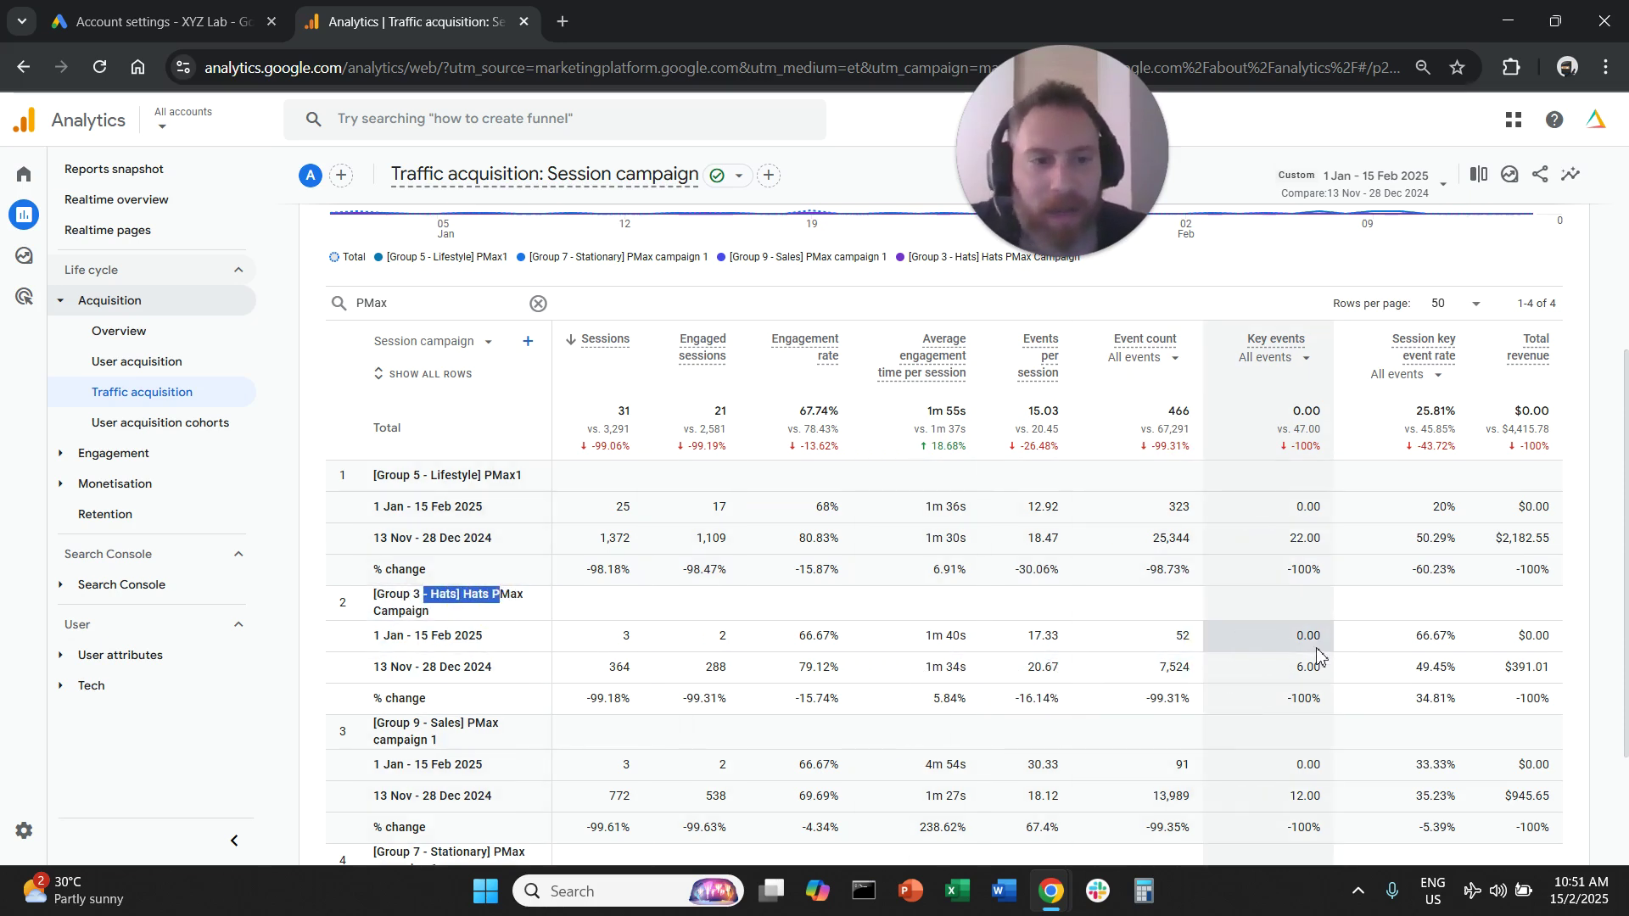
left_click_drag(1304, 636, 1322, 636)
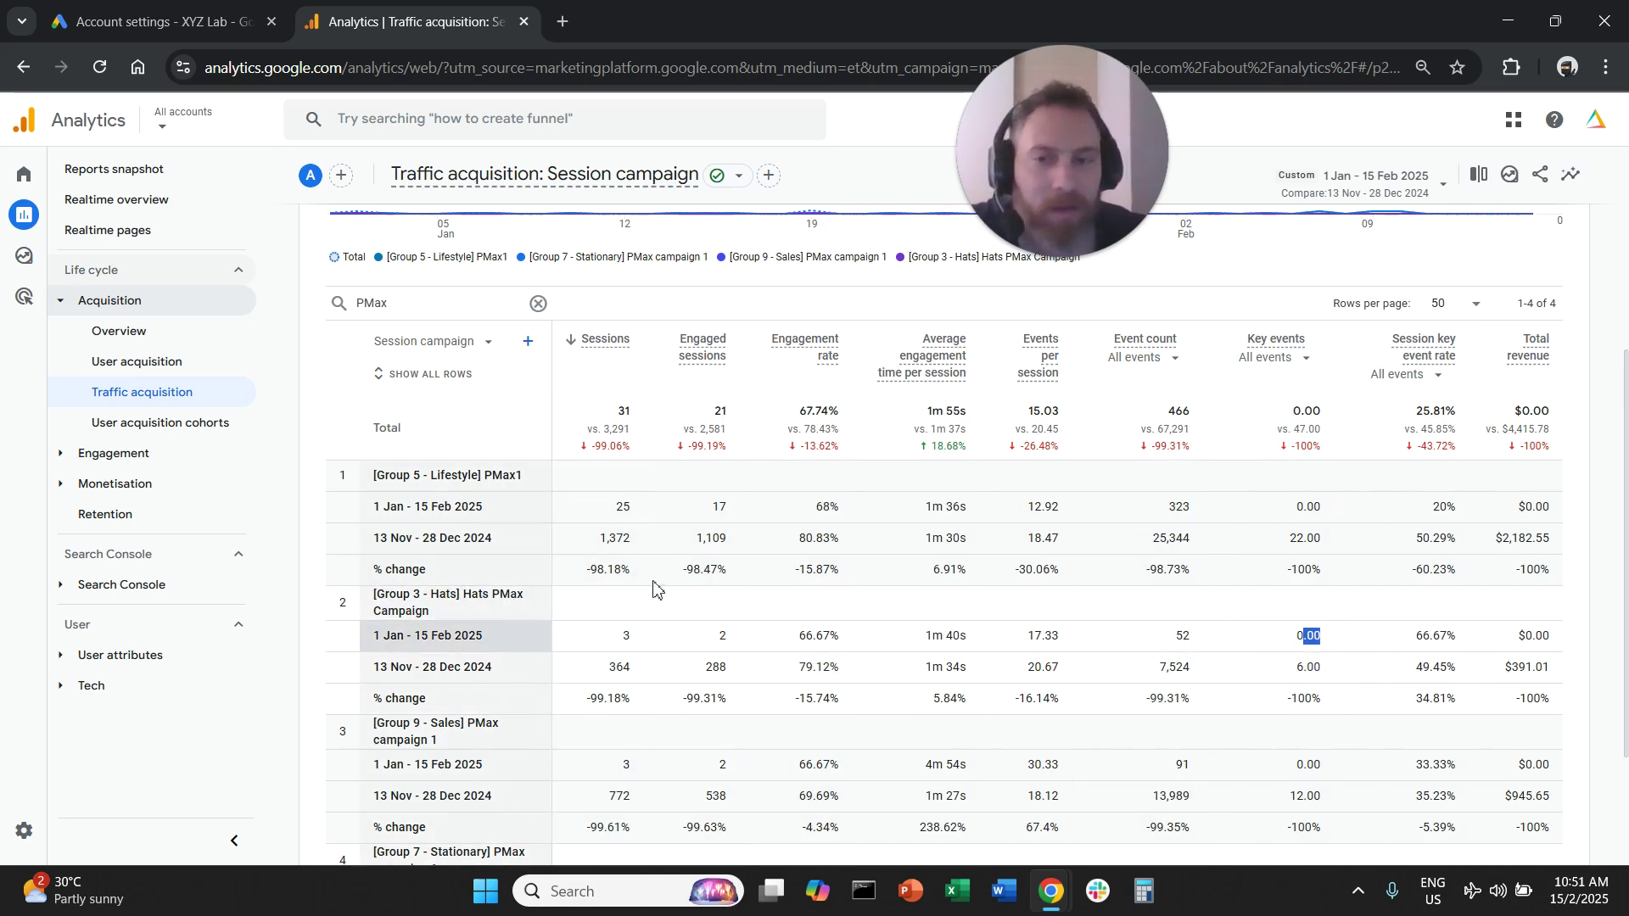
left_click_drag(579, 635, 638, 636)
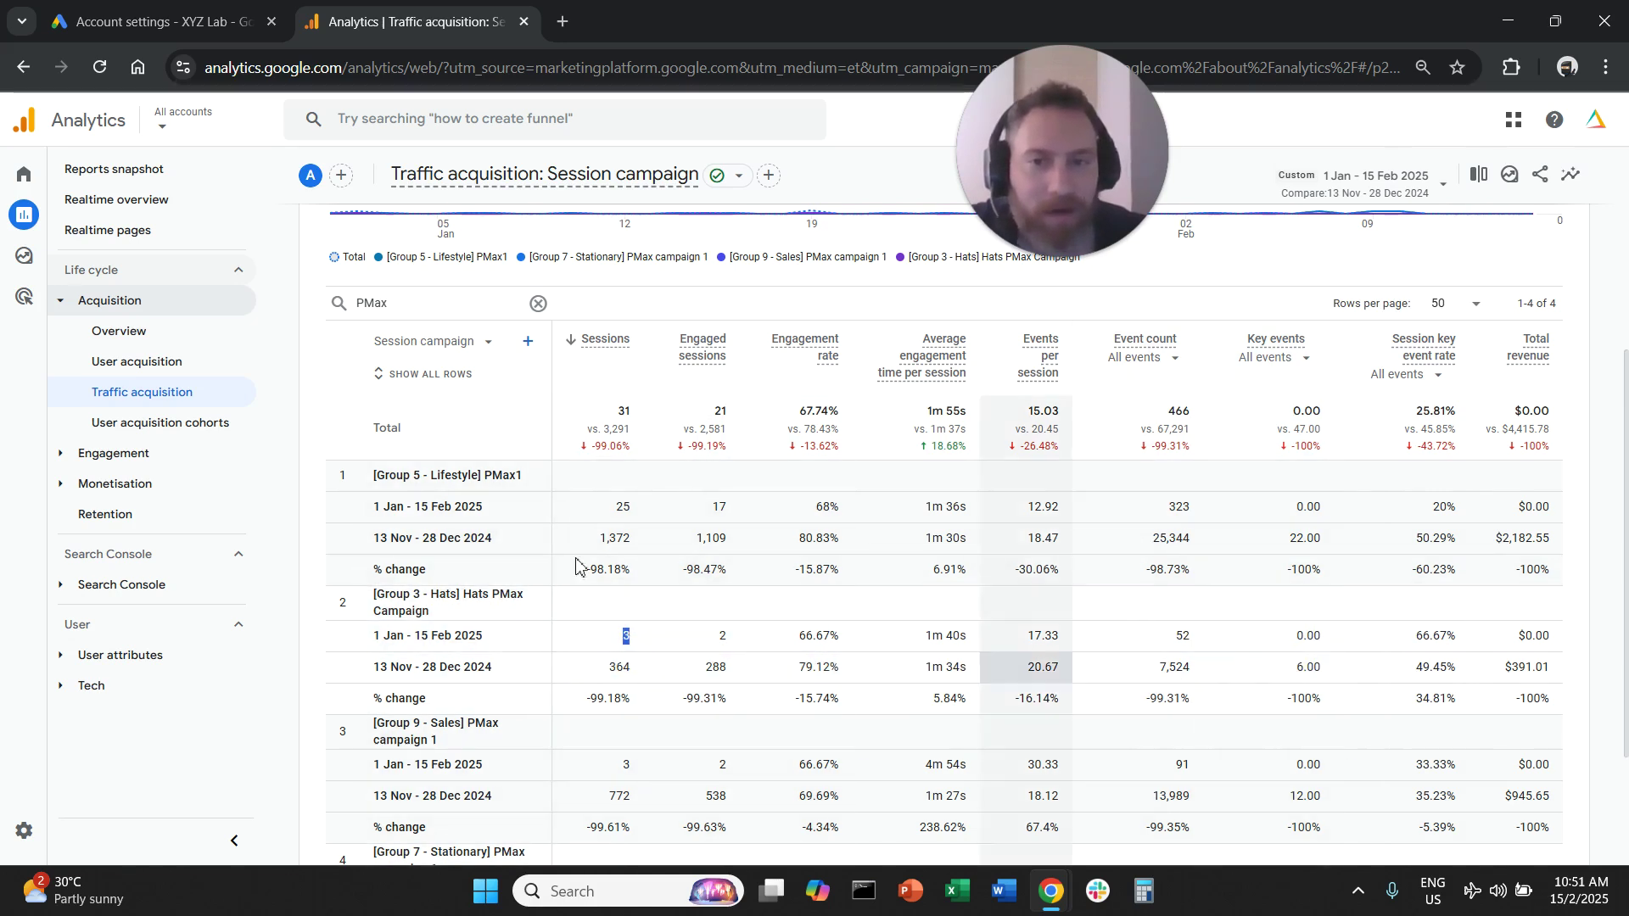
left_click_drag(1283, 668, 1332, 668)
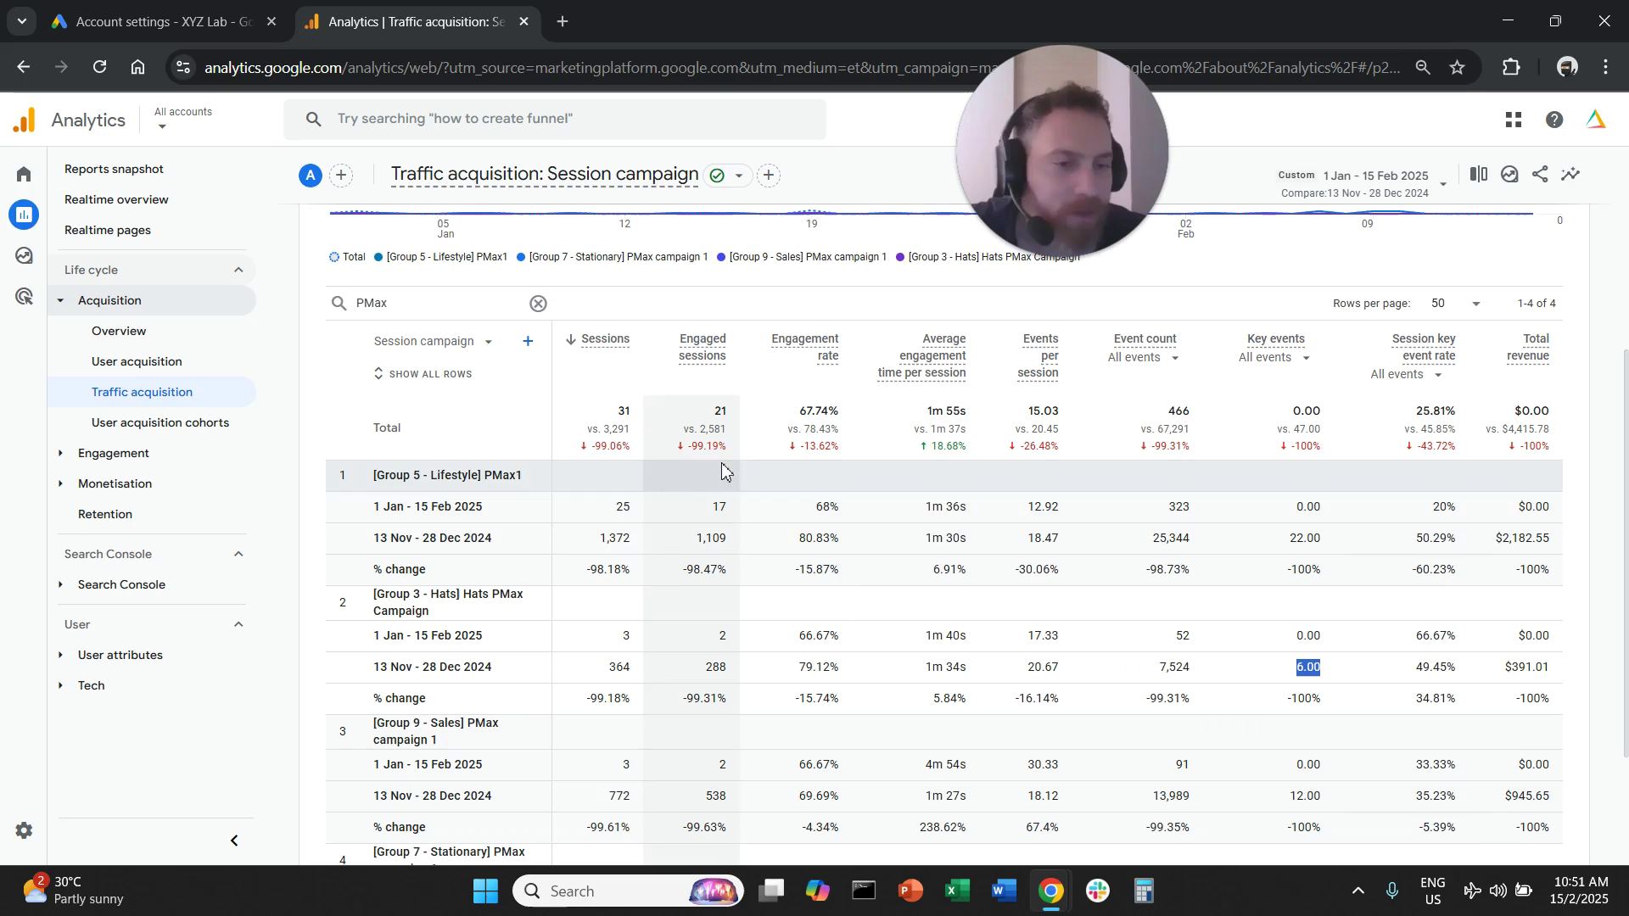
Examine the remaining PMax campaigns and highlight the current-period session figures for Groups 7, 9 and 3
scroll(577, 539, "down", 1)
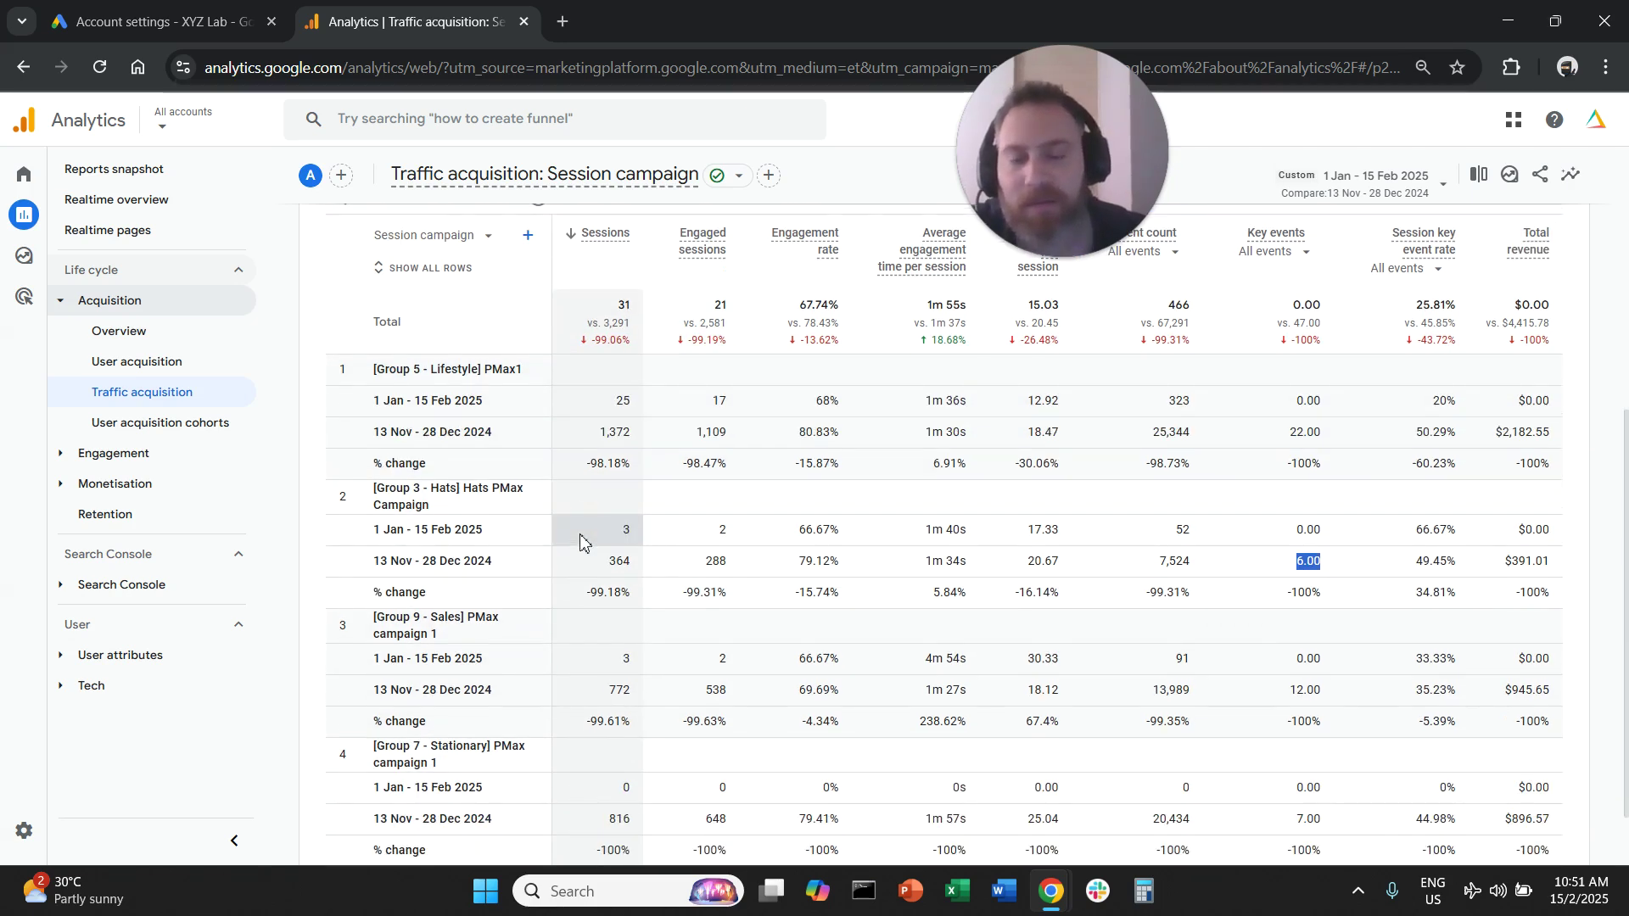
scroll(580, 540, "down", 1)
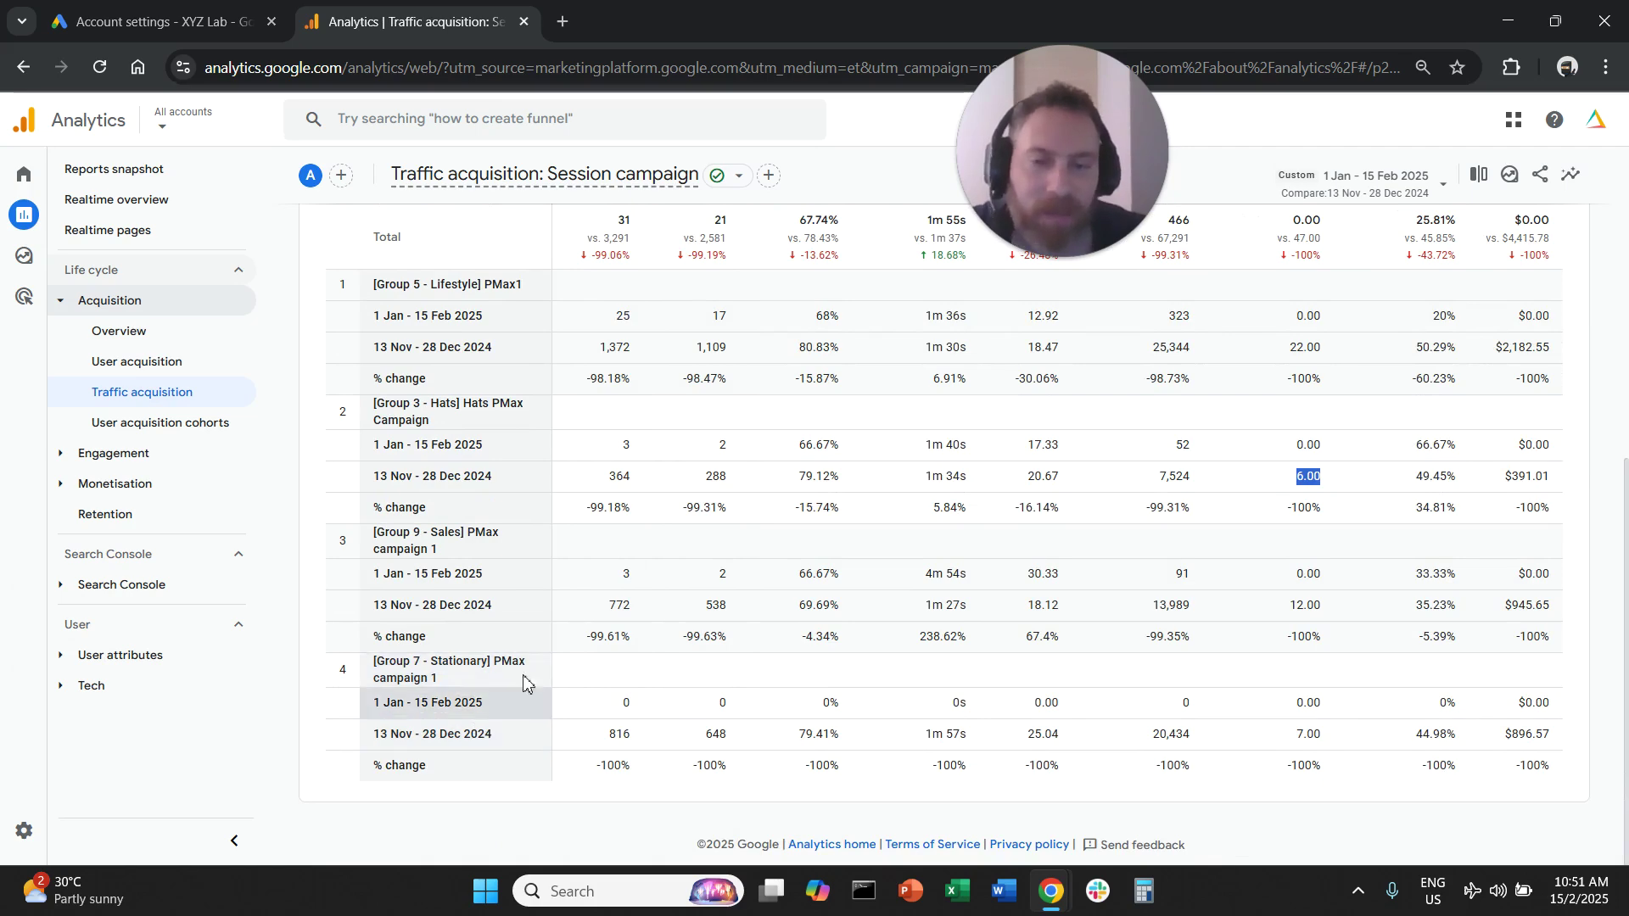
scroll(620, 683, "up", 1)
scroll(1018, 746, "down", 1)
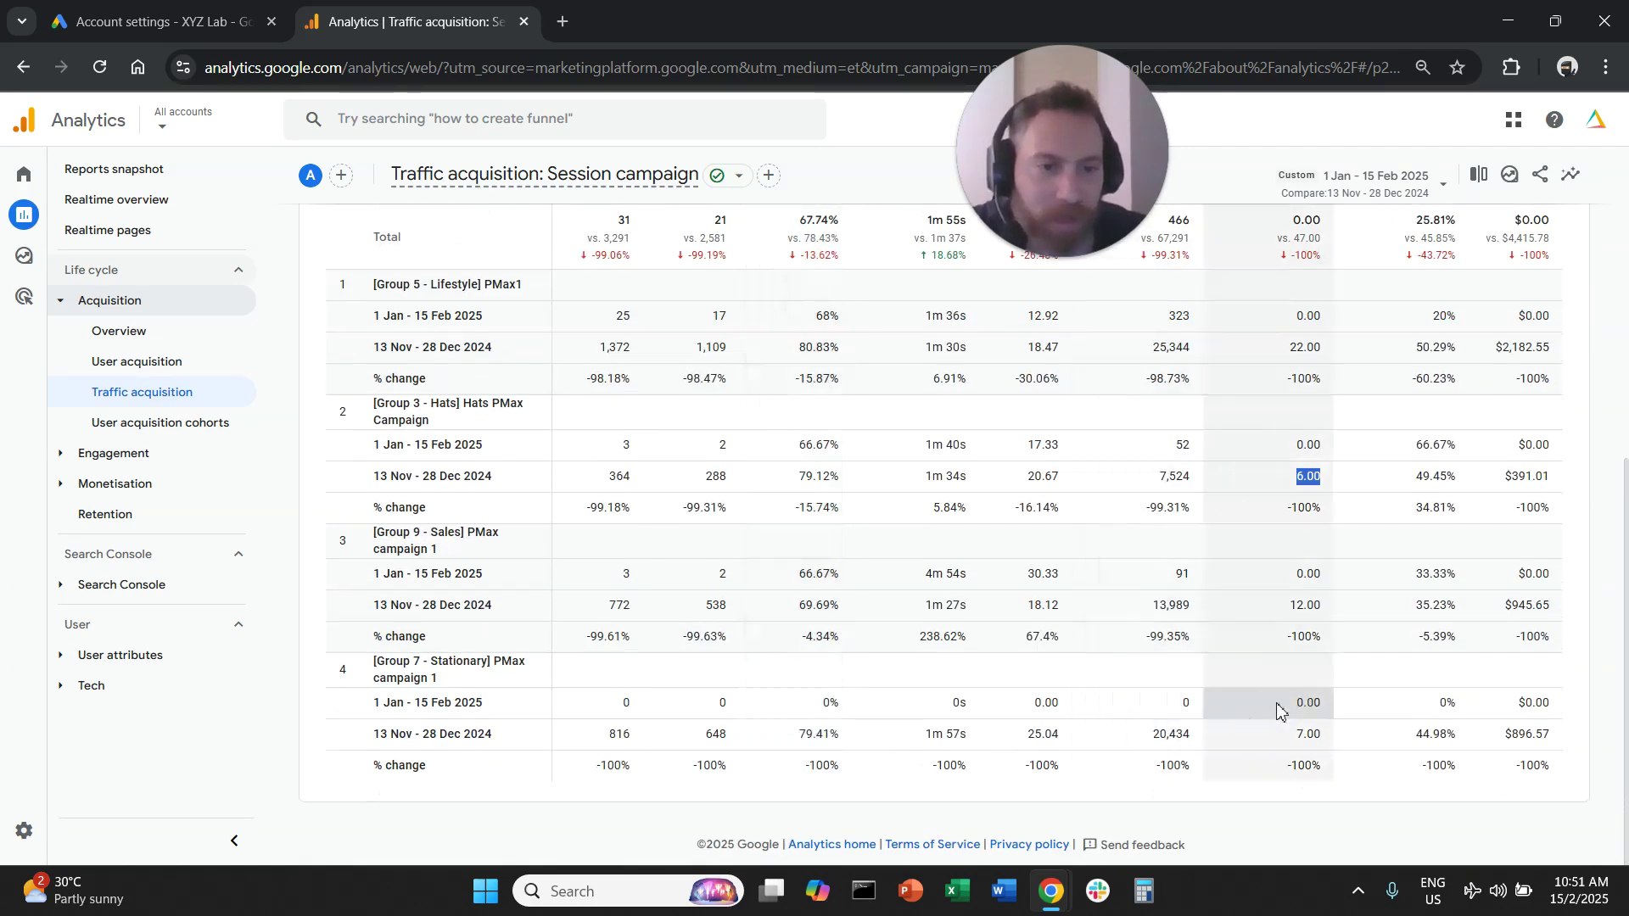
double_click(625, 702)
double_click(625, 574)
double_click(626, 444)
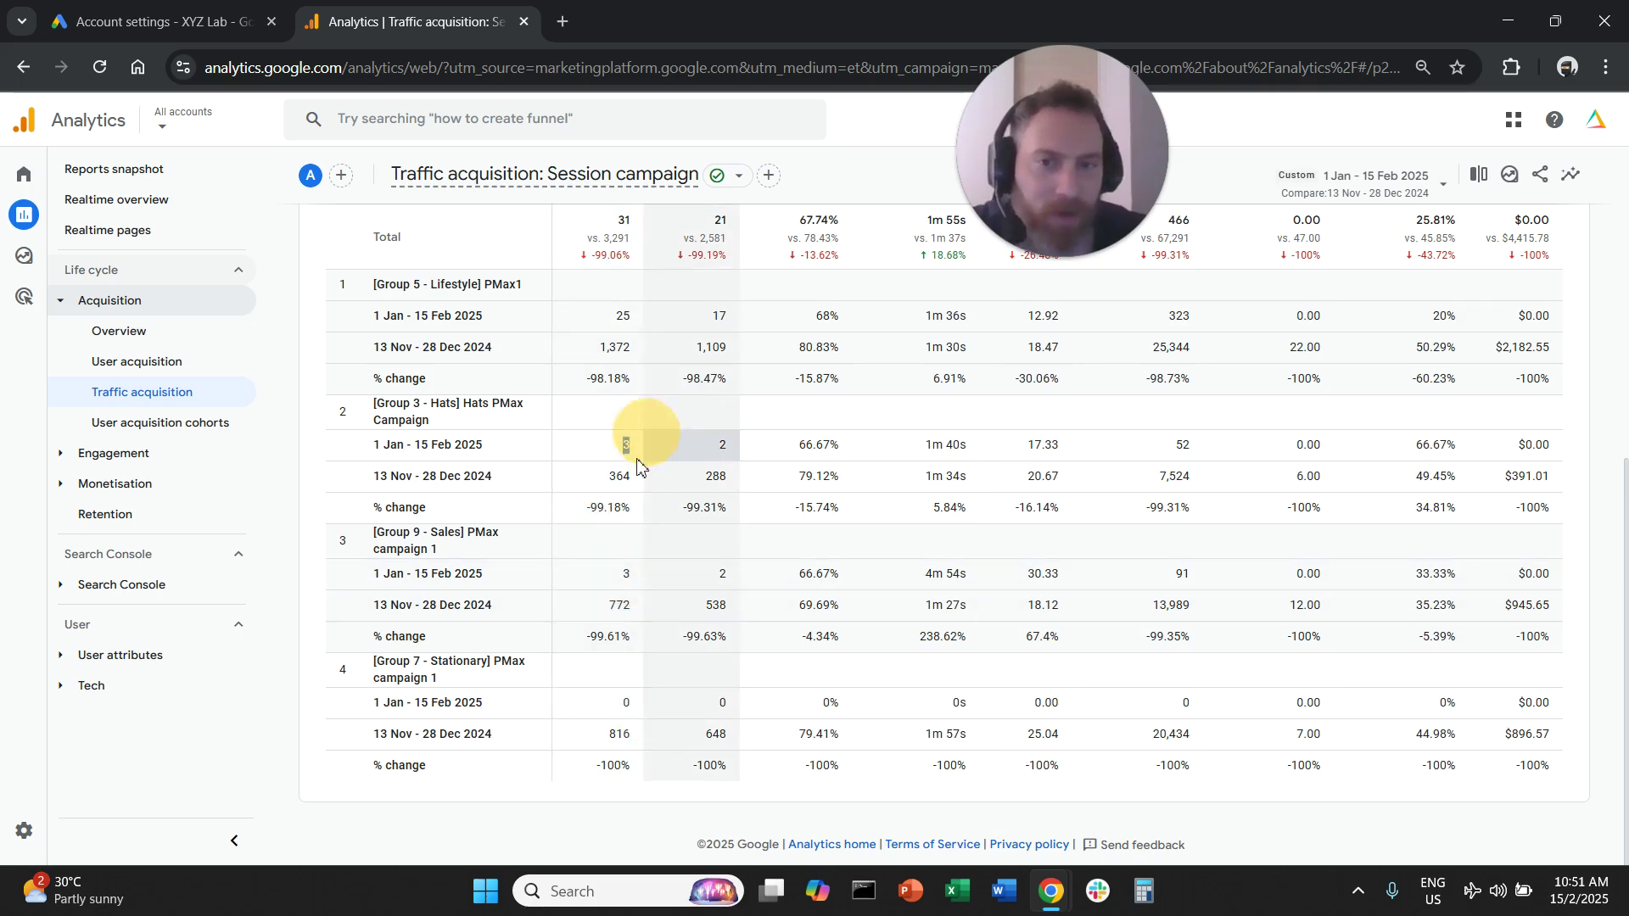
Clear the PMax campaign filter and open the Landing page report under Engagement
scroll(646, 594, "up", 1)
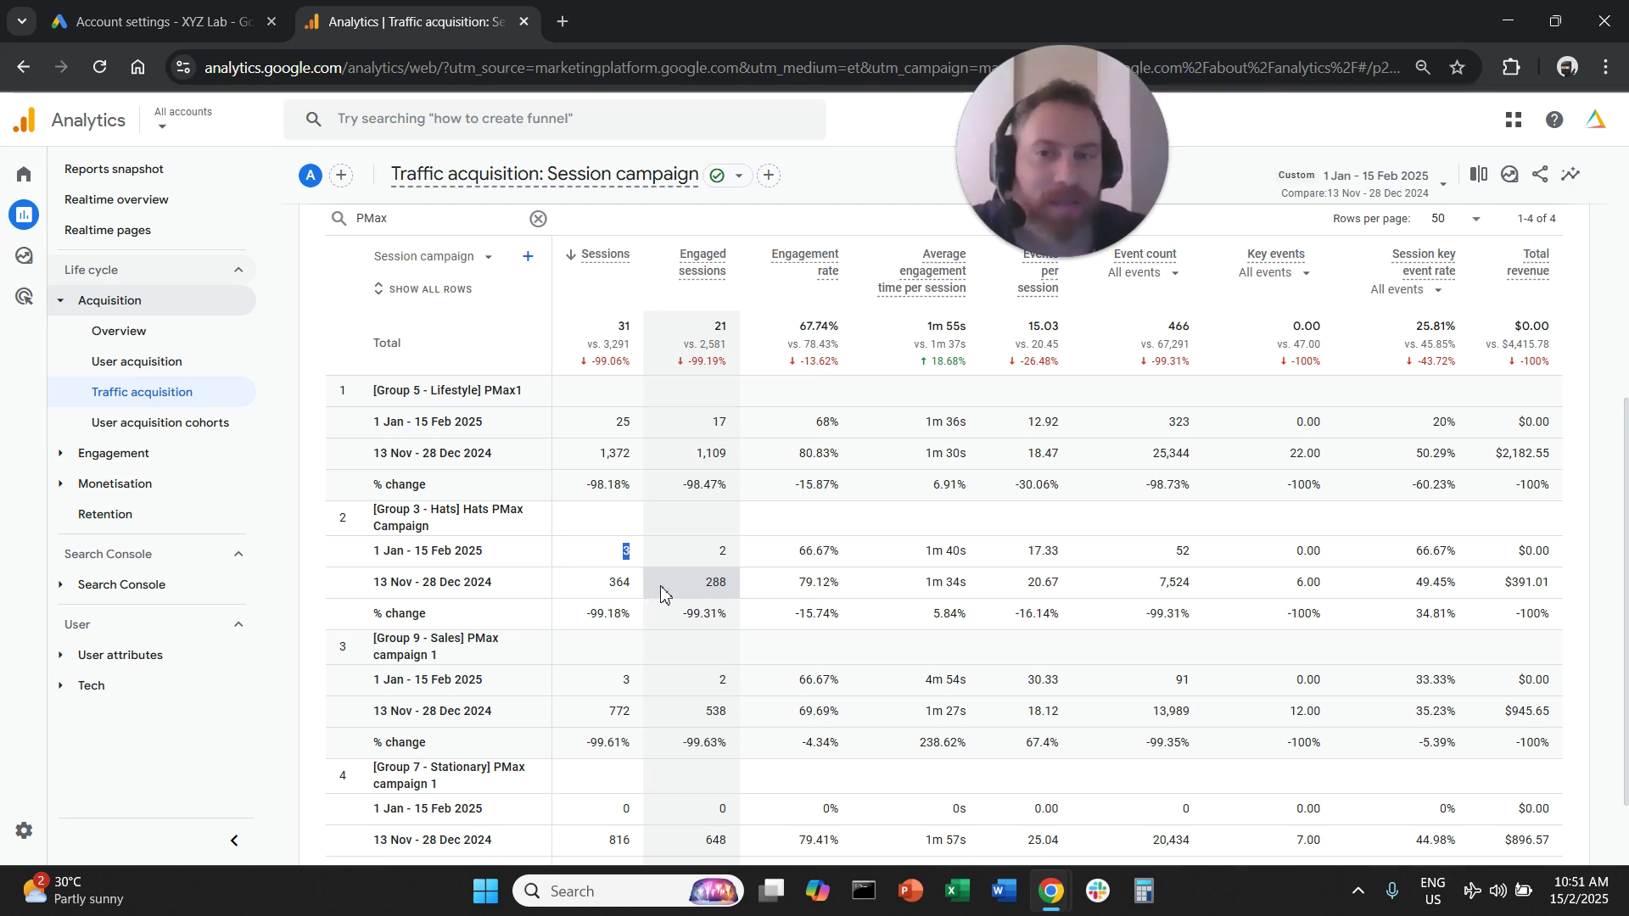
scroll(662, 592, "up", 1)
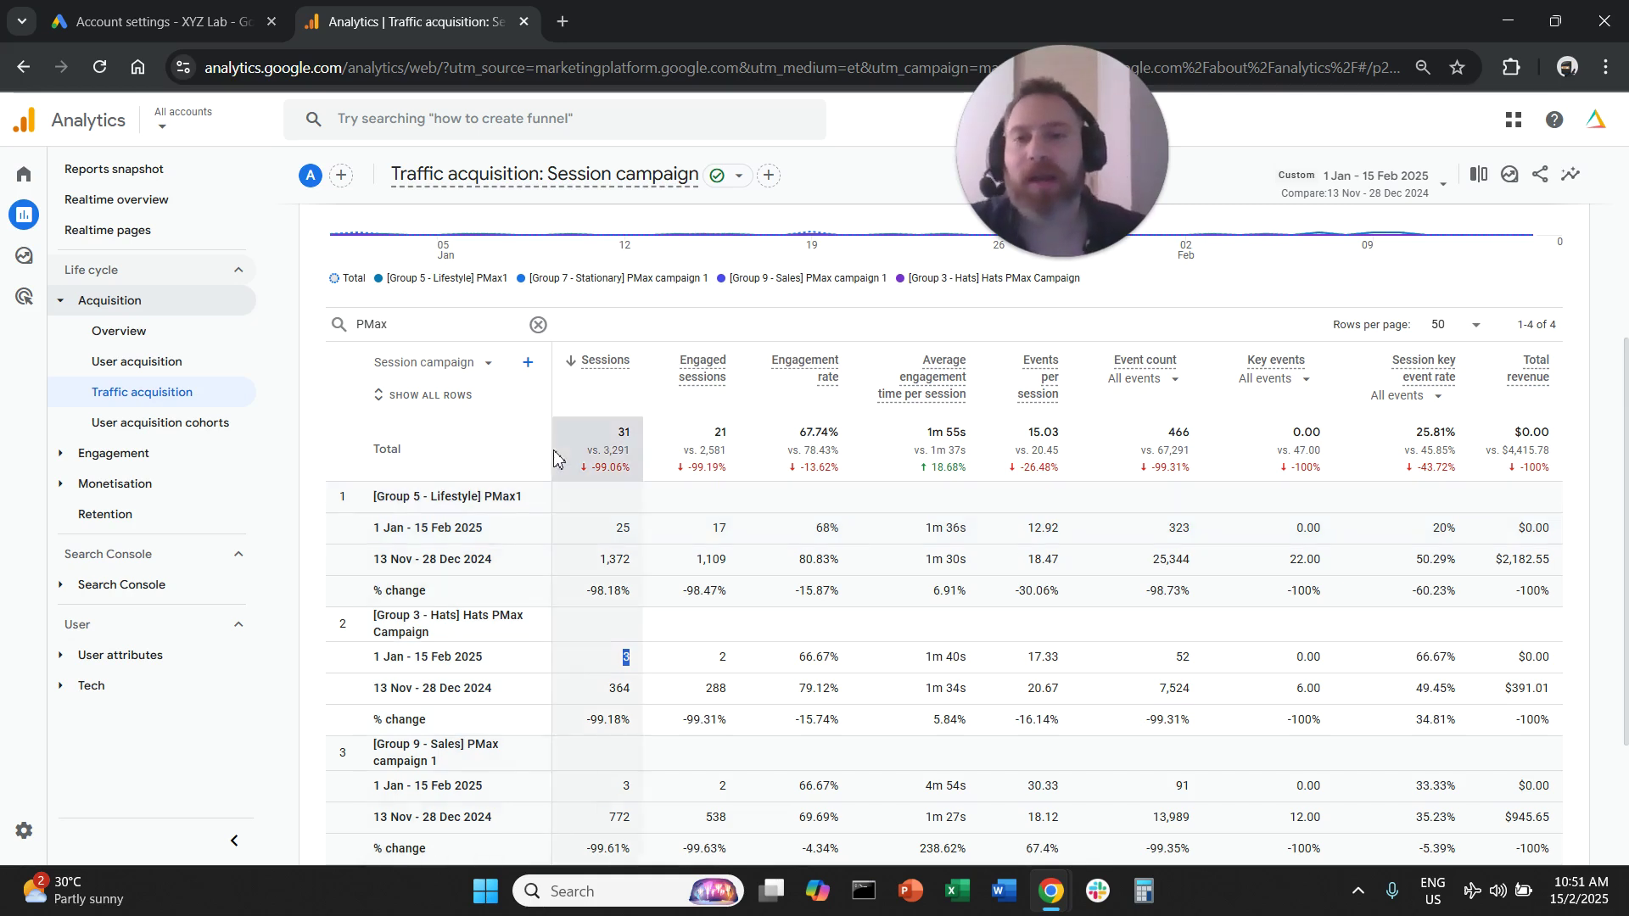
left_click(570, 325)
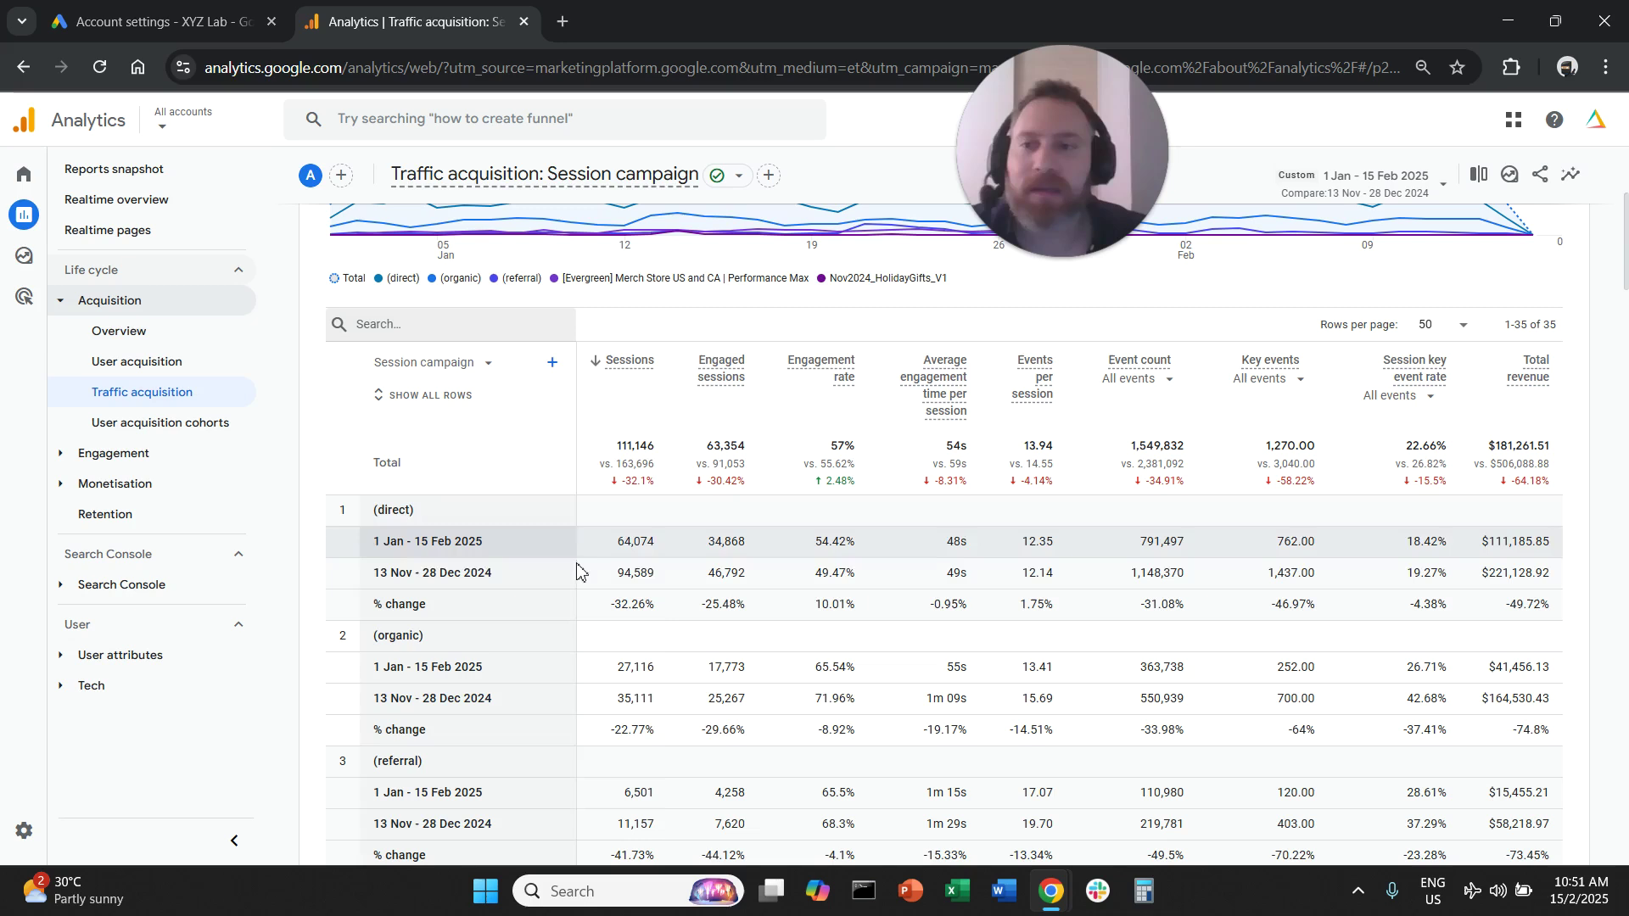
left_click(61, 458)
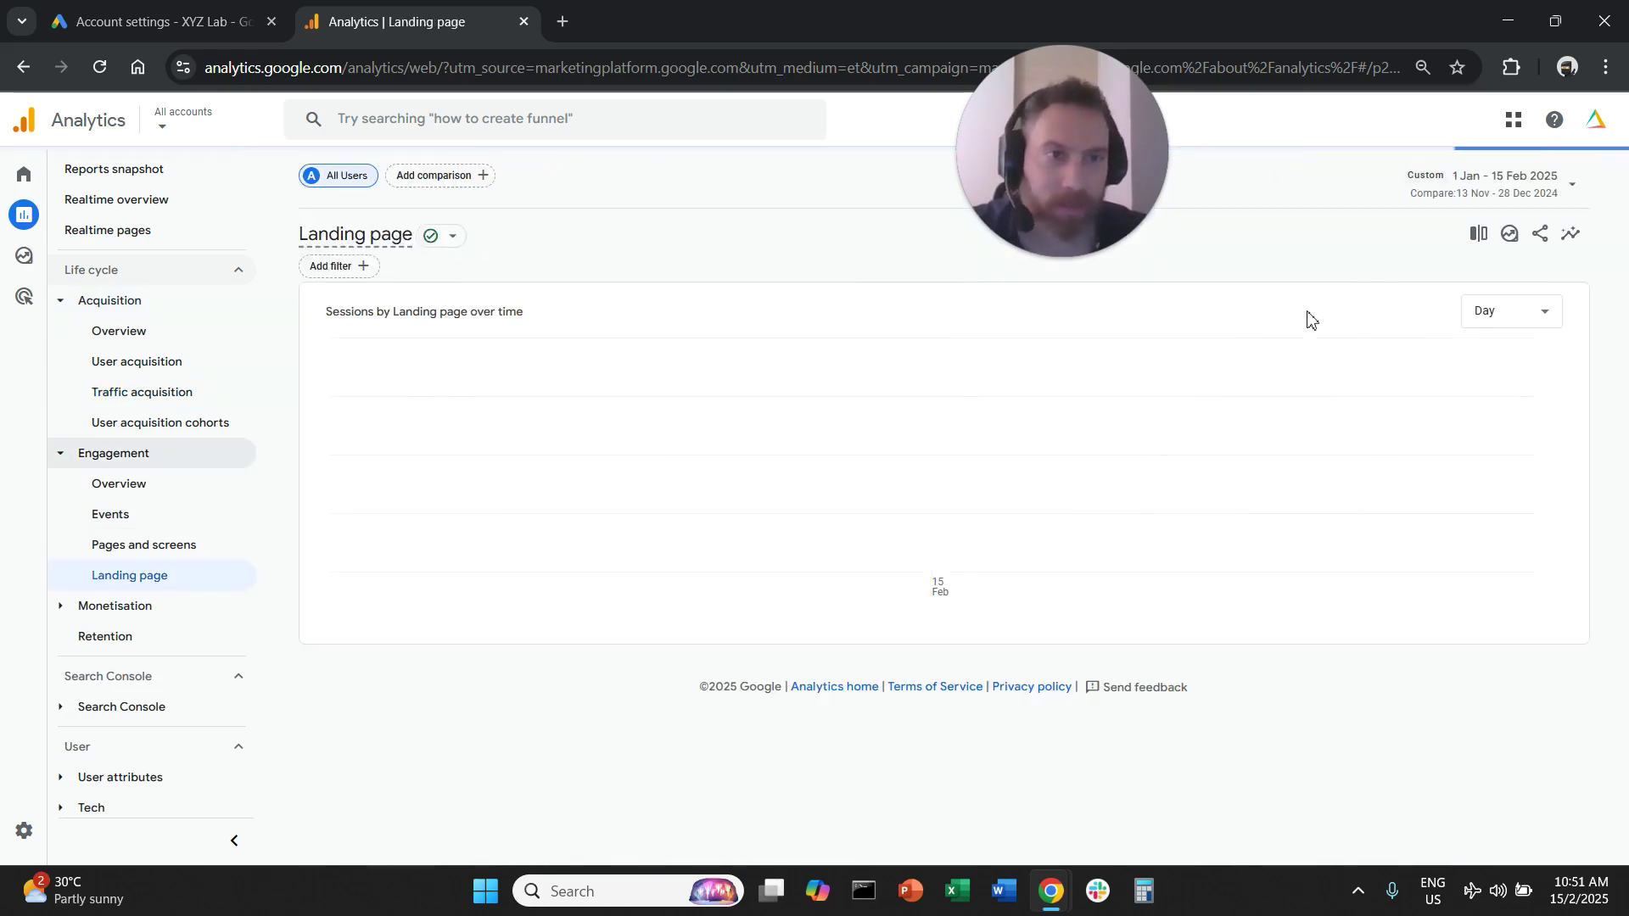
Turn off the date comparison for the Landing page report and deselect all plotted rows in its table
left_click(1483, 186)
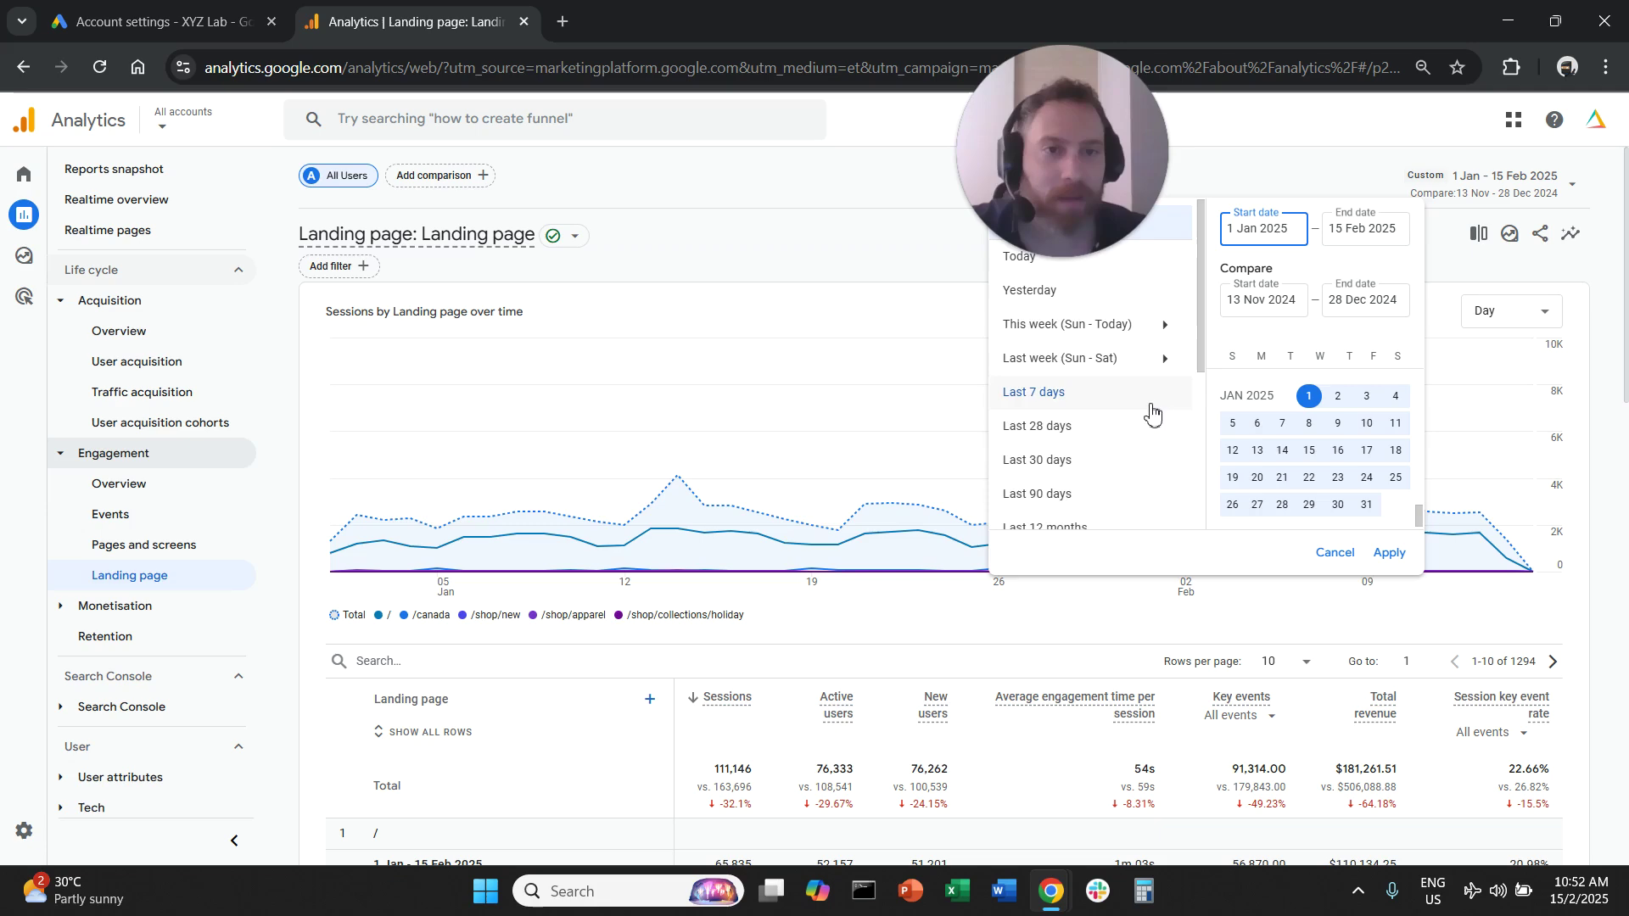
scroll(1140, 422, "down", 5)
left_click(1173, 341)
left_click(1390, 552)
scroll(718, 430, "down", 1)
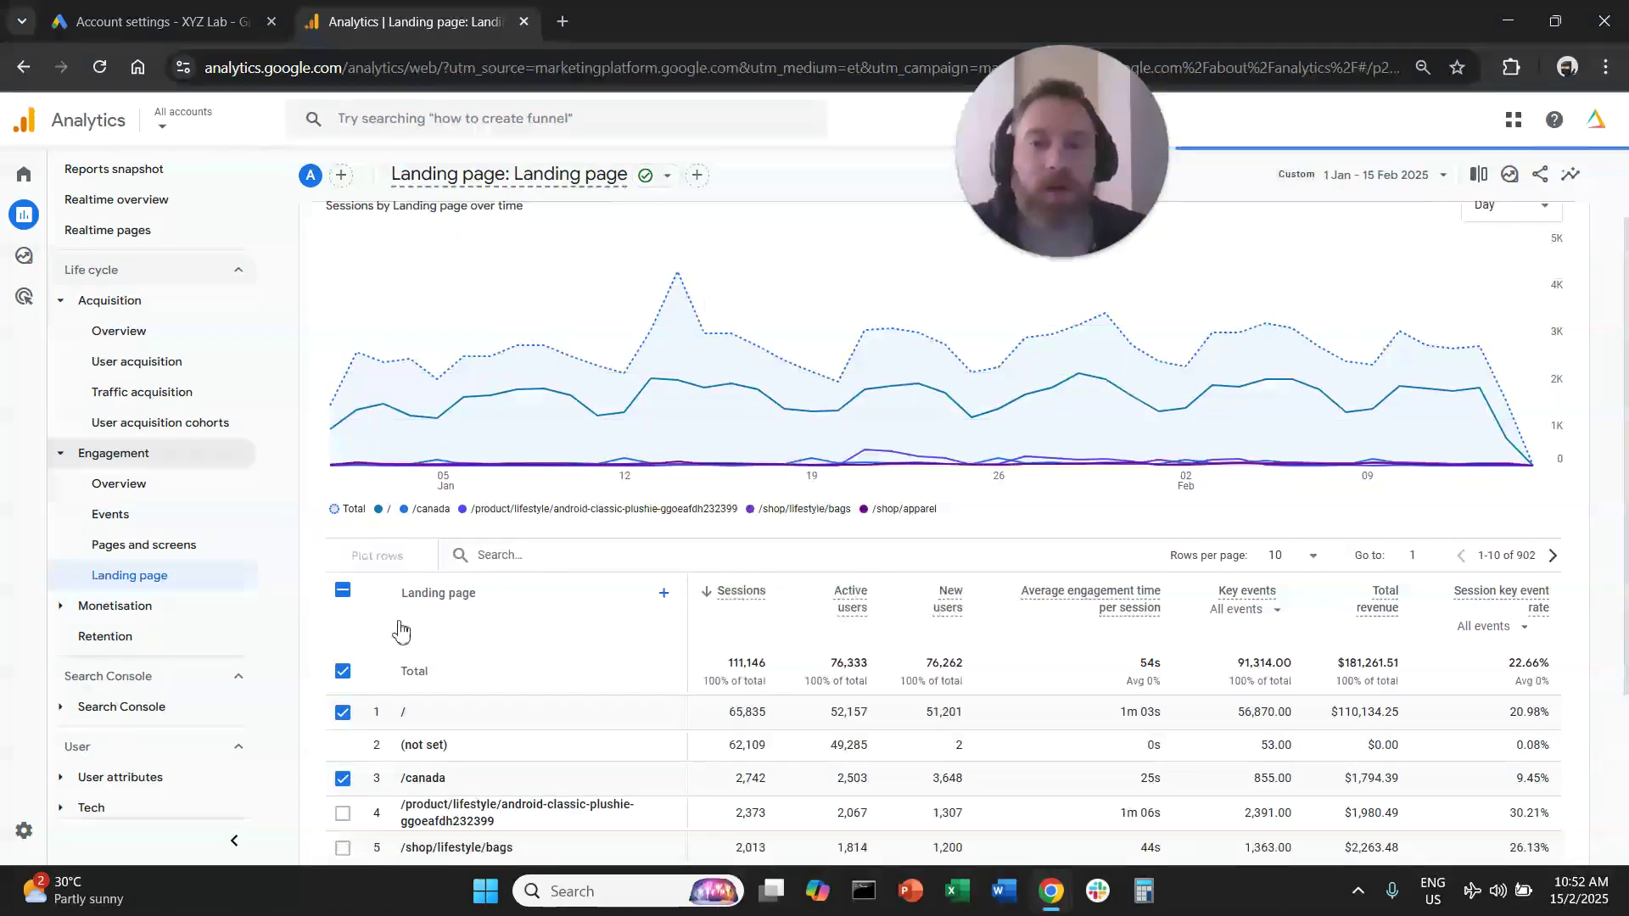
left_click(343, 590)
scroll(572, 629, "down", 1)
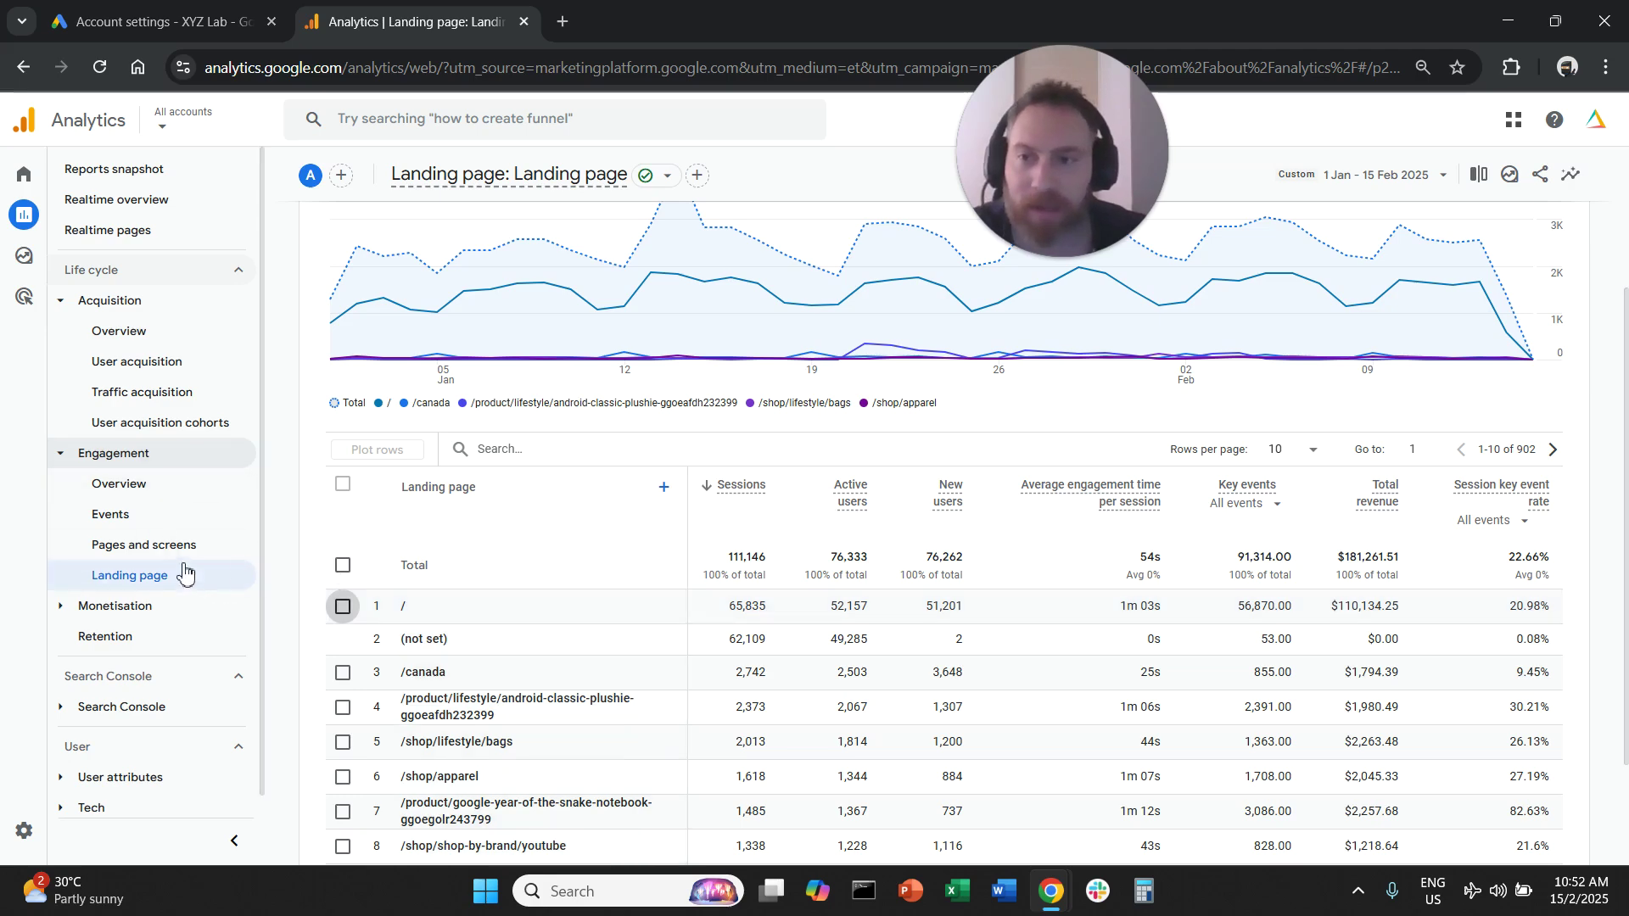
Start a report filter on the Session default channel group dimension with the match type "exactly matches"
scroll(356, 475, "up", 2)
left_click(377, 255)
left_click(1483, 302)
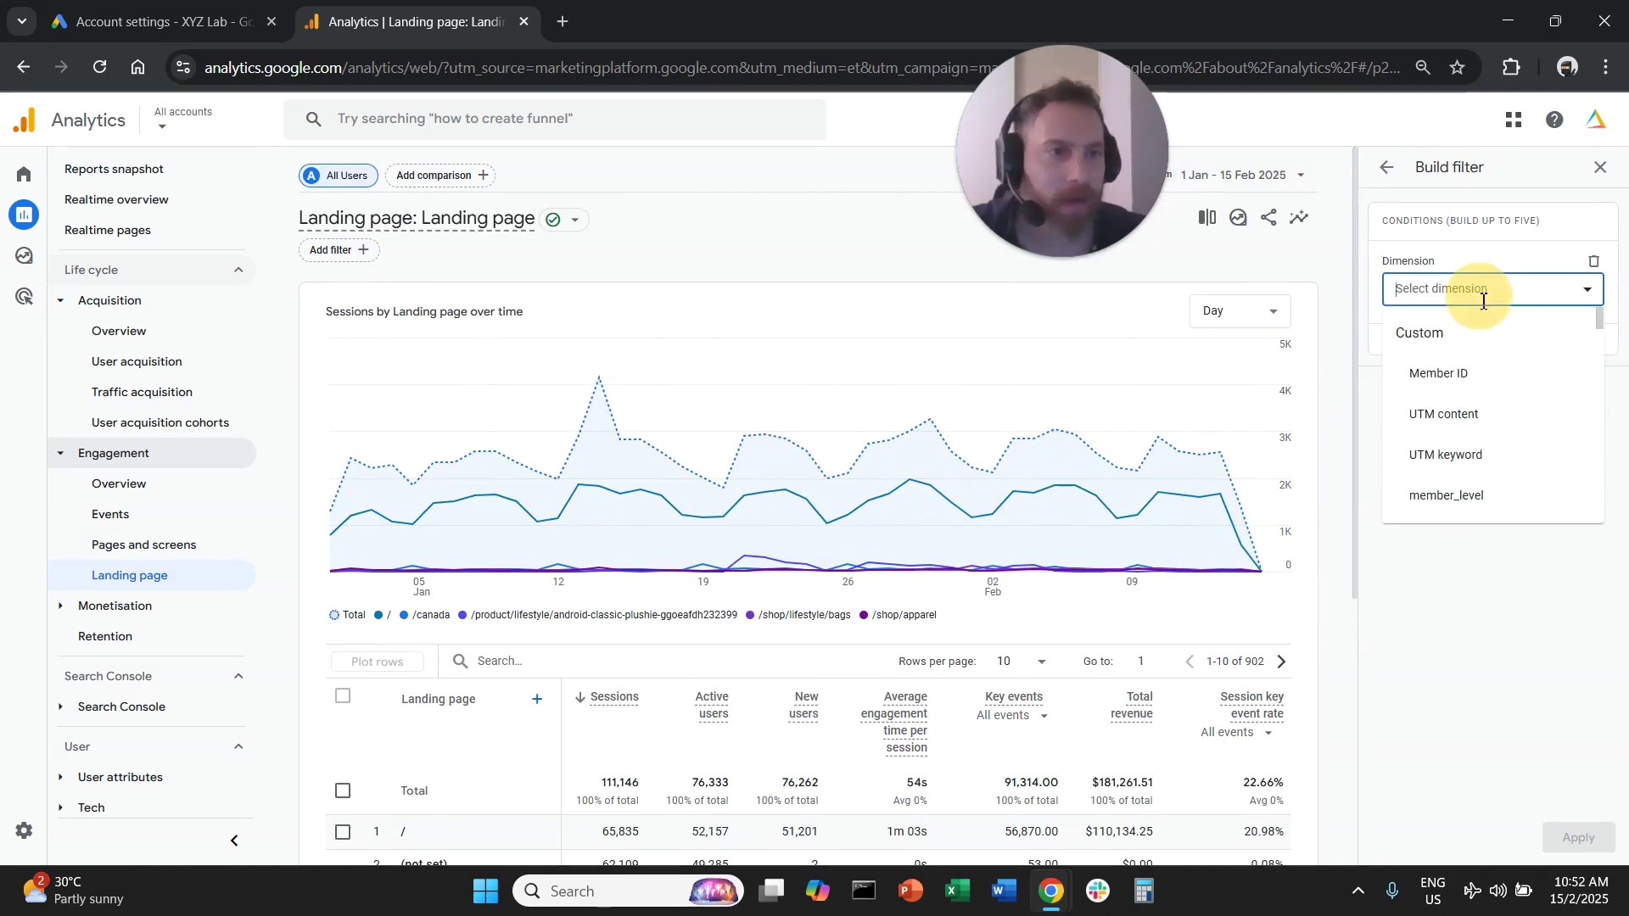
type("channel")
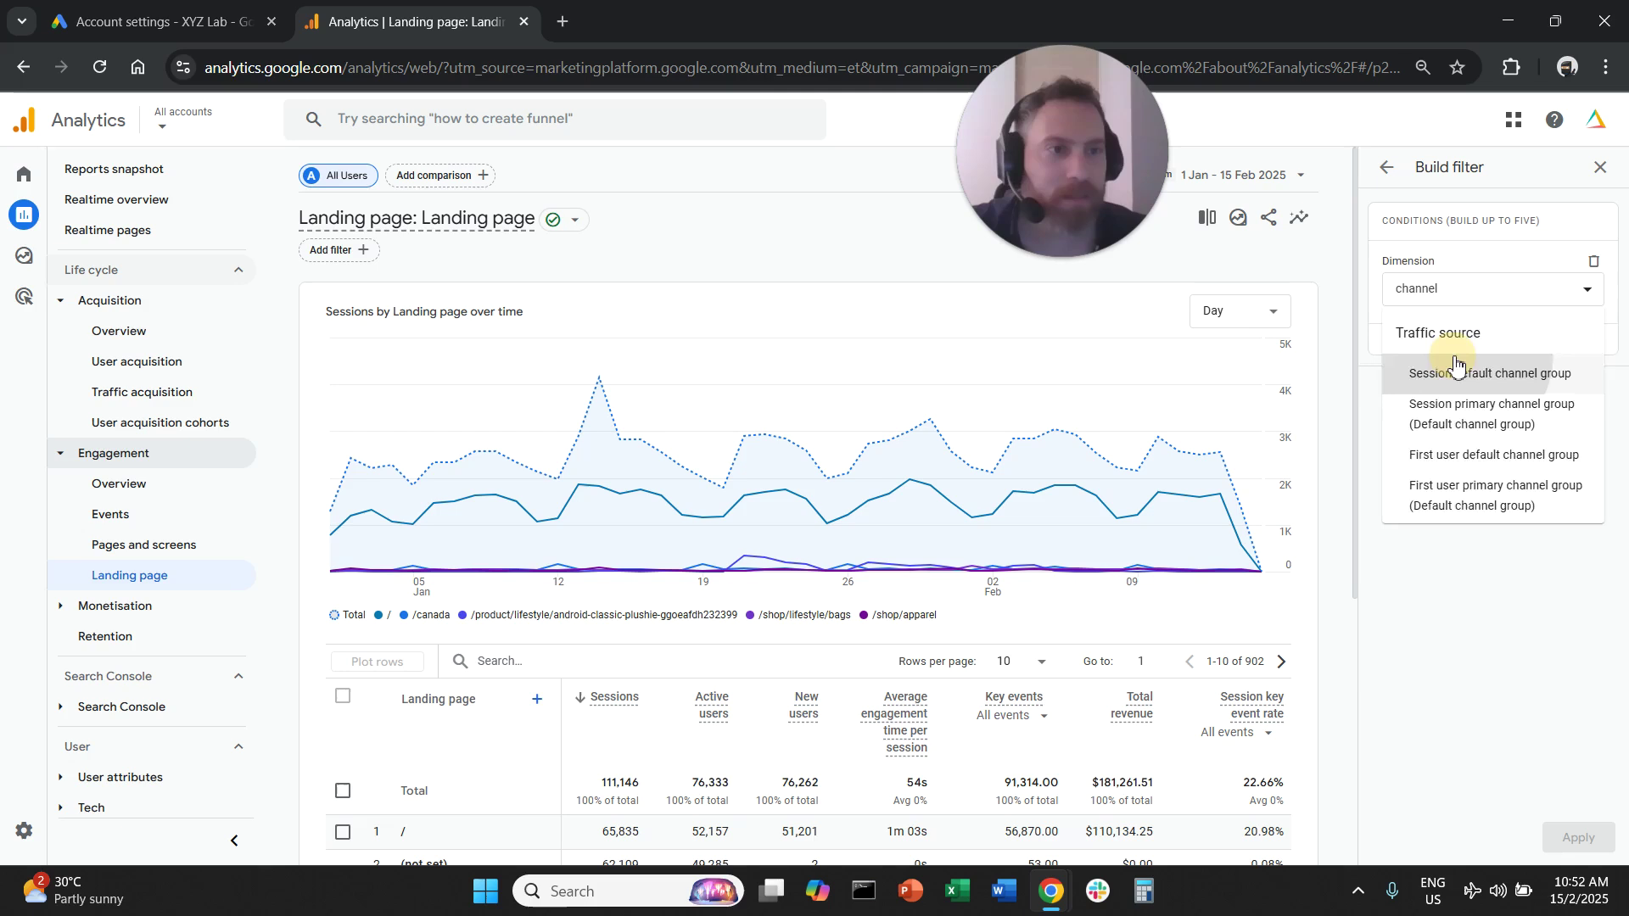
left_click(1455, 374)
left_click(1507, 363)
left_click(1493, 413)
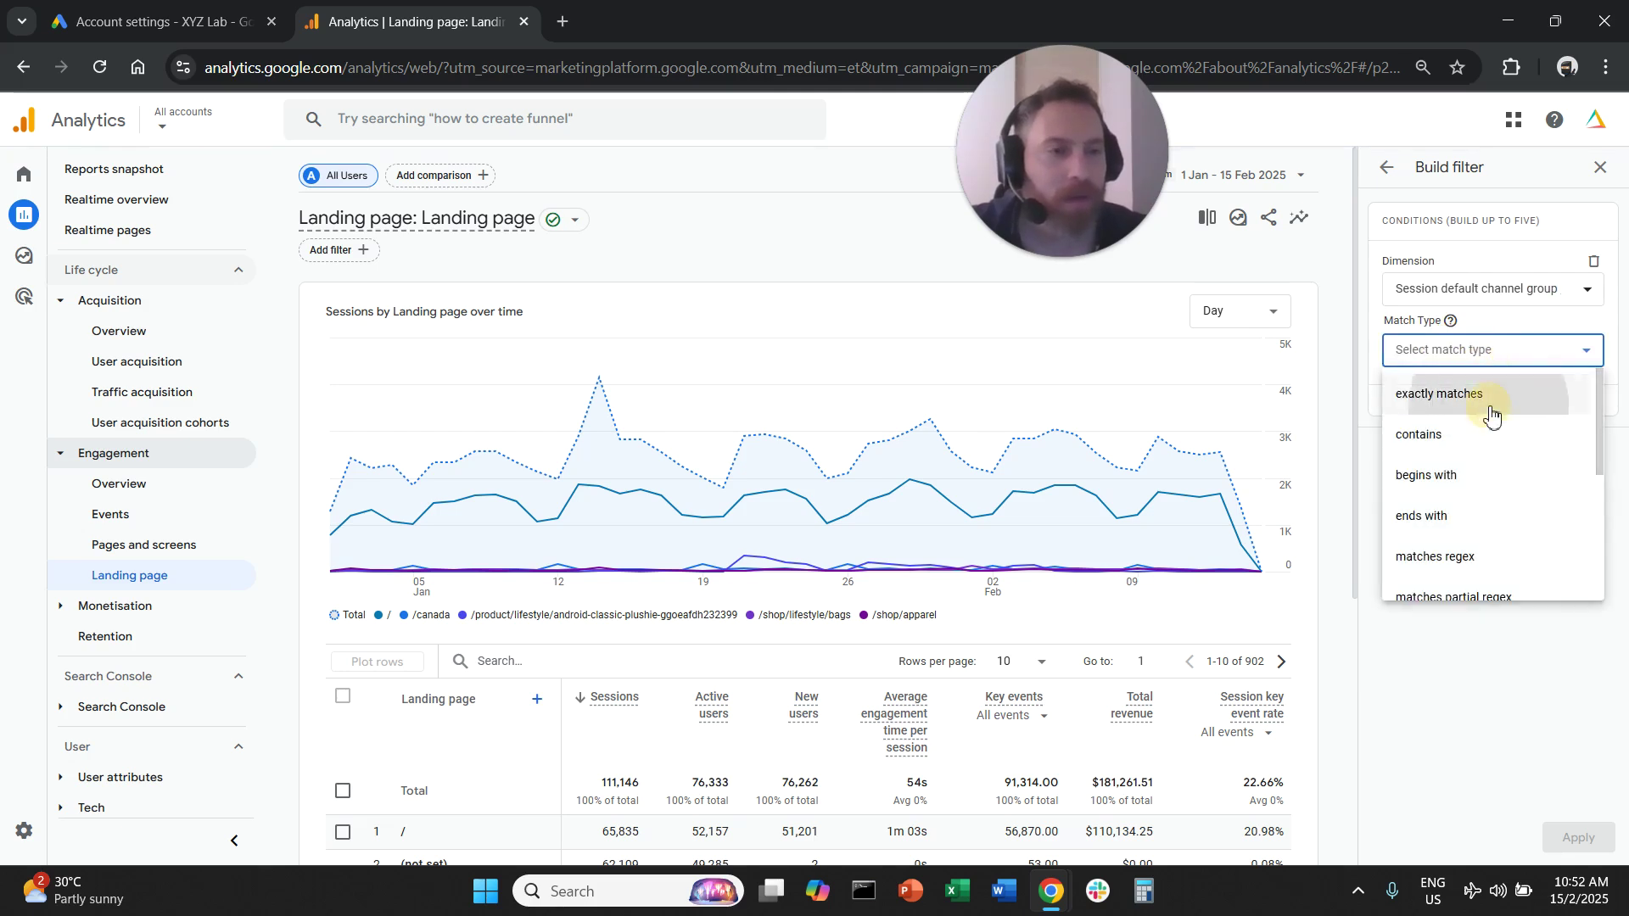
Set the filter values to Cross-network and Paid Search and apply the filter to the landing pages
left_click(1517, 410)
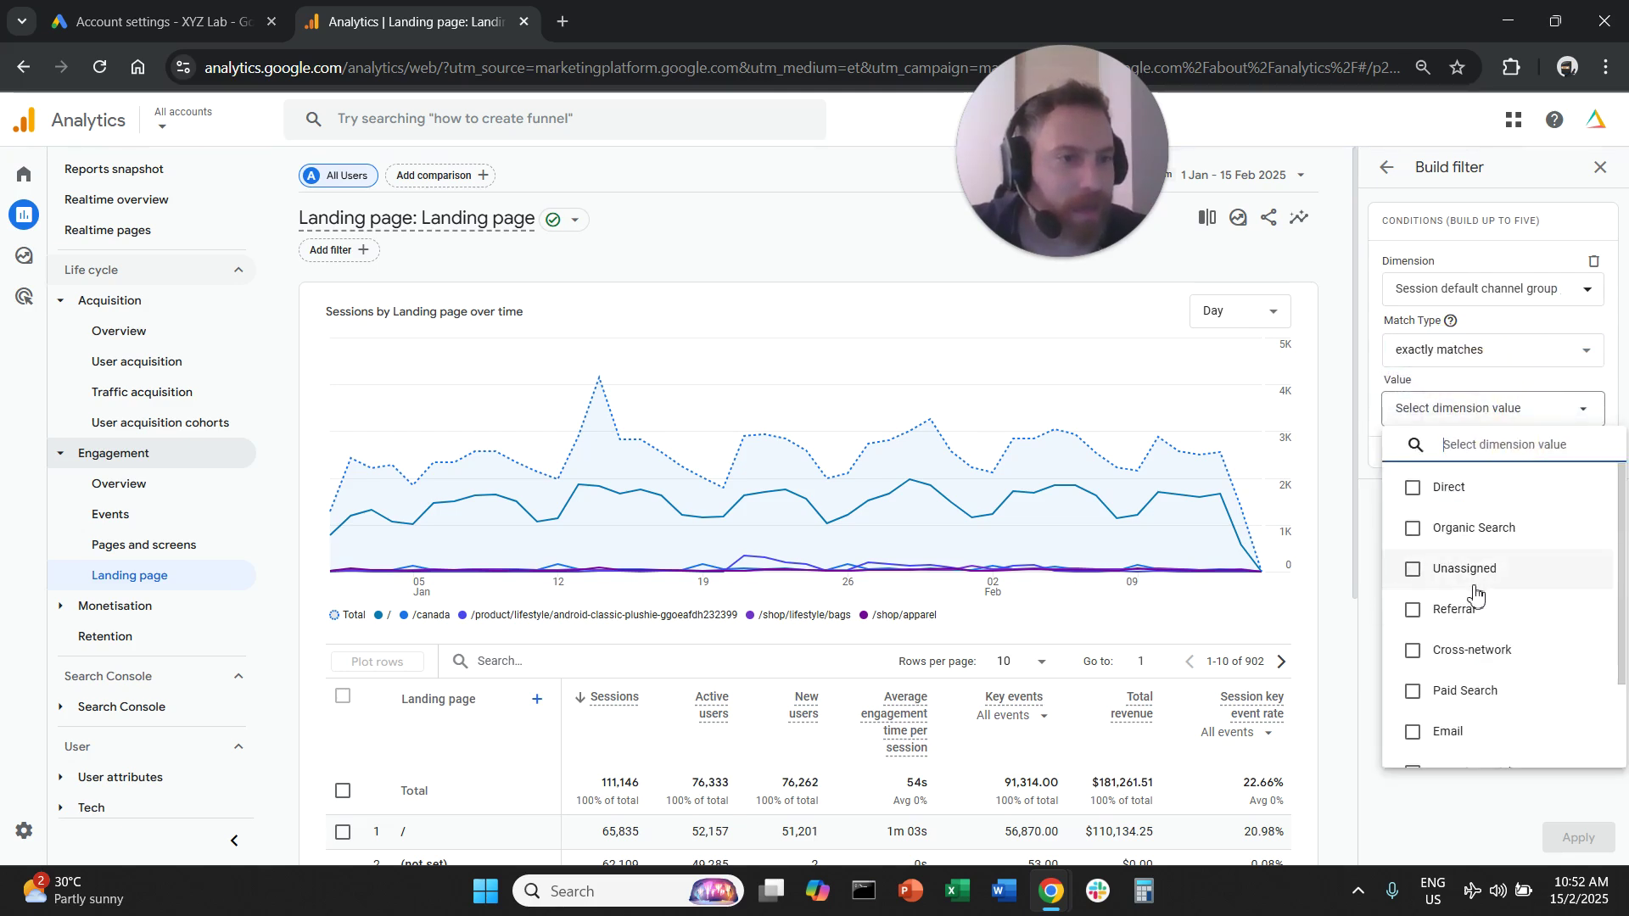
left_click(1415, 650)
scroll(1430, 613, "down", 2)
left_click(1413, 585)
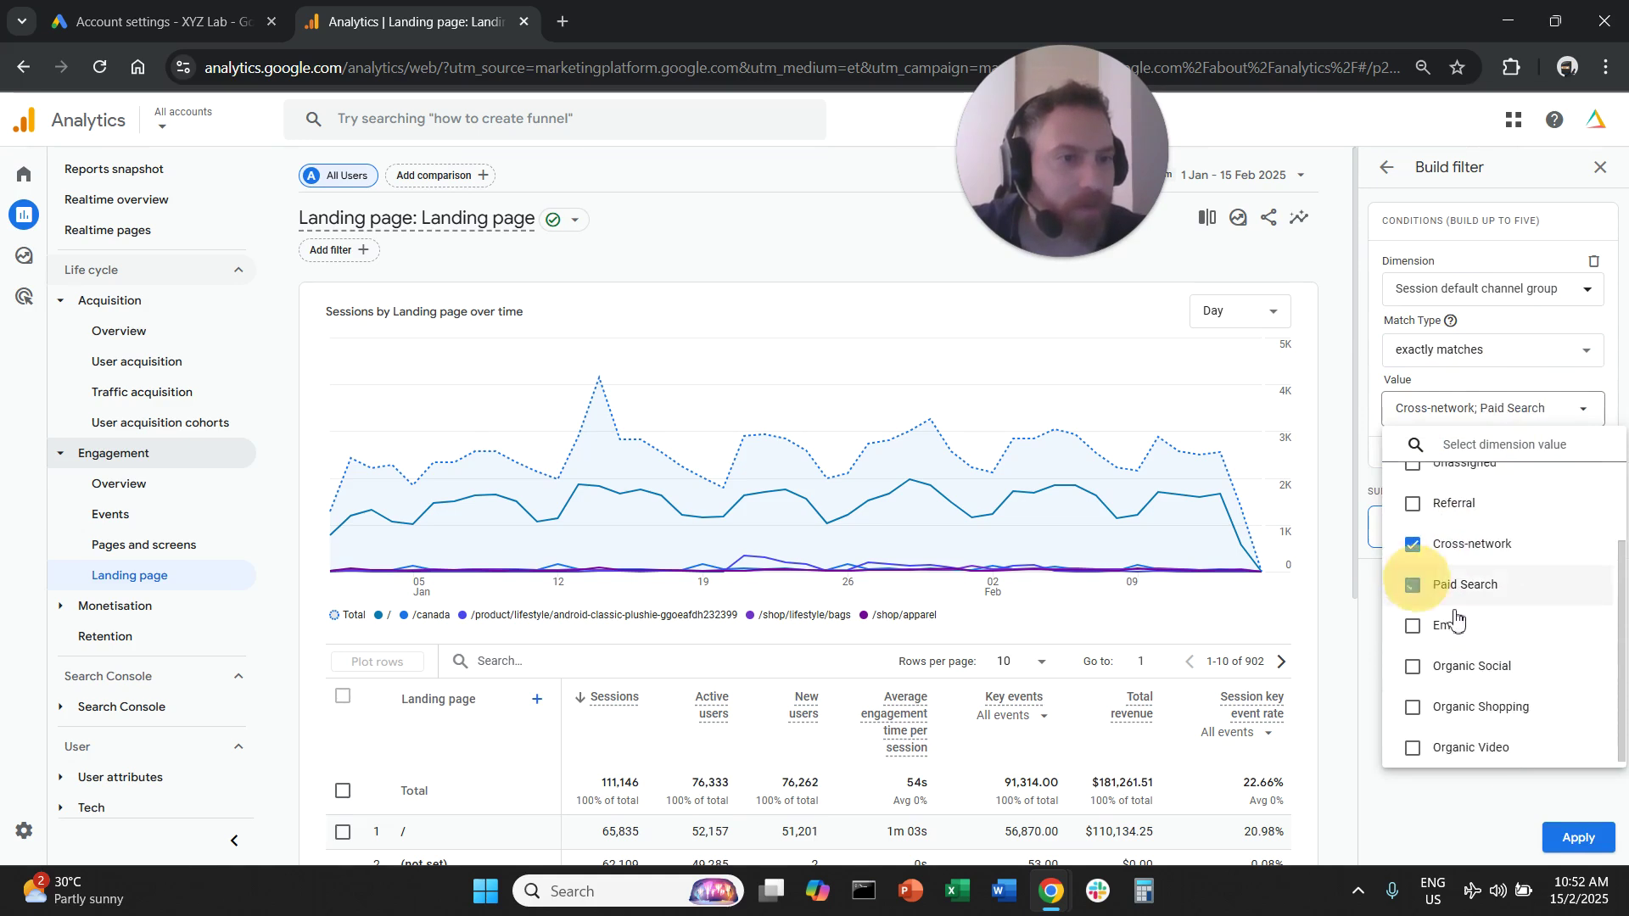
left_click(1461, 829)
left_click(1577, 838)
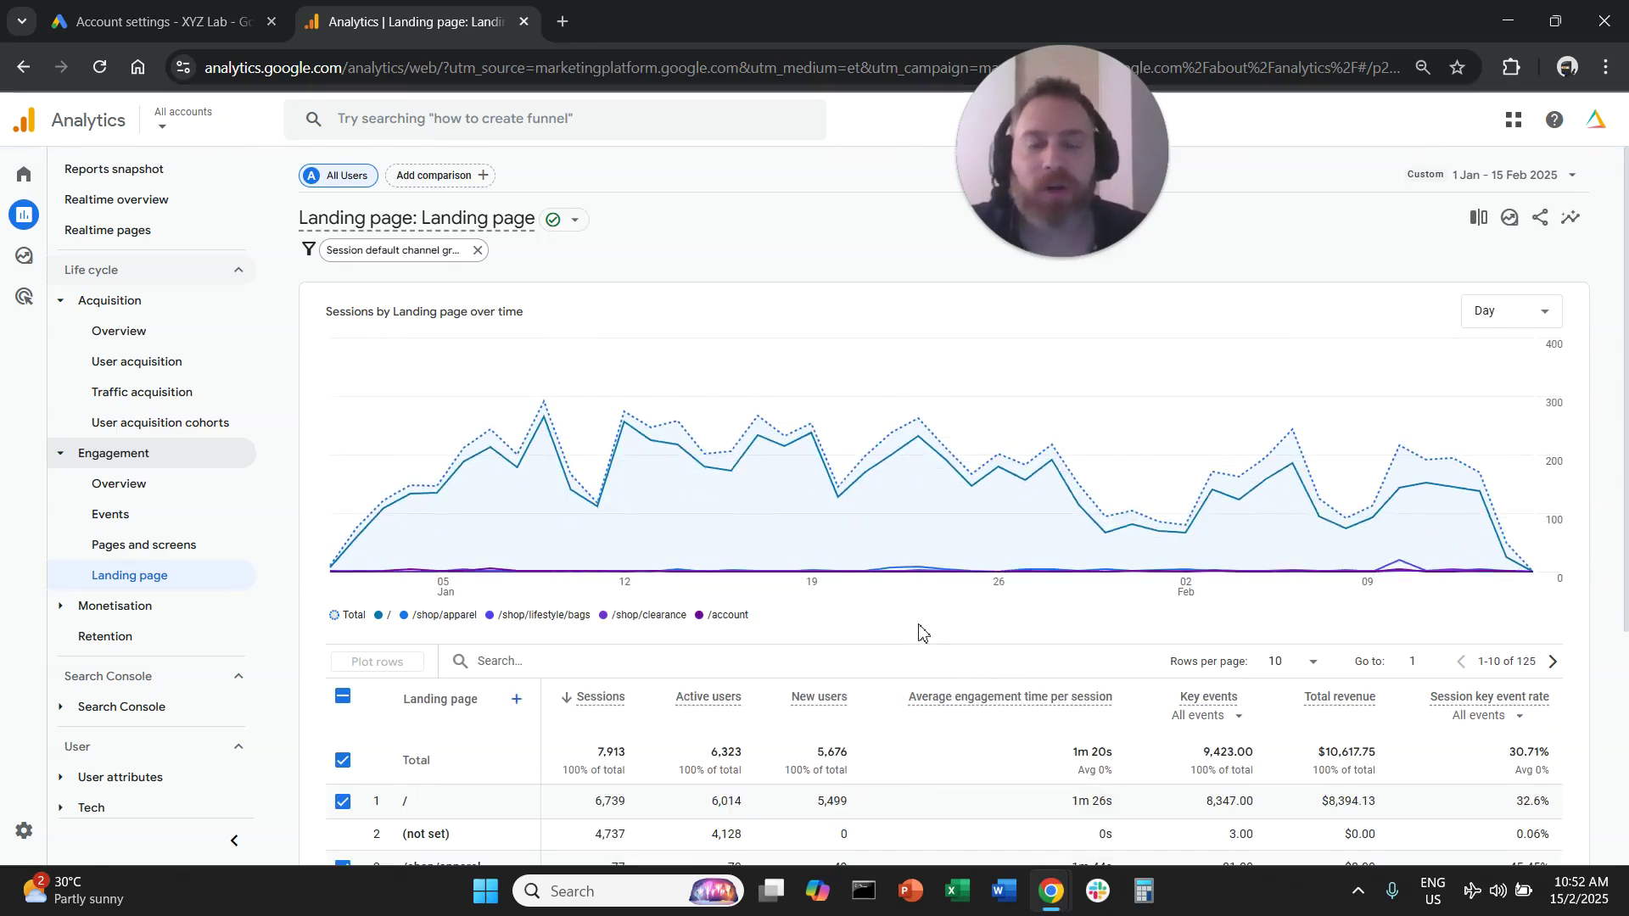
Deselect all plotted rows and review the filtered landing pages and the applied channel group condition
scroll(957, 571, "down", 3)
left_click(343, 485)
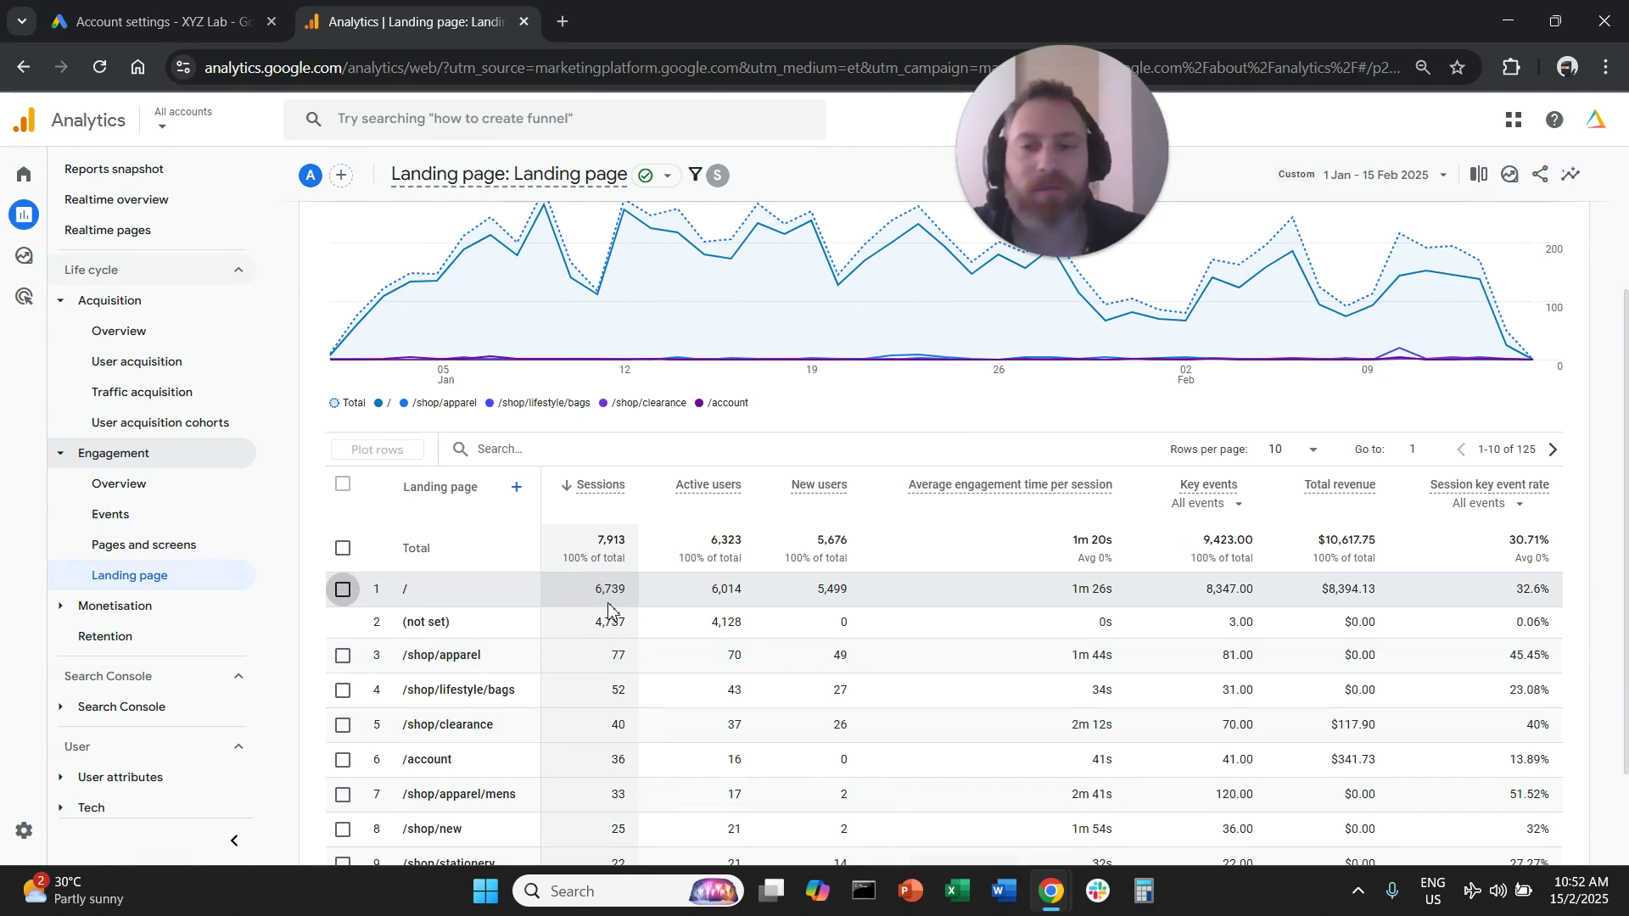
scroll(594, 620, "up", 3)
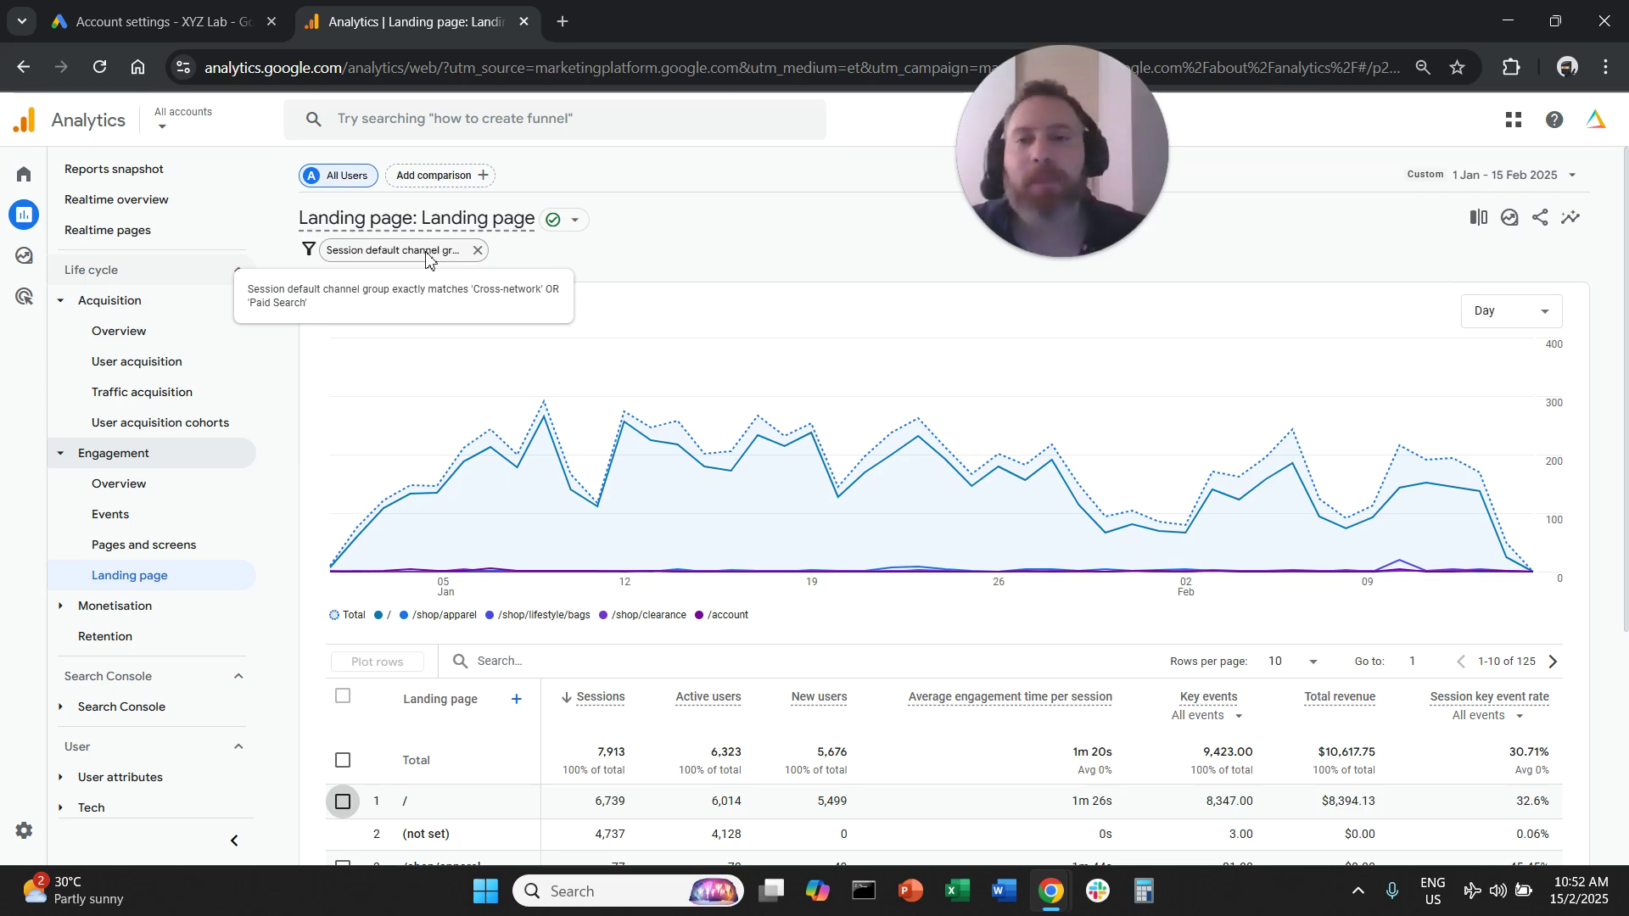
scroll(653, 586, "down", 4)
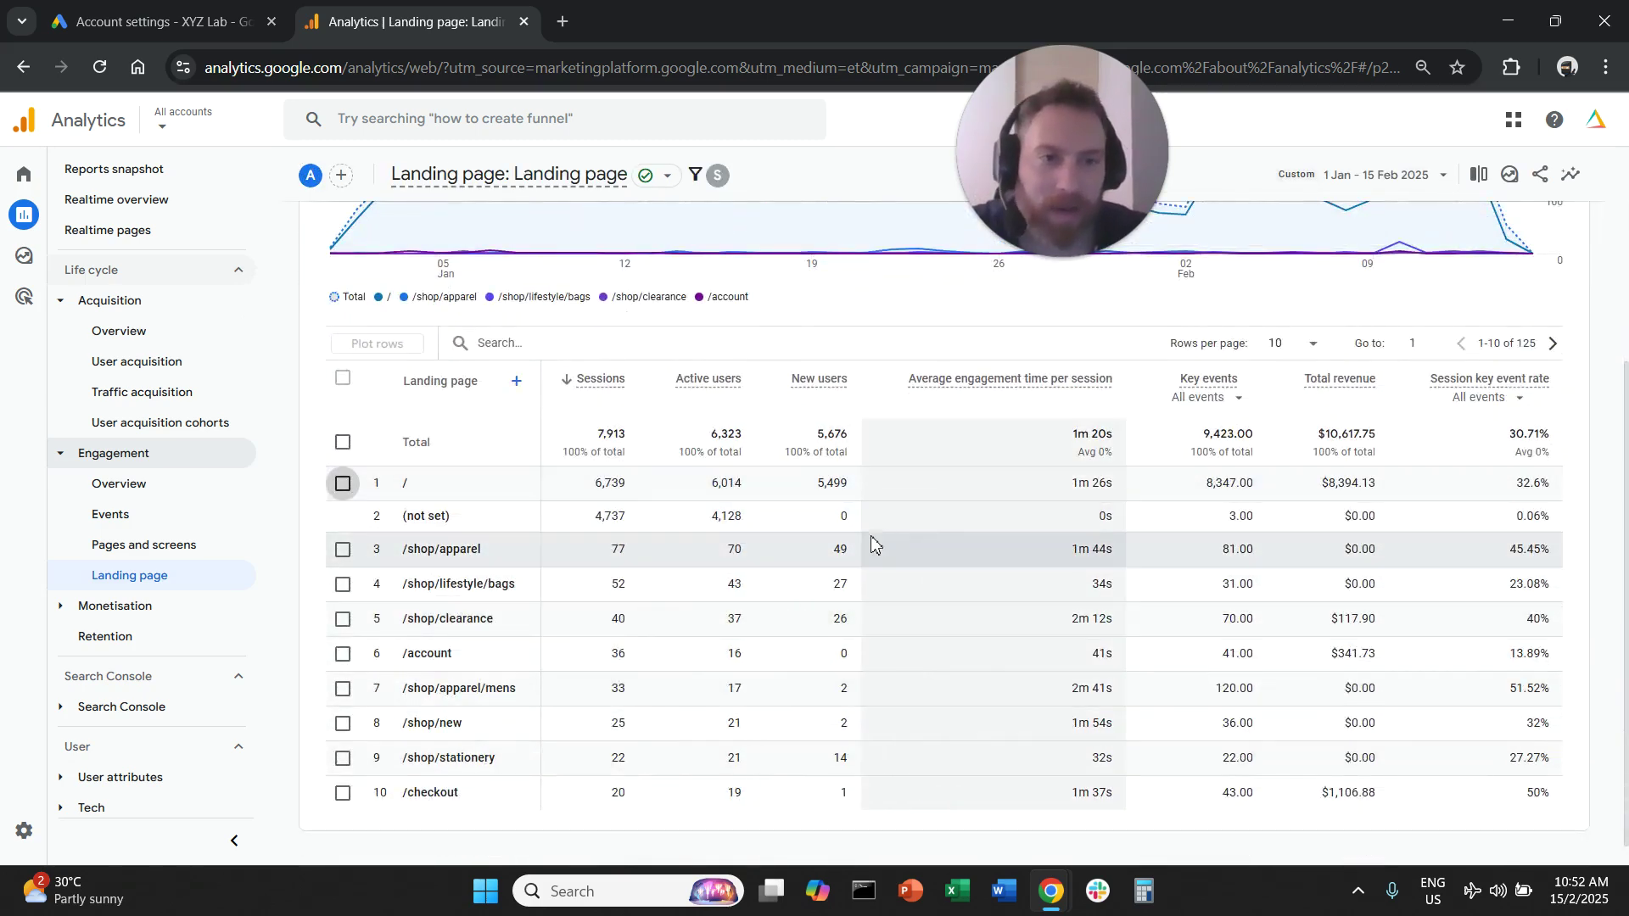
Restrict the Key events column to a single event and sort the landing pages by key events in descending order
left_click(1237, 398)
left_click(800, 478)
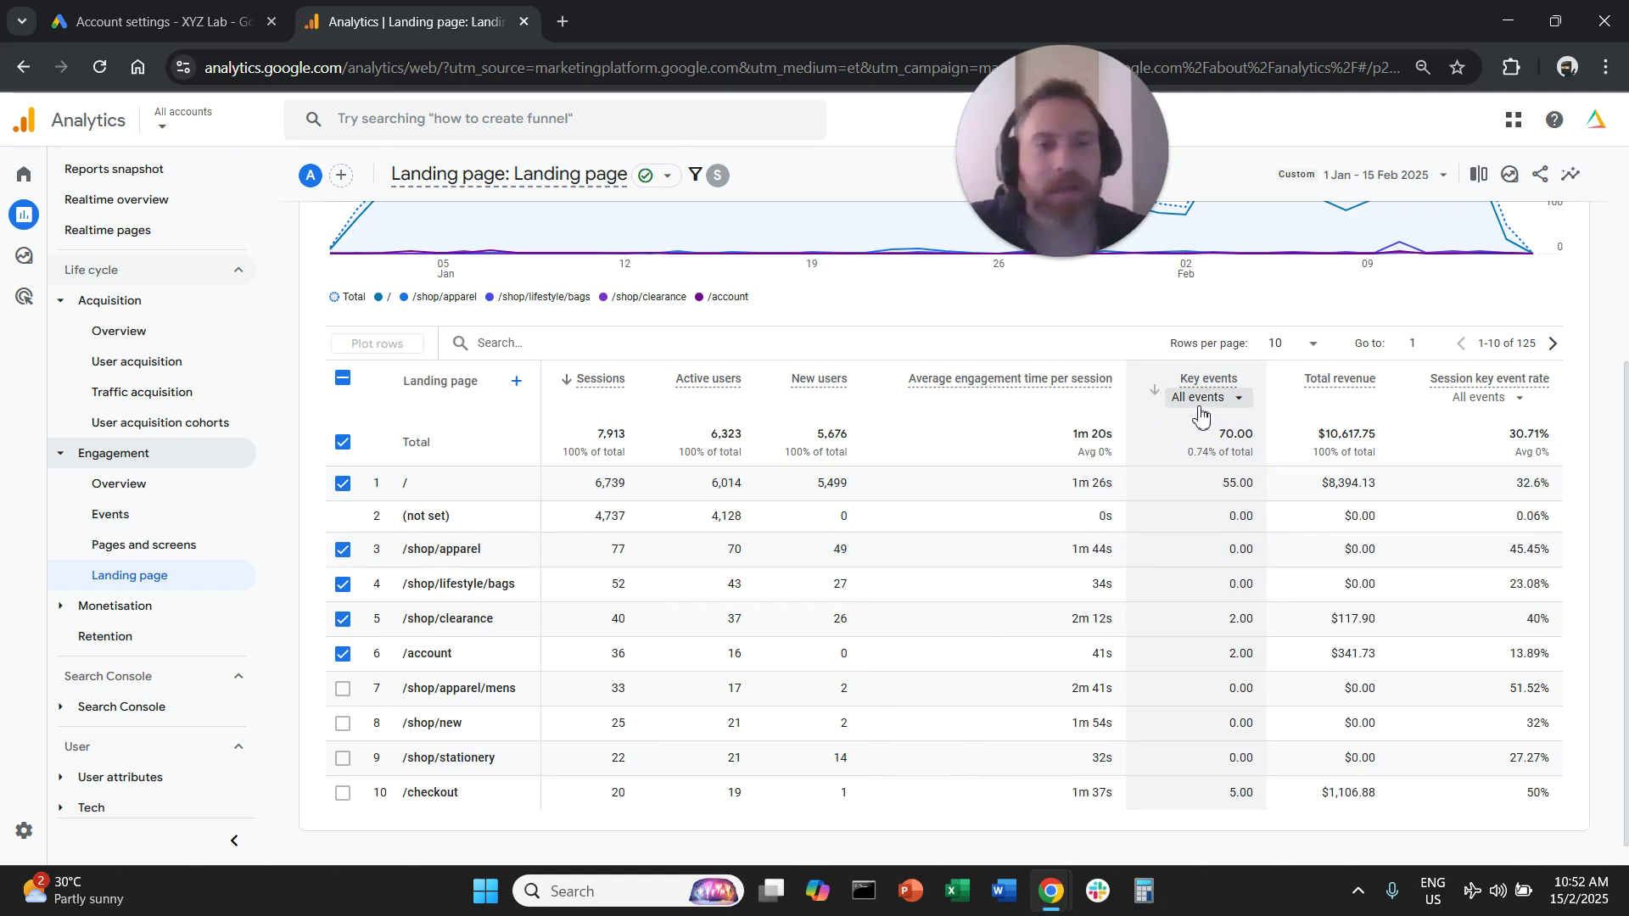
left_click(1156, 404)
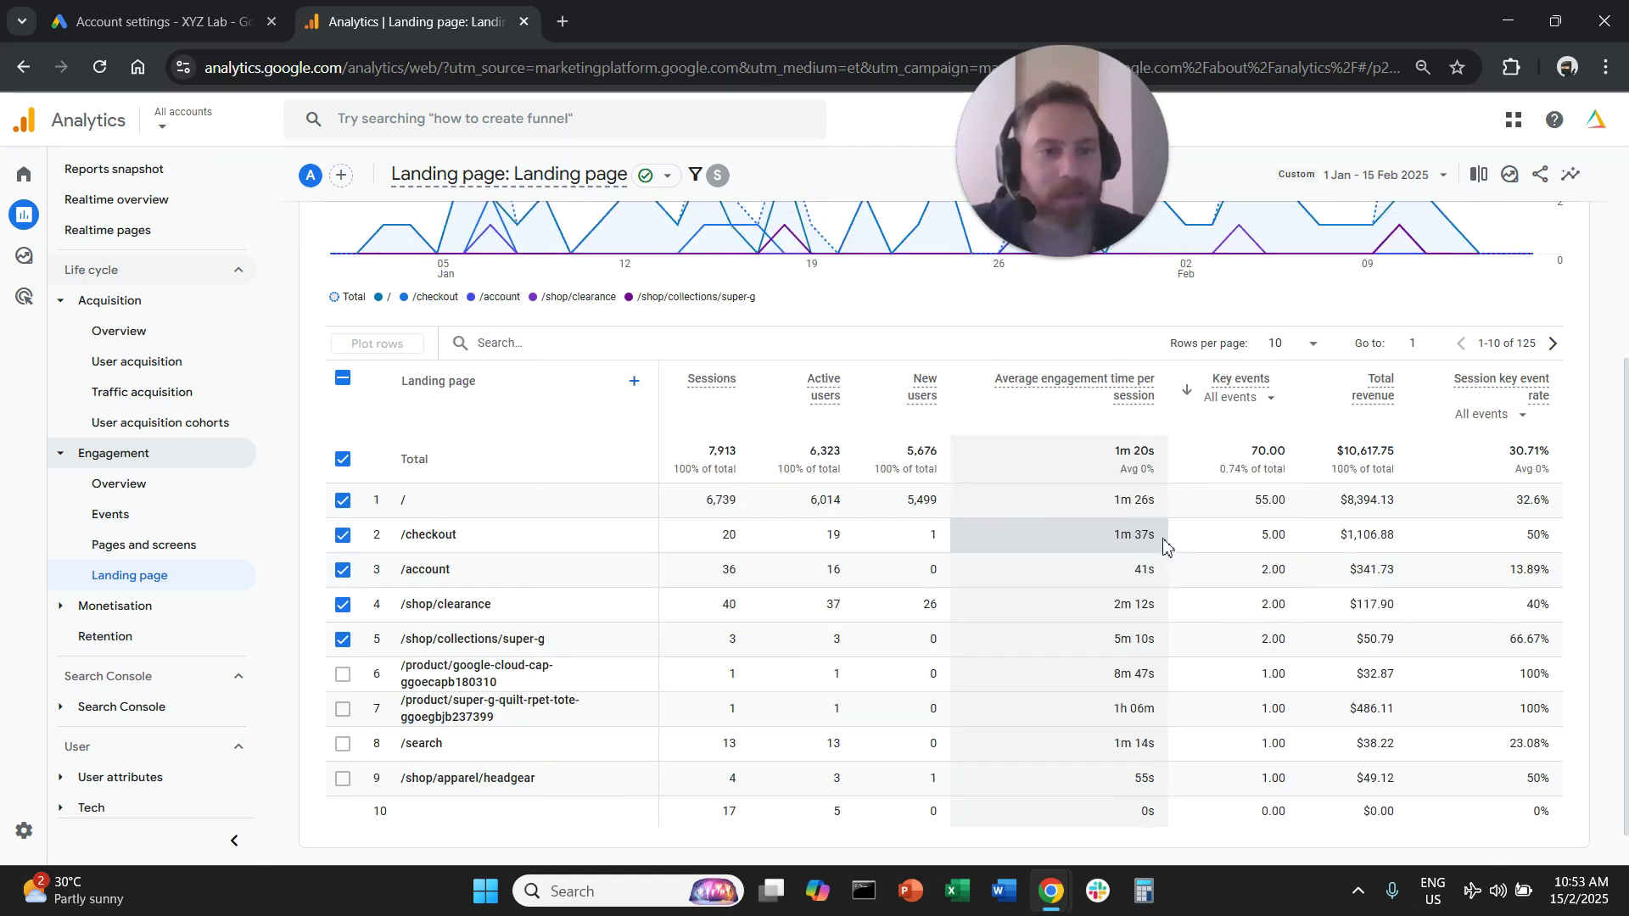
Deselect all plotted rows in the sorted table and highlight the /shop/collections/super-g landing page
left_click(351, 382)
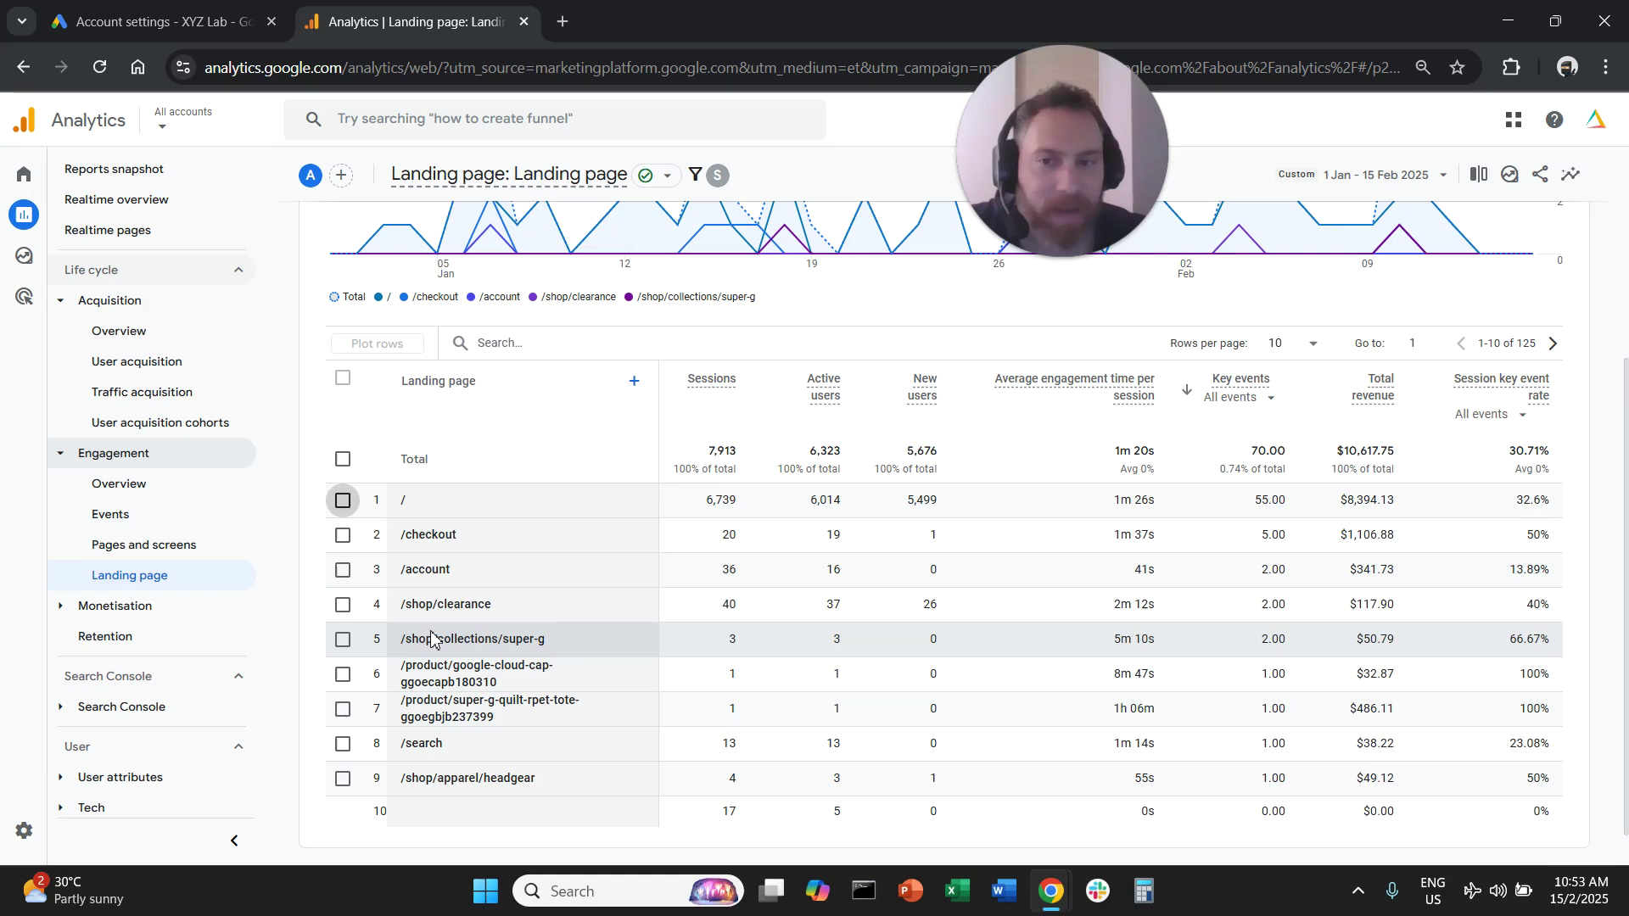
left_click_drag(417, 641, 553, 648)
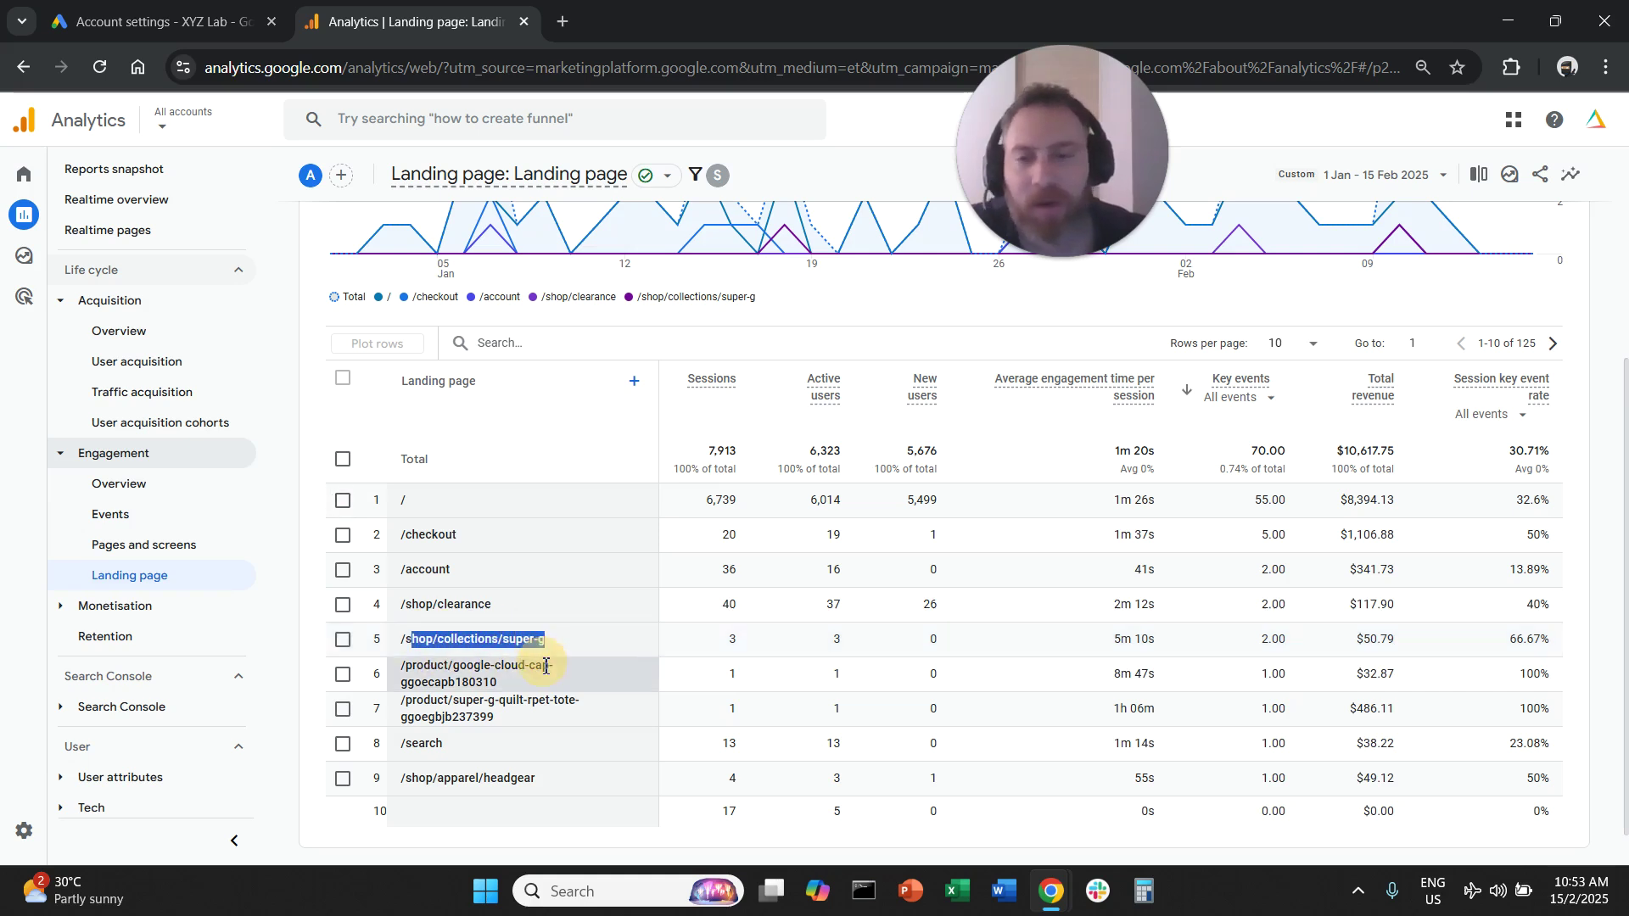
Compare key events, total revenue and session key event rate of the /shop/collections/super-g, super-g quilt tote and home (/) landing pages
double_click(1273, 641)
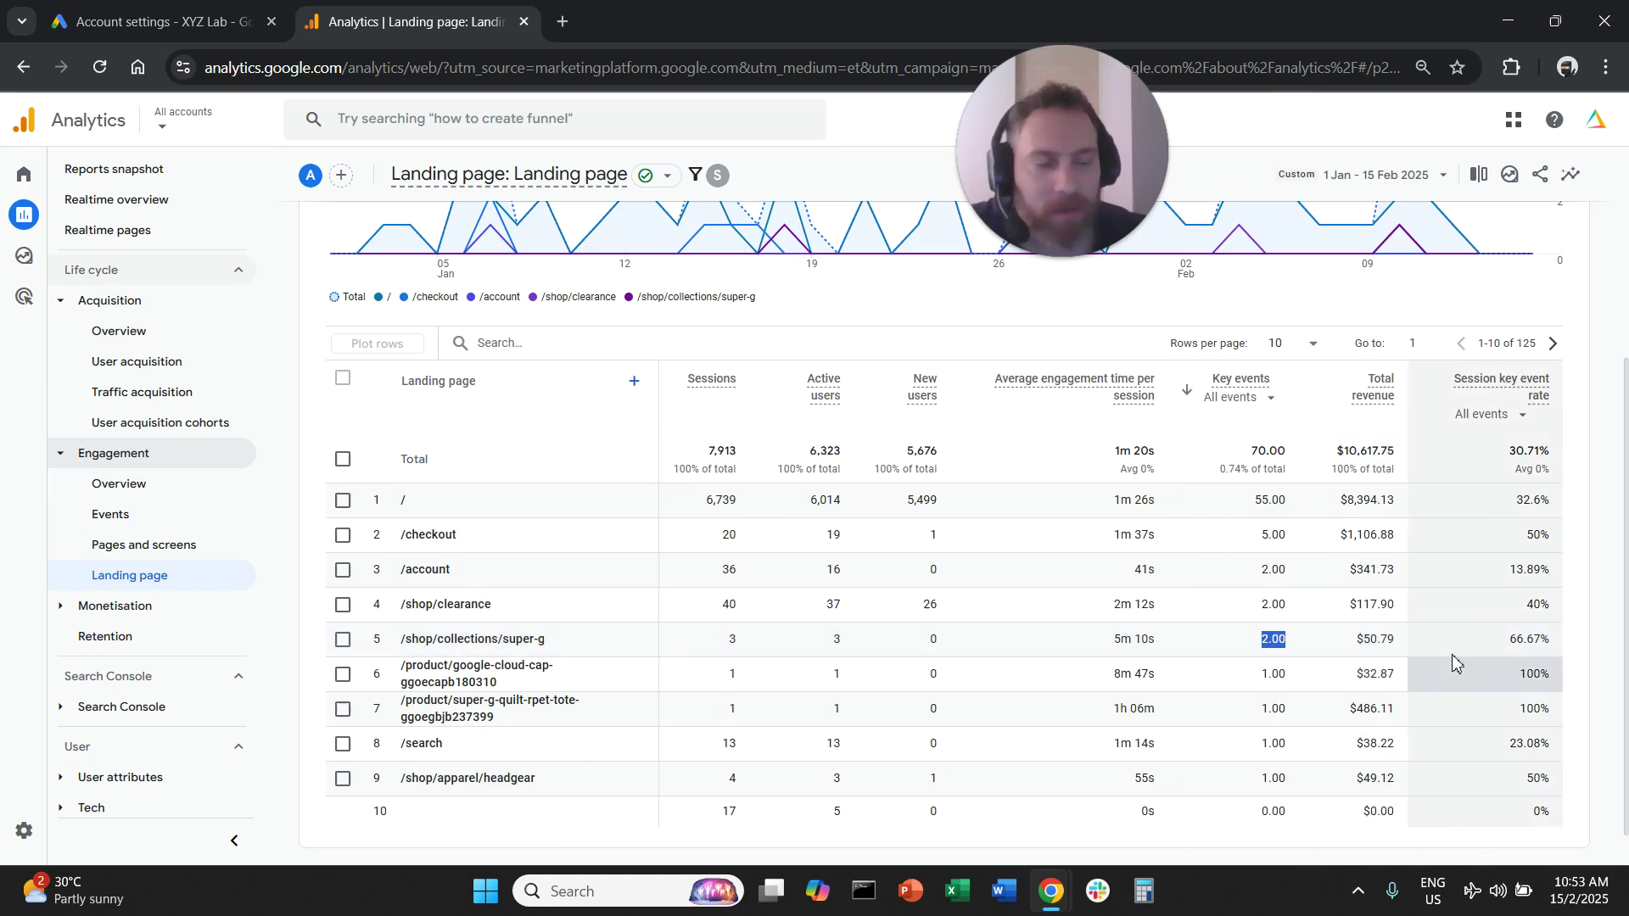
left_click_drag(413, 709, 530, 720)
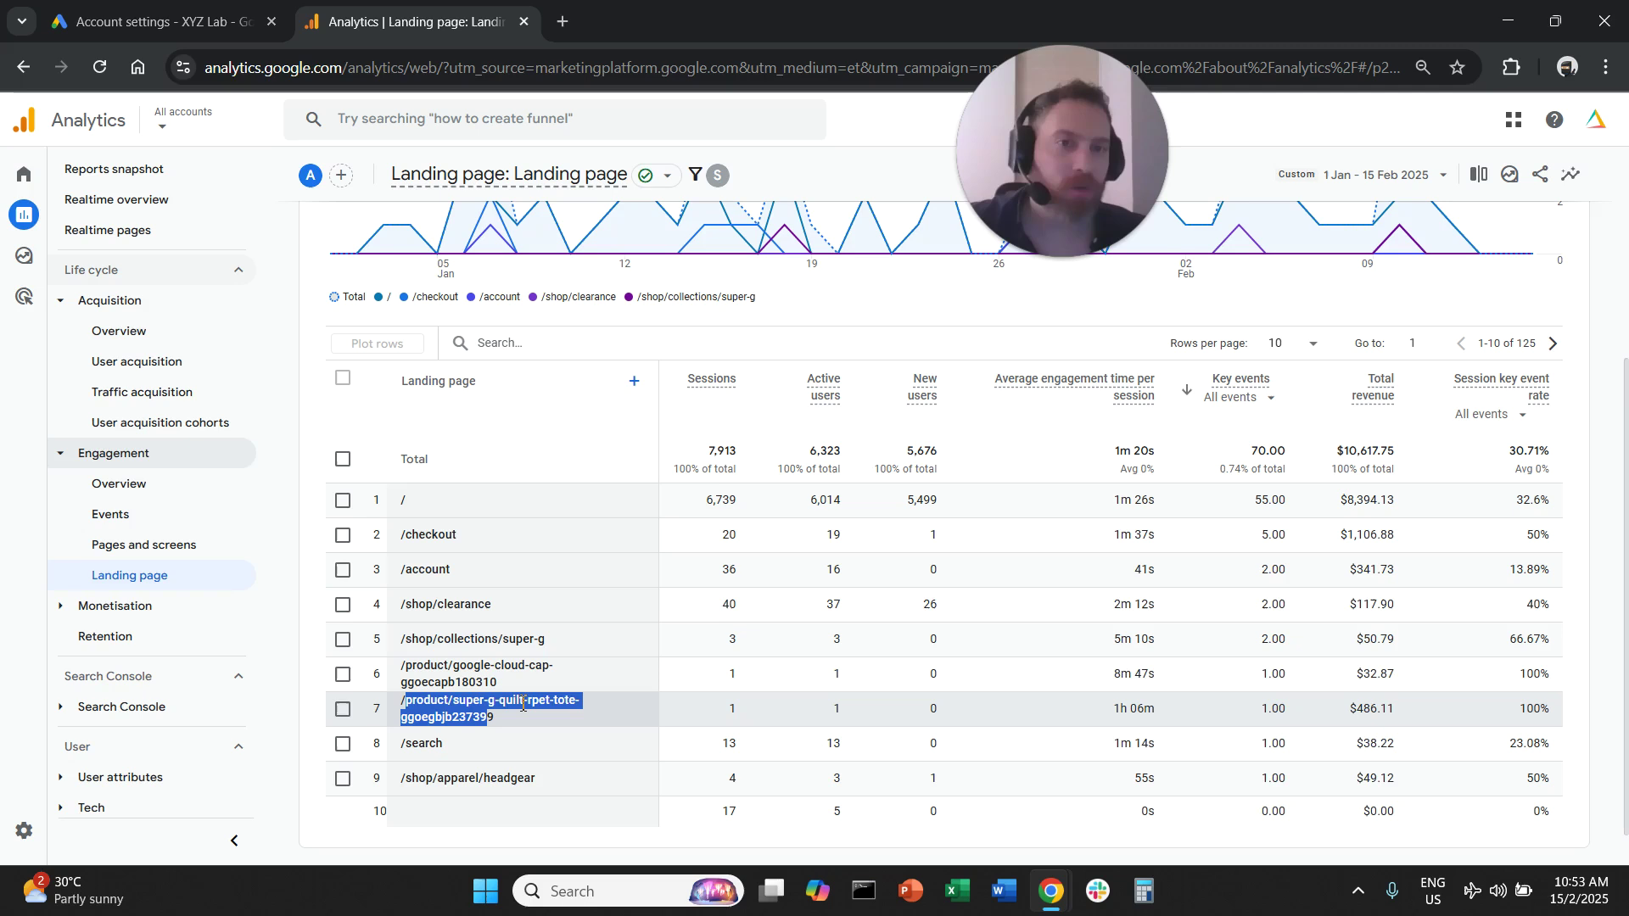
scroll(544, 700, "down", 1)
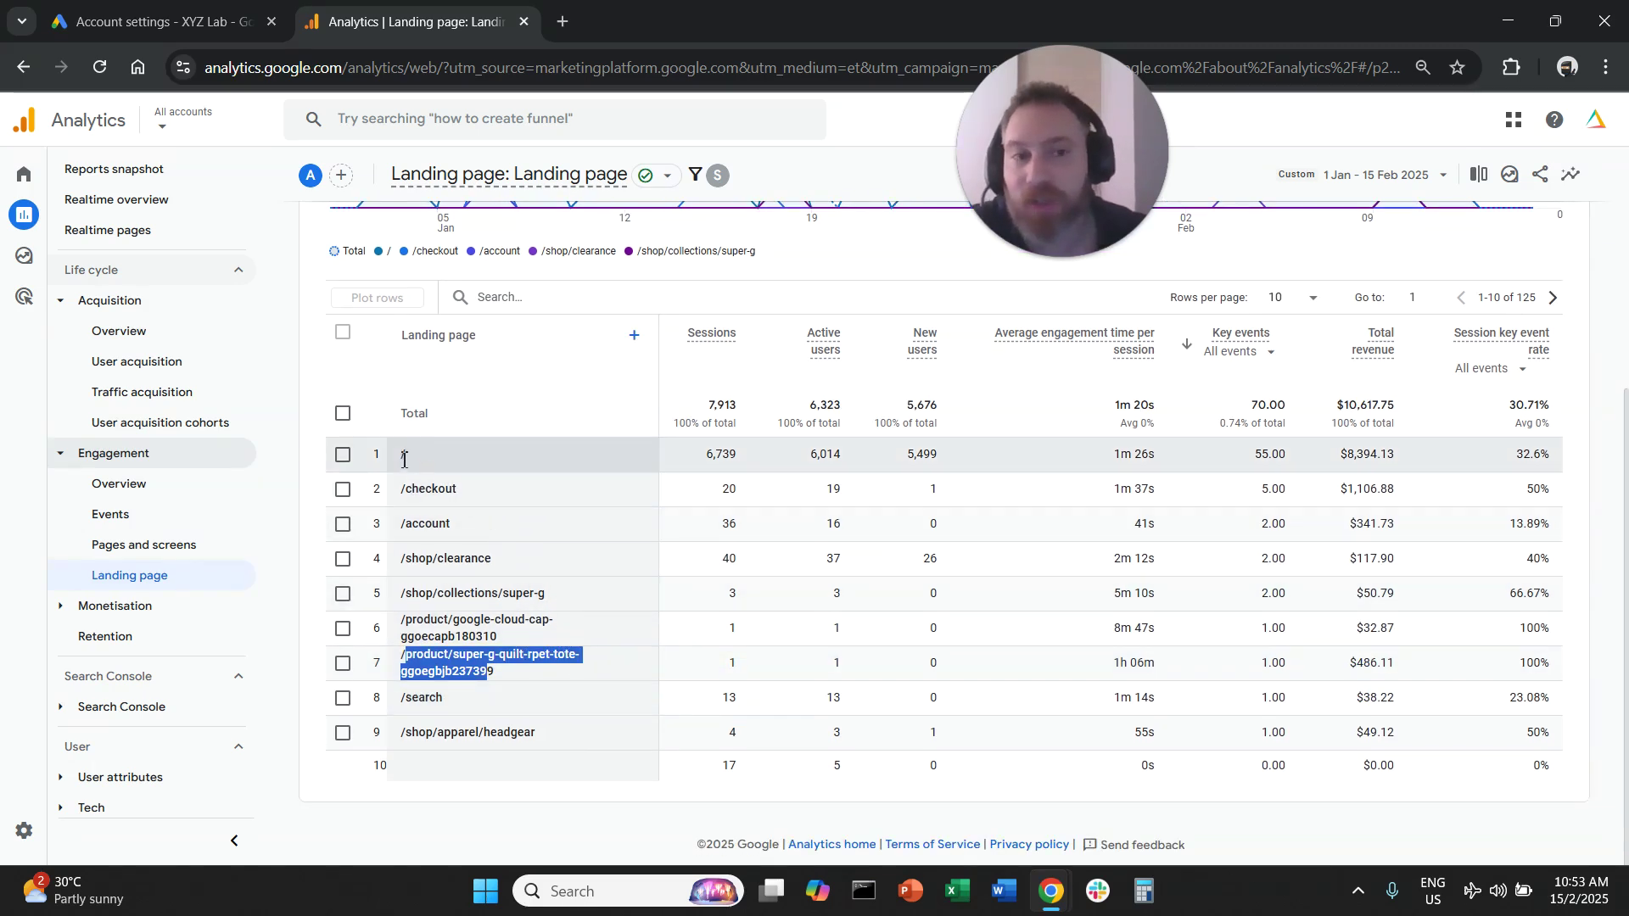
left_click_drag(399, 454, 409, 455)
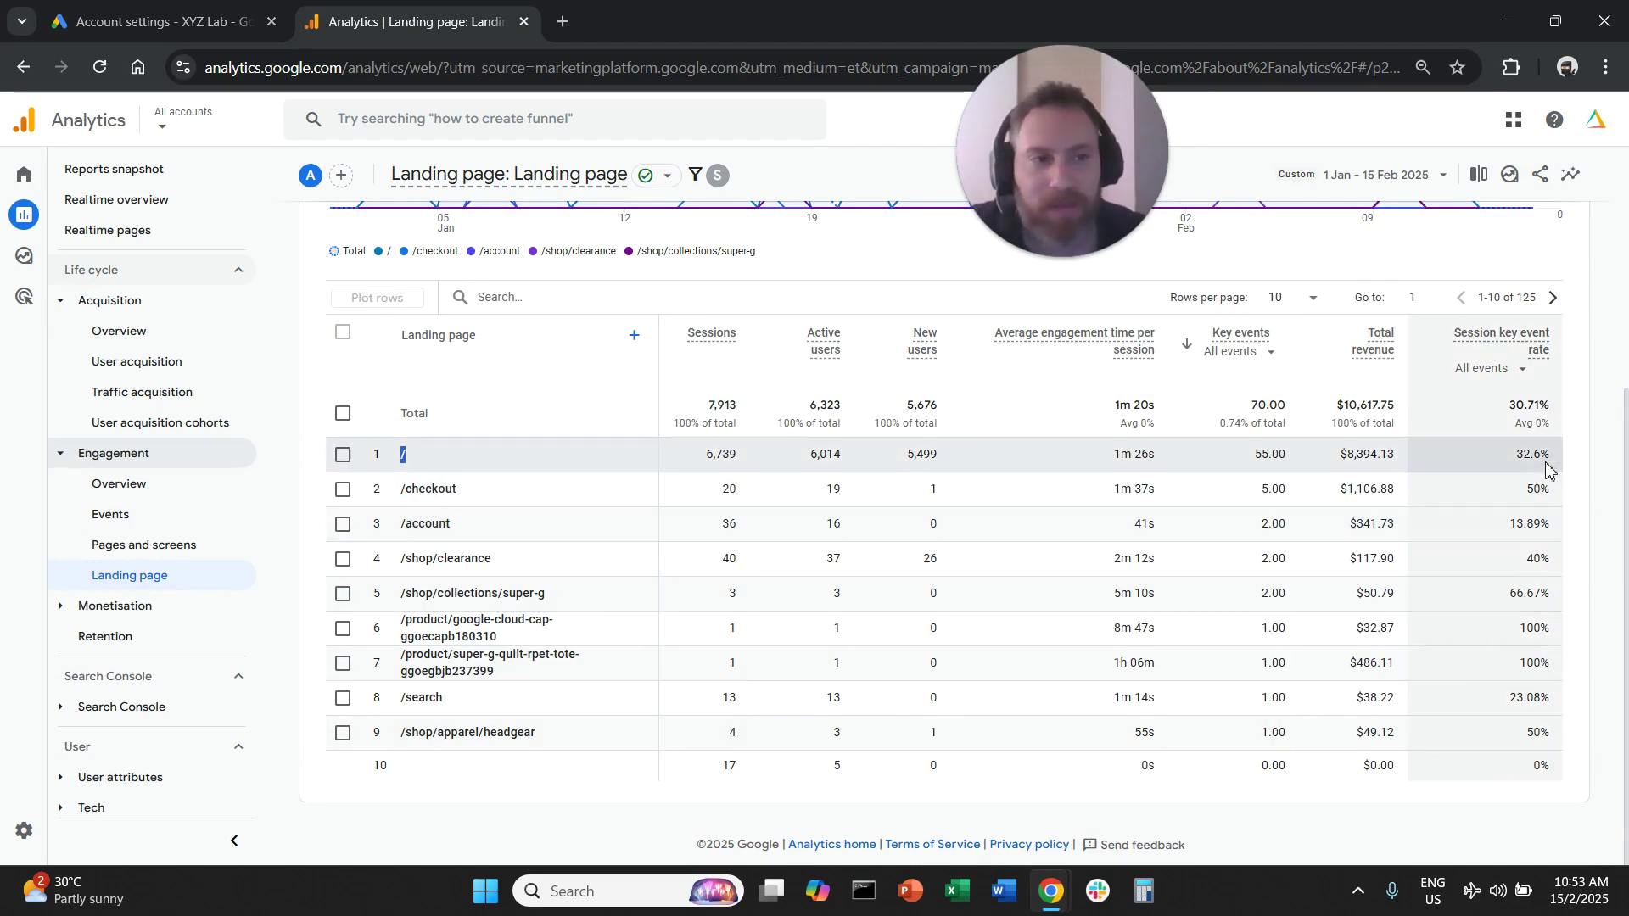
left_click(1508, 464, "shift")
left_click(1524, 492)
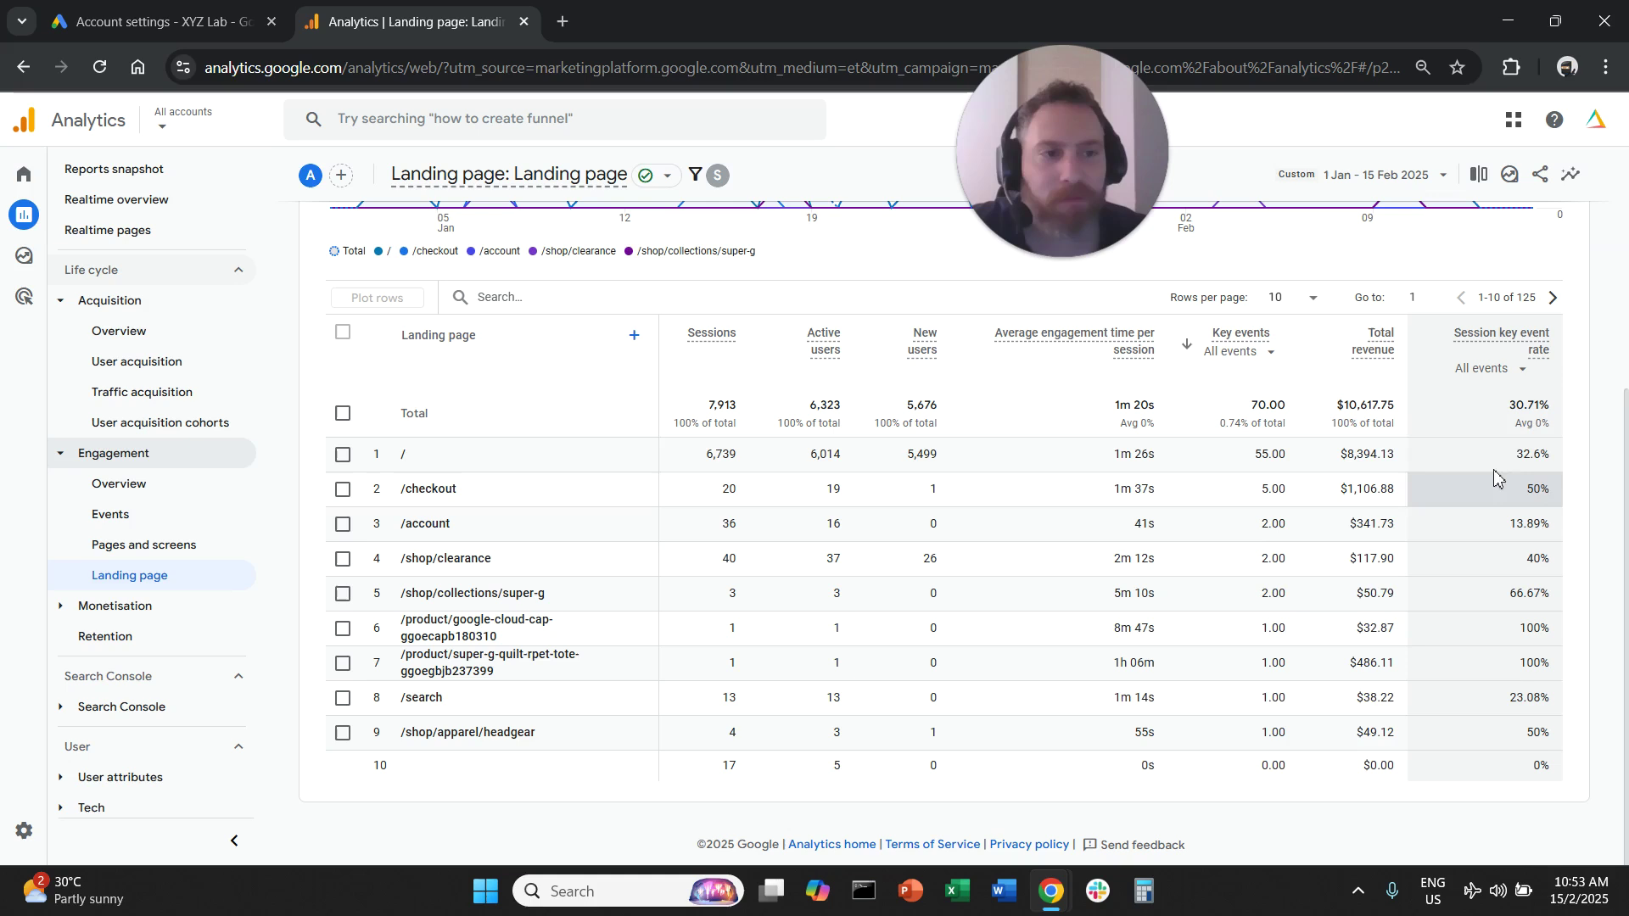
double_click(1367, 455)
double_click(1270, 455)
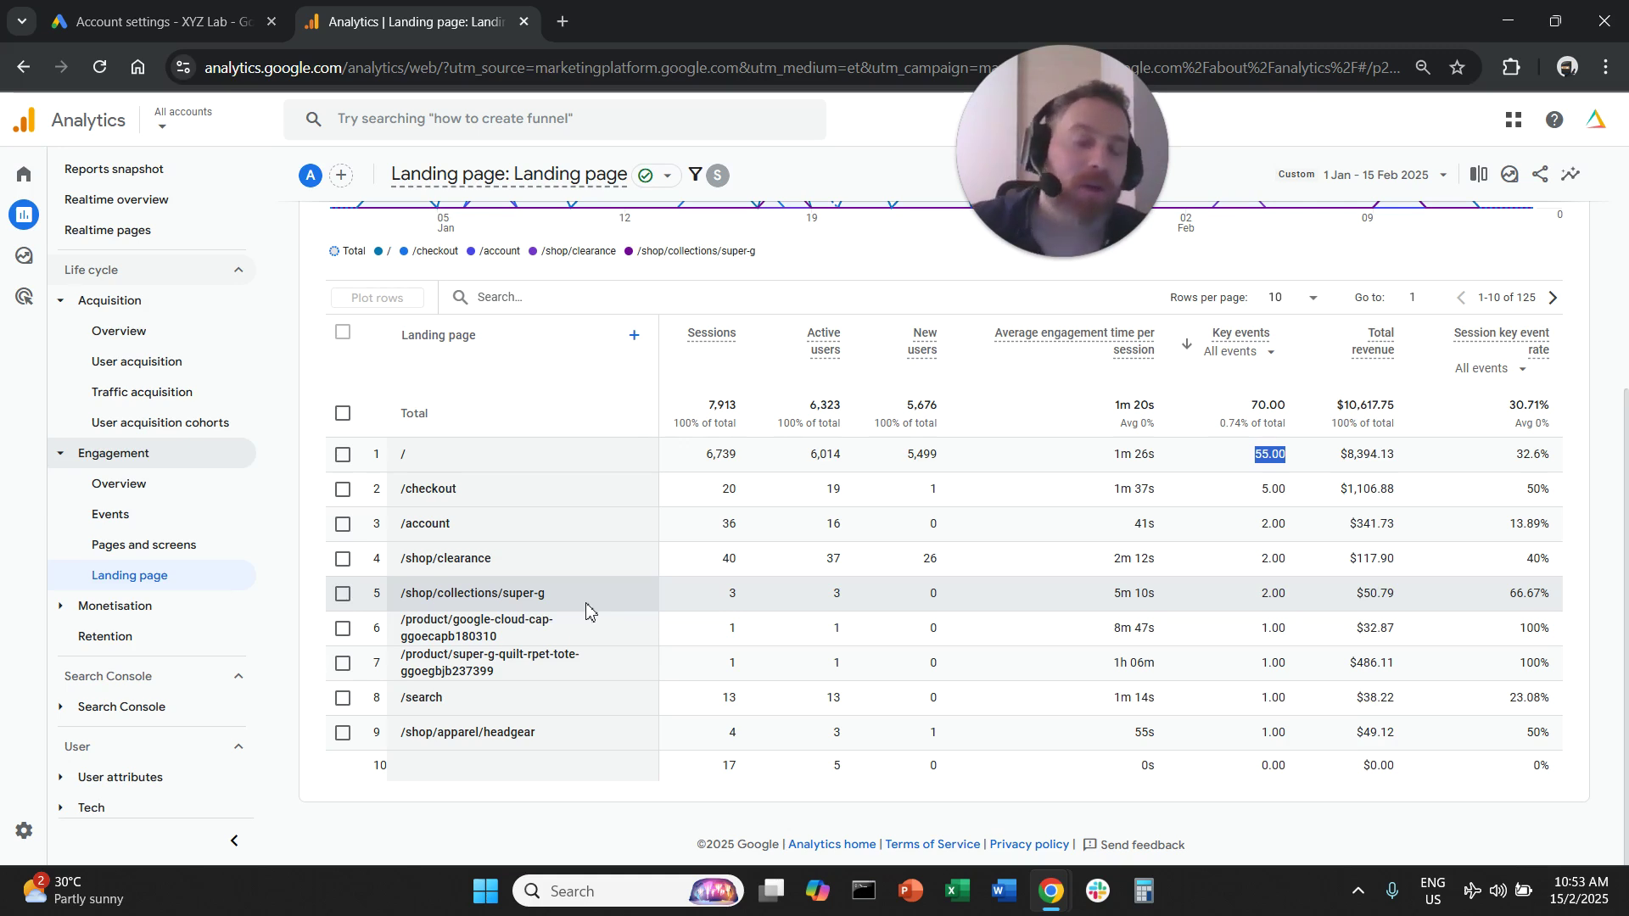
Sort the landing pages by sessions in descending order, deselect all plotted rows, and examine the sessions and key events of /shop/apparel
left_click(682, 344)
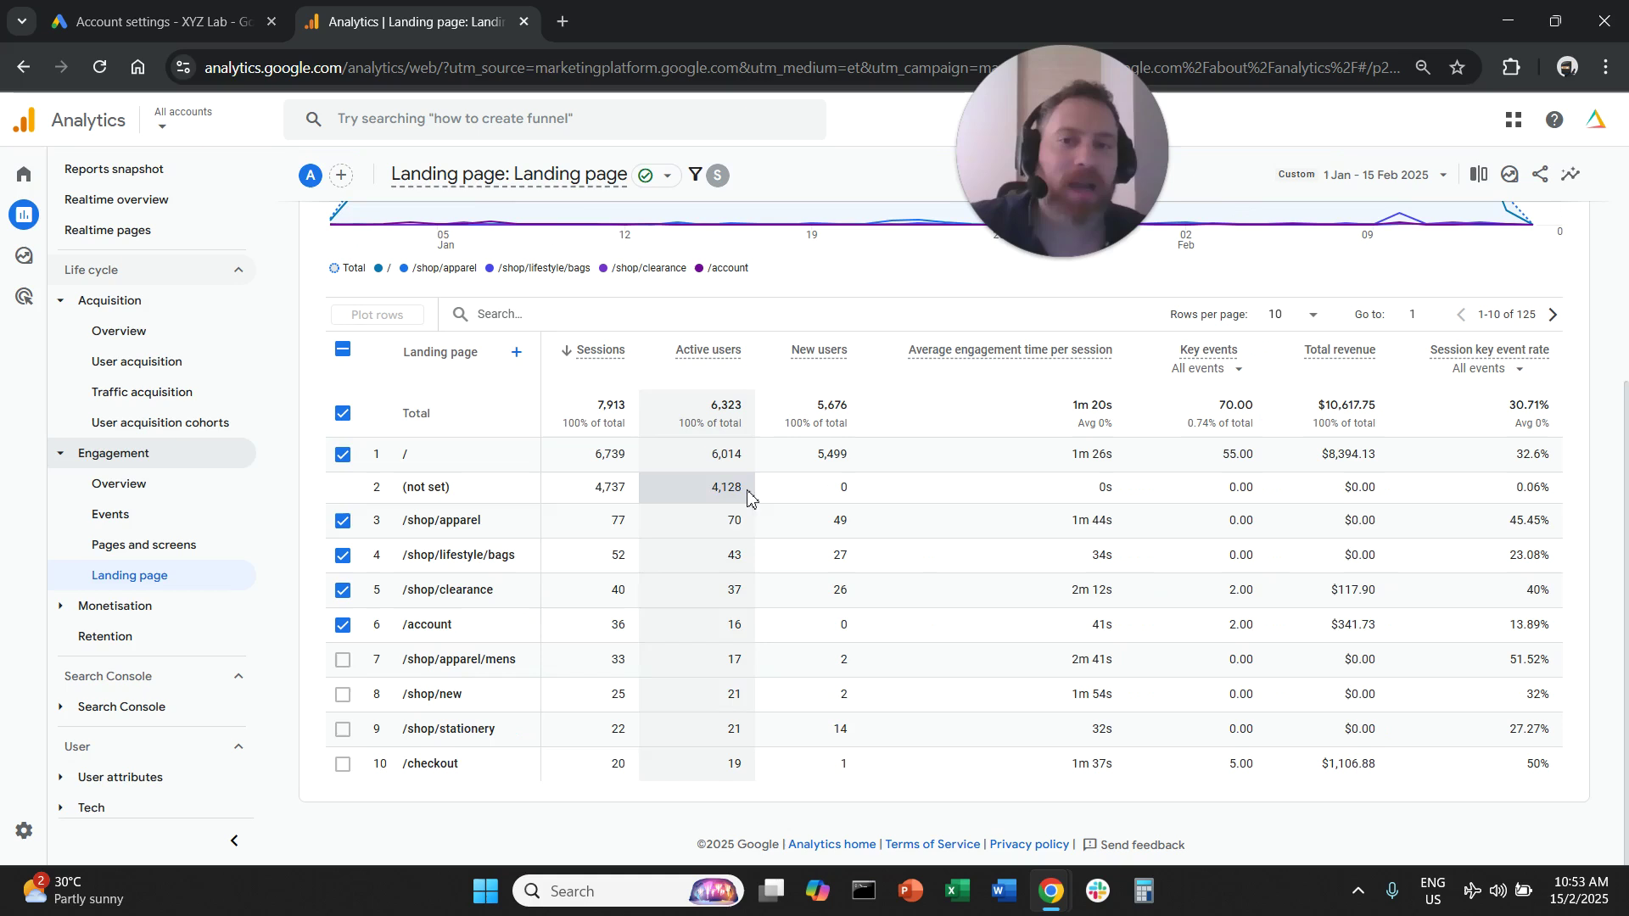
left_click(343, 349)
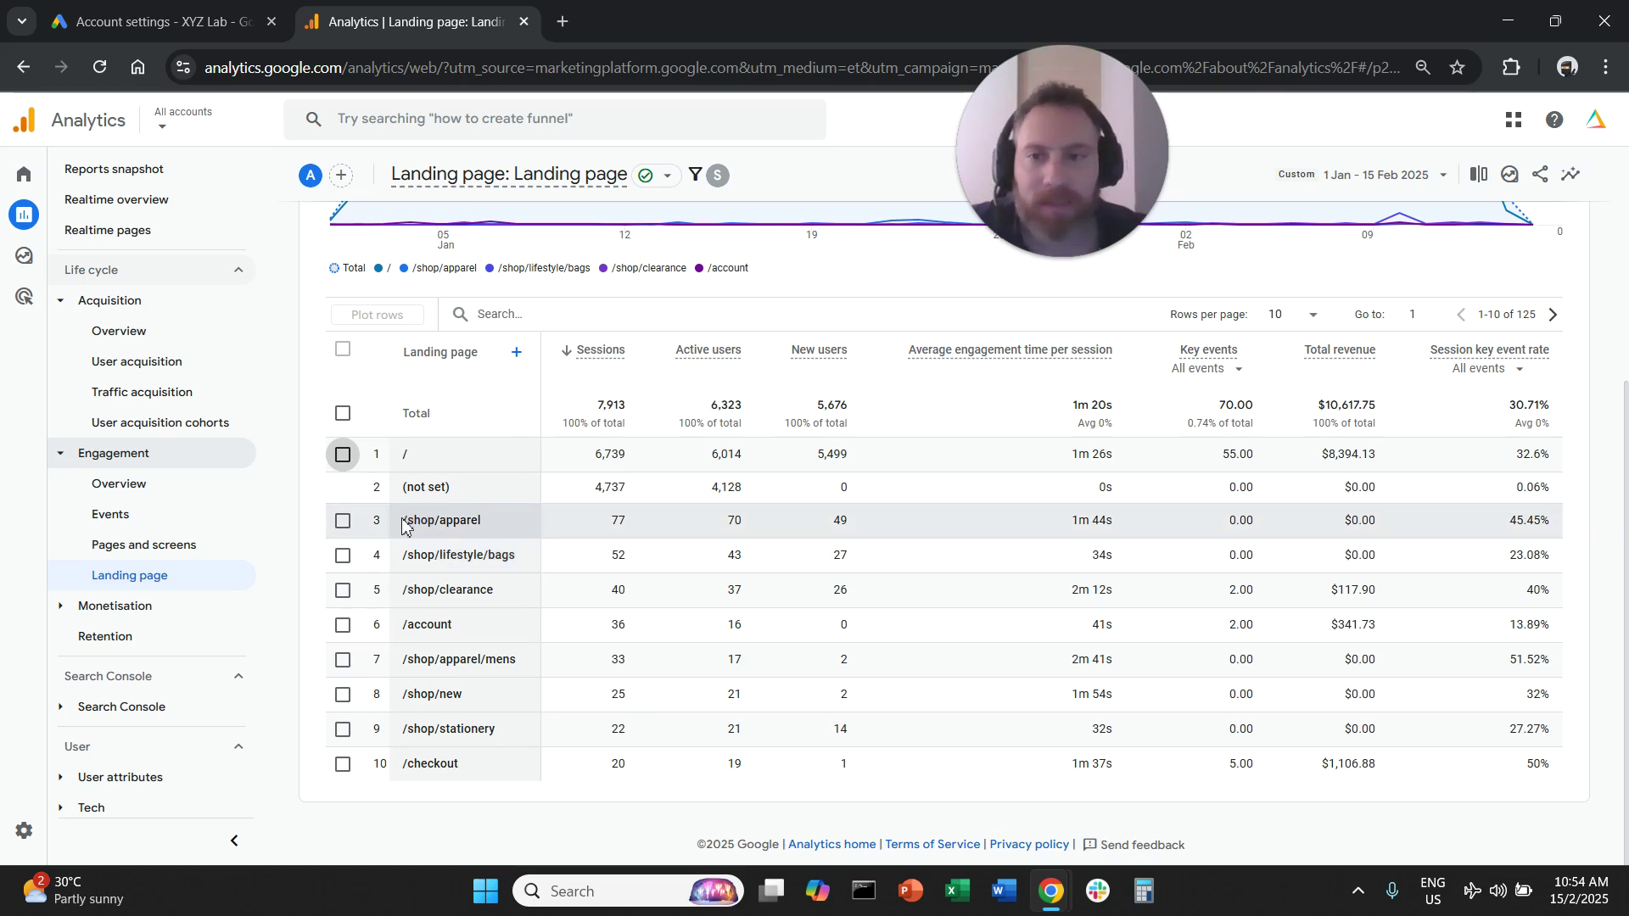
left_click_drag(403, 521, 484, 530)
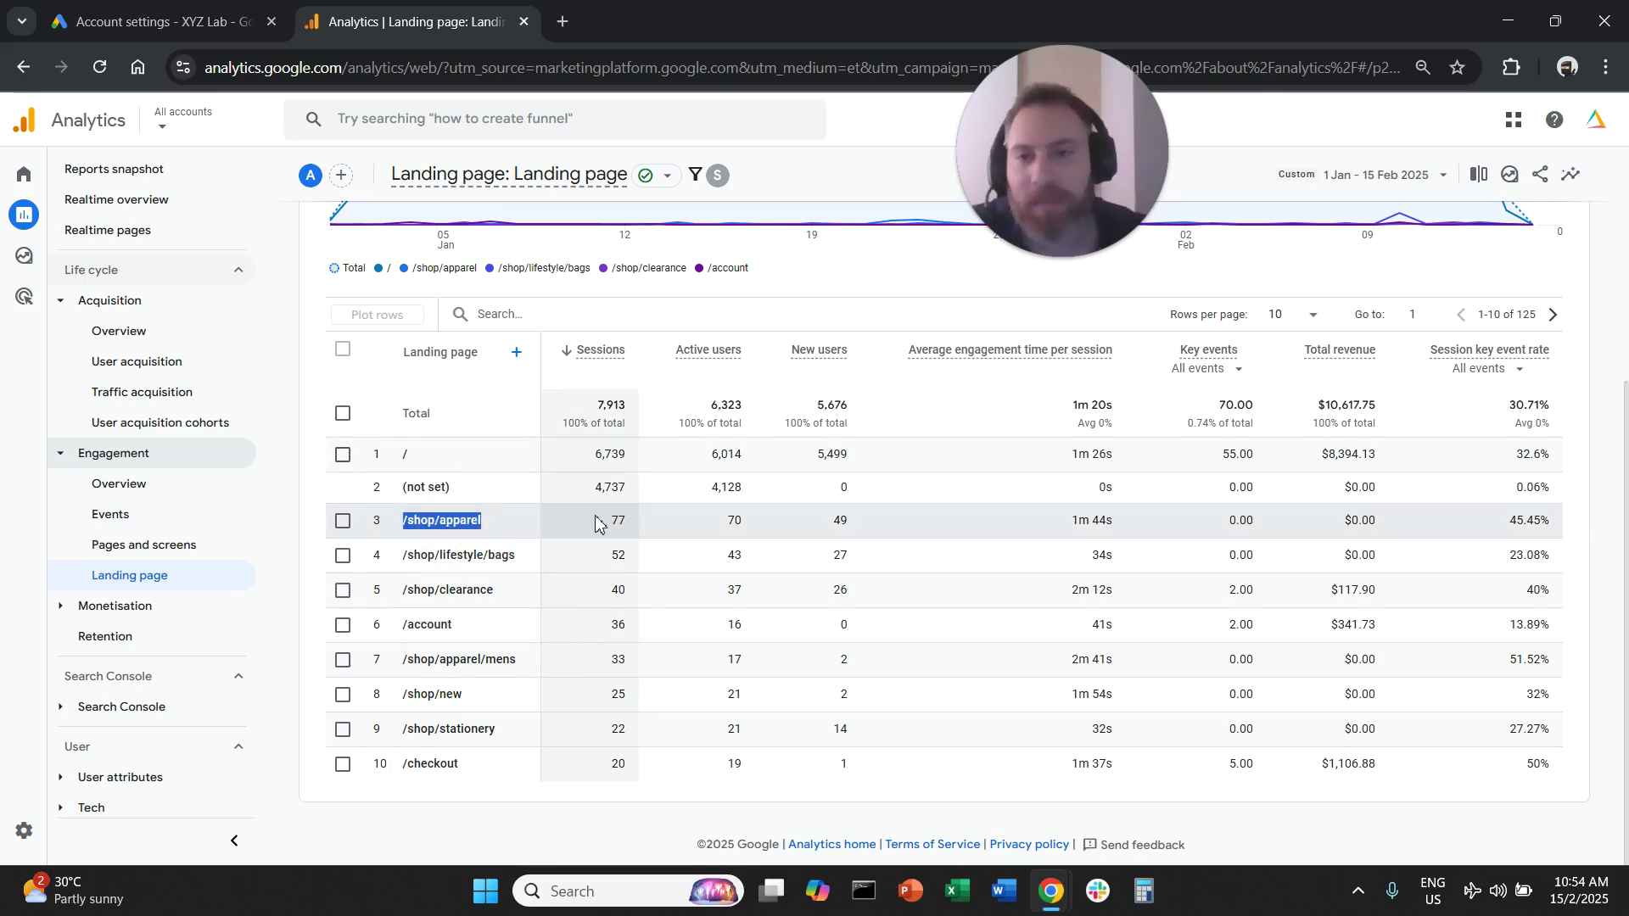
left_click_drag(594, 520, 647, 520)
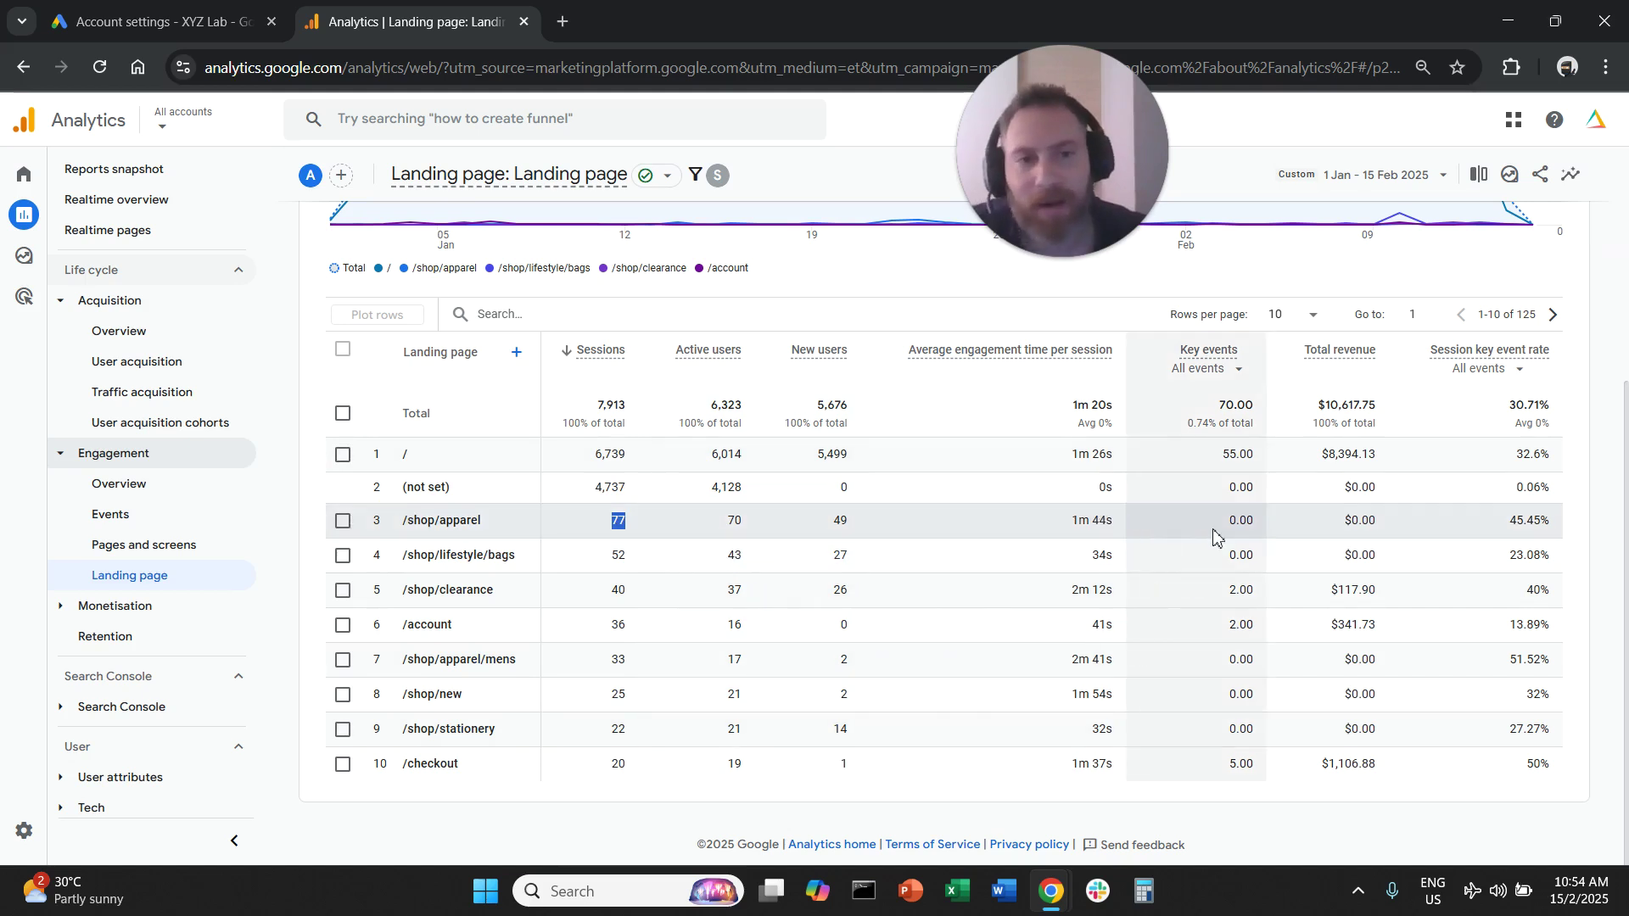
left_click_drag(1222, 520, 1254, 521)
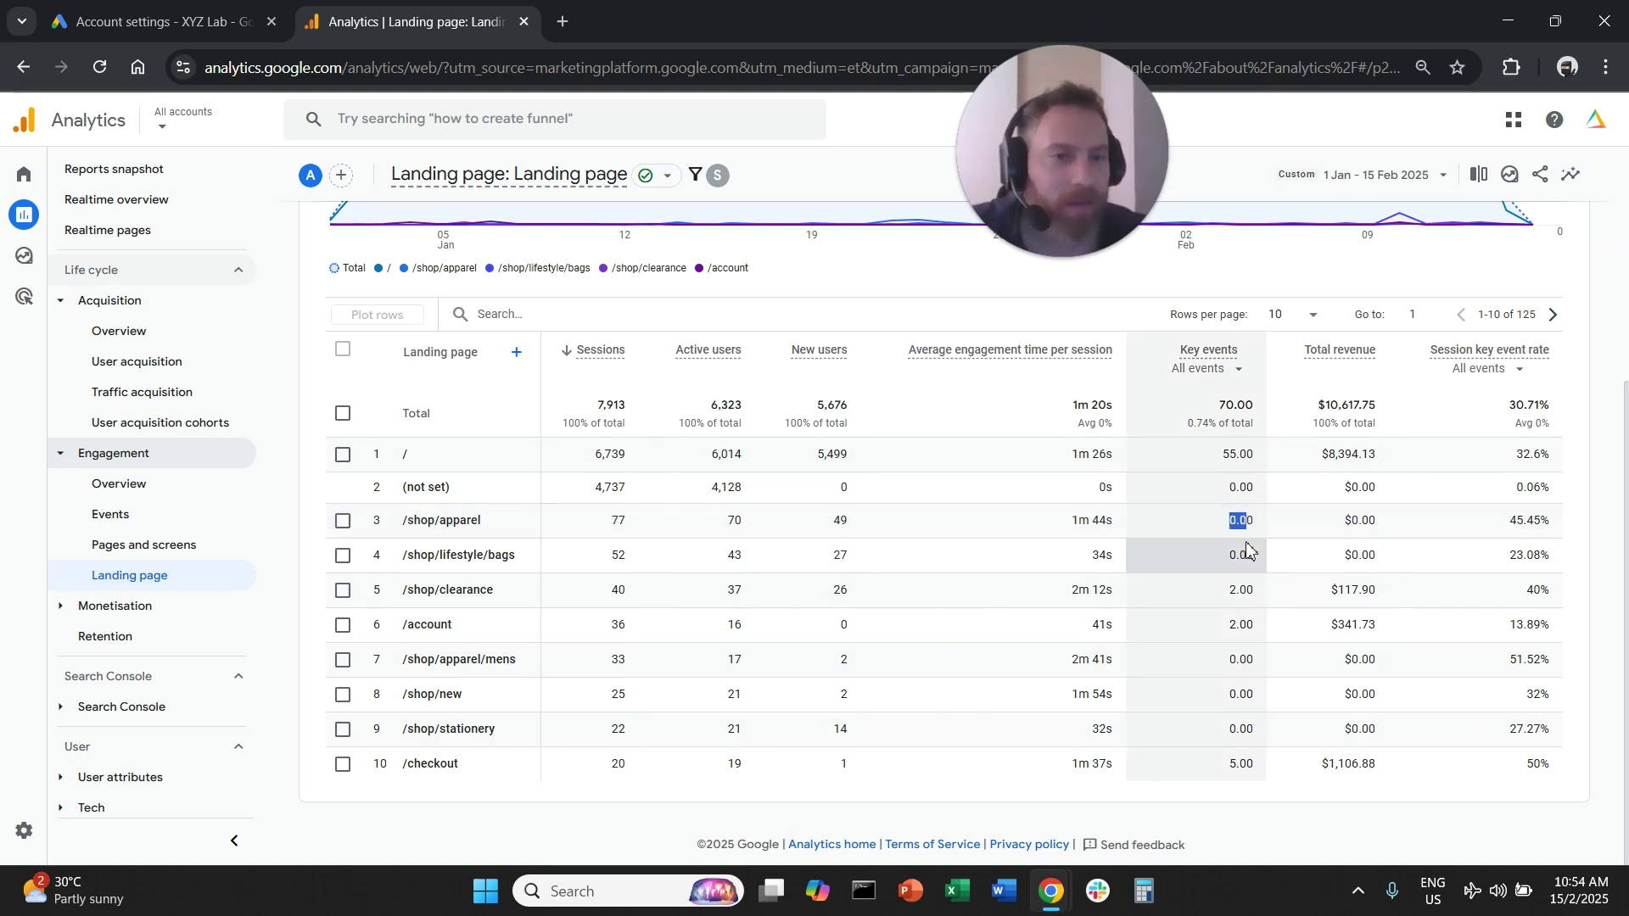
left_click(1240, 527)
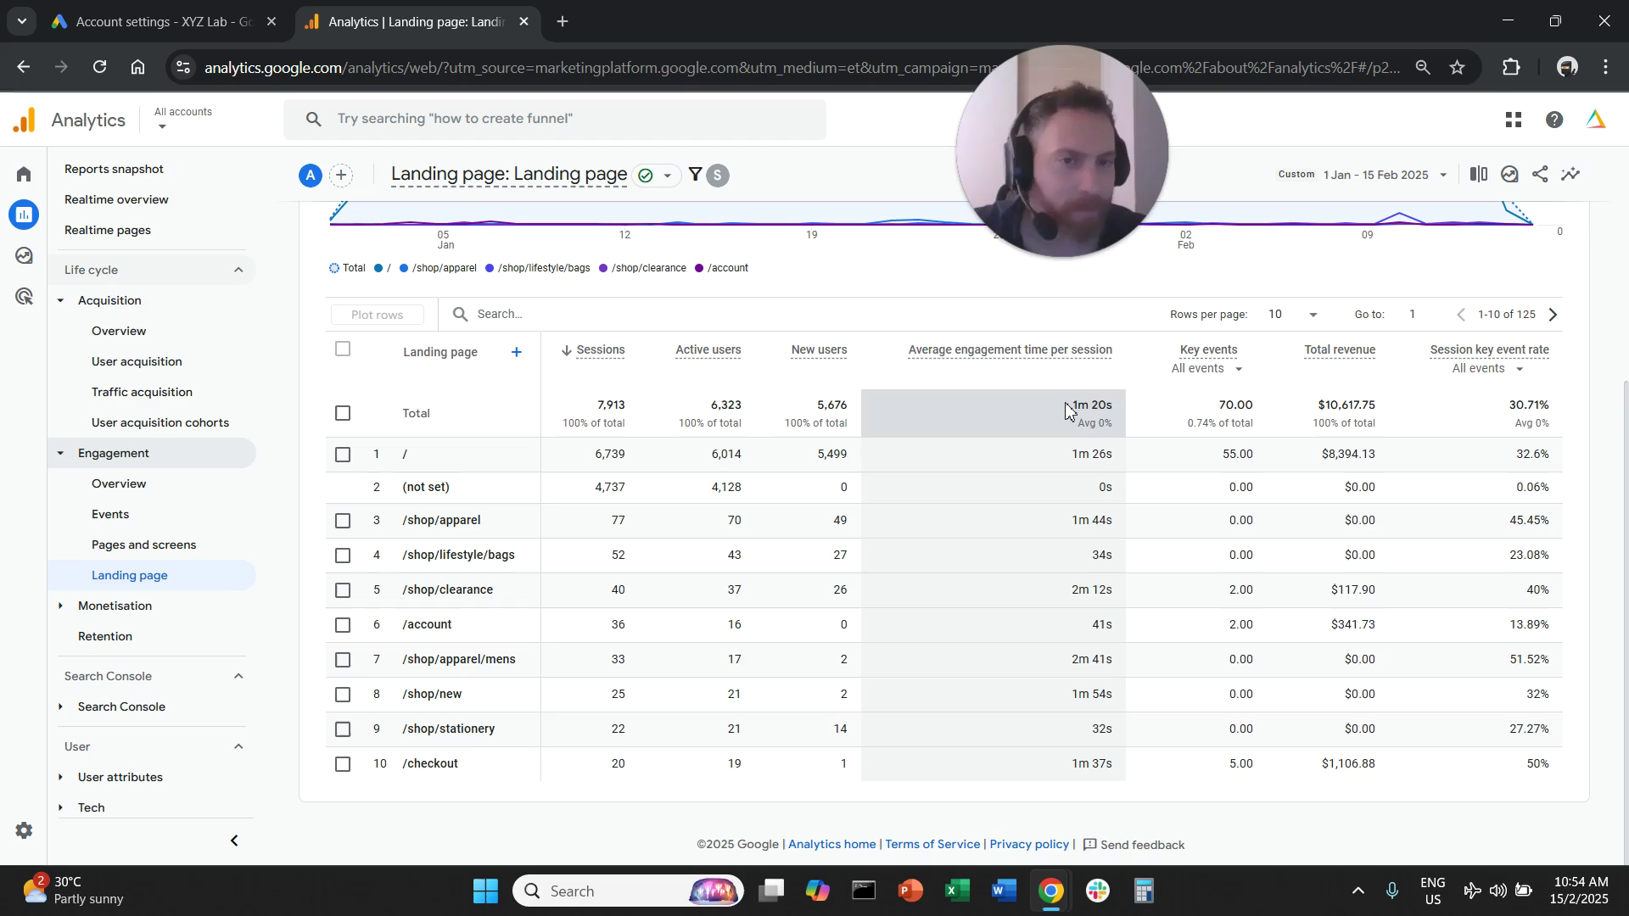
left_click_drag(1067, 408, 1121, 409)
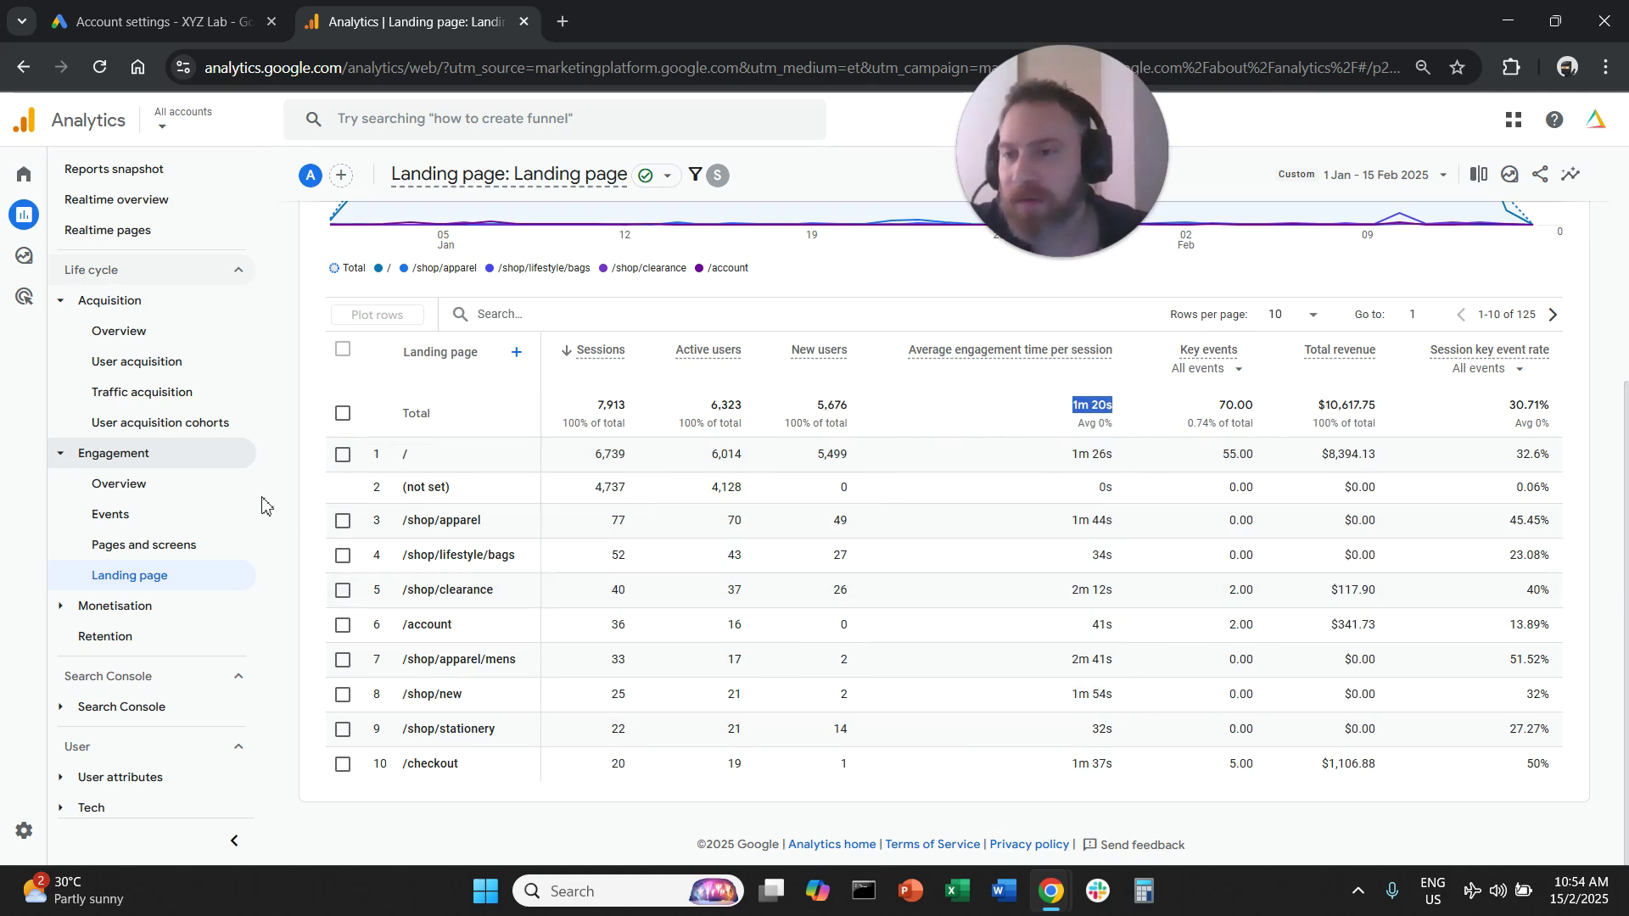
Collapse the Engagement reports and open the Tech details report in the User section
left_click(74, 459)
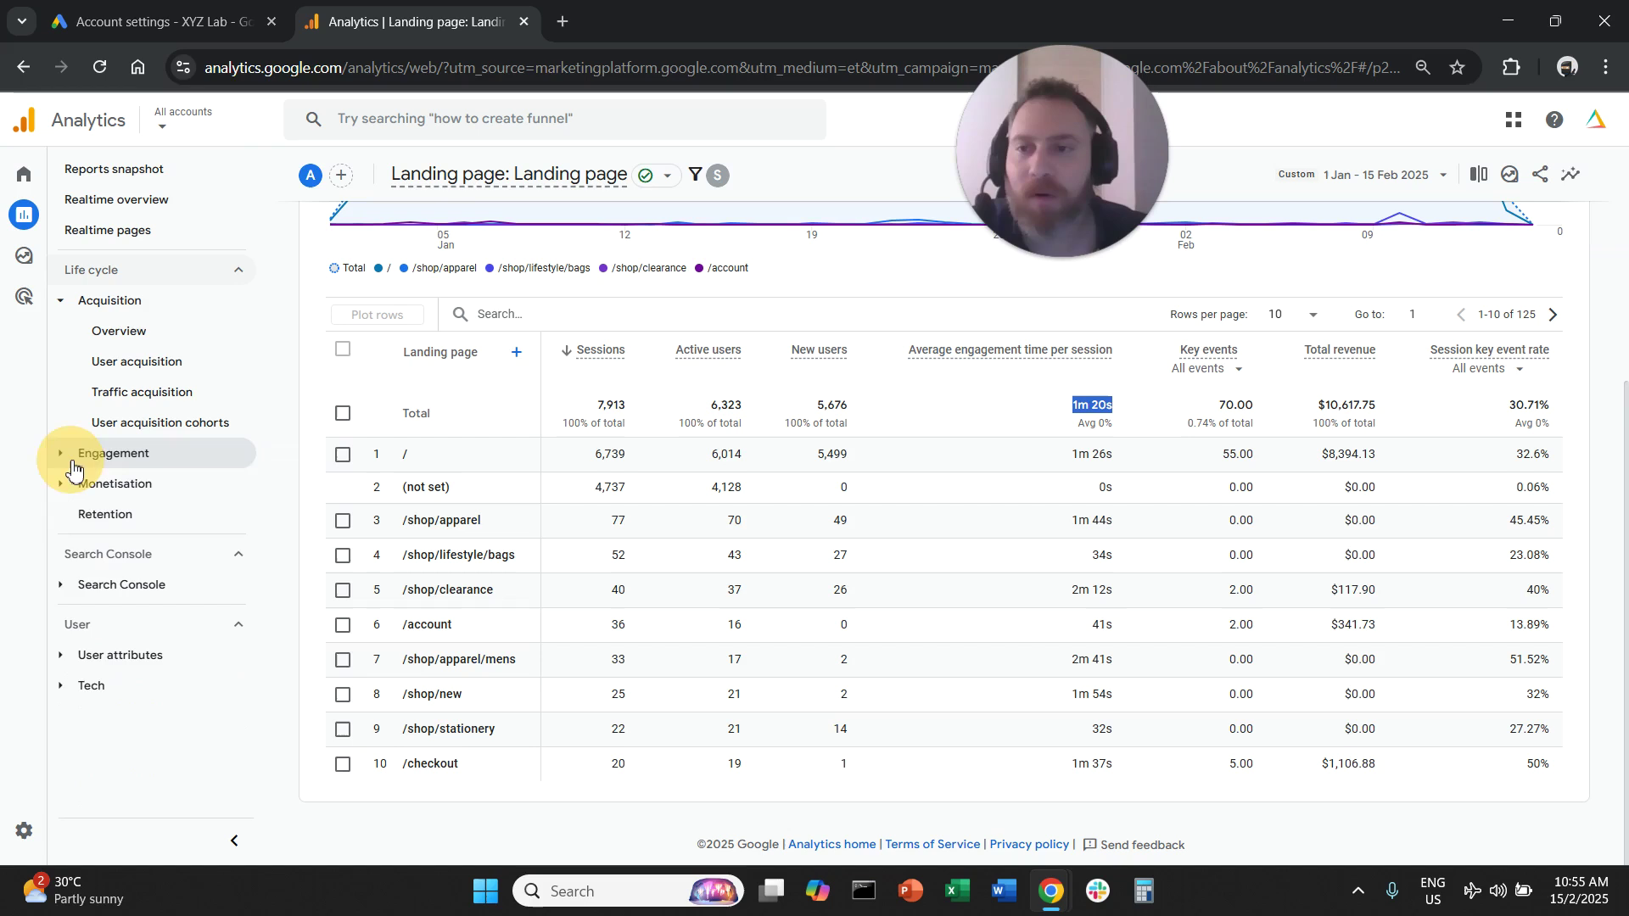
left_click(70, 698)
left_click(120, 750)
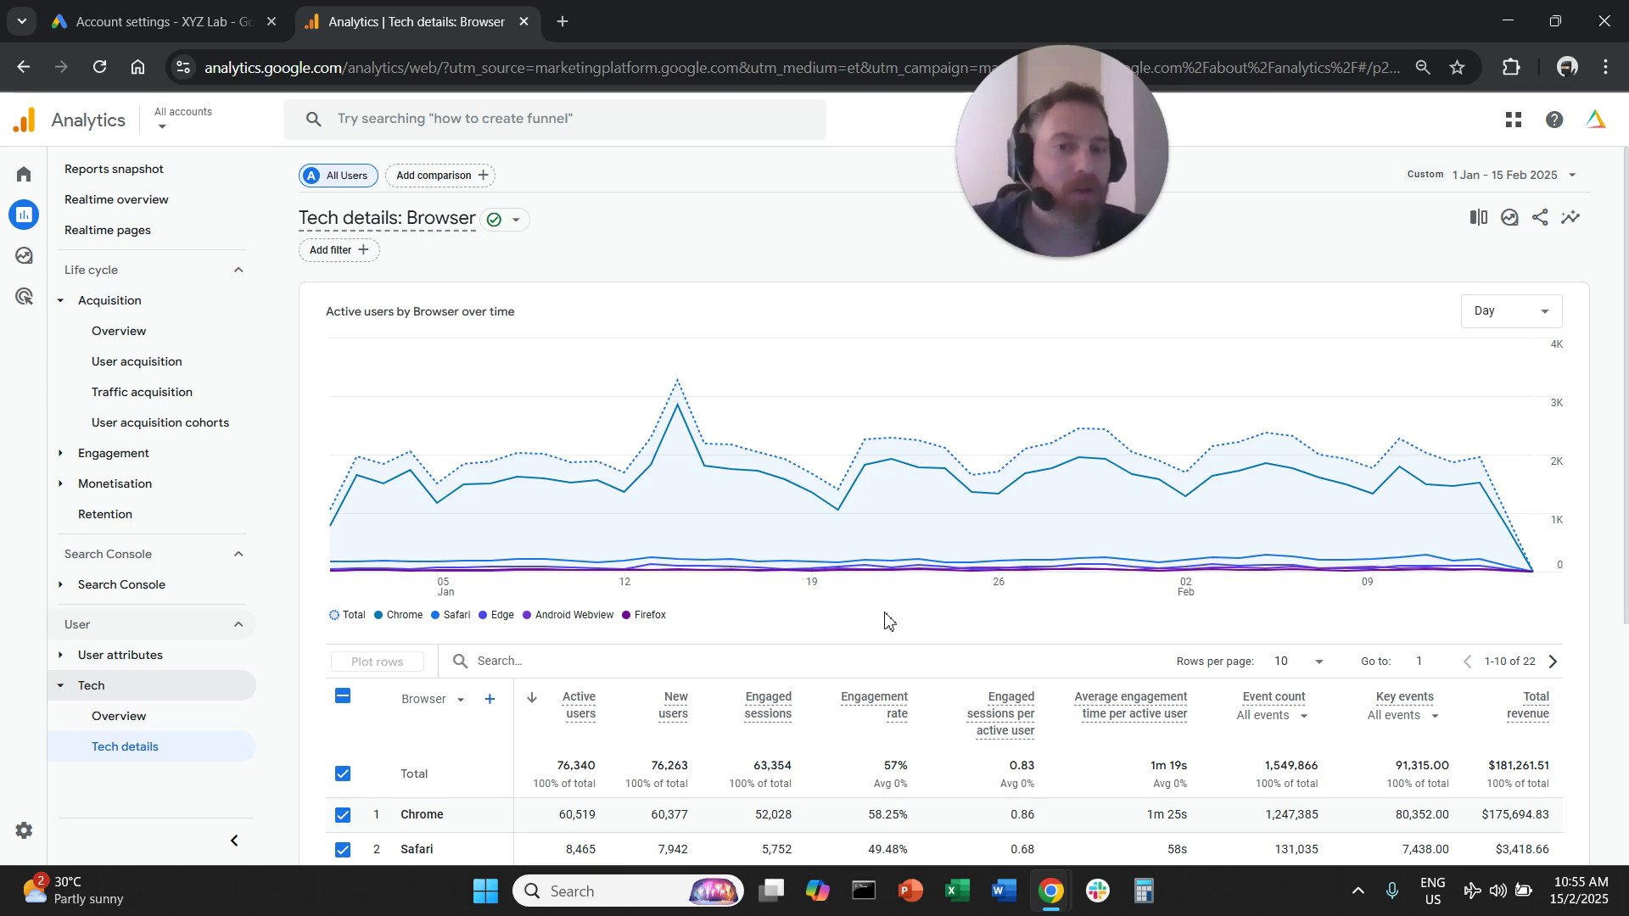
Deselect all plotted browser rows and change the table's primary dimension to Device category
scroll(887, 621, "down", 1)
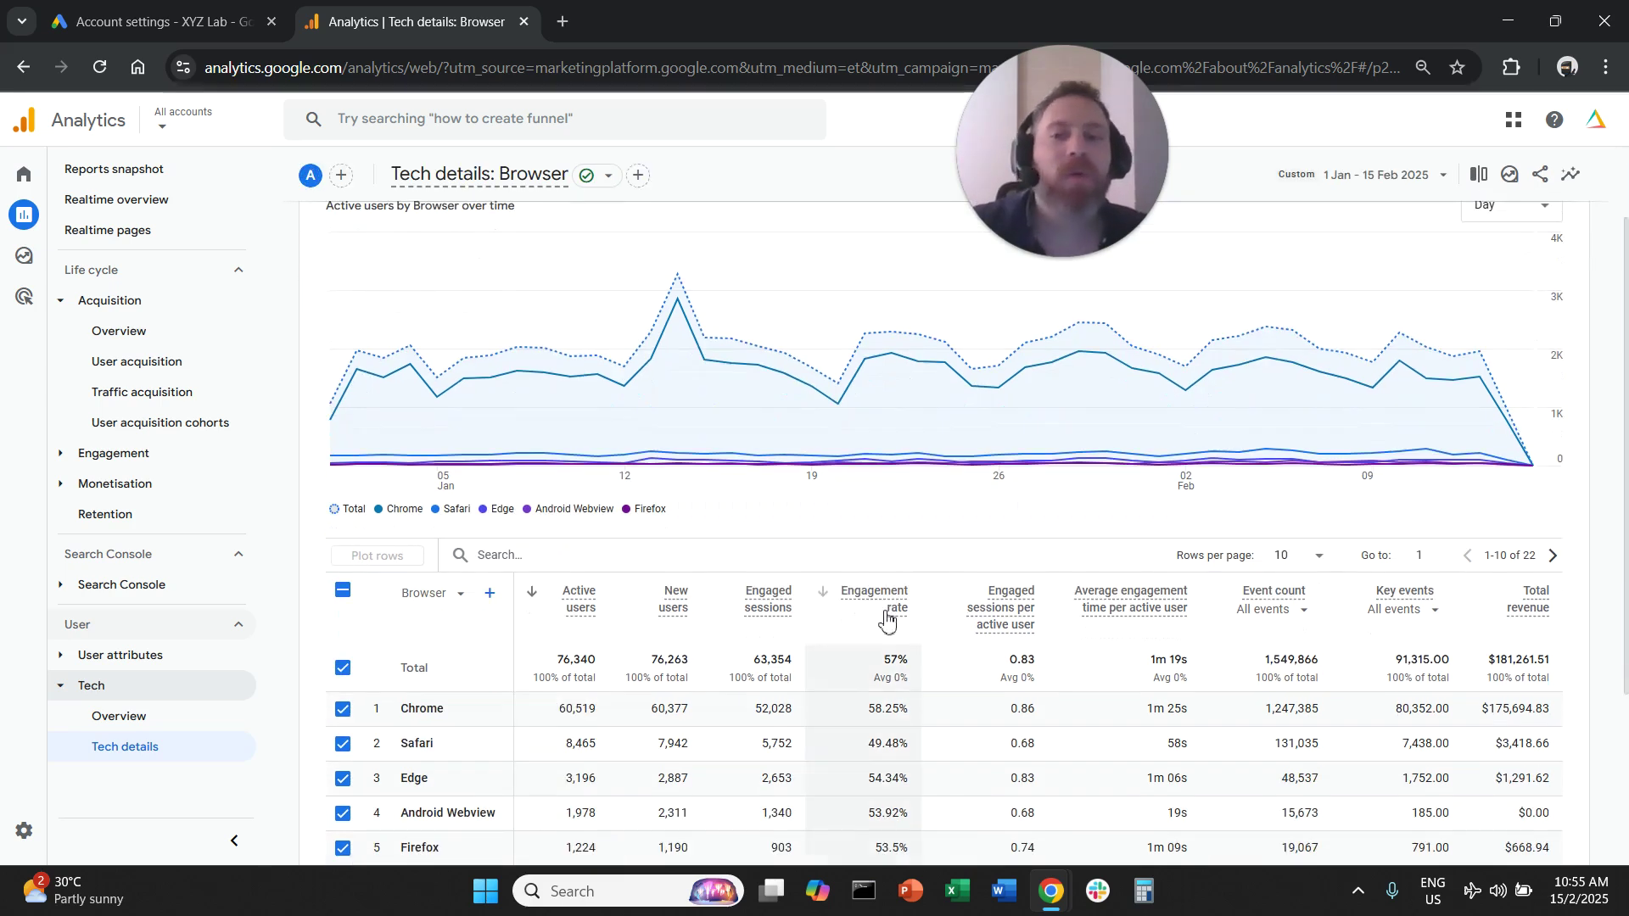
scroll(670, 671, "down", 1)
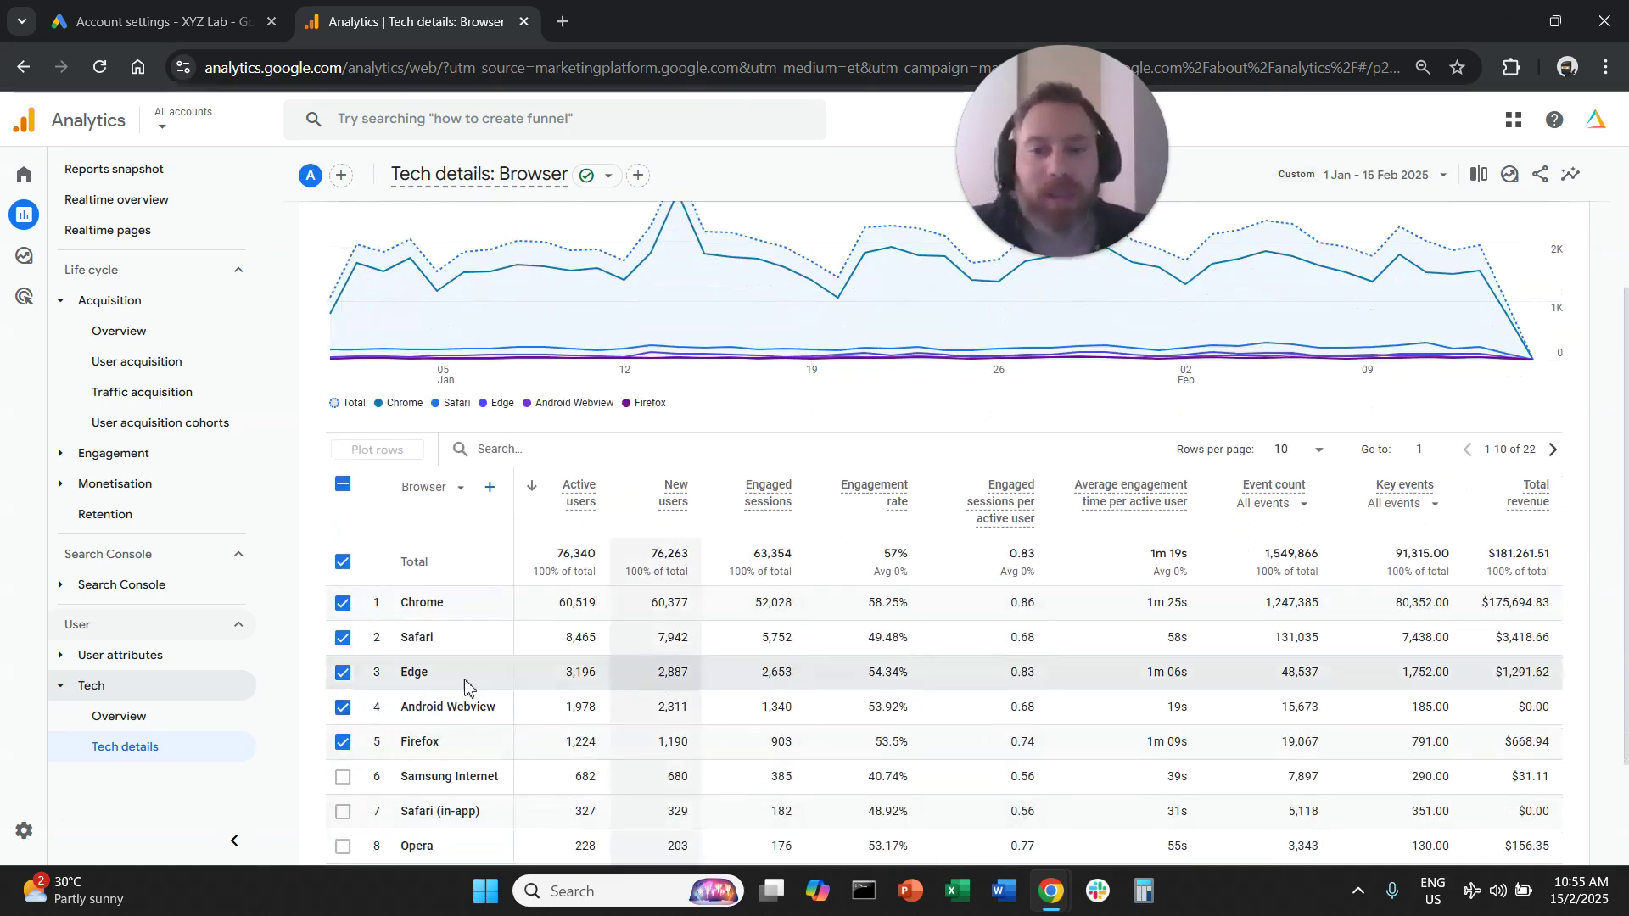
left_click(343, 483)
left_click(434, 489)
left_click(488, 557)
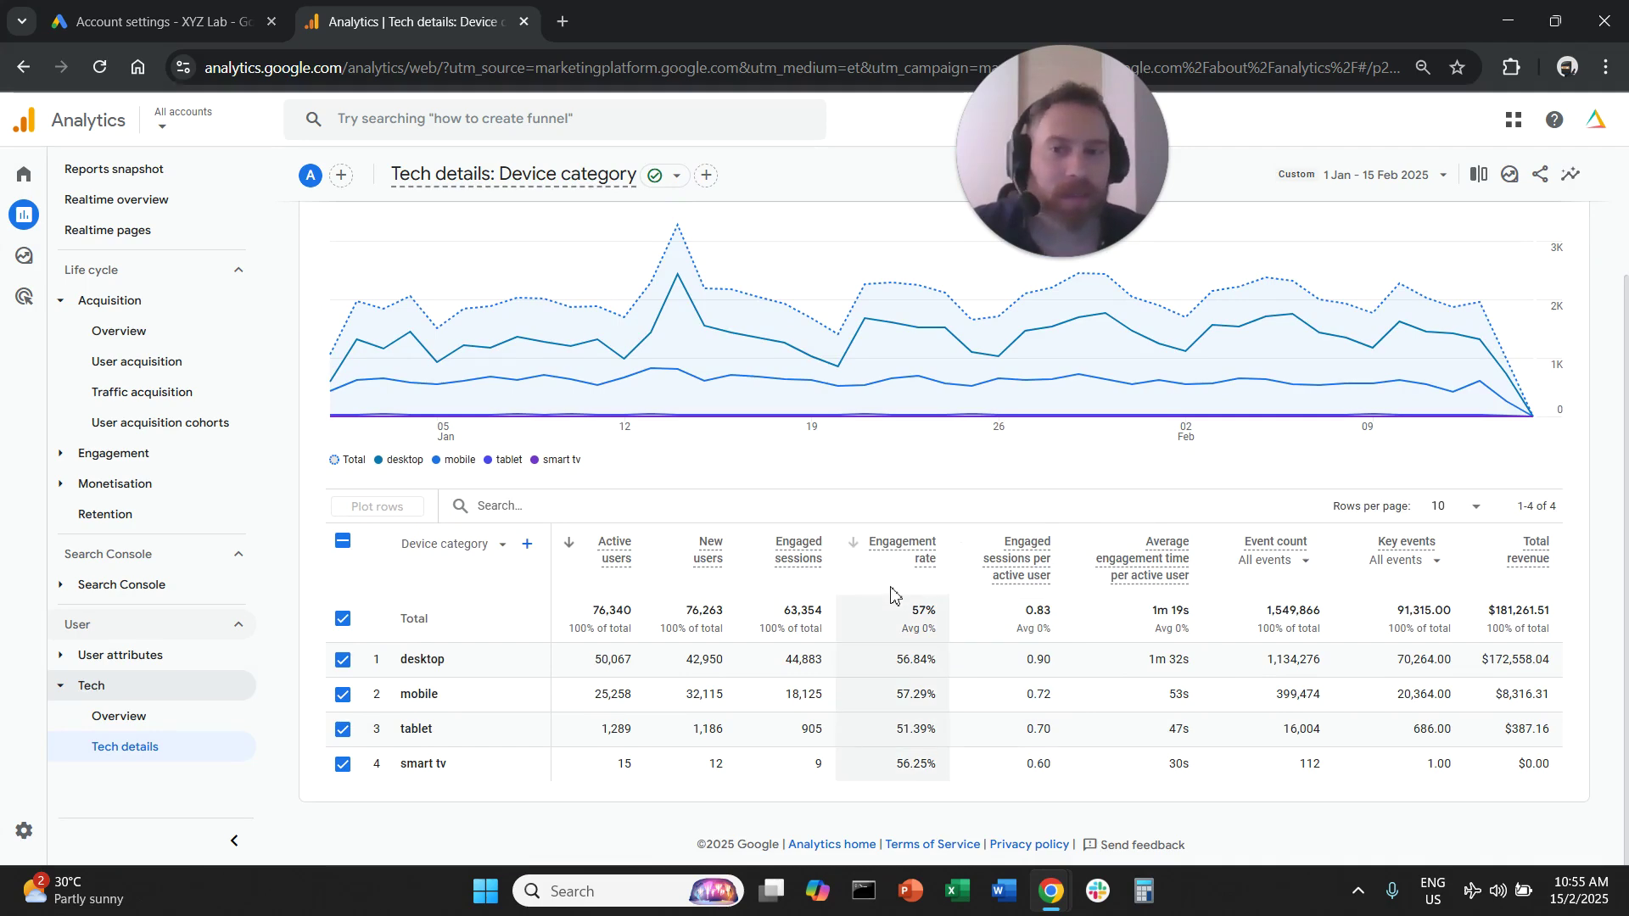
Start a report filter on the Session default channel group dimension with the match type exactly matches
scroll(848, 594, "up", 2)
left_click(340, 250)
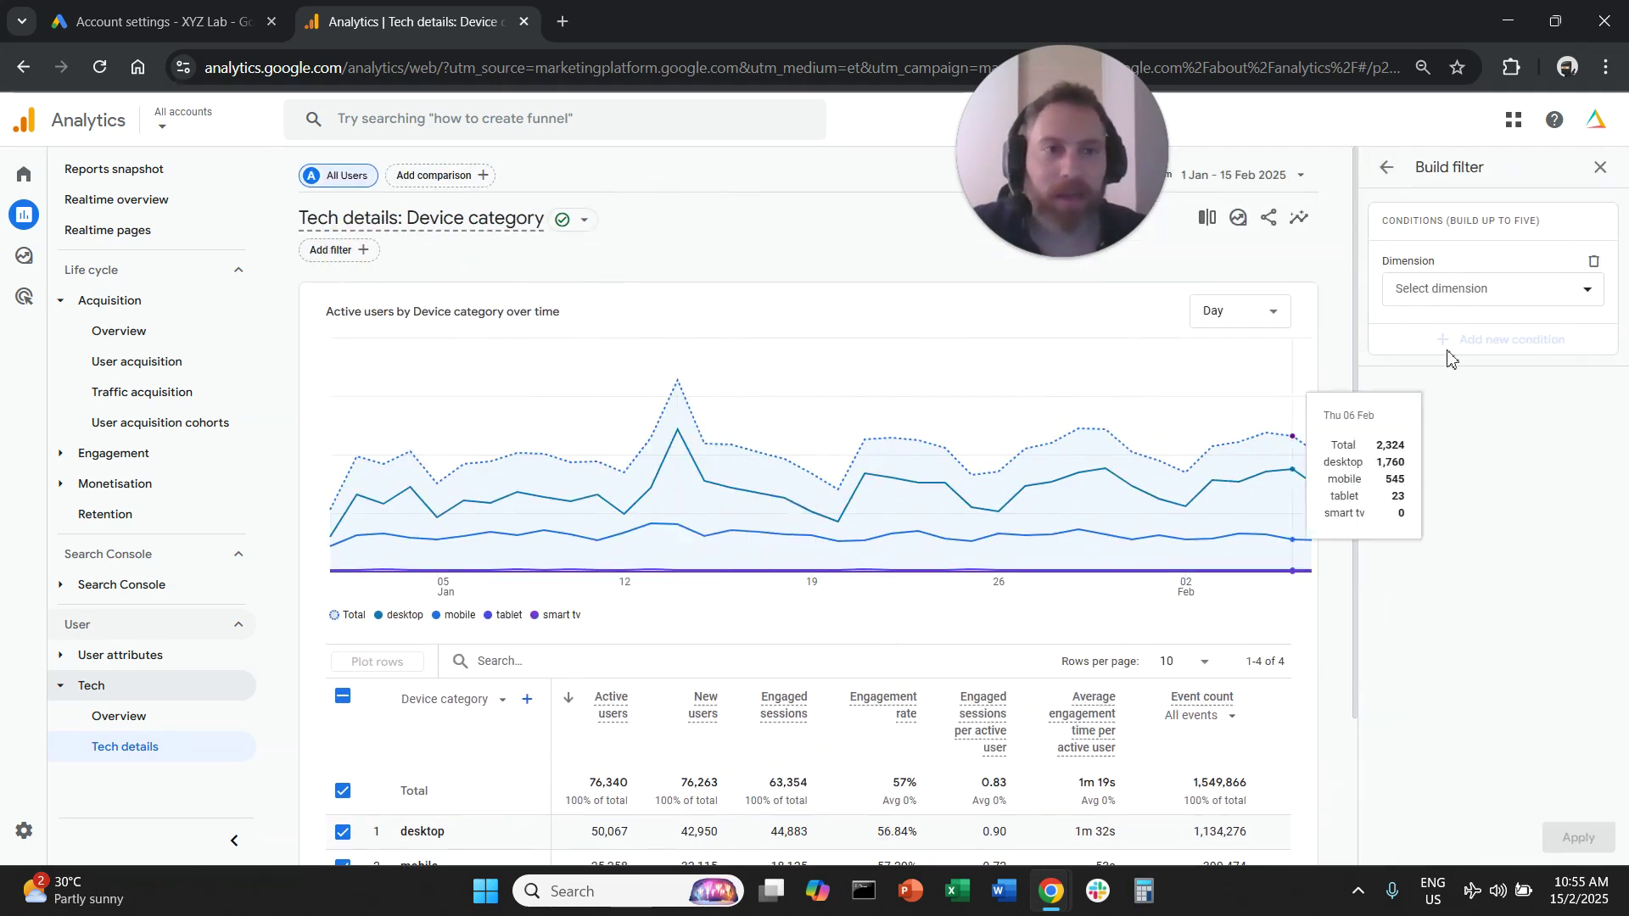
left_click(1537, 290)
type("channe")
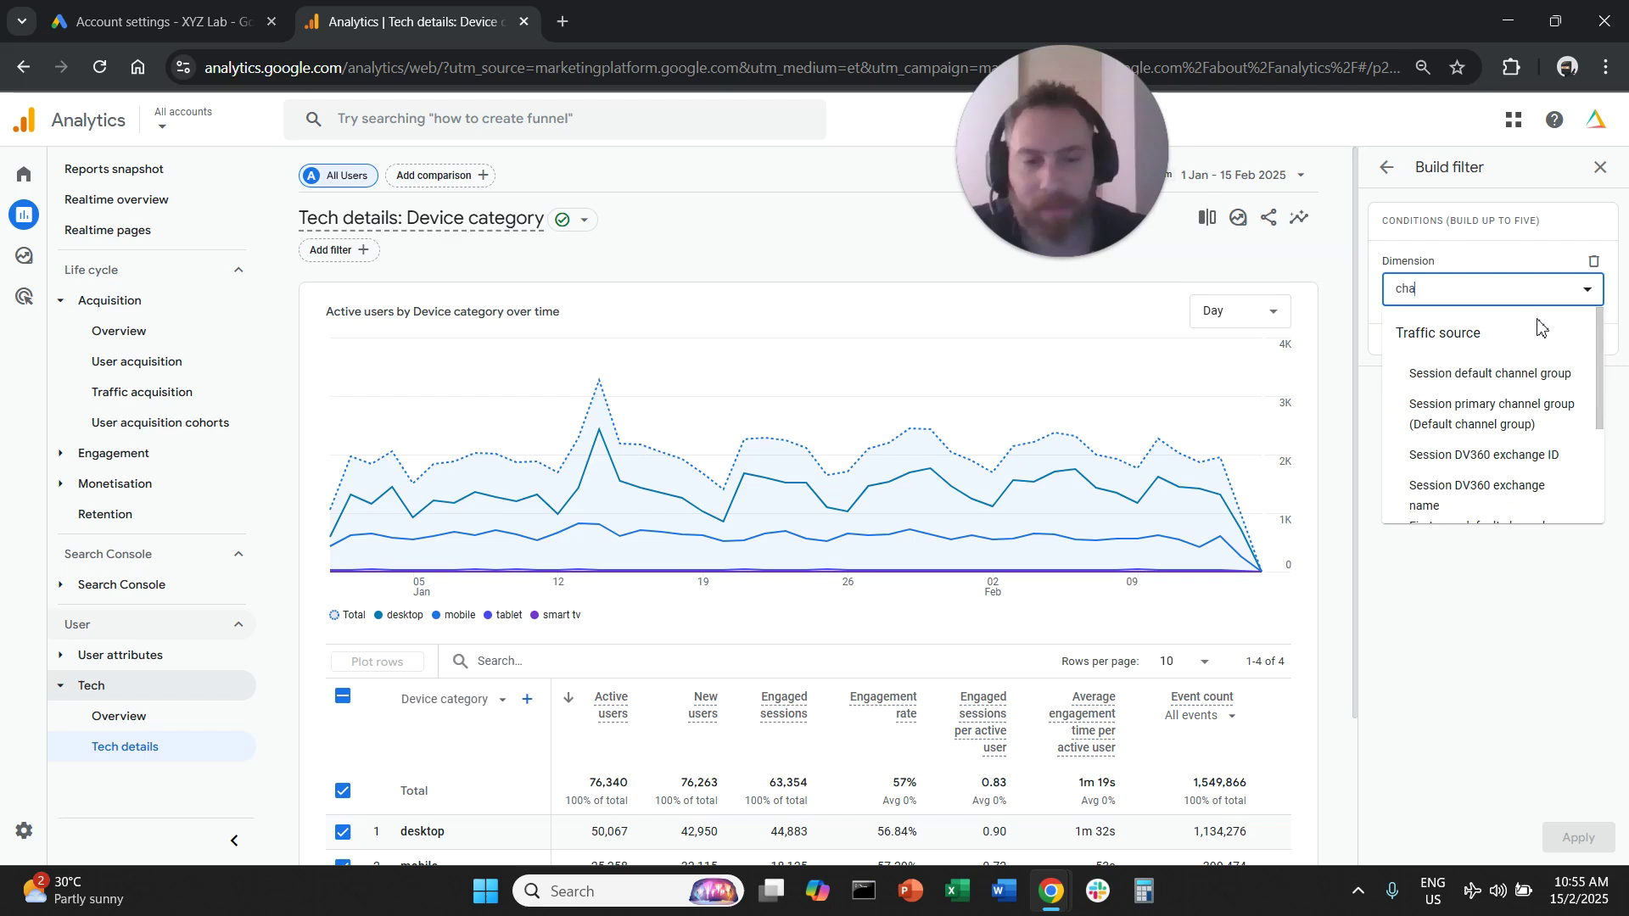
left_click(1487, 375)
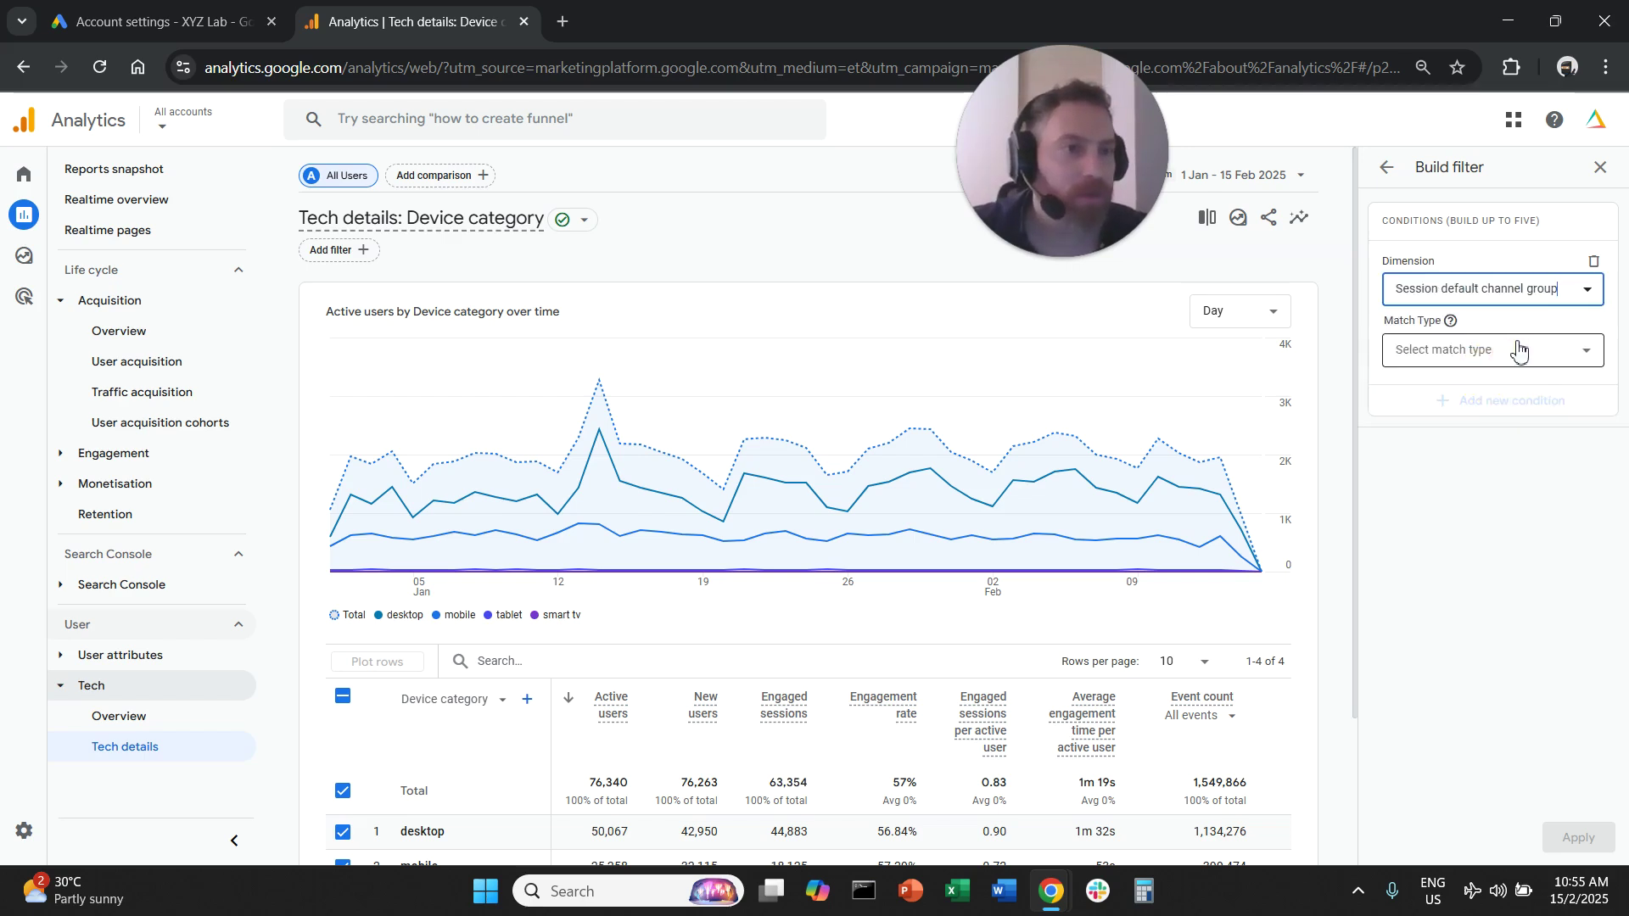
left_click(1520, 349)
left_click(1501, 401)
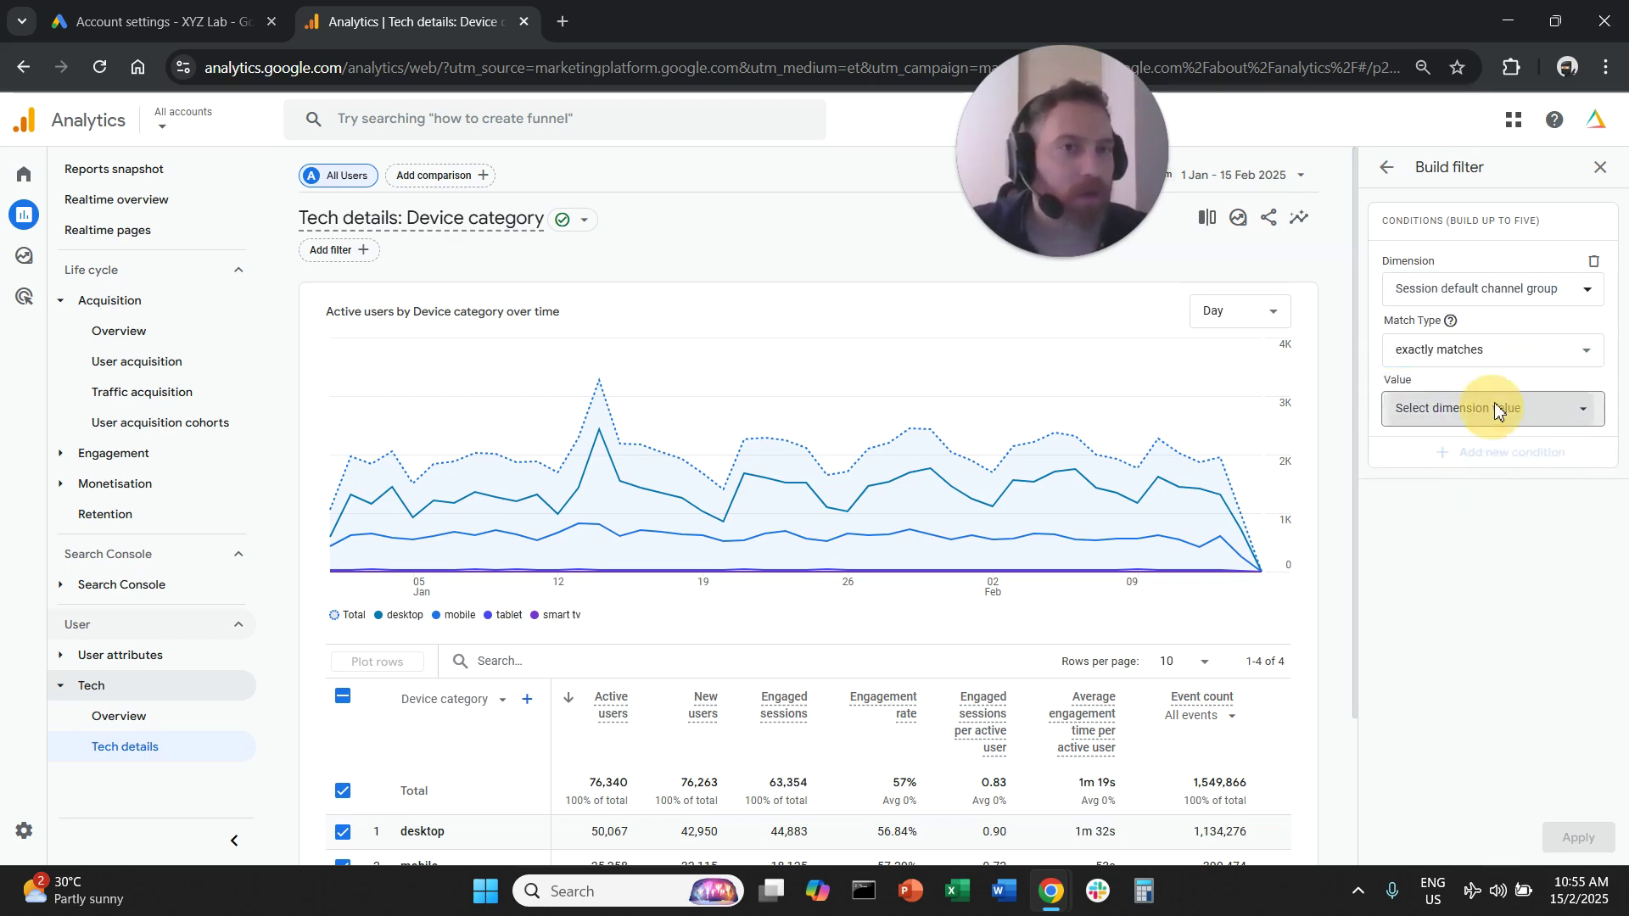
Set the filter values to Cross-network and Paid Search and apply the filter to the device category report
left_click(1487, 408)
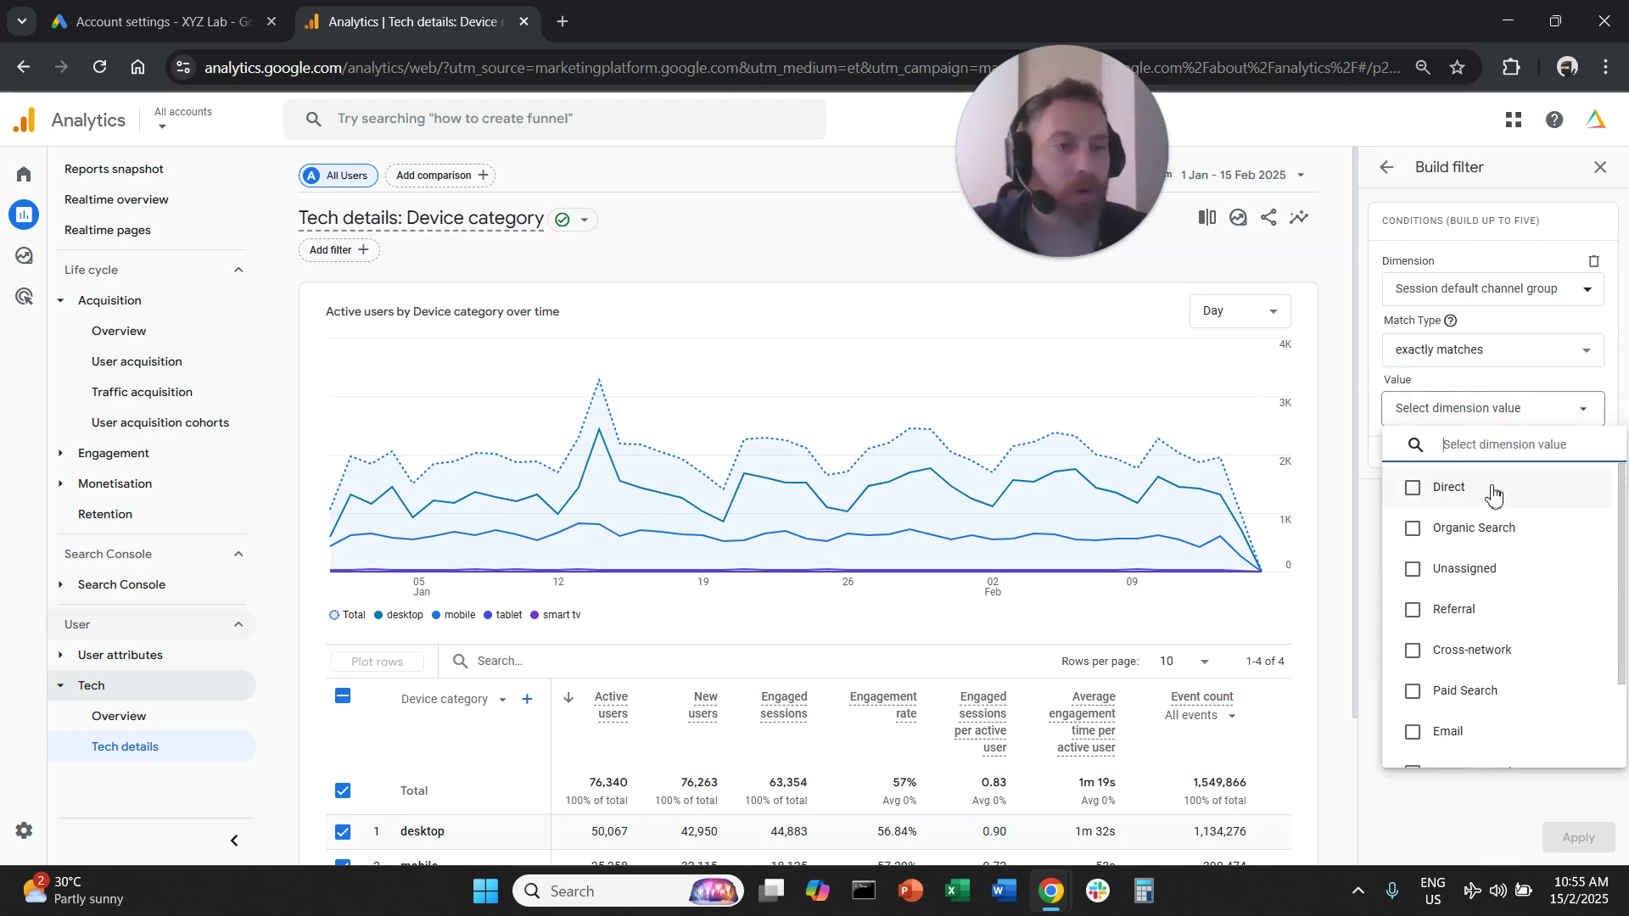
left_click(1461, 652)
left_click(1477, 693)
left_click(1579, 838)
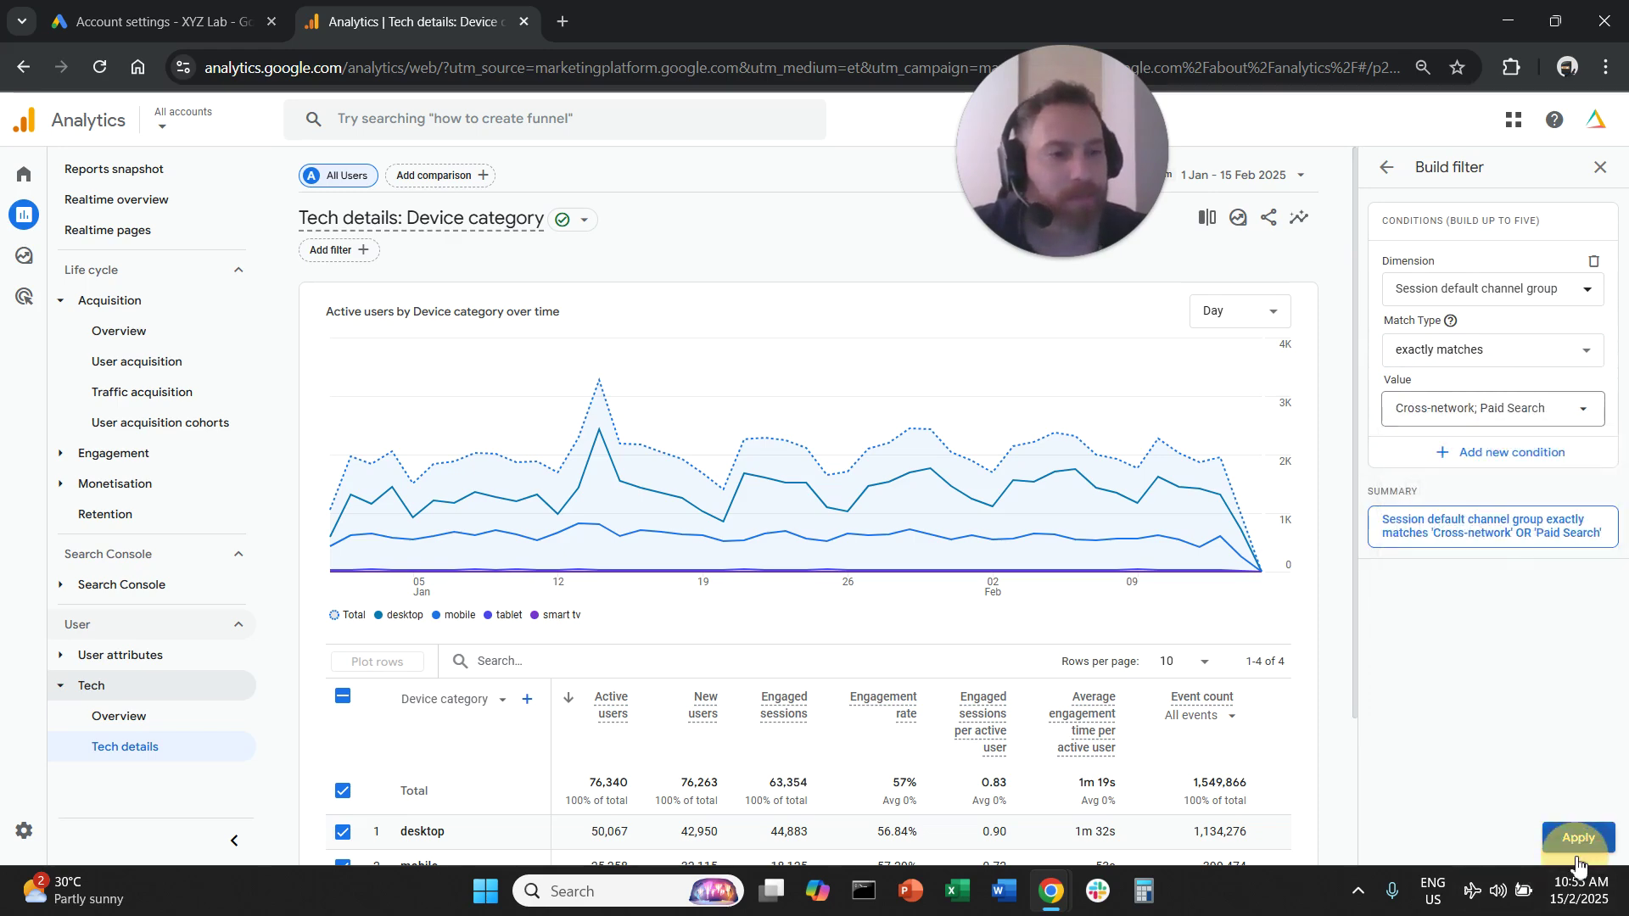
left_click(1578, 838)
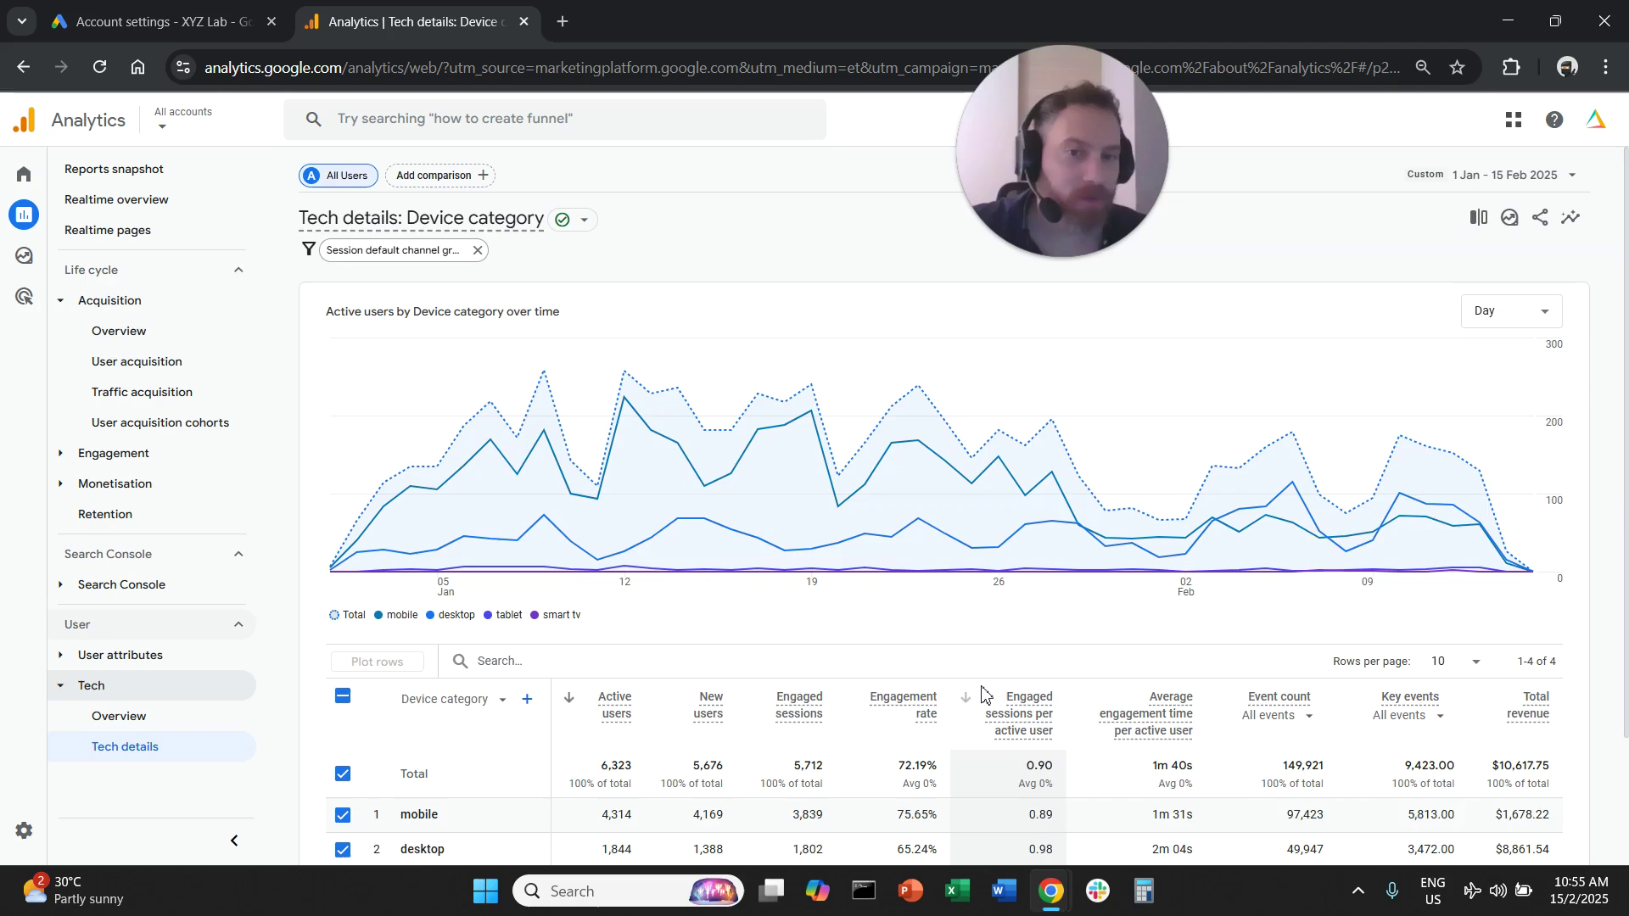
Deselect all plotted device rows and restrict the Key events column to the purchase event
scroll(718, 739, "down", 1)
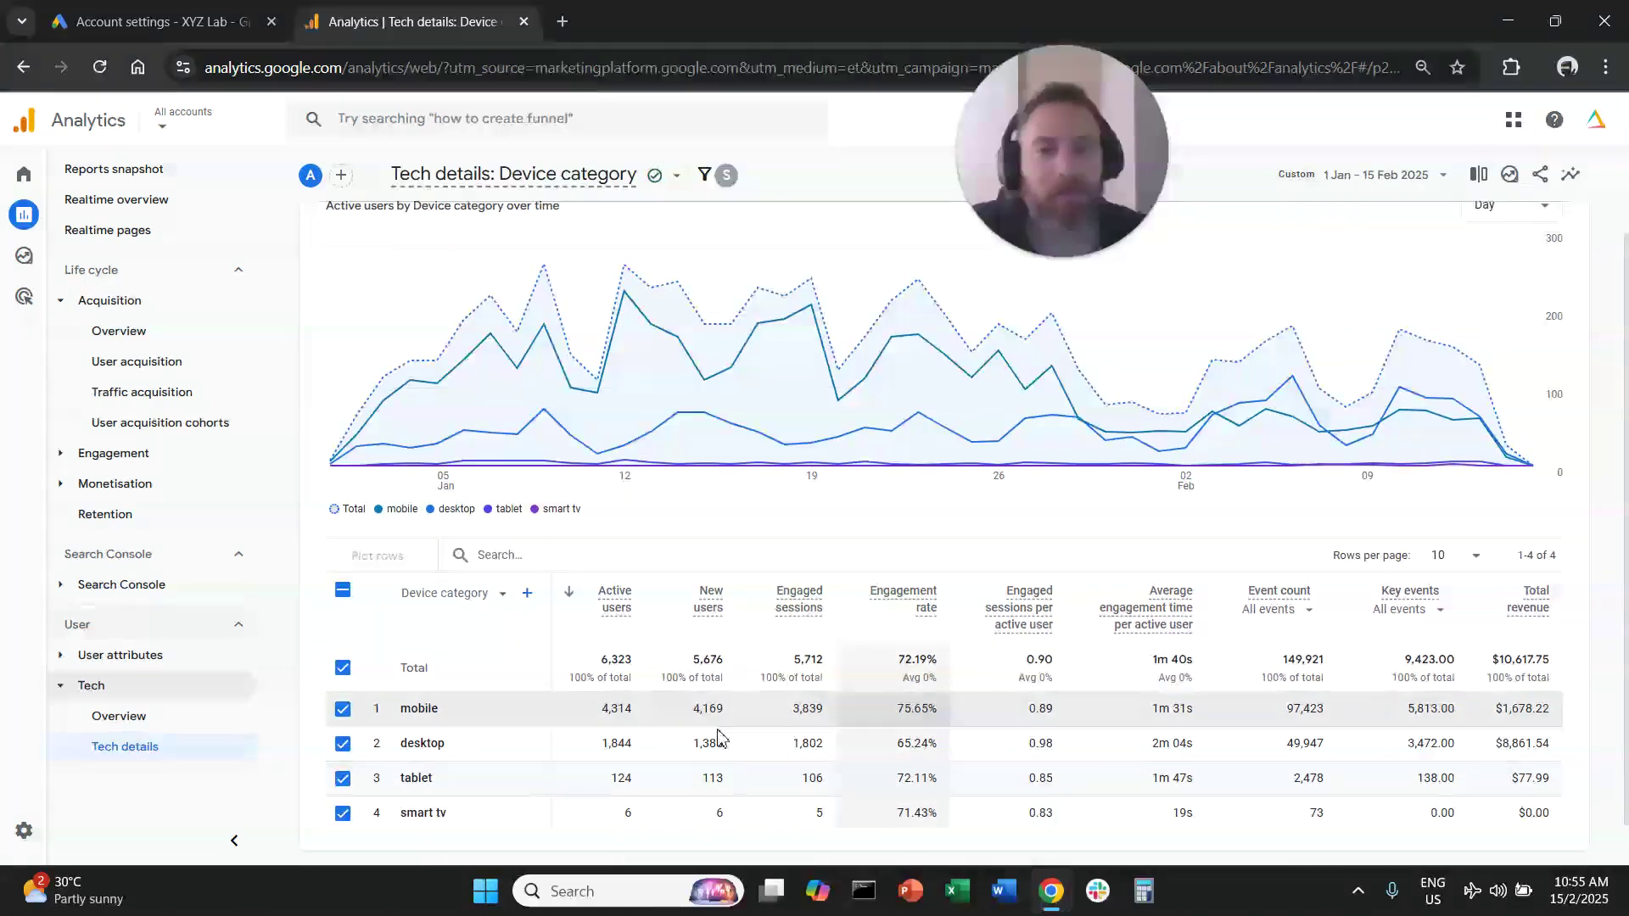
left_click(342, 589)
scroll(974, 810, "down", 1)
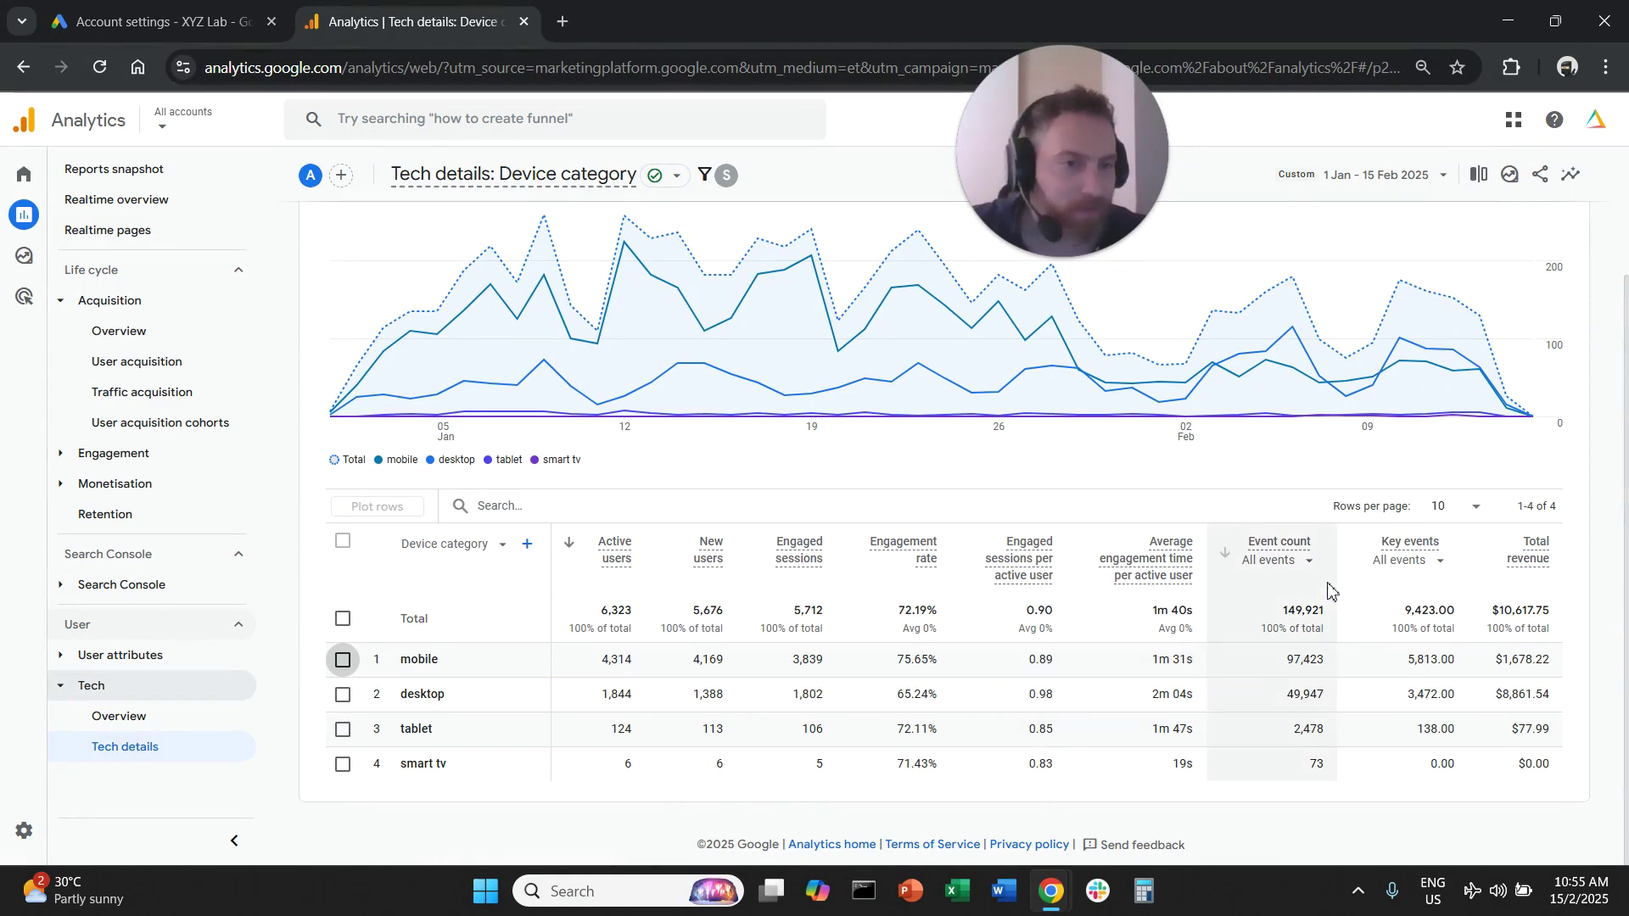
left_click(1440, 561)
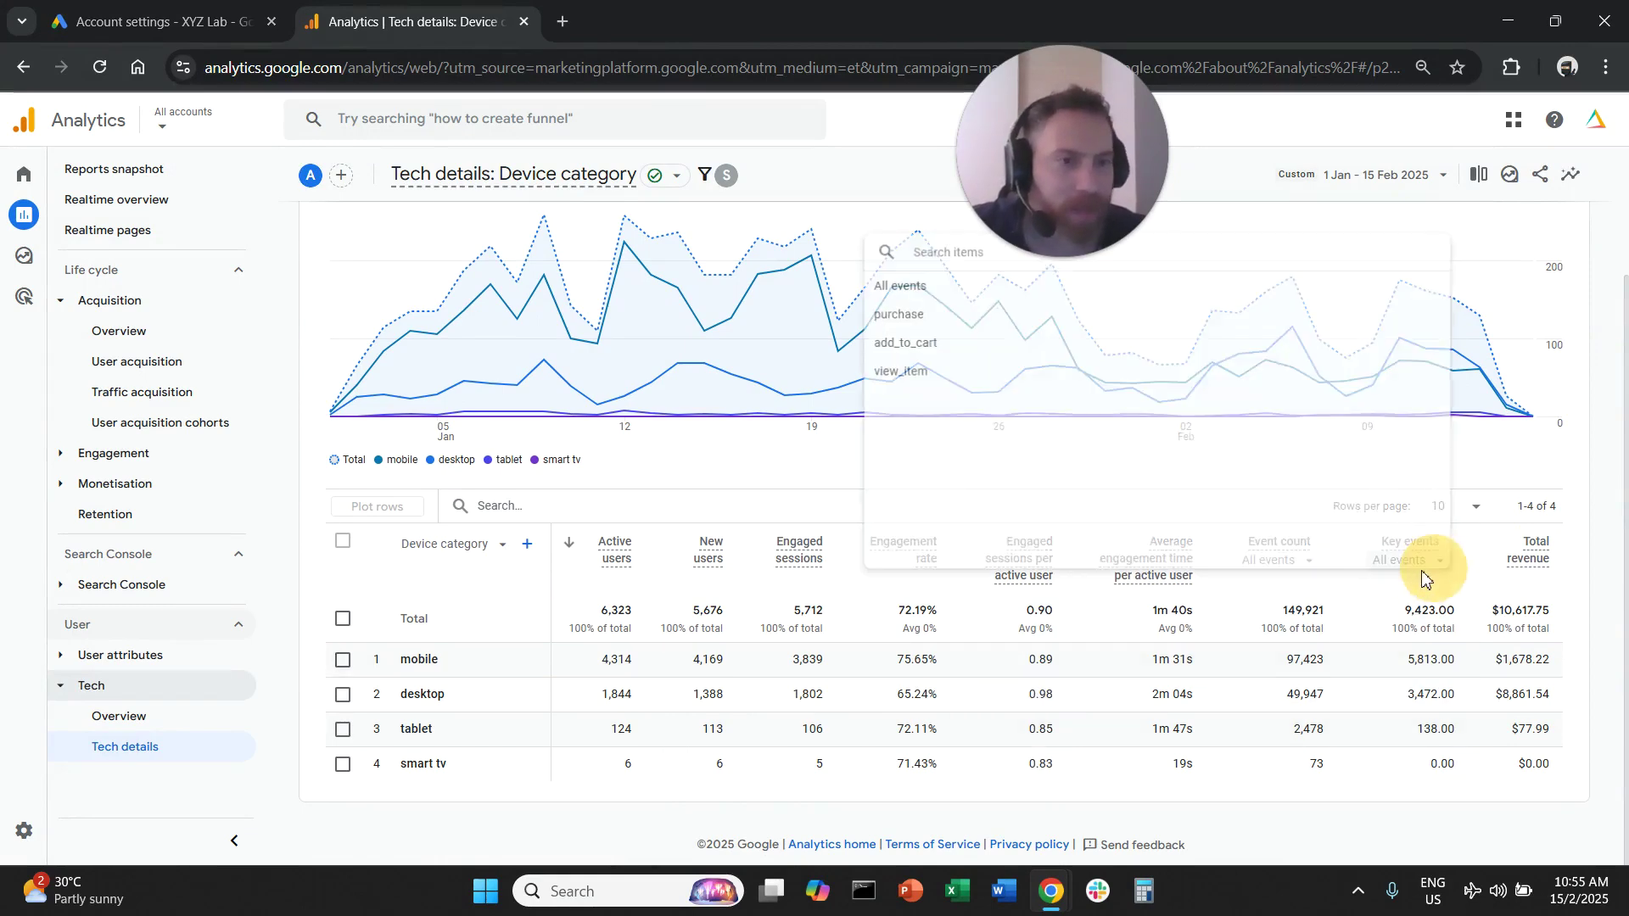
left_click(905, 320)
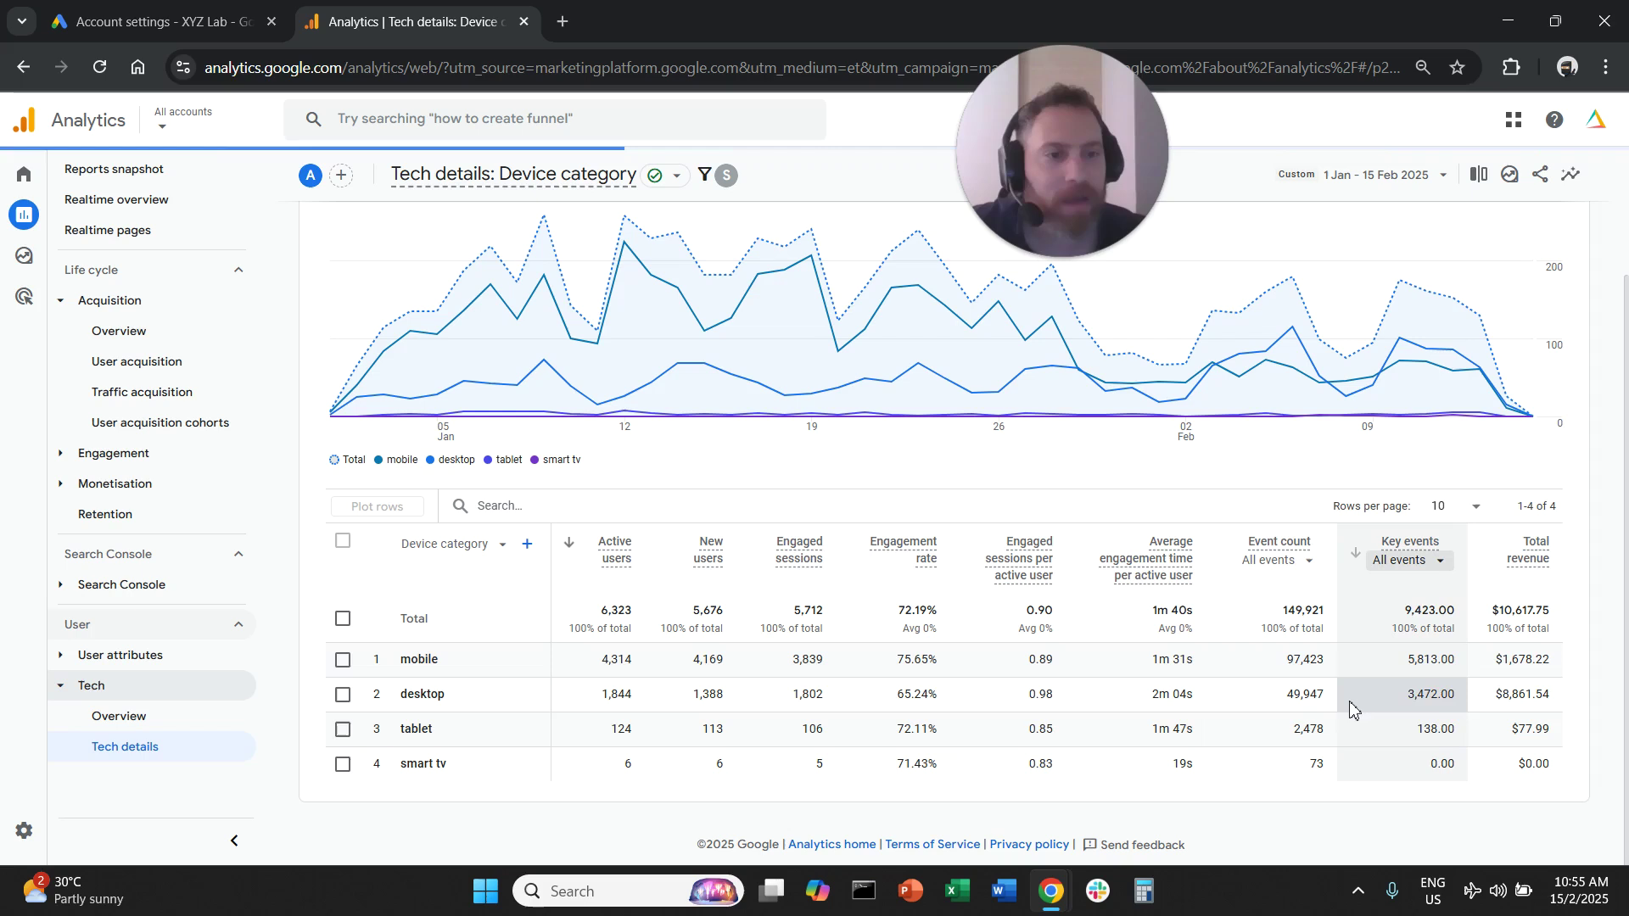
left_click(342, 540)
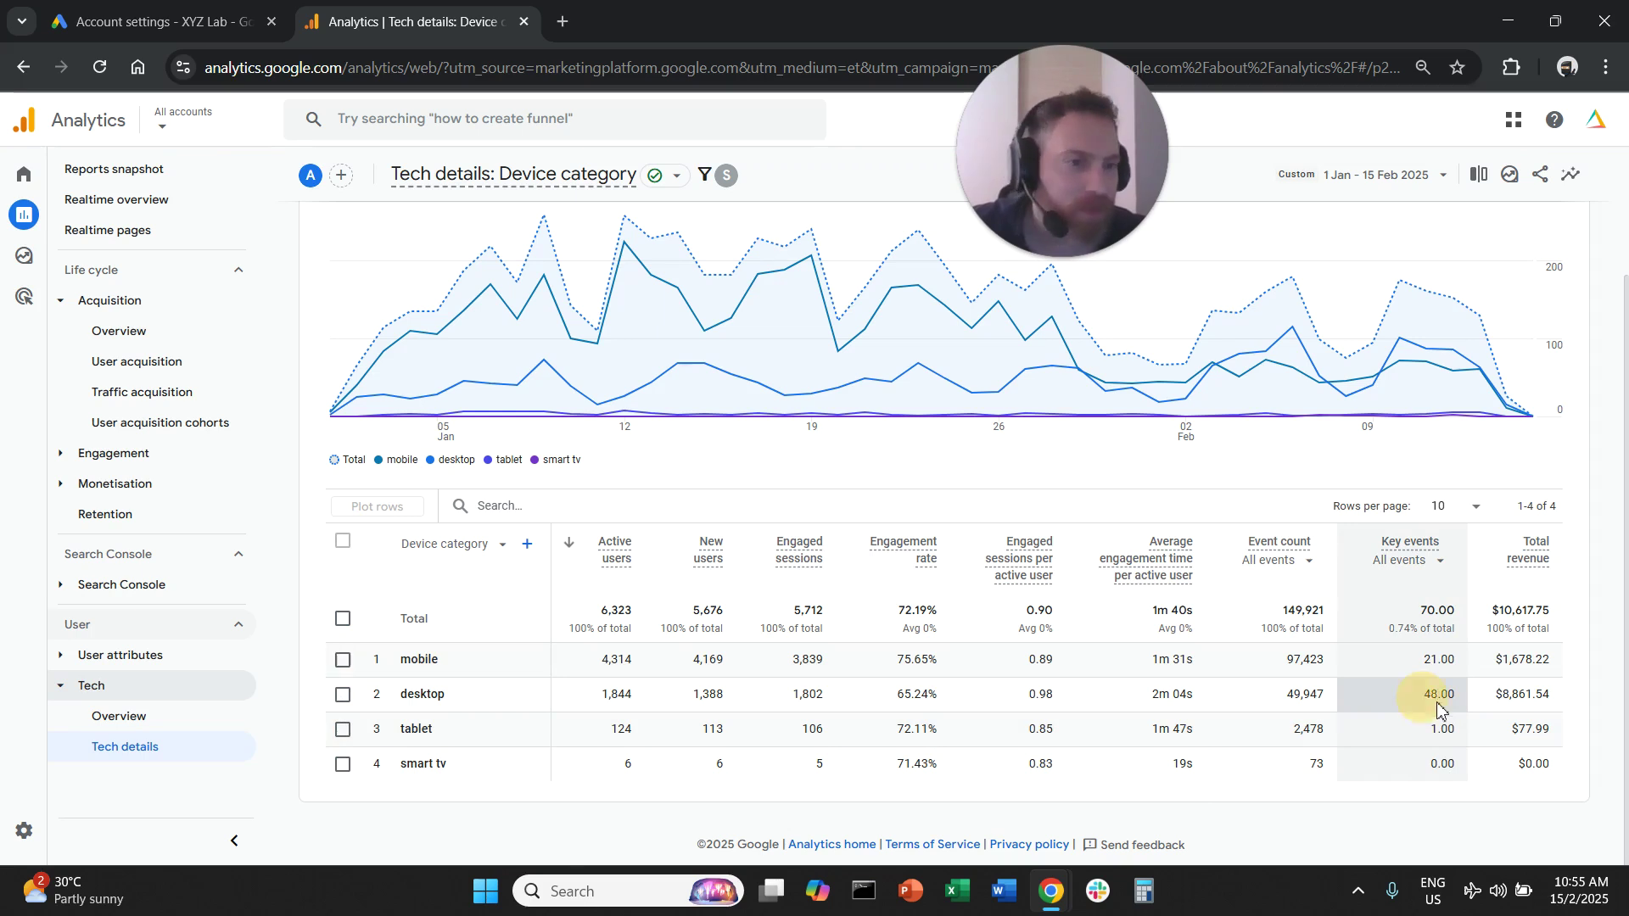
Examine the desktop row's key events, active users and total revenue in comparison with the other device categories
left_click_drag(1423, 701, 1460, 704)
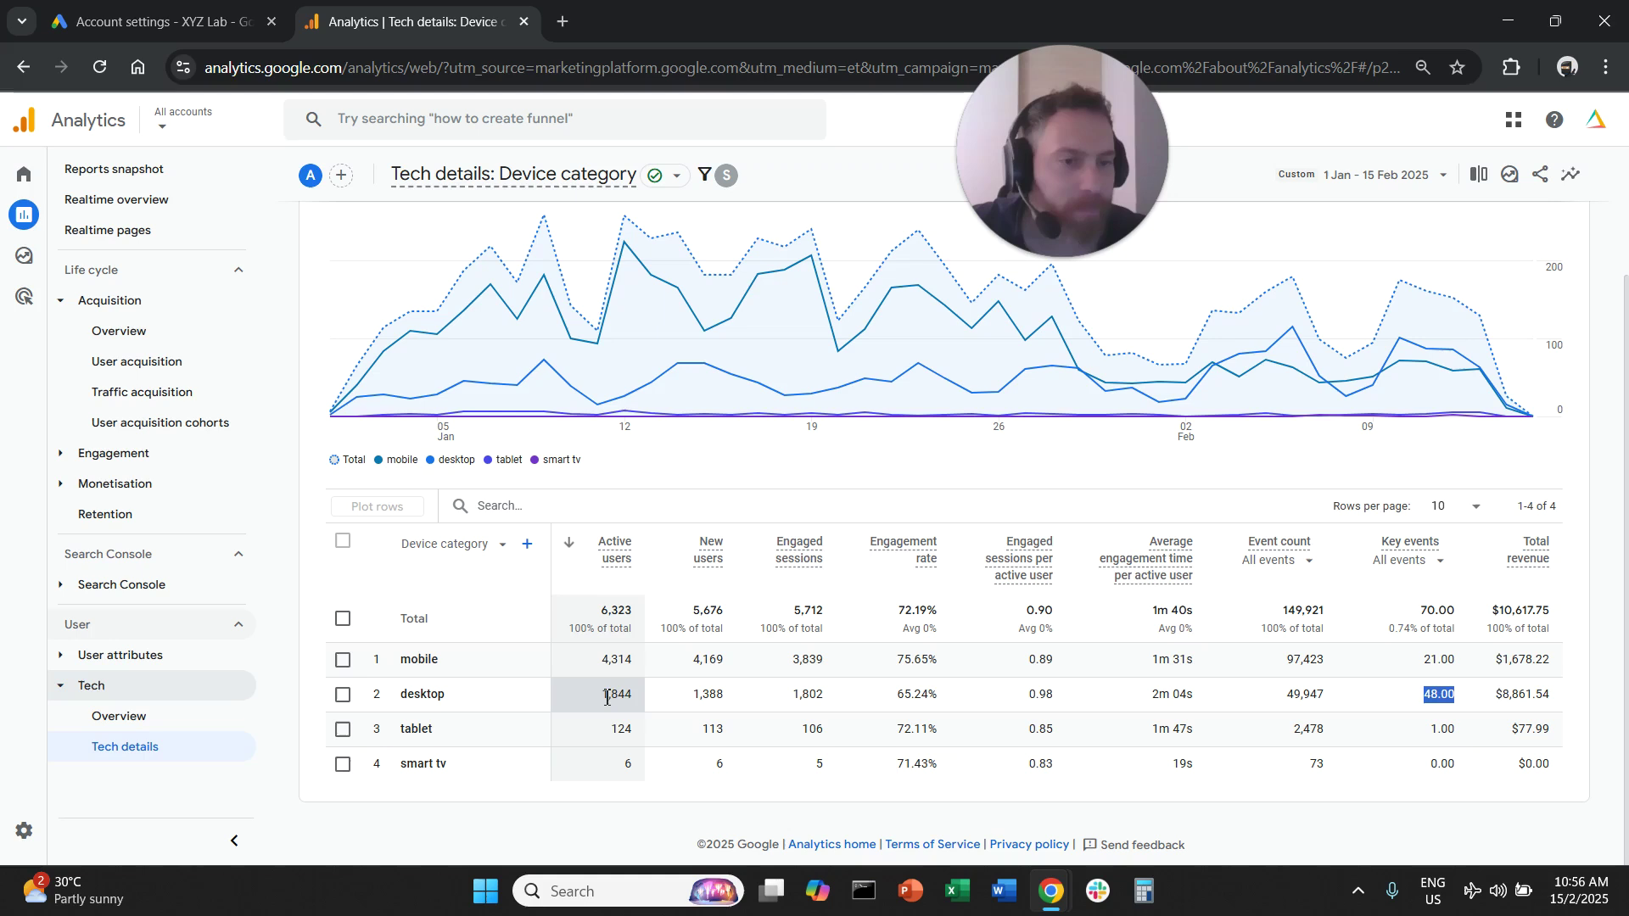
left_click_drag(605, 703, 645, 698)
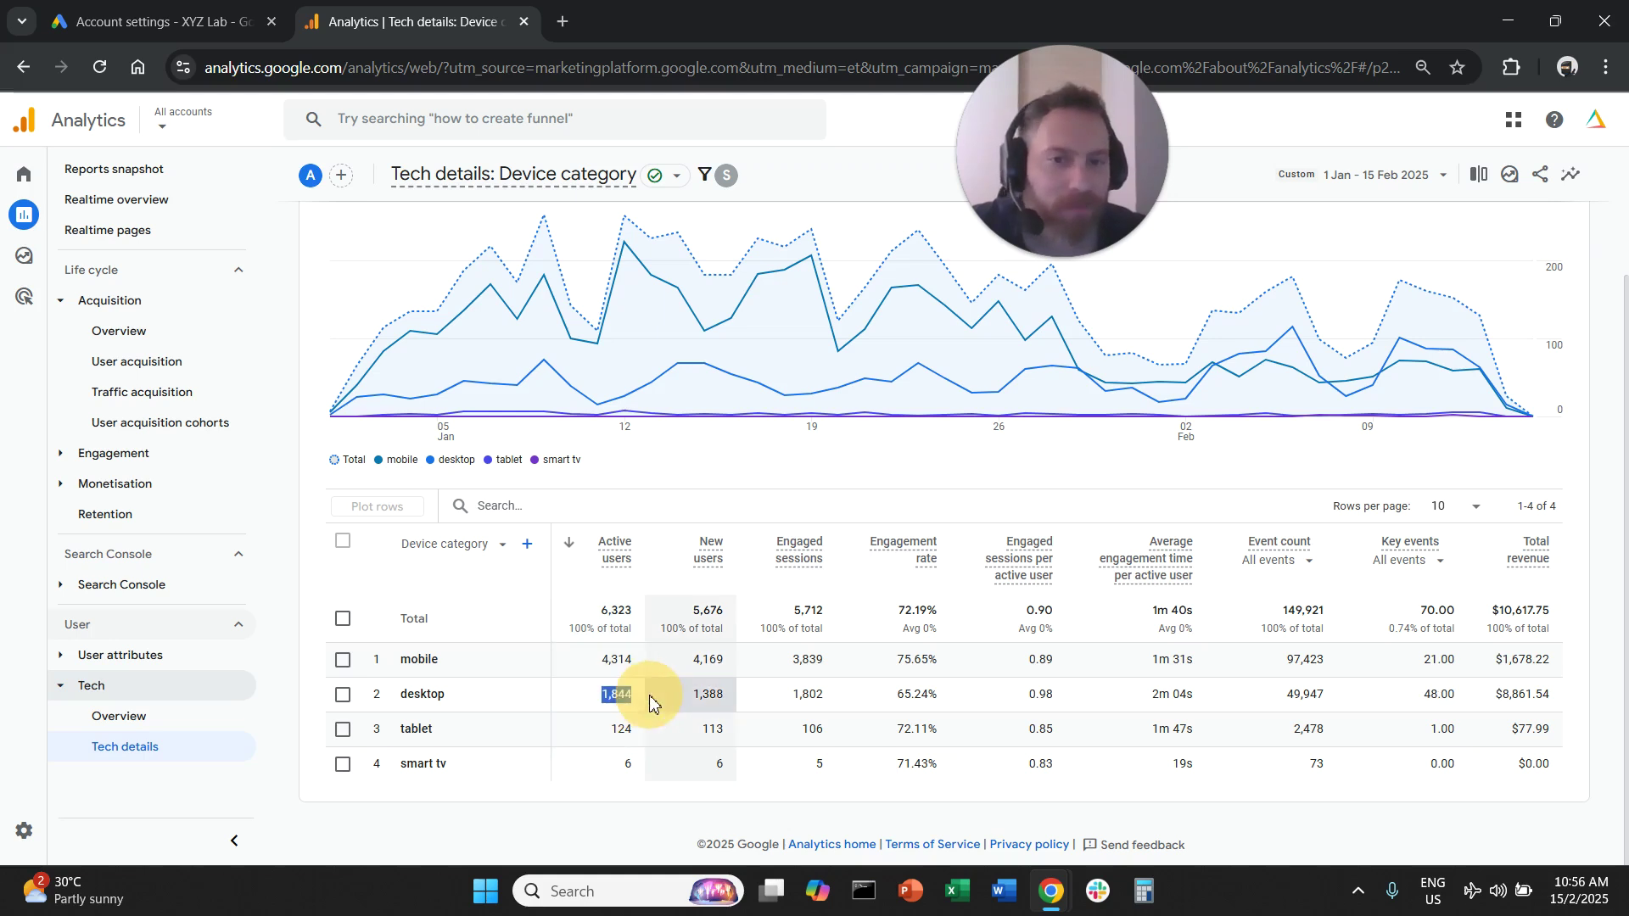
left_click(711, 712)
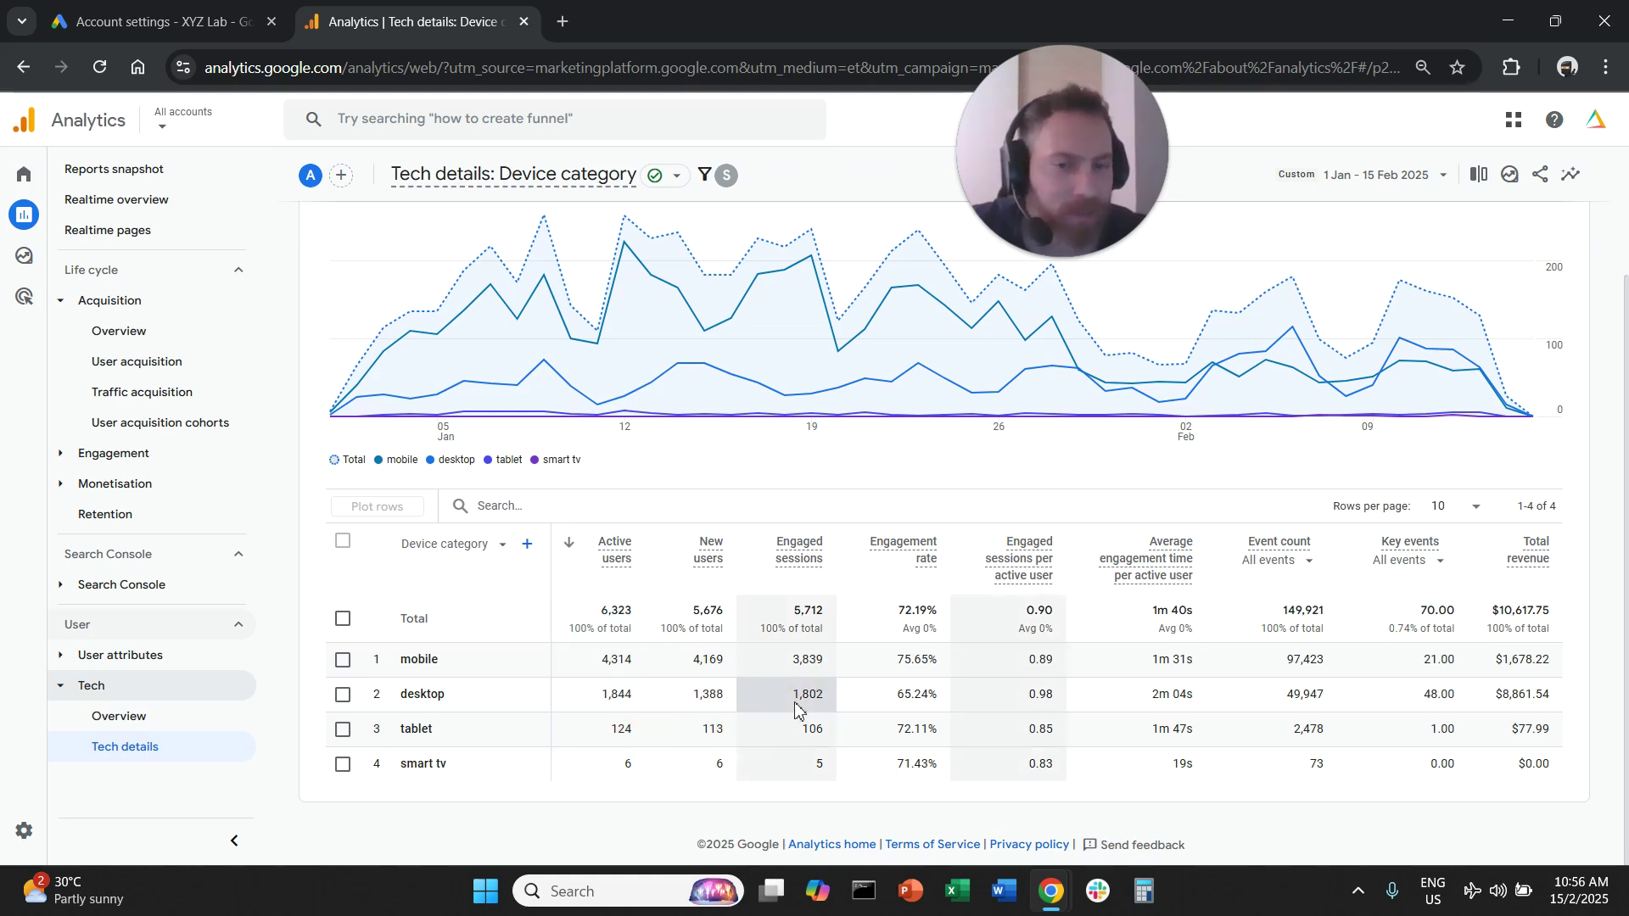
left_click_drag(1422, 708, 1455, 692)
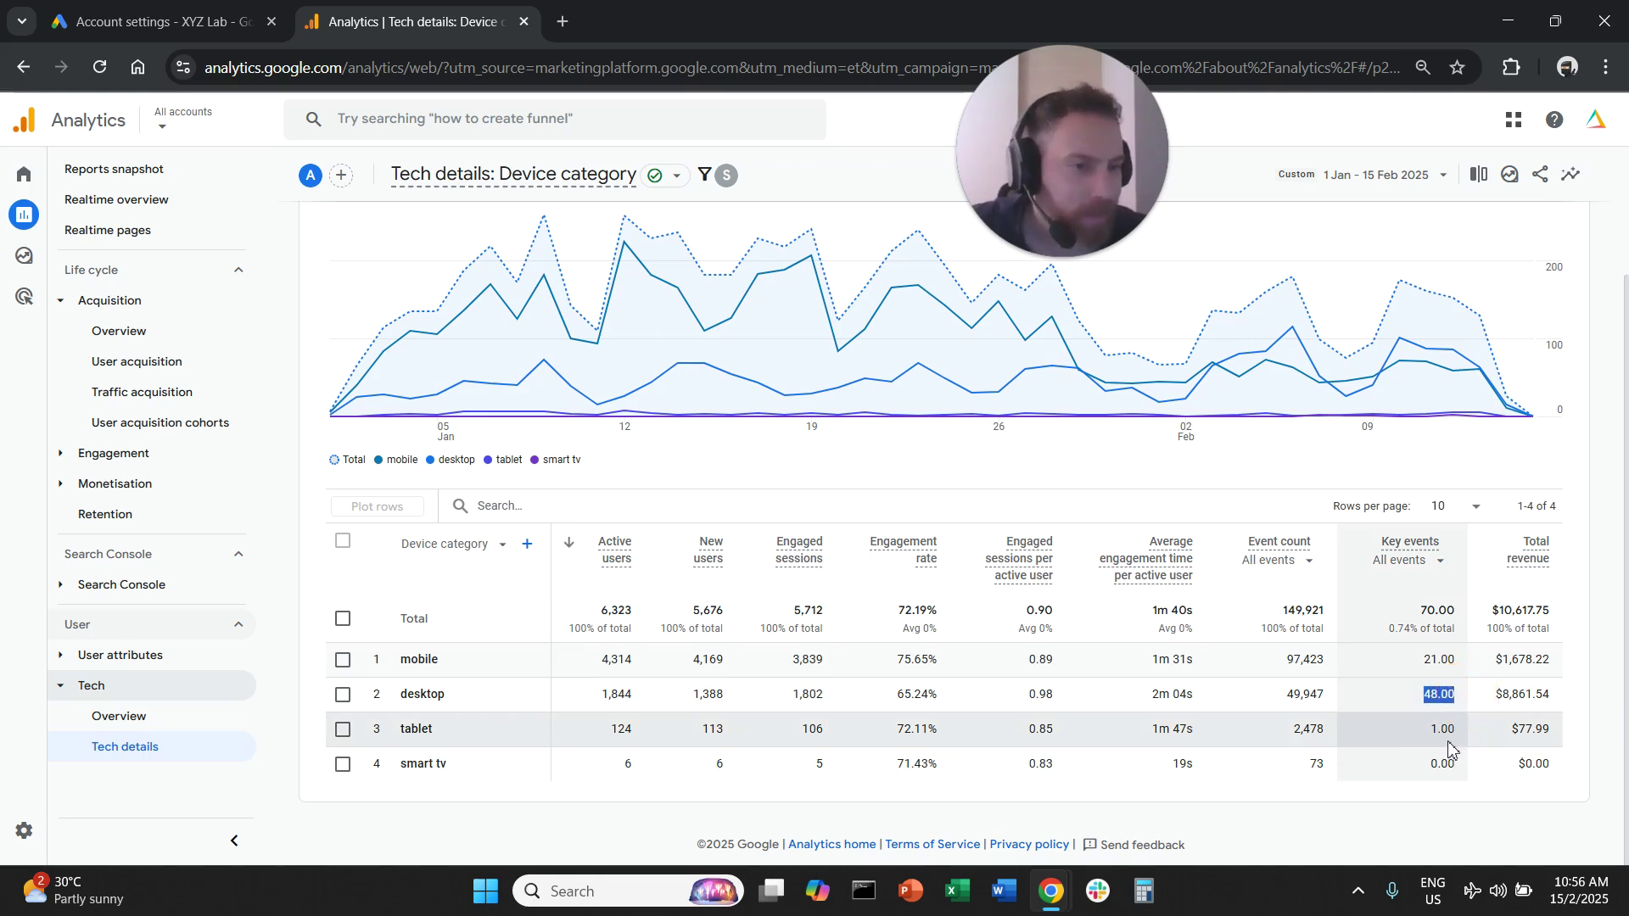
left_click_drag(1496, 696, 1564, 684)
left_click(1435, 711)
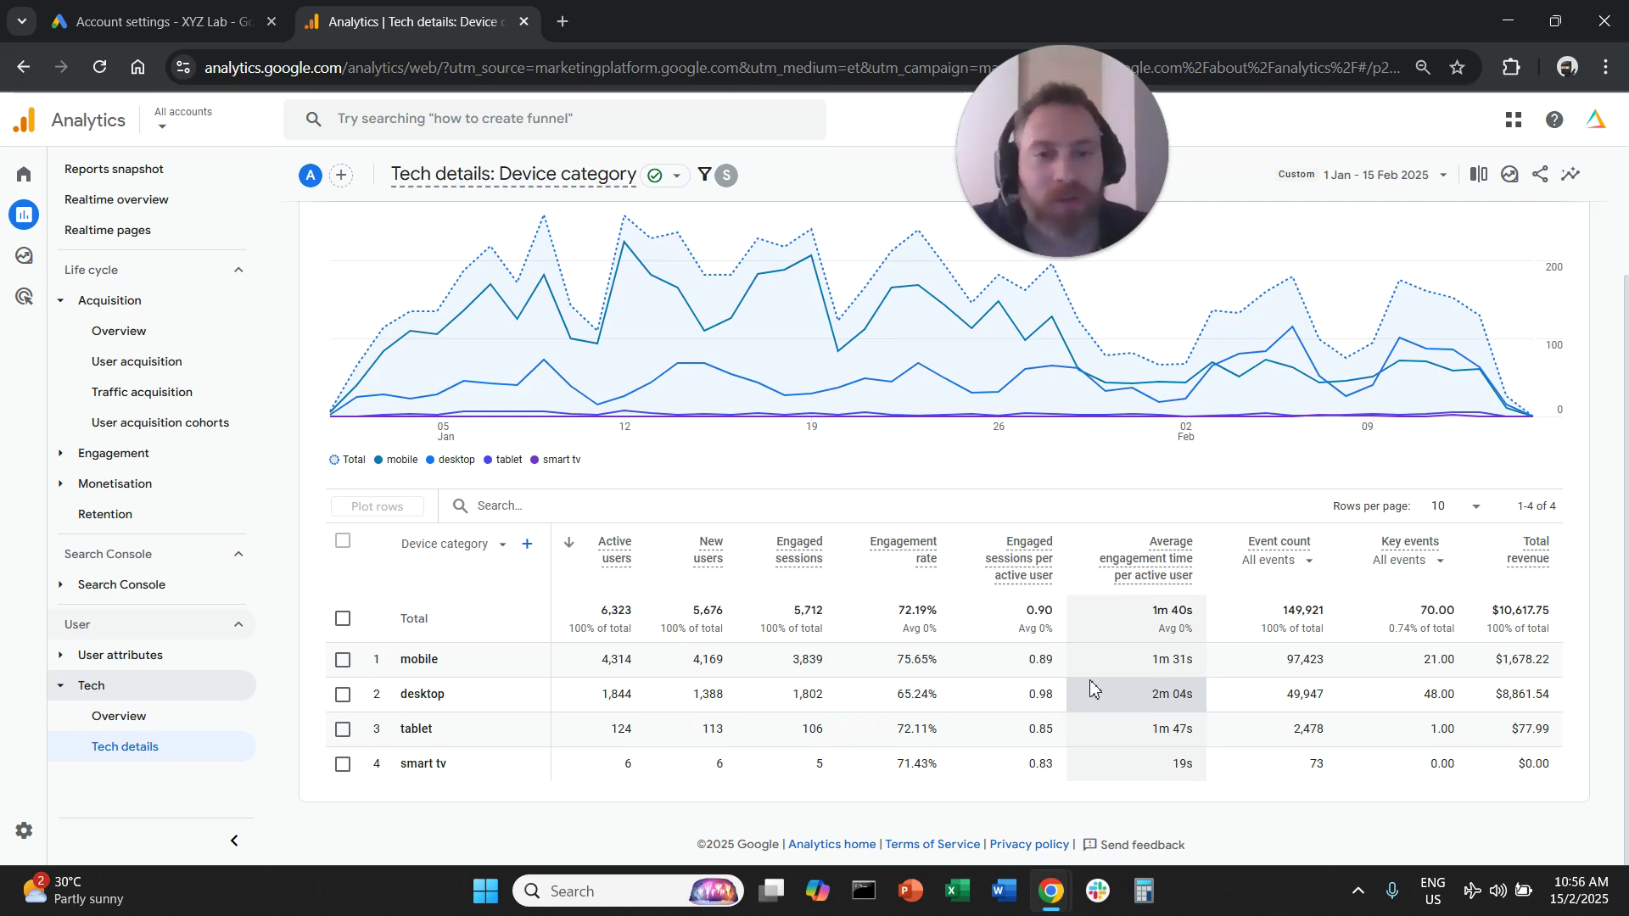
left_click(1186, 575)
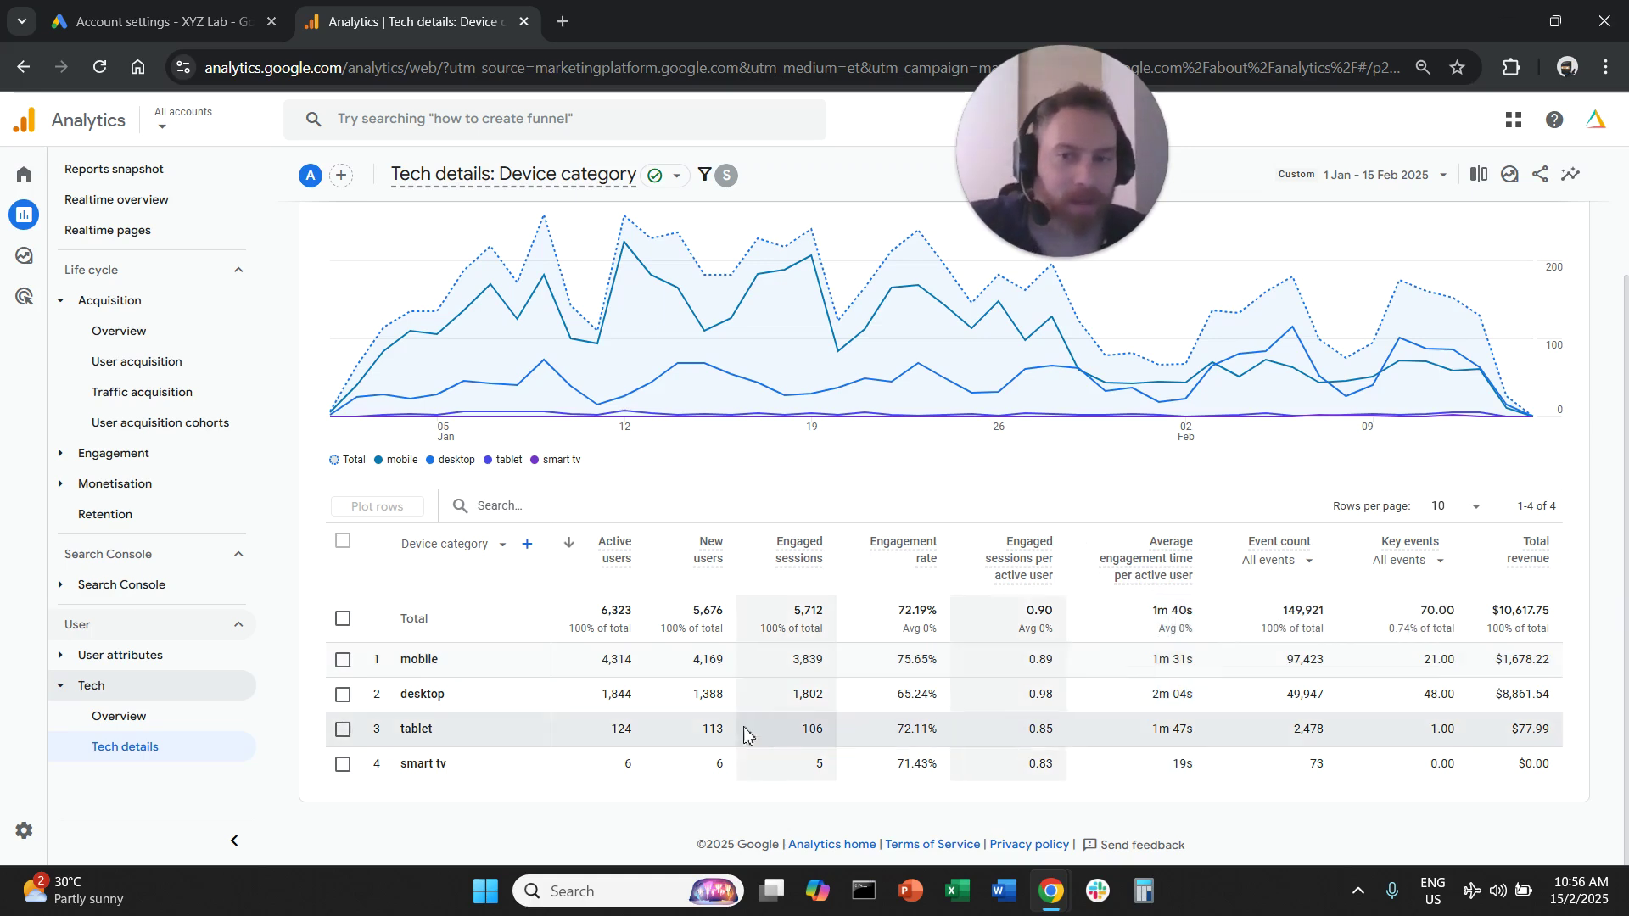
left_click_drag(414, 618, 1186, 723)
left_click(1187, 751)
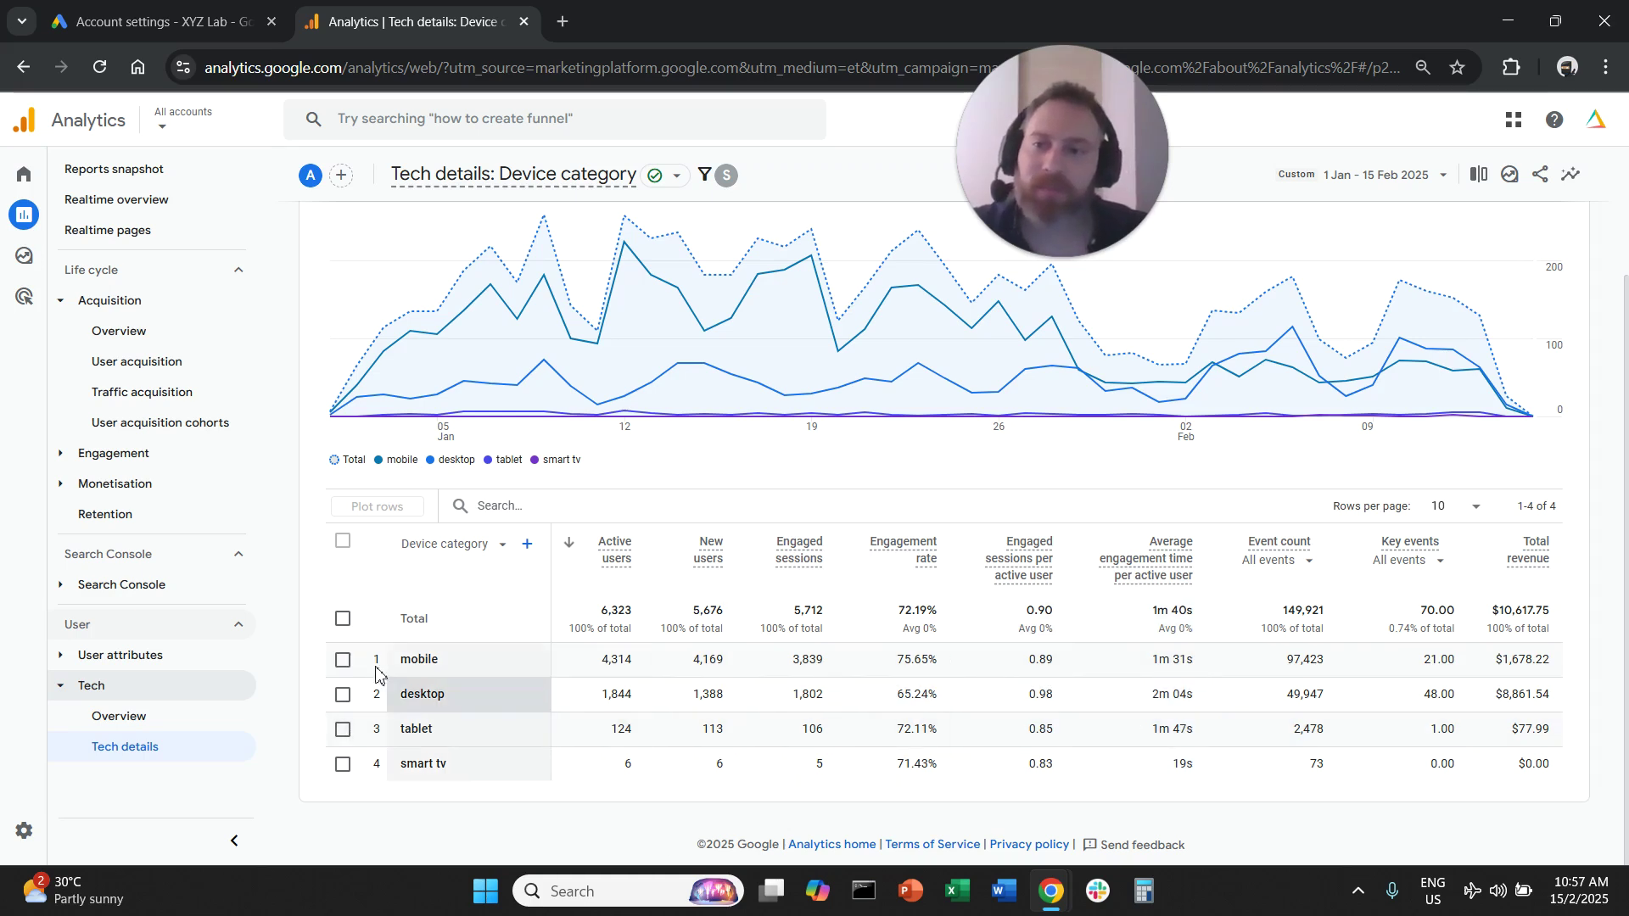
Open the Demographic details report under User attributes and deselect all plotted country rows
left_click(183, 654)
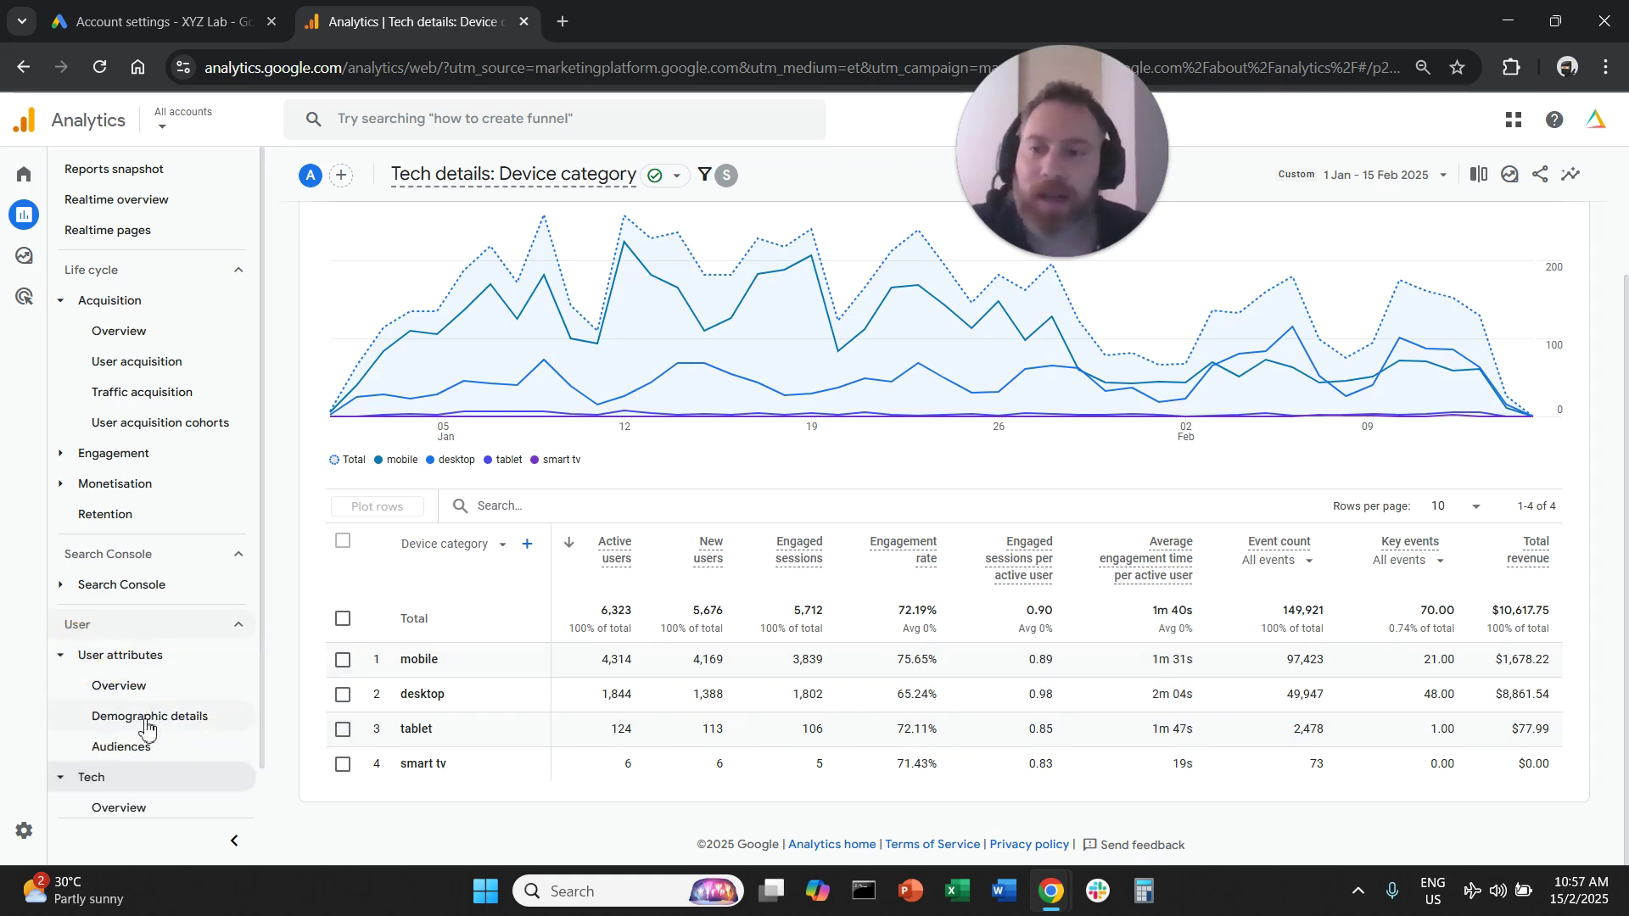
left_click(185, 725)
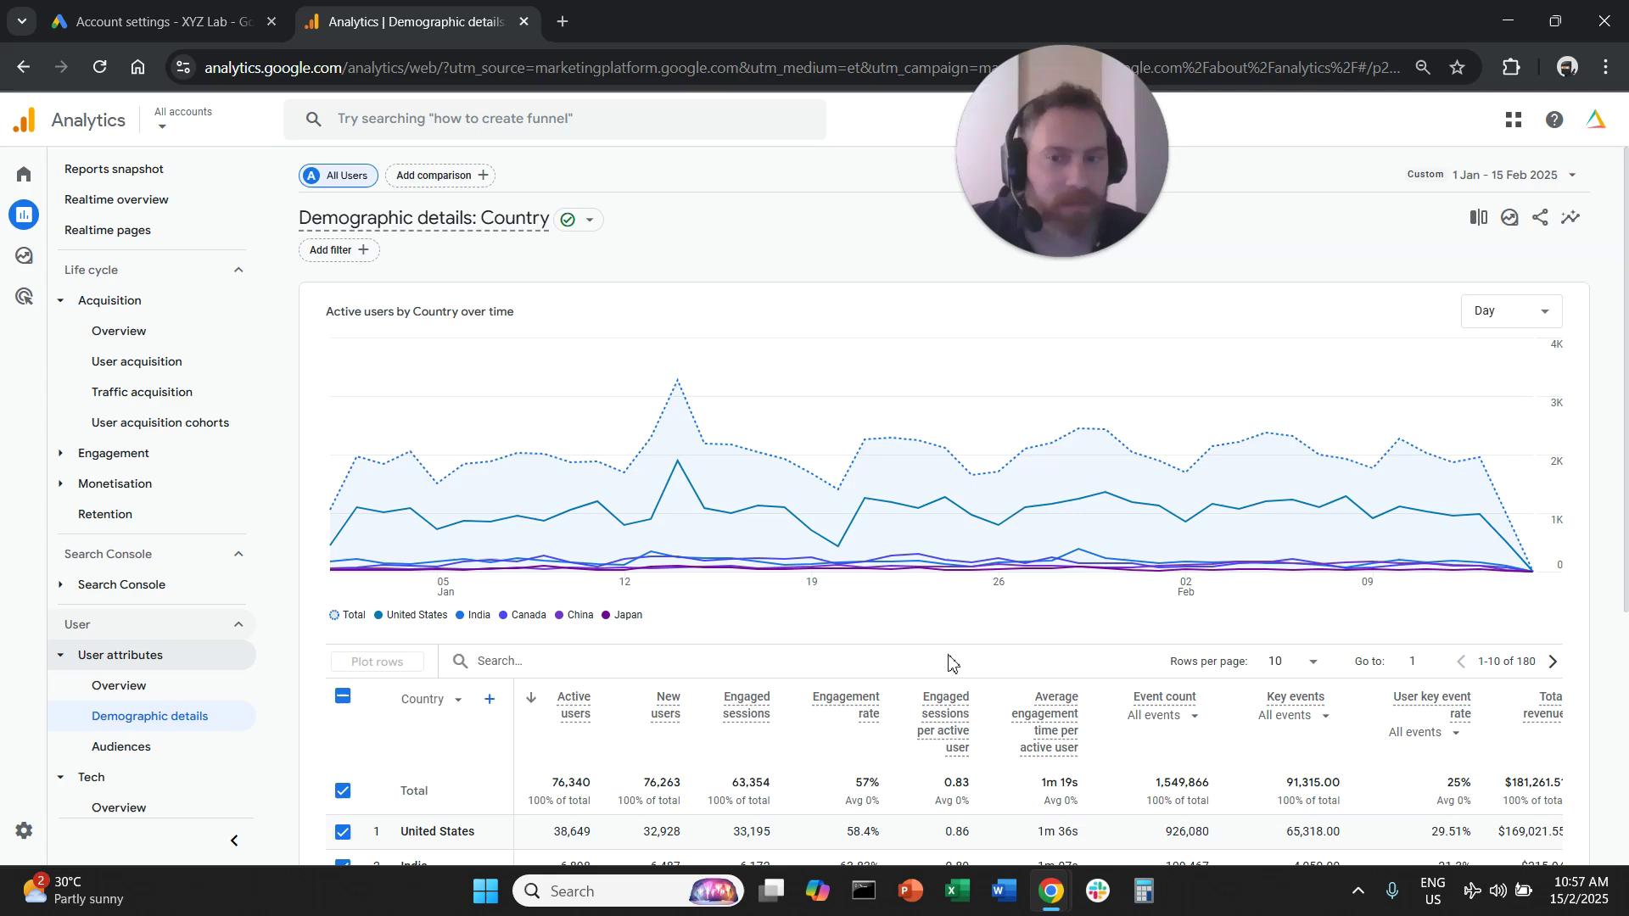
scroll(951, 670, "down", 3)
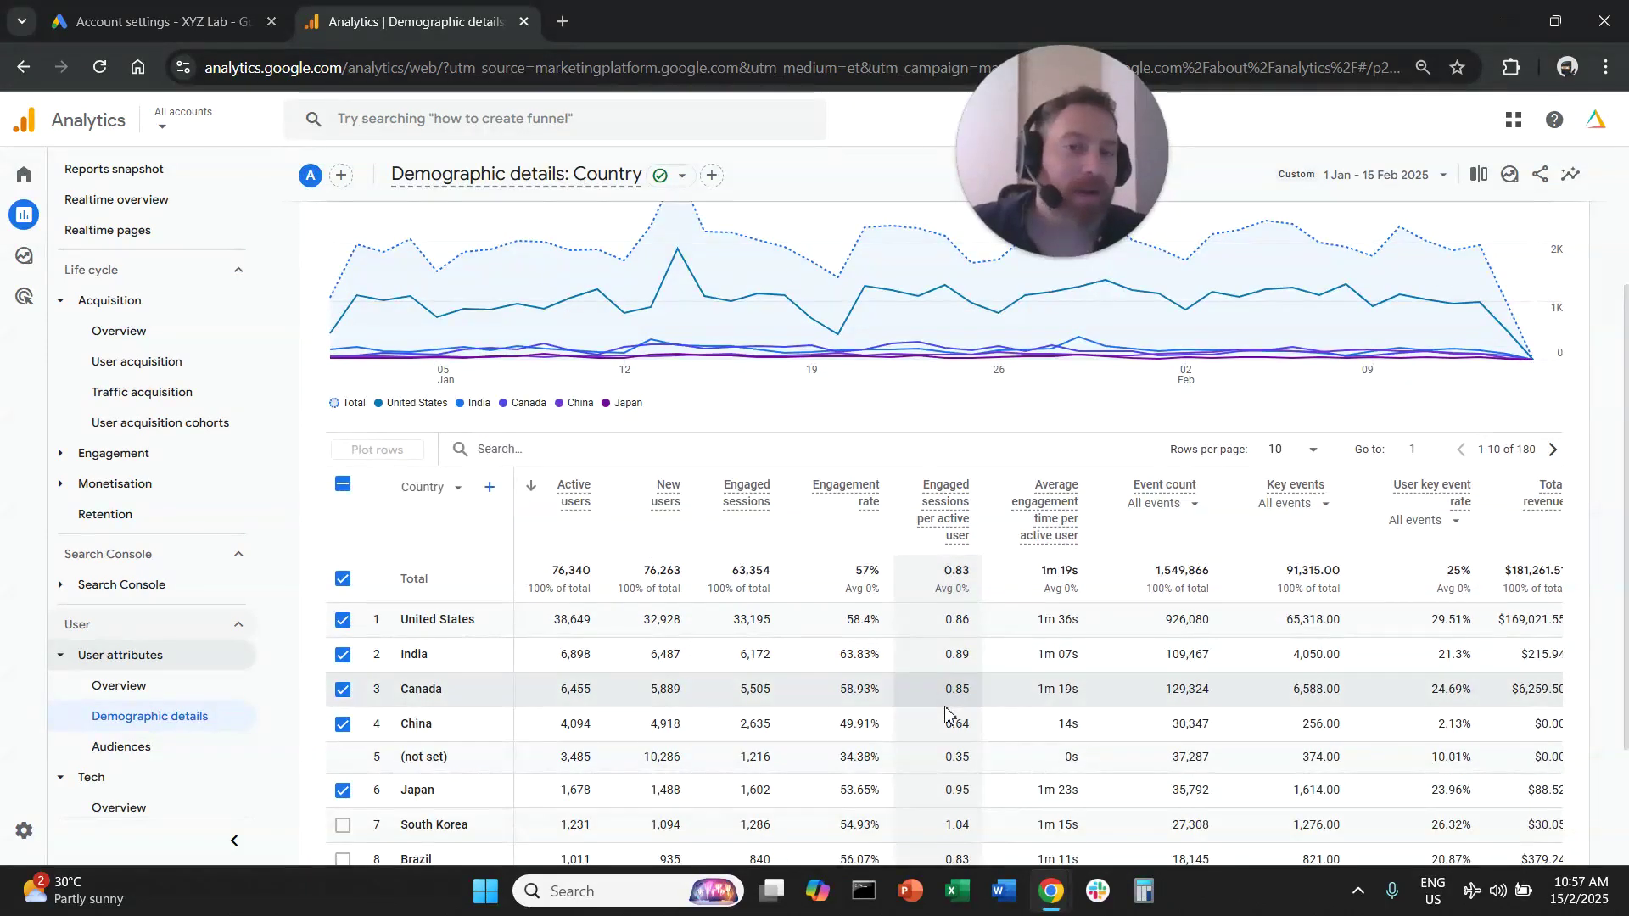
scroll(946, 715, "down", 1)
left_click(343, 390)
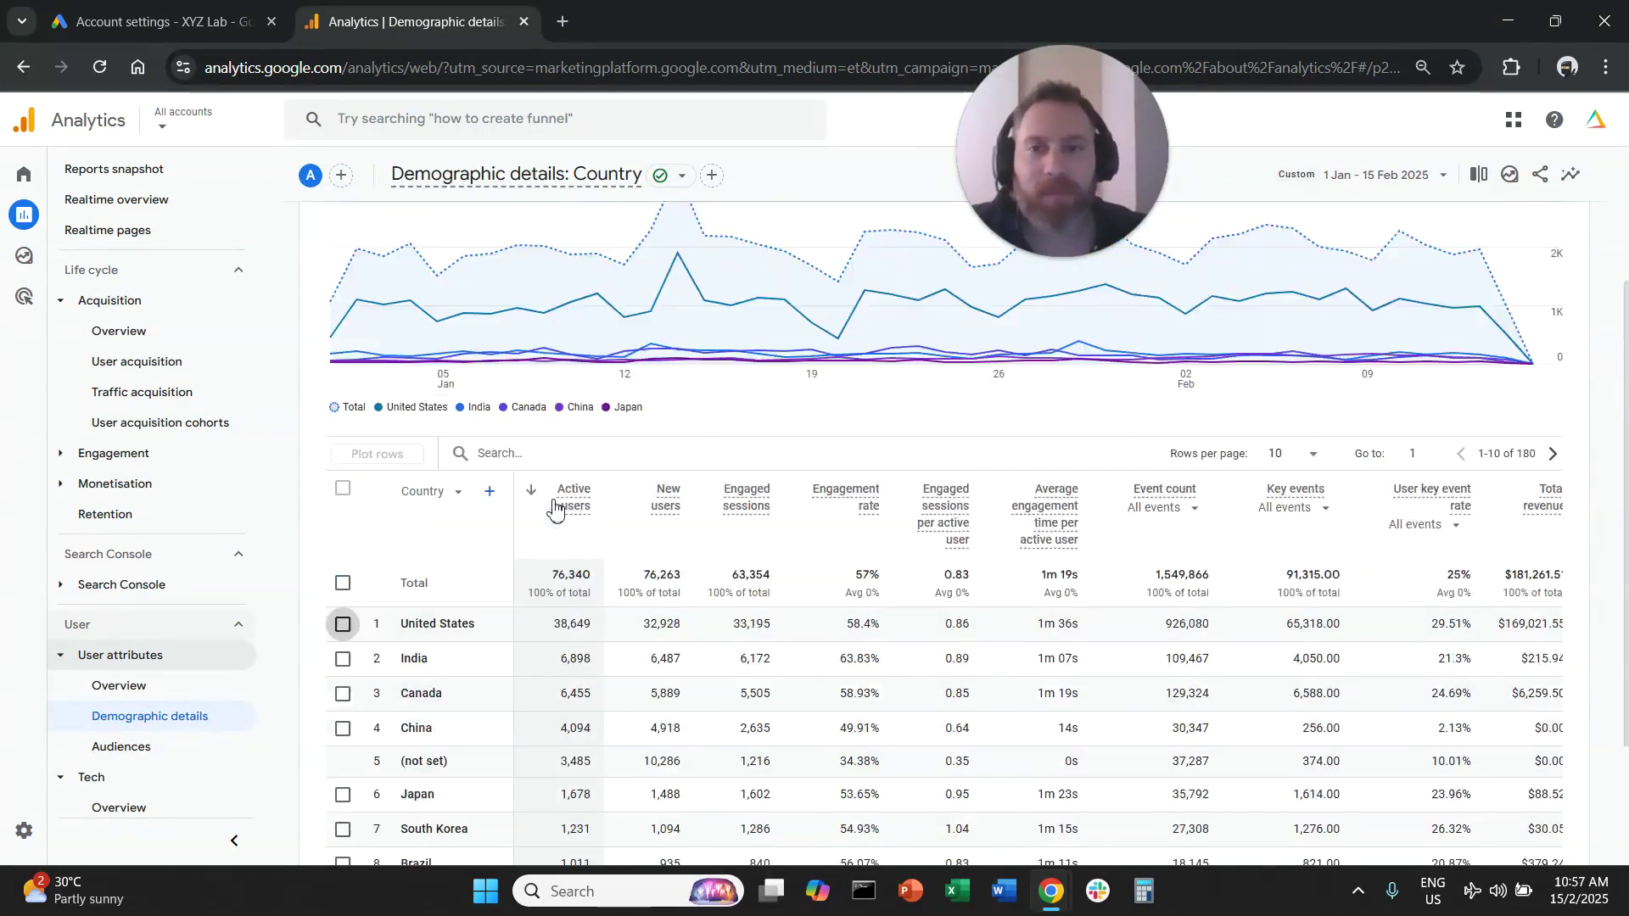
Start a filter on the country report using the Session default channel group dimension with match type exactly matches
scroll(553, 507, "up", 3)
left_click(352, 251)
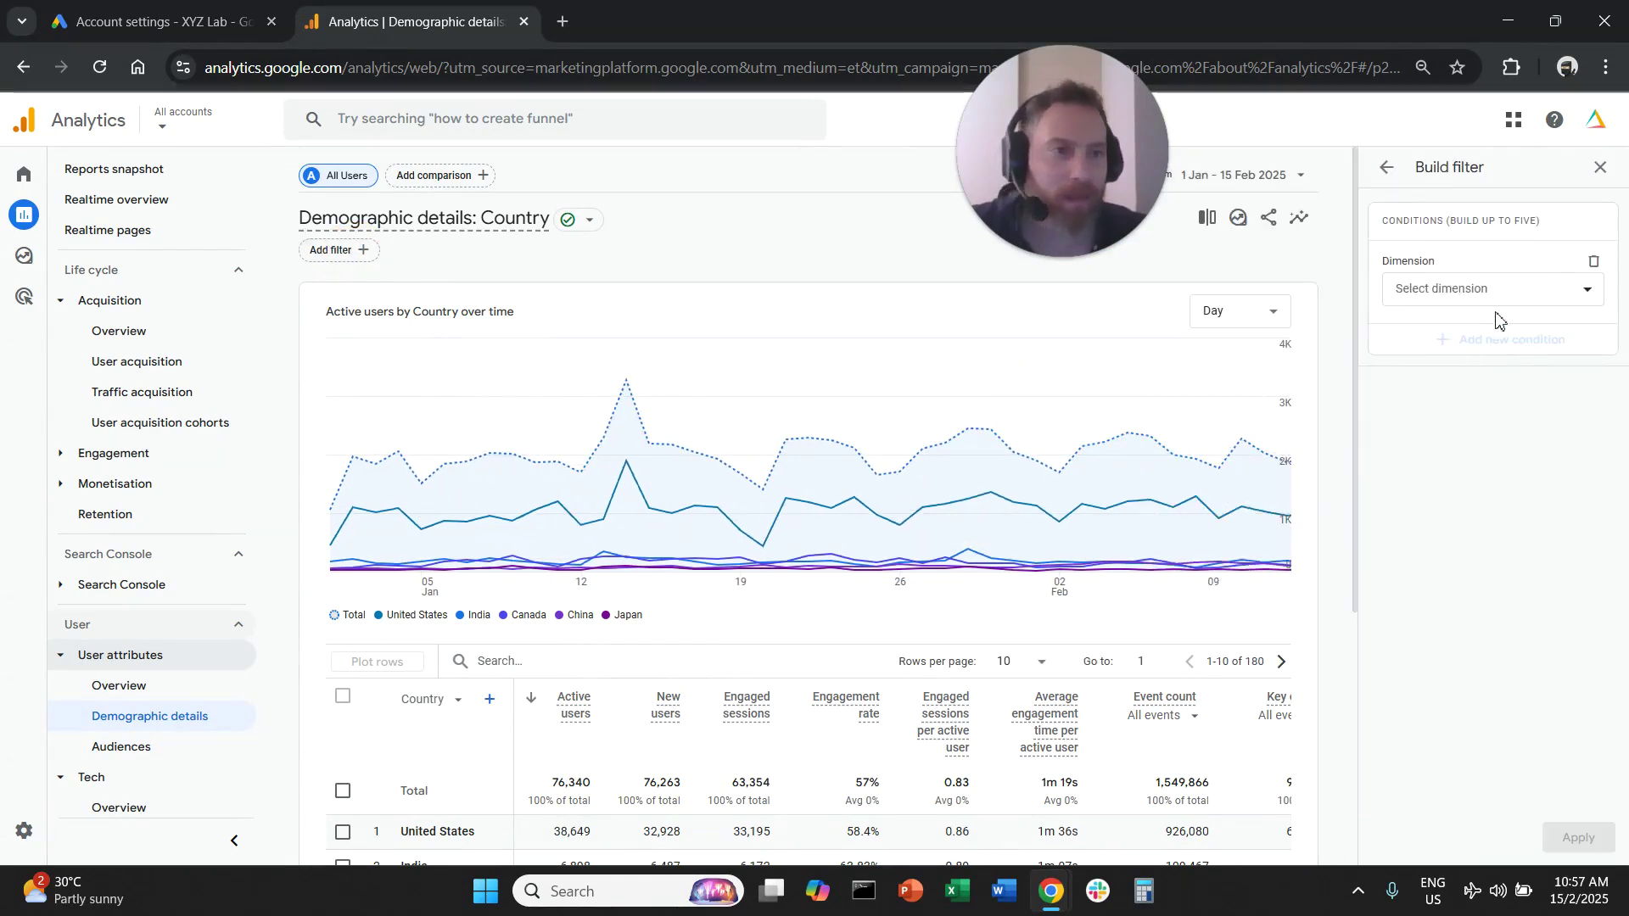
left_click(1493, 293)
type("channe")
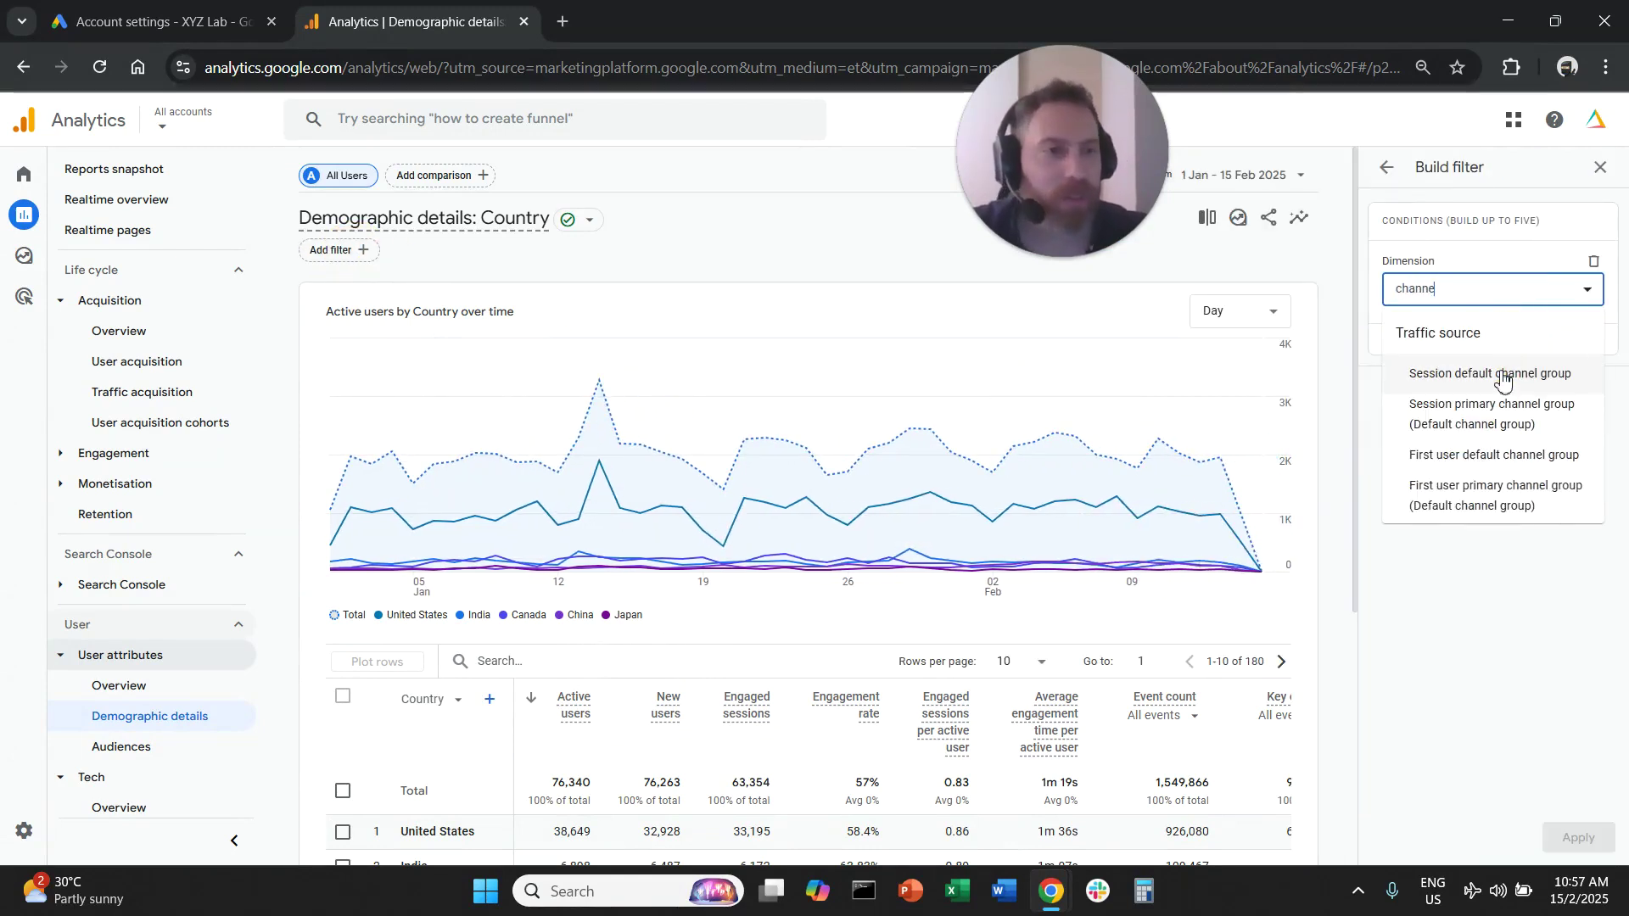
left_click(1505, 377)
left_click(1540, 353)
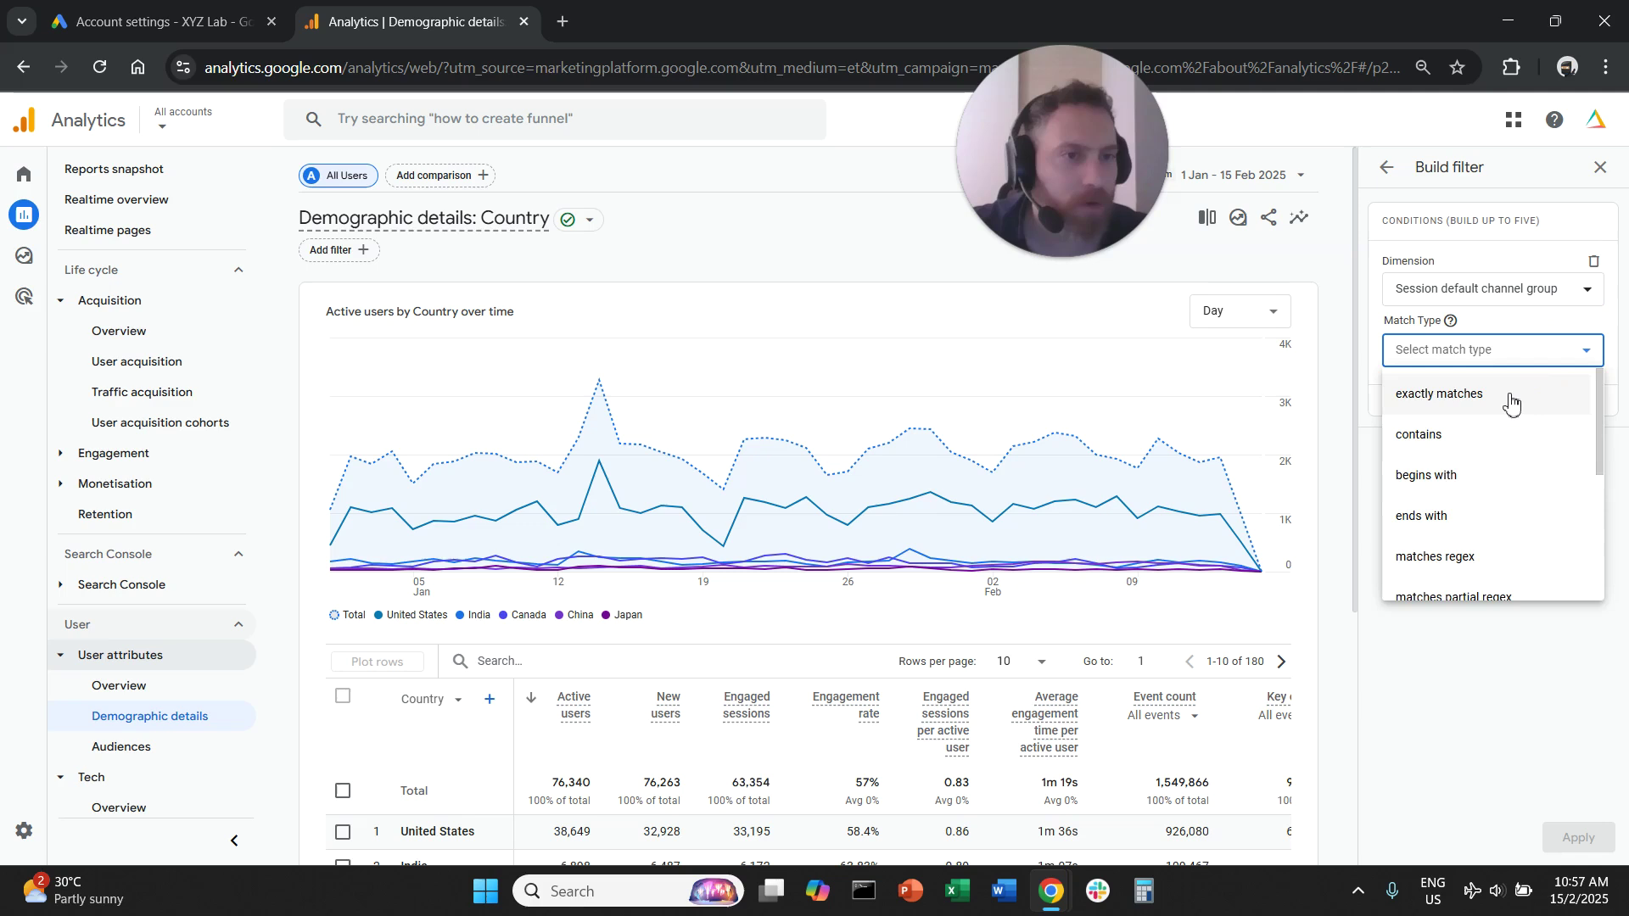
left_click(1508, 397)
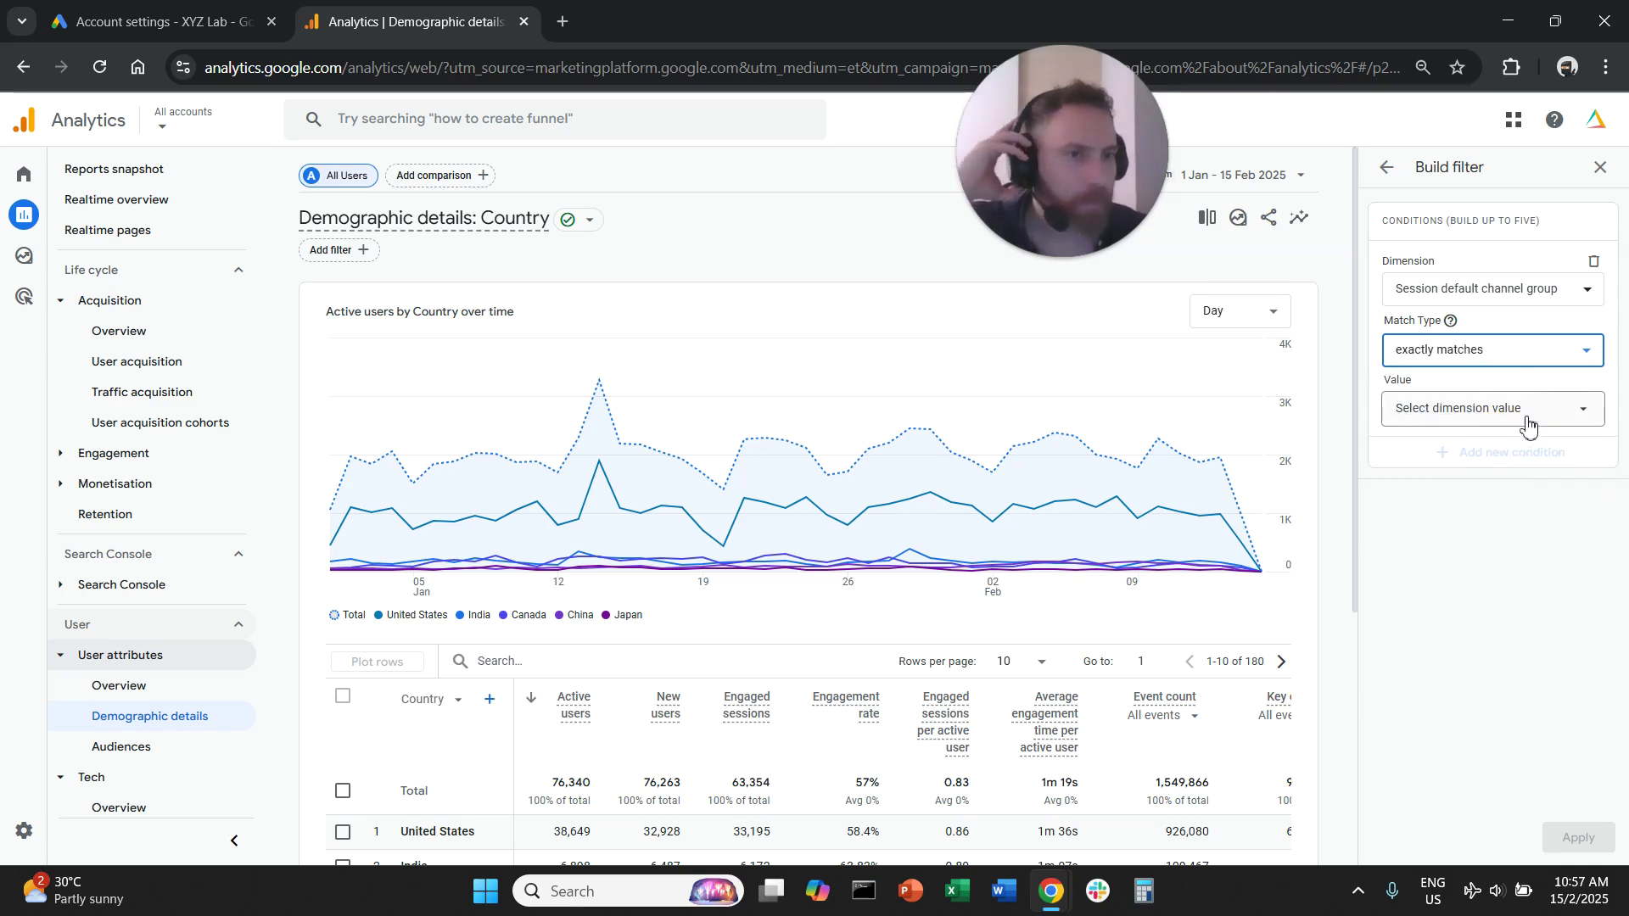
Choose Cross-network and Paid Search as the filter values and apply the filter to the country report
left_click(1527, 415)
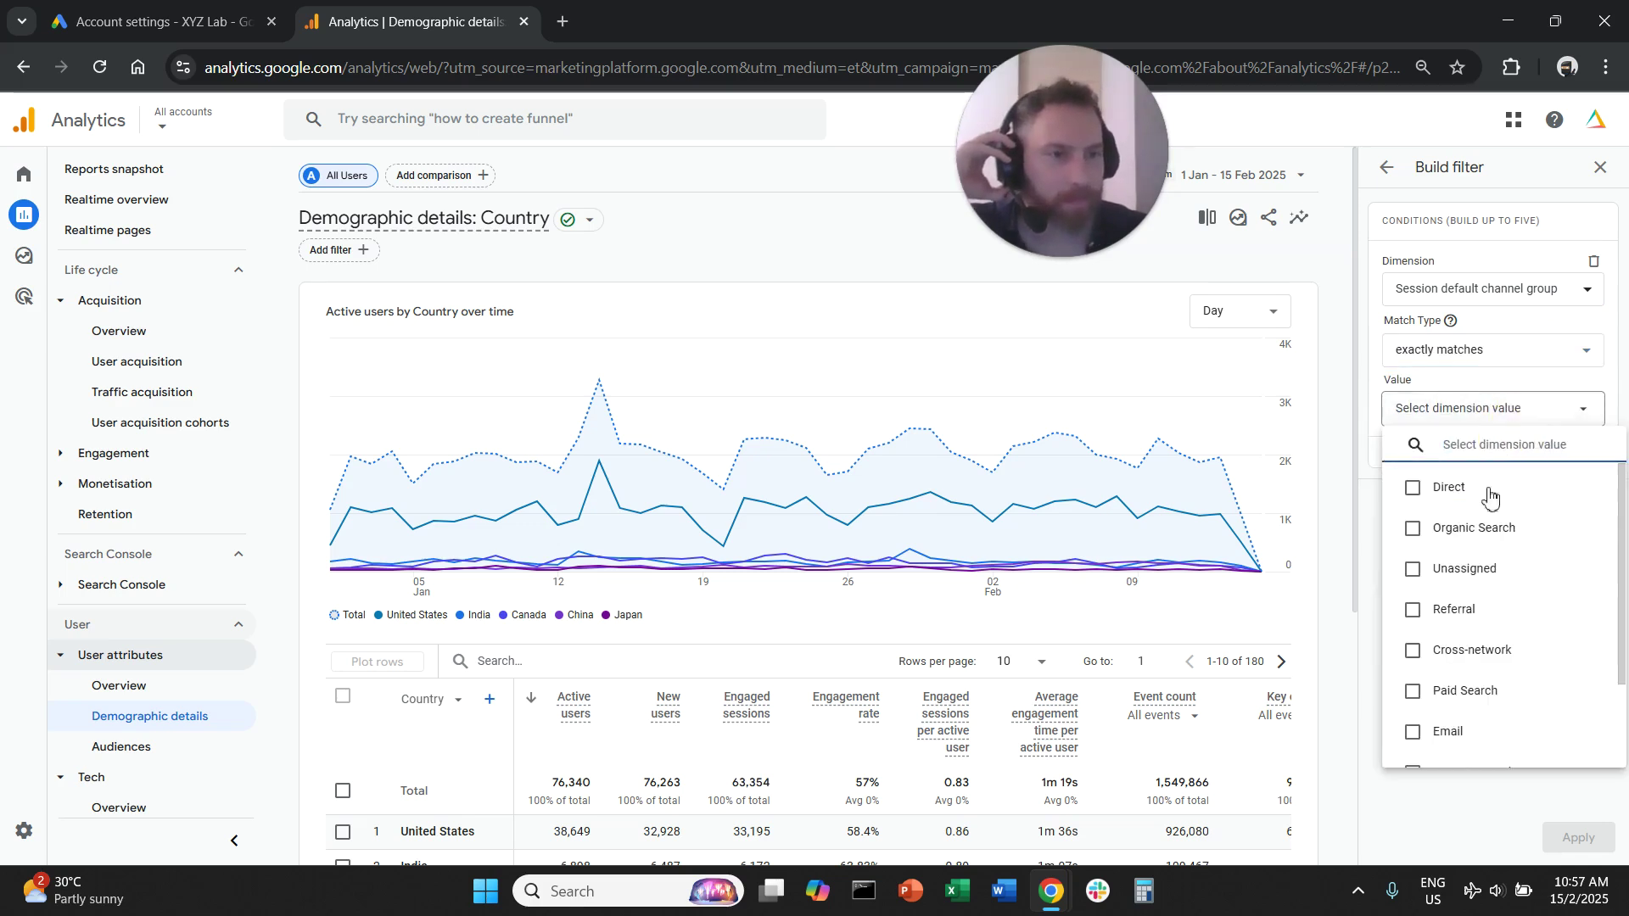
left_click(1473, 652)
left_click(1469, 709)
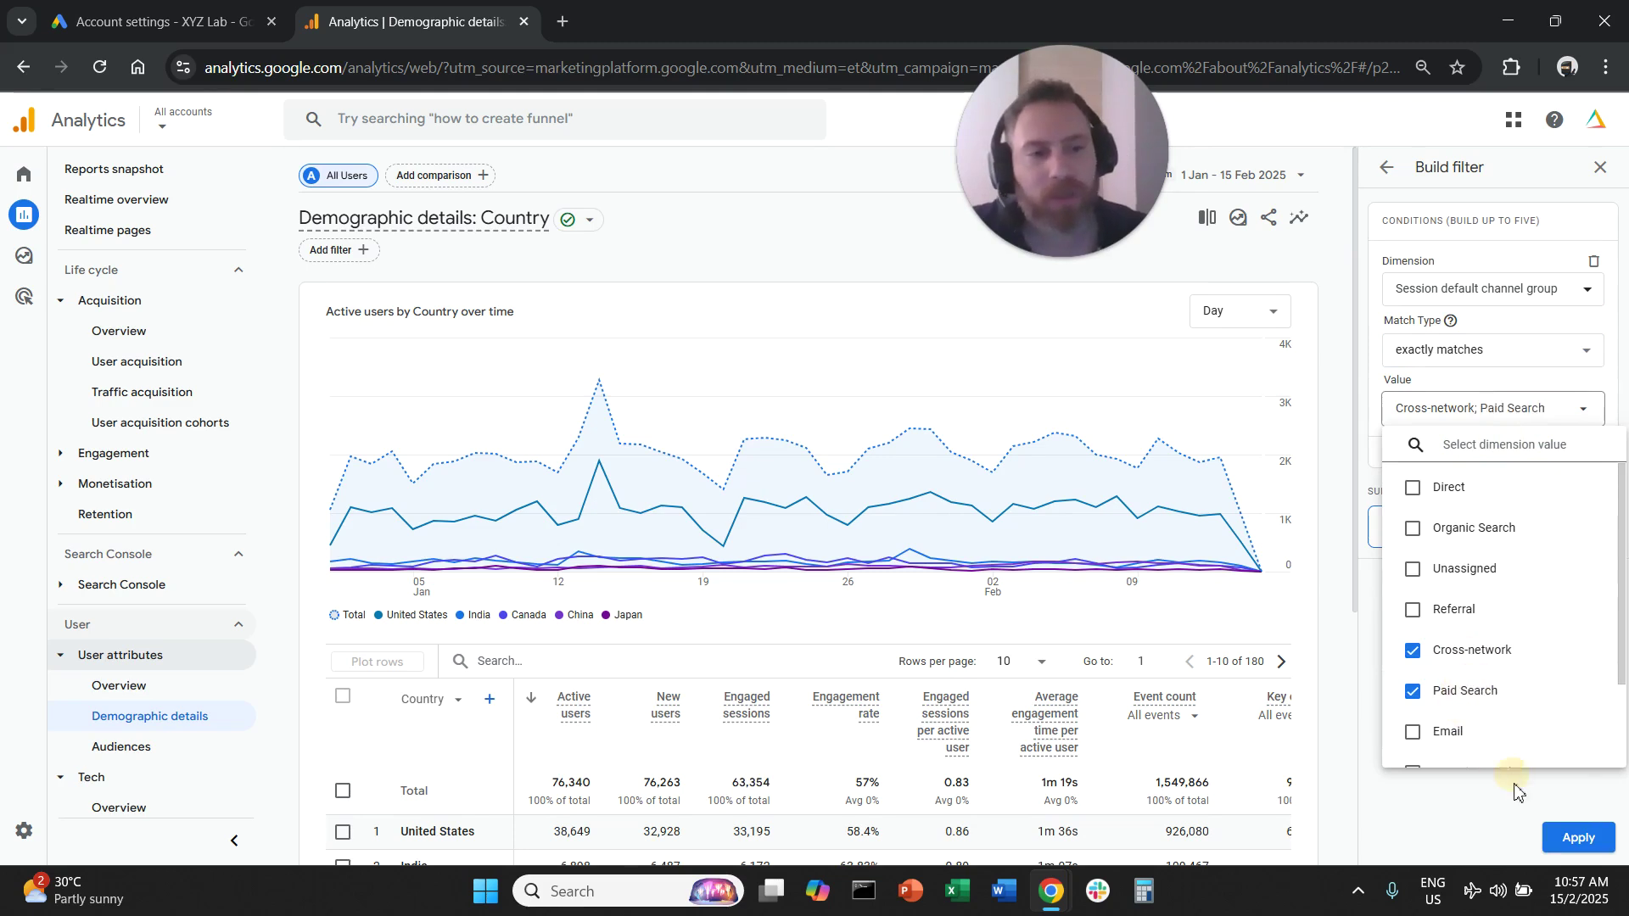
left_click(1627, 745)
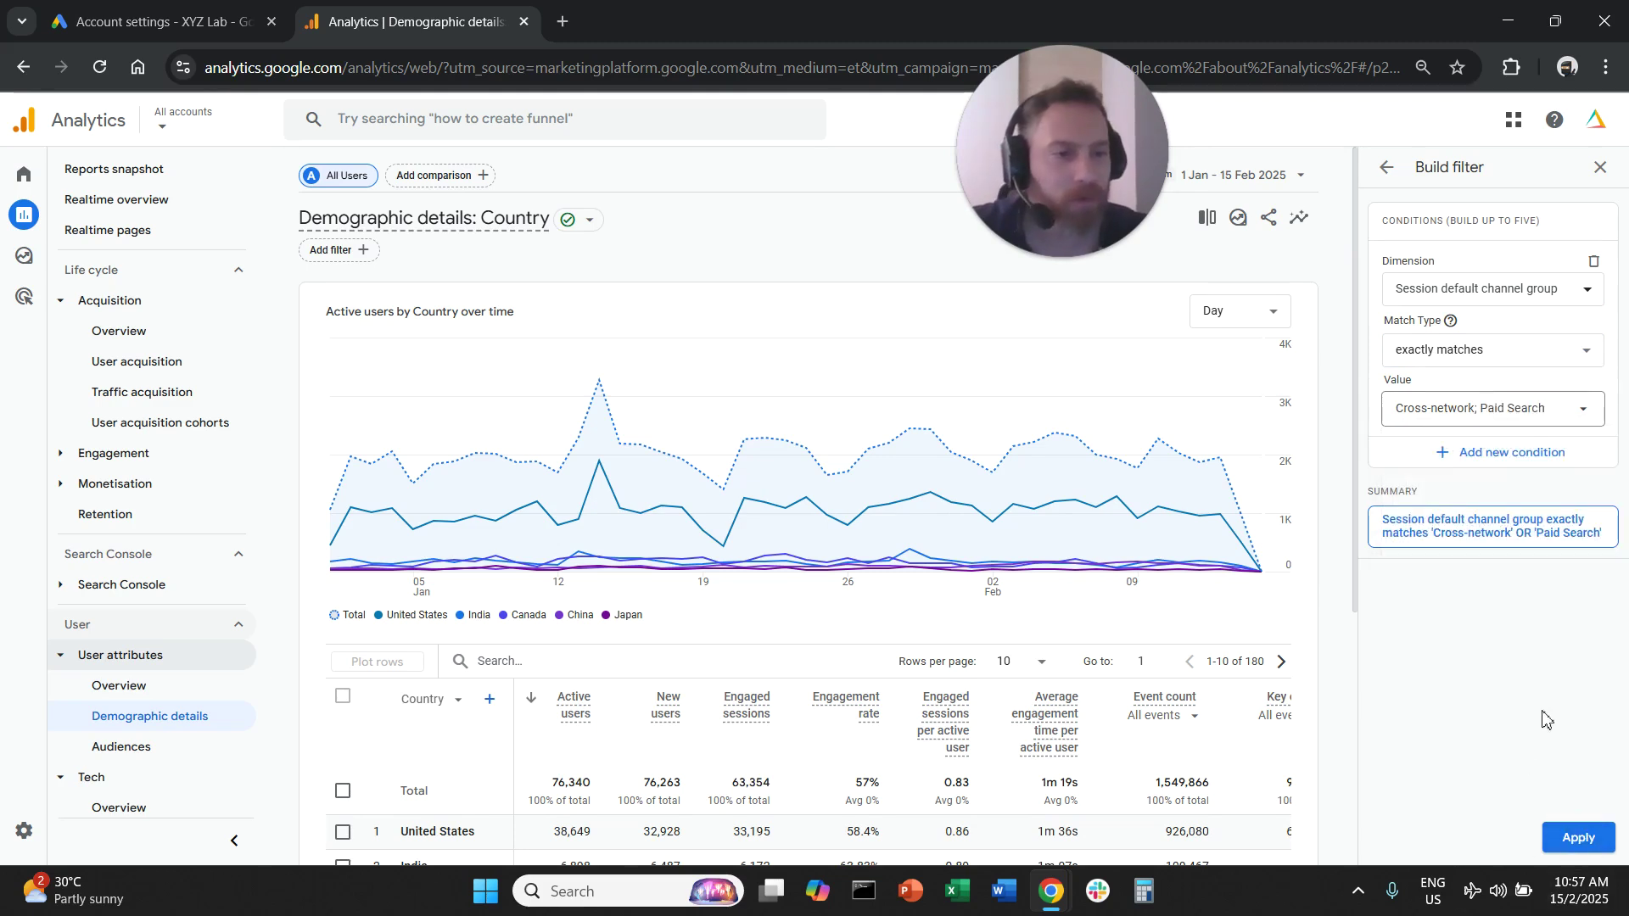
left_click(1571, 837)
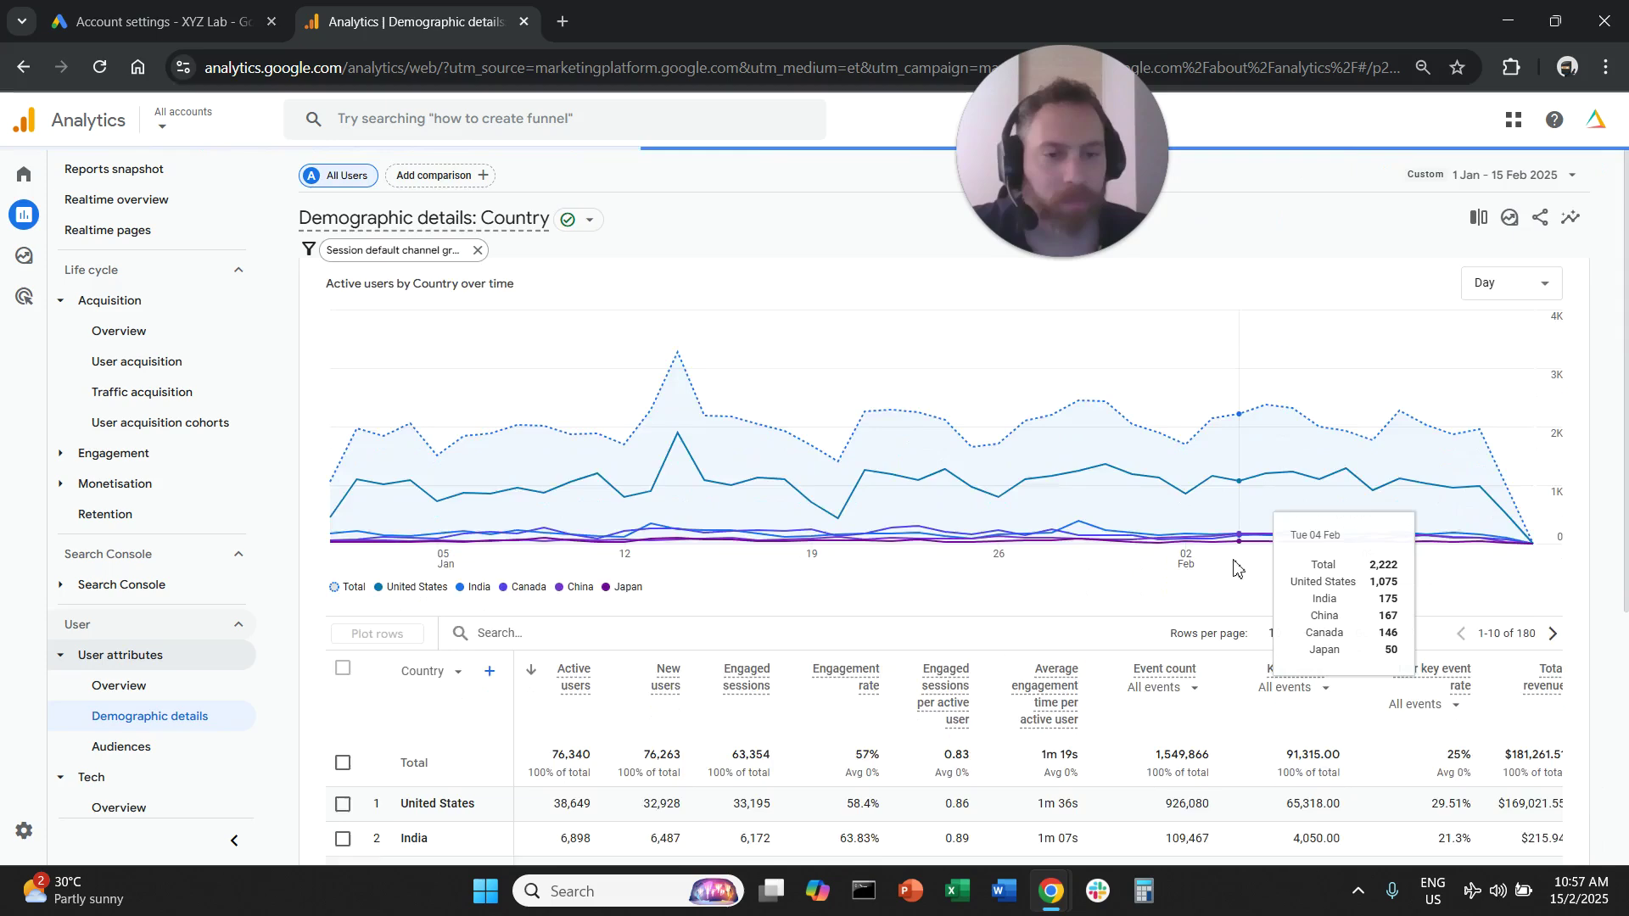
Restrict the country table's Key events column to the purchase event and deselect all plotted rows
scroll(1237, 563, "down", 4)
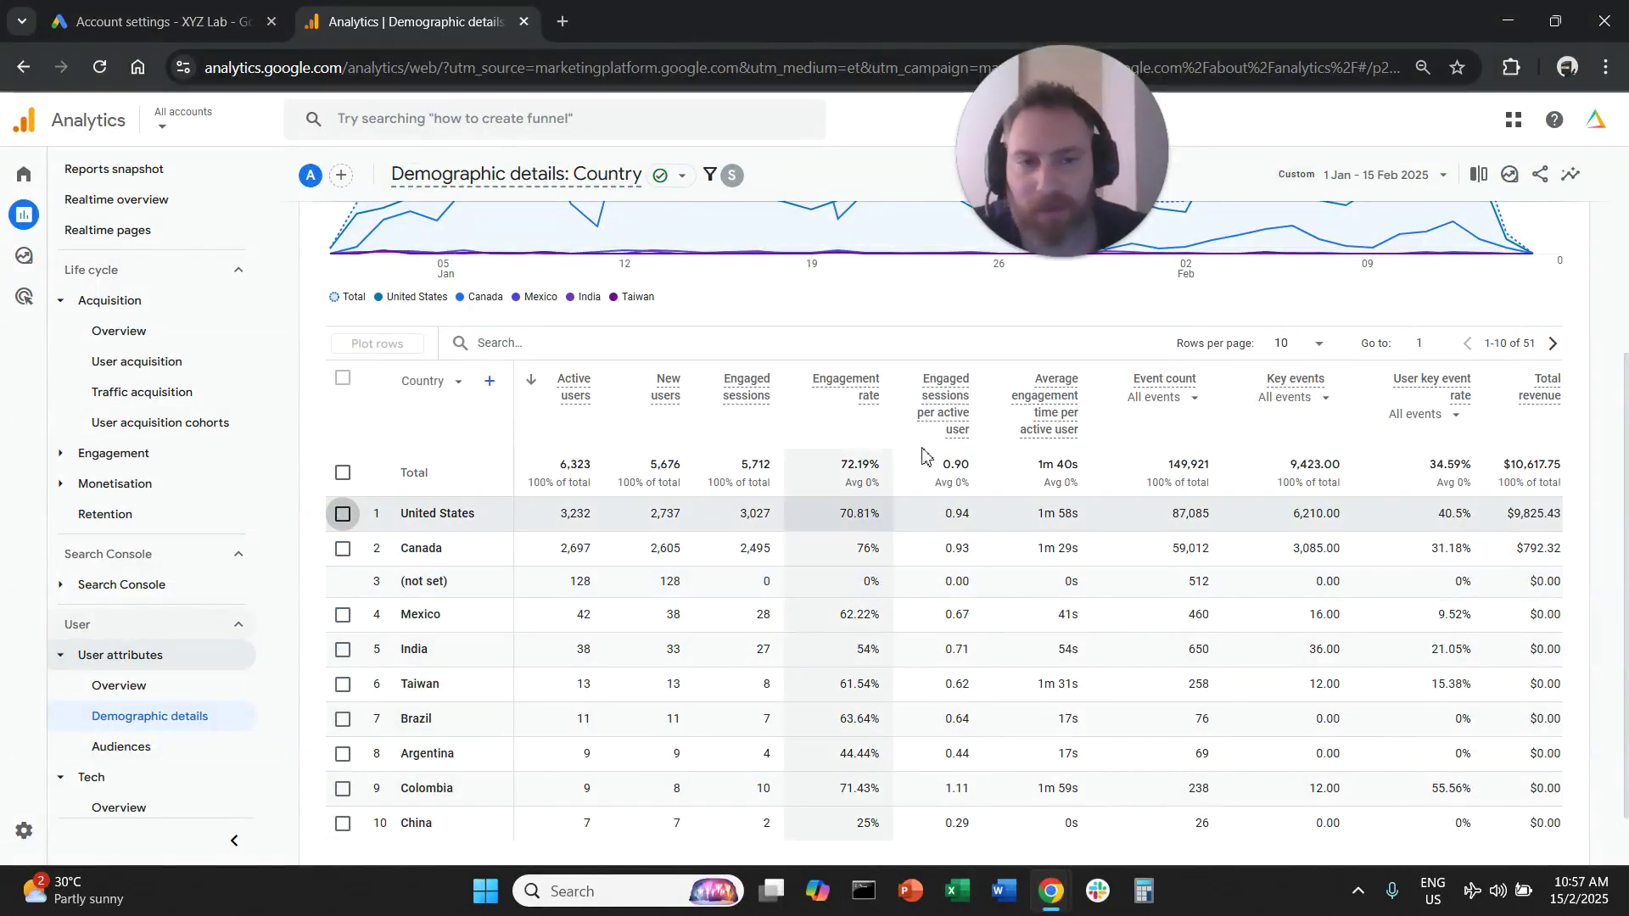
left_click(1313, 400)
left_click(851, 473)
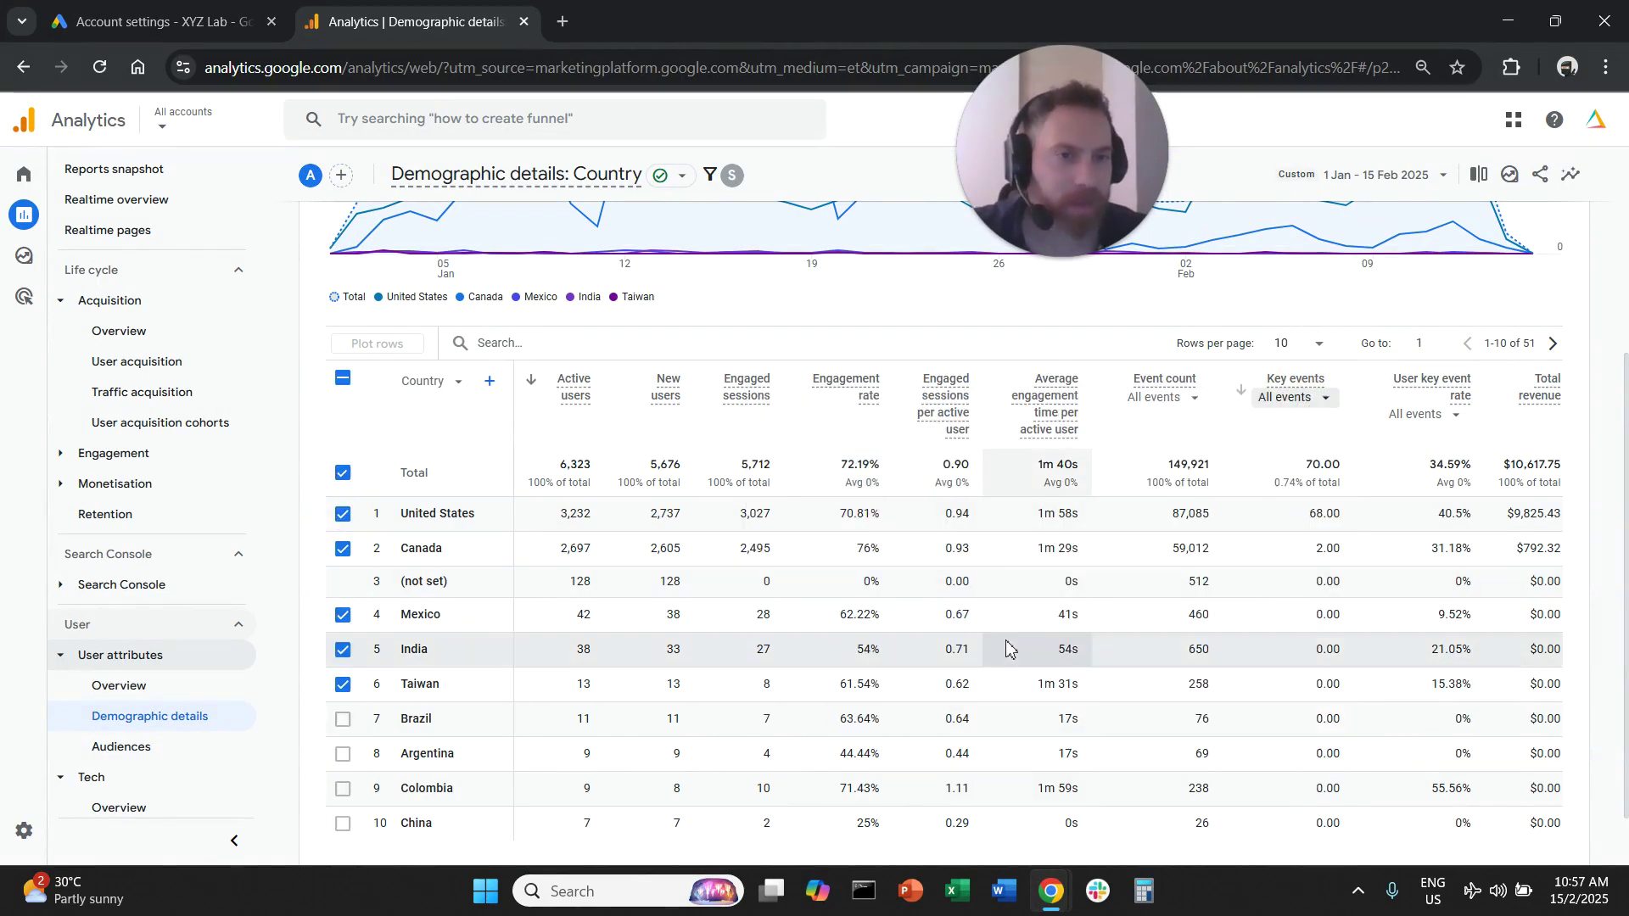
left_click(343, 379)
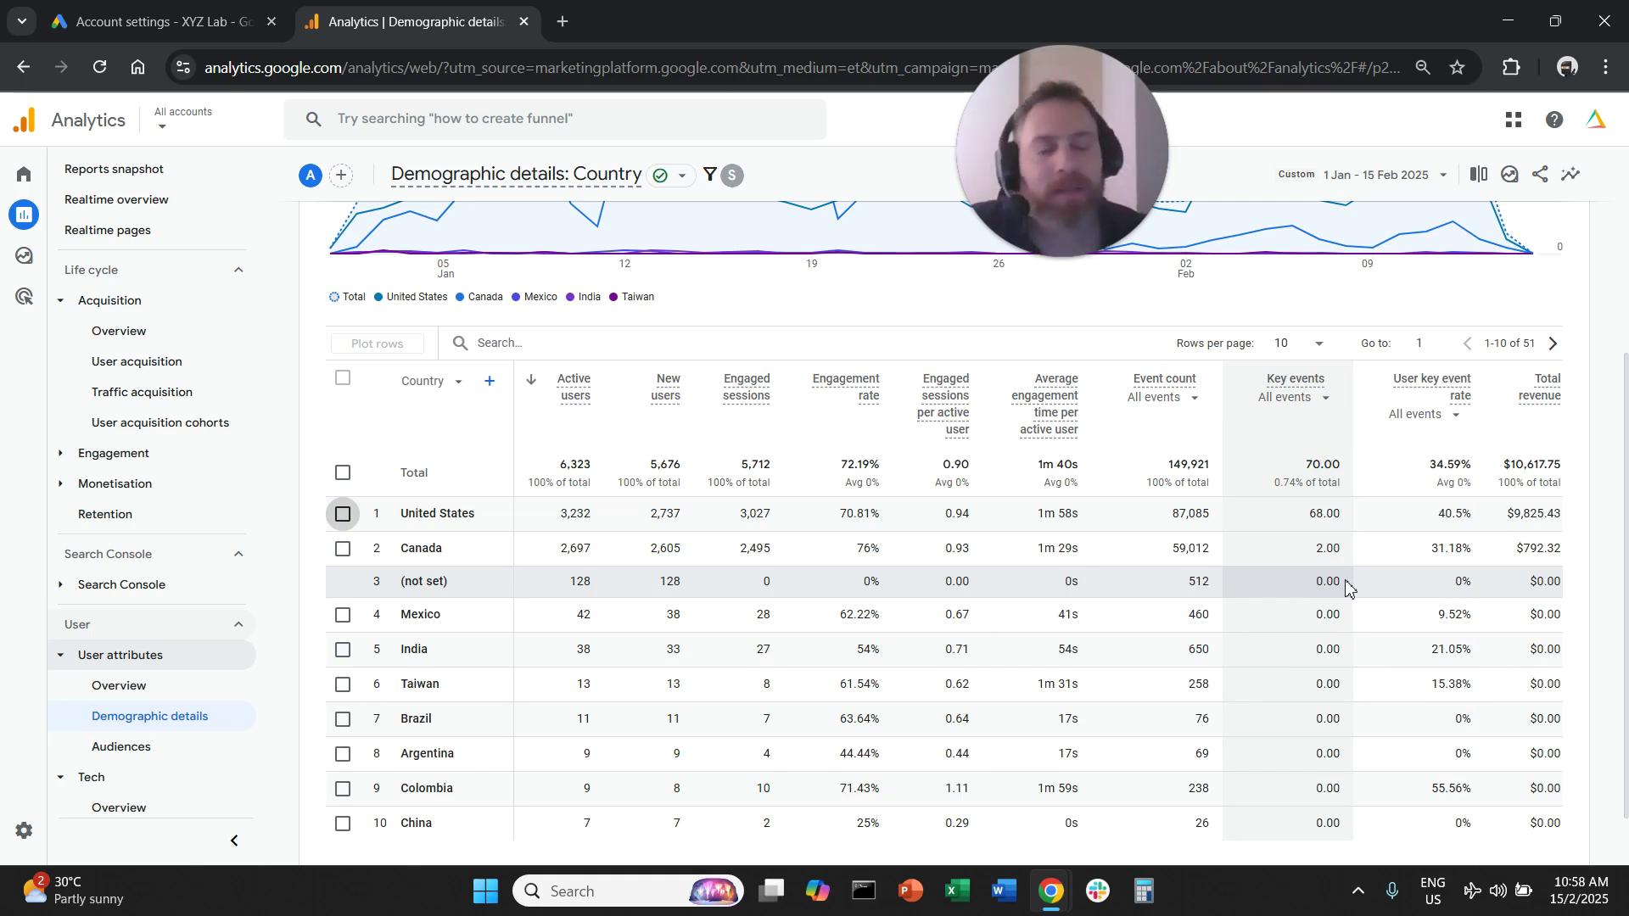
Compare active users and key events for the United States and Canada with the other countries
left_click_drag(563, 512, 593, 510)
double_click(1315, 518)
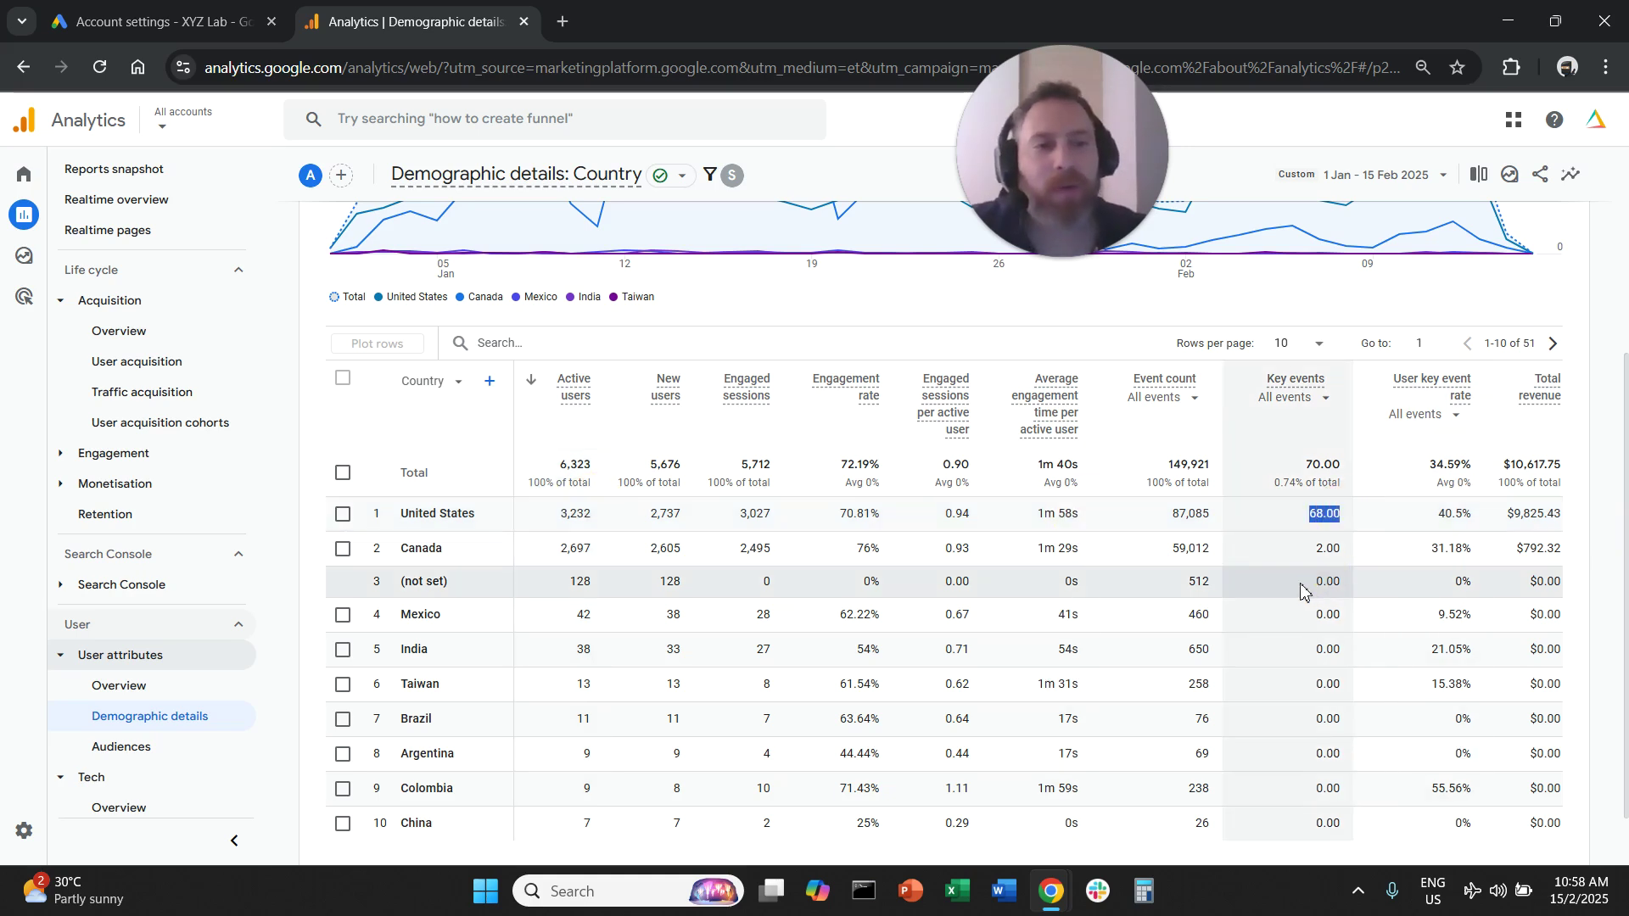
left_click_drag(553, 550, 604, 547)
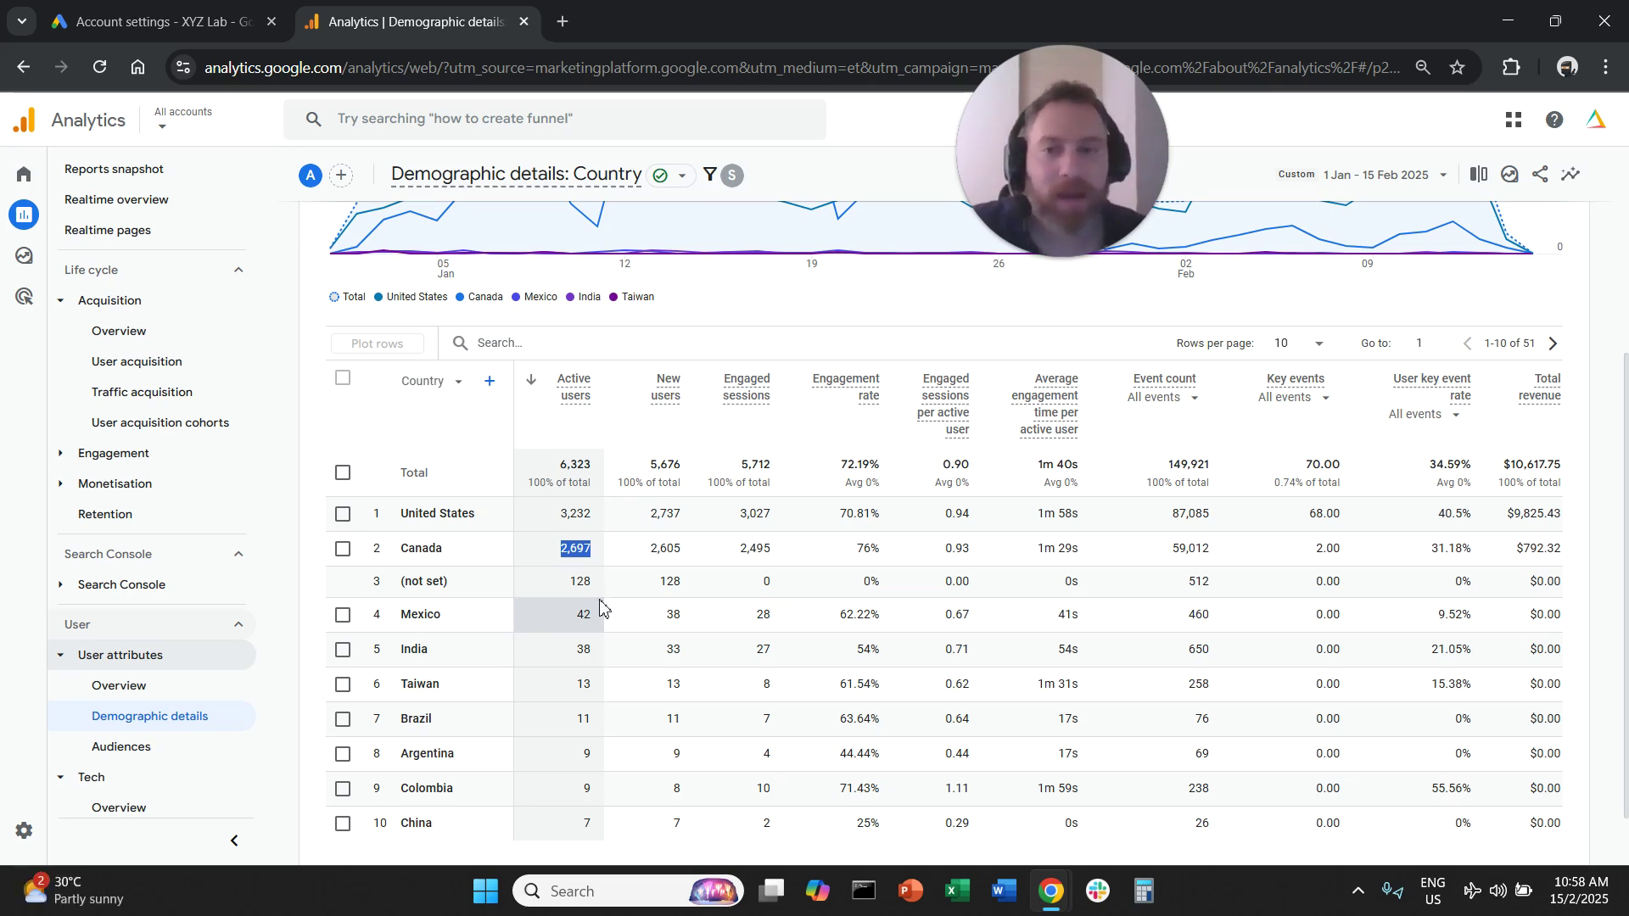
scroll(591, 610, "down", 1)
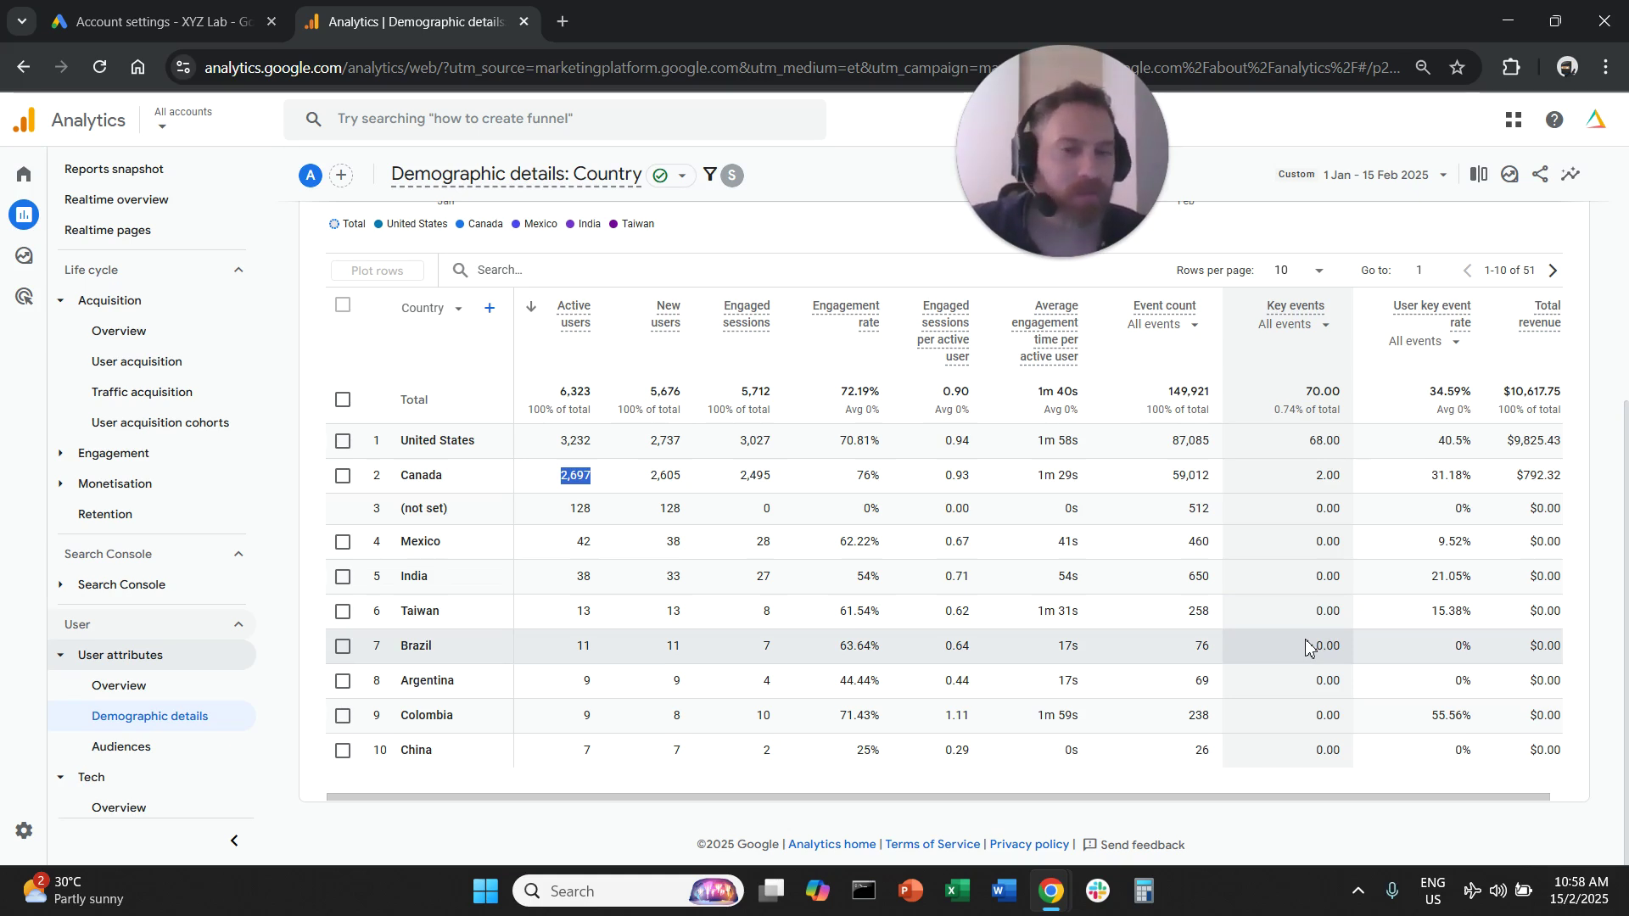
Change the demographic report's primary dimension from Country to Town/City and clear the plotted row selection
scroll(1306, 654, "up", 1)
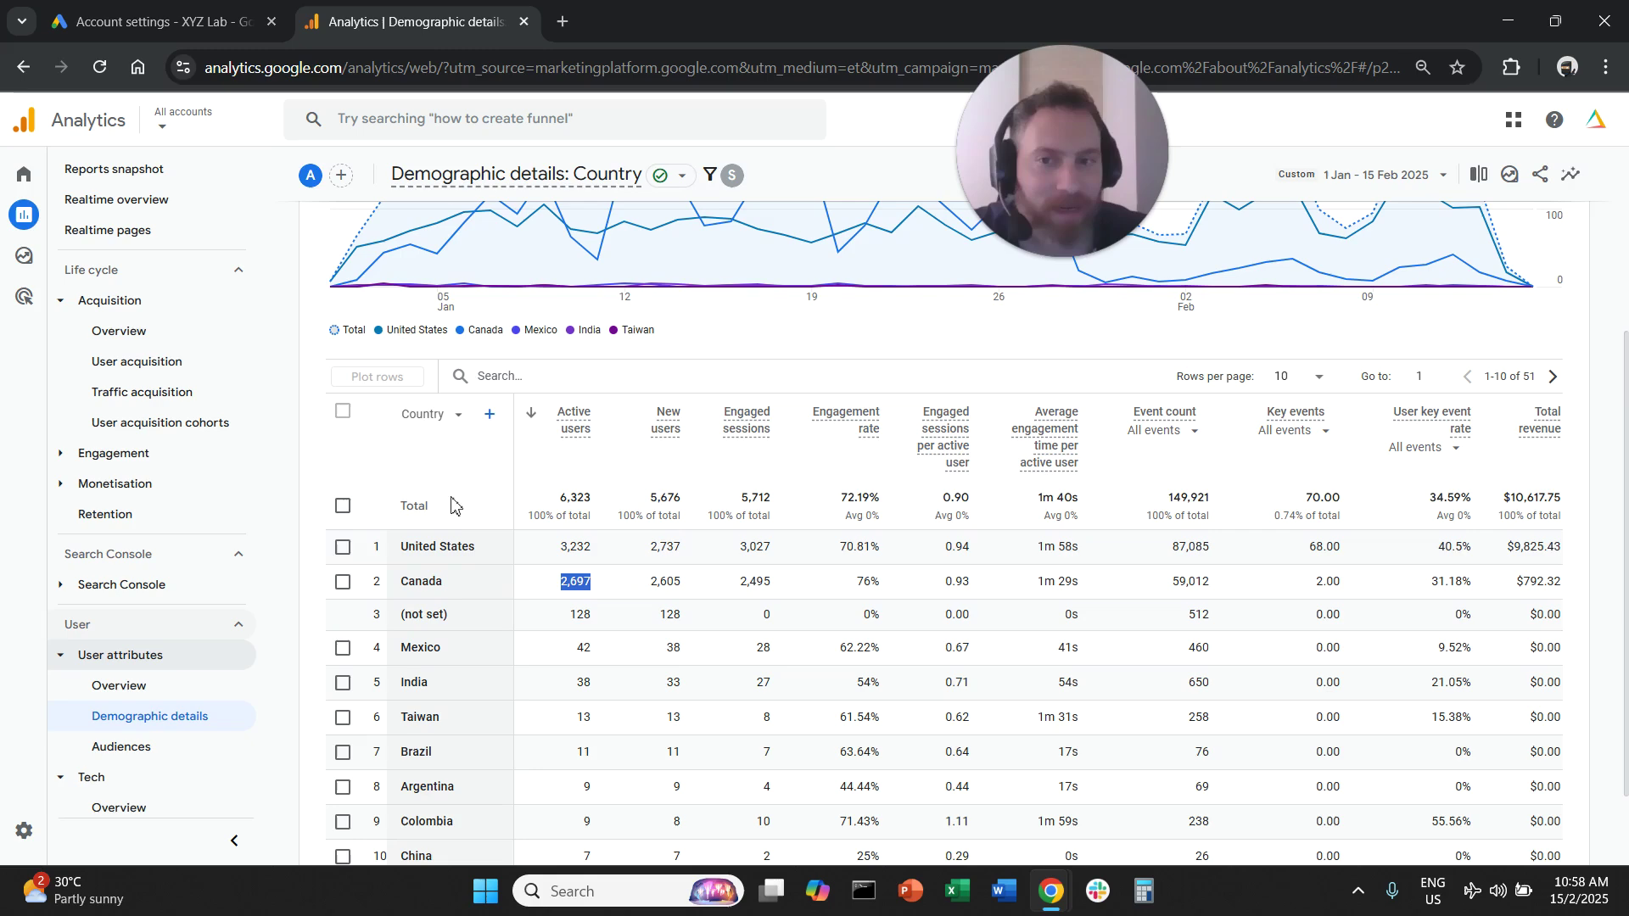
left_click(456, 416)
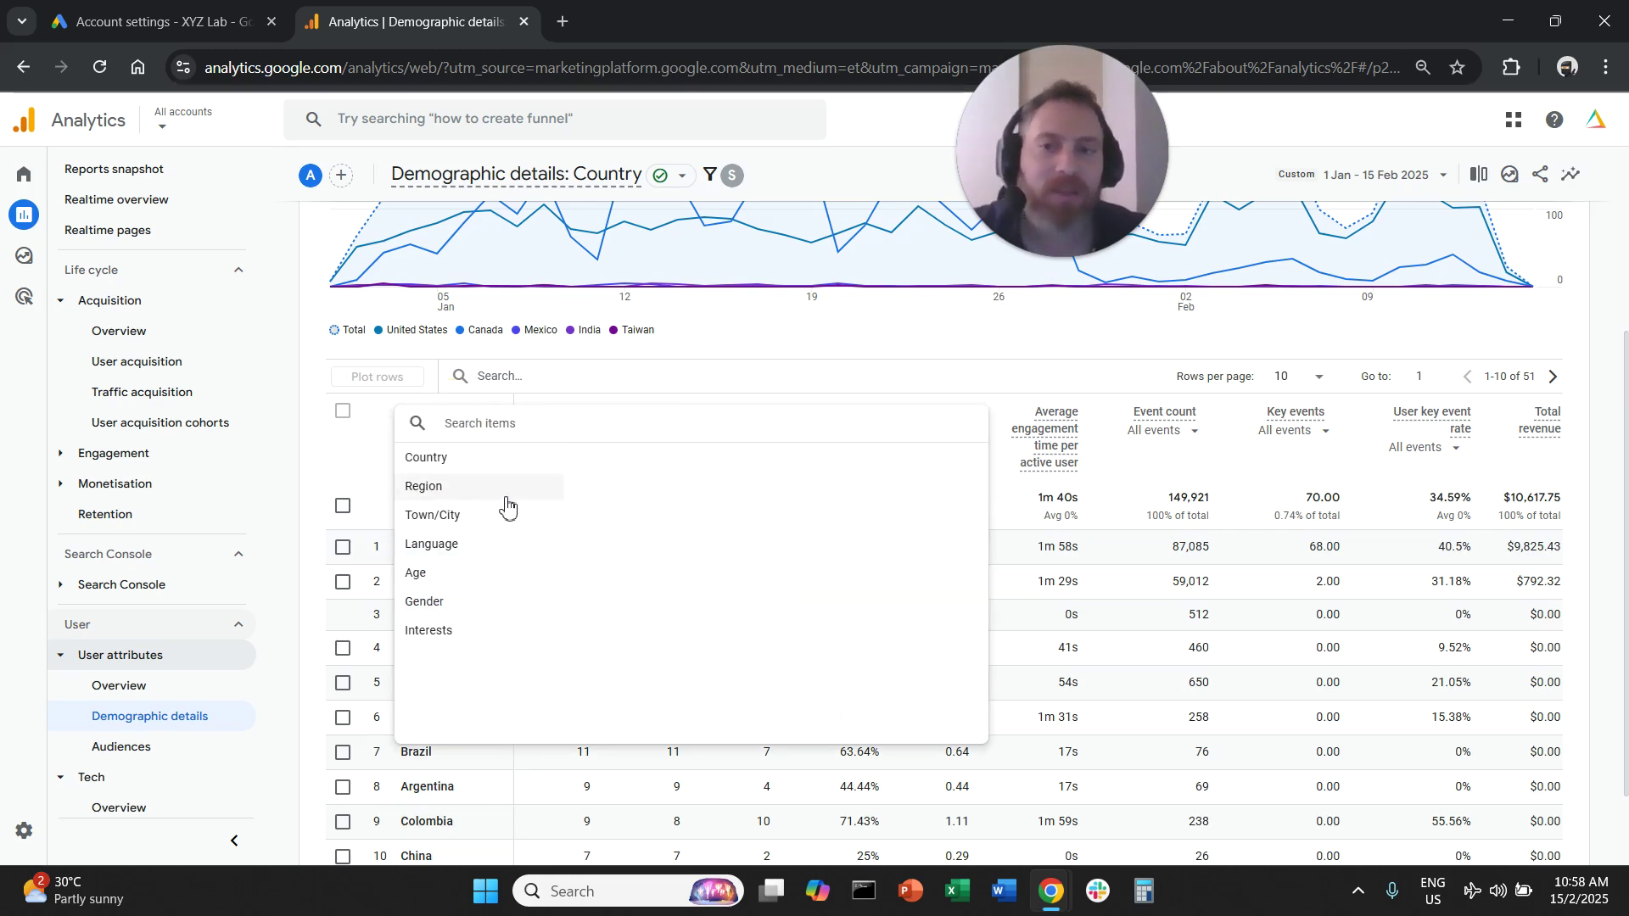
left_click(1138, 516)
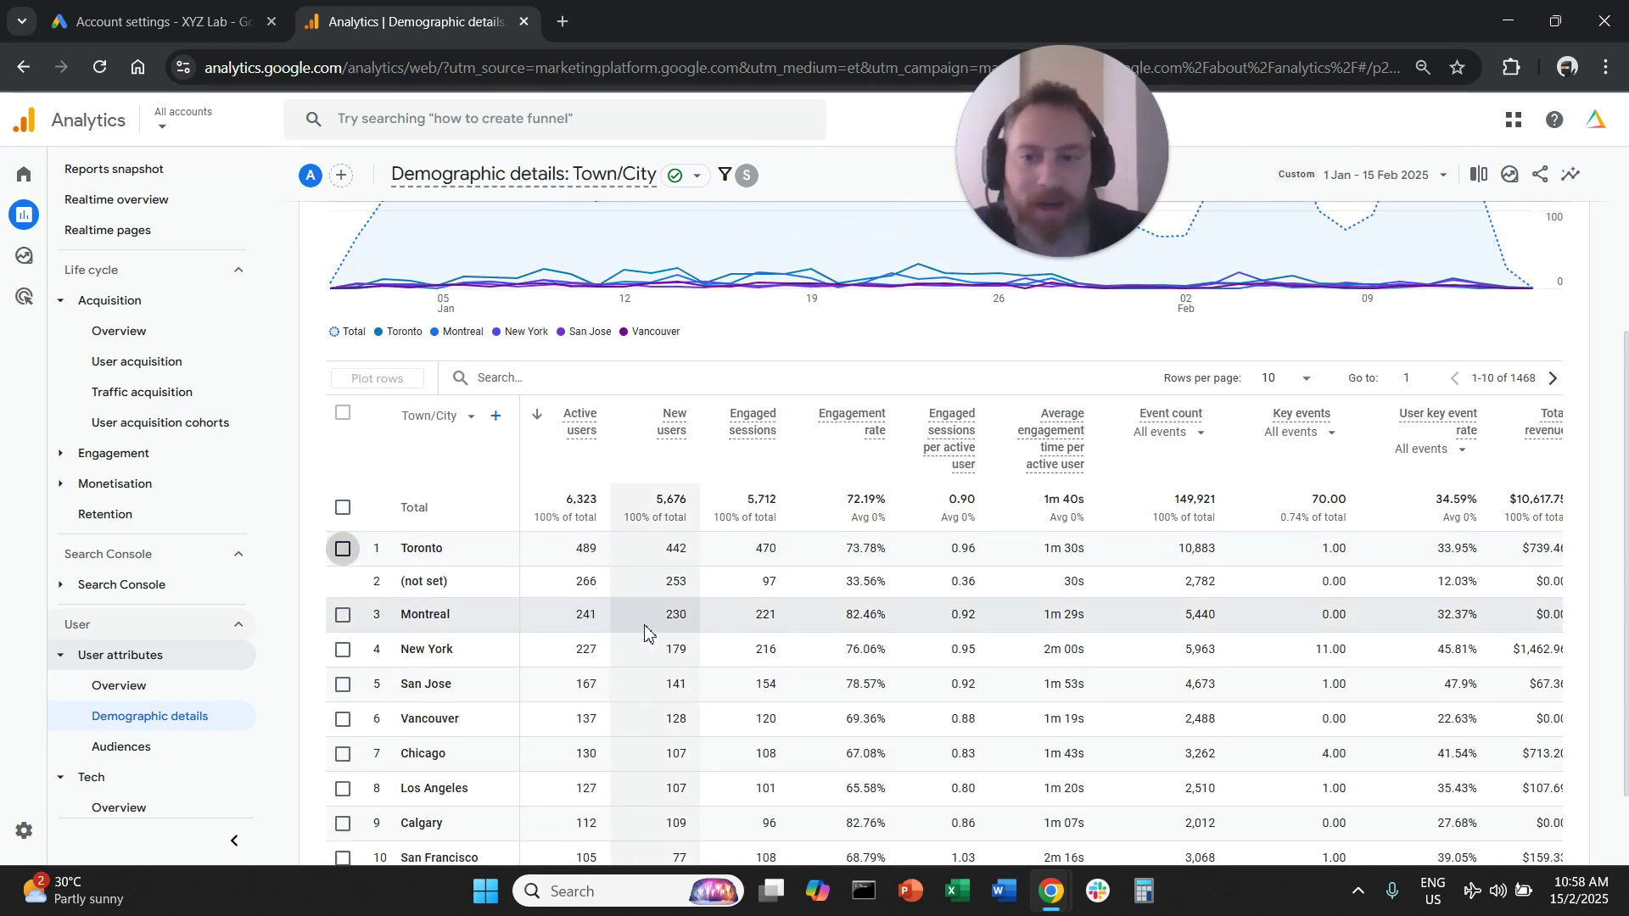
Add a second condition to the existing report filter on the Country dimension with match type exactly matches
scroll(611, 624, "up", 3)
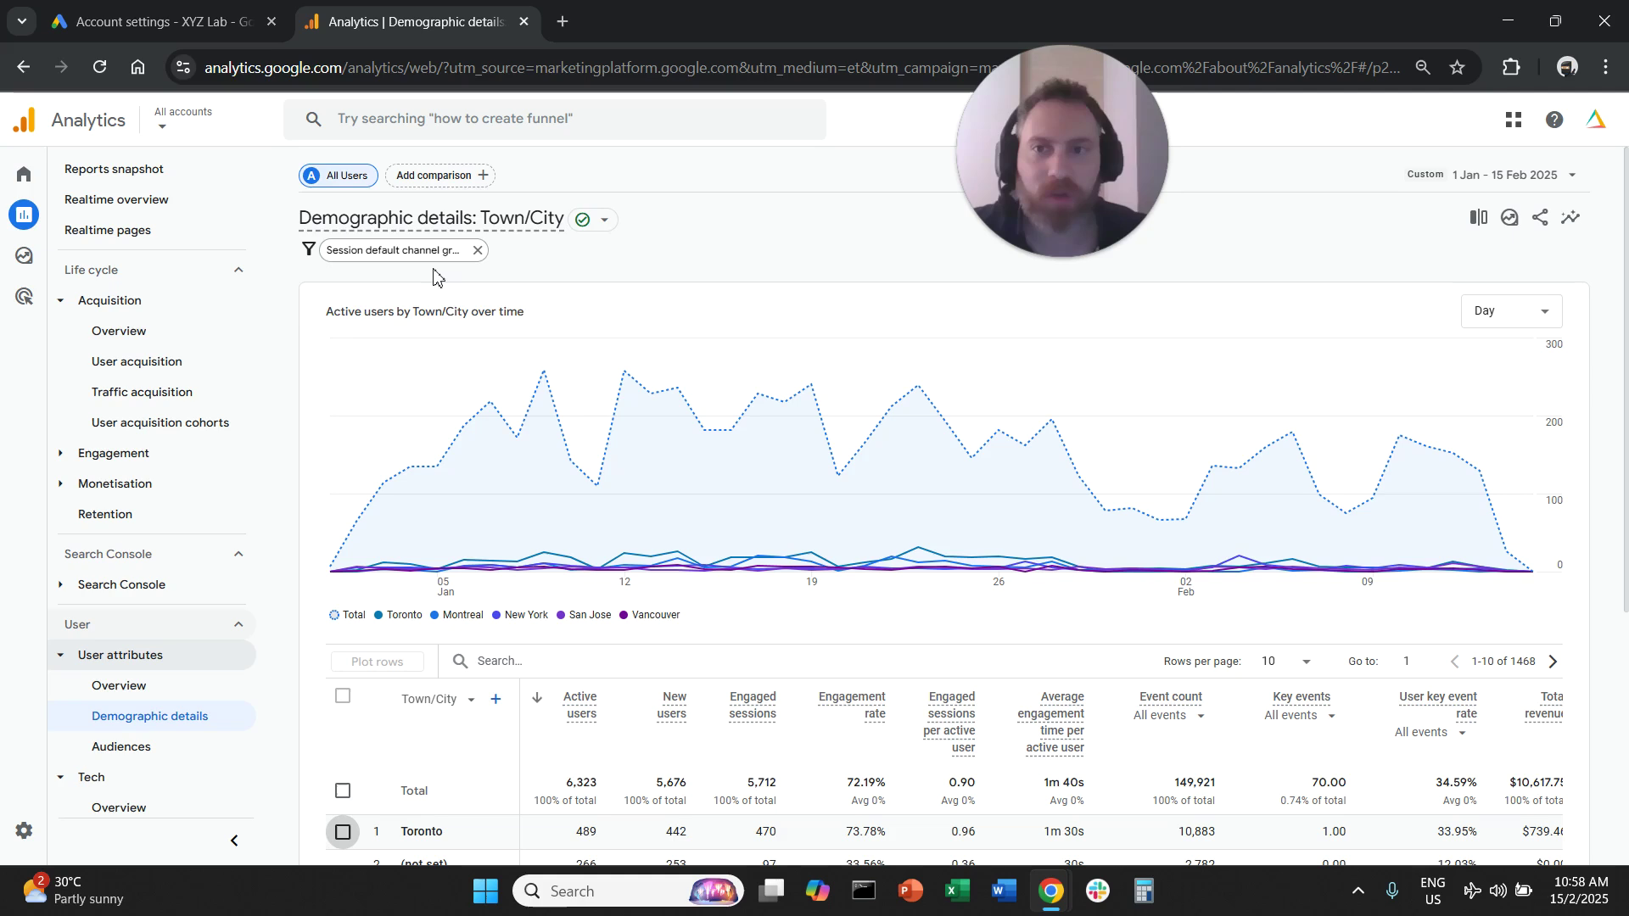
left_click(398, 255)
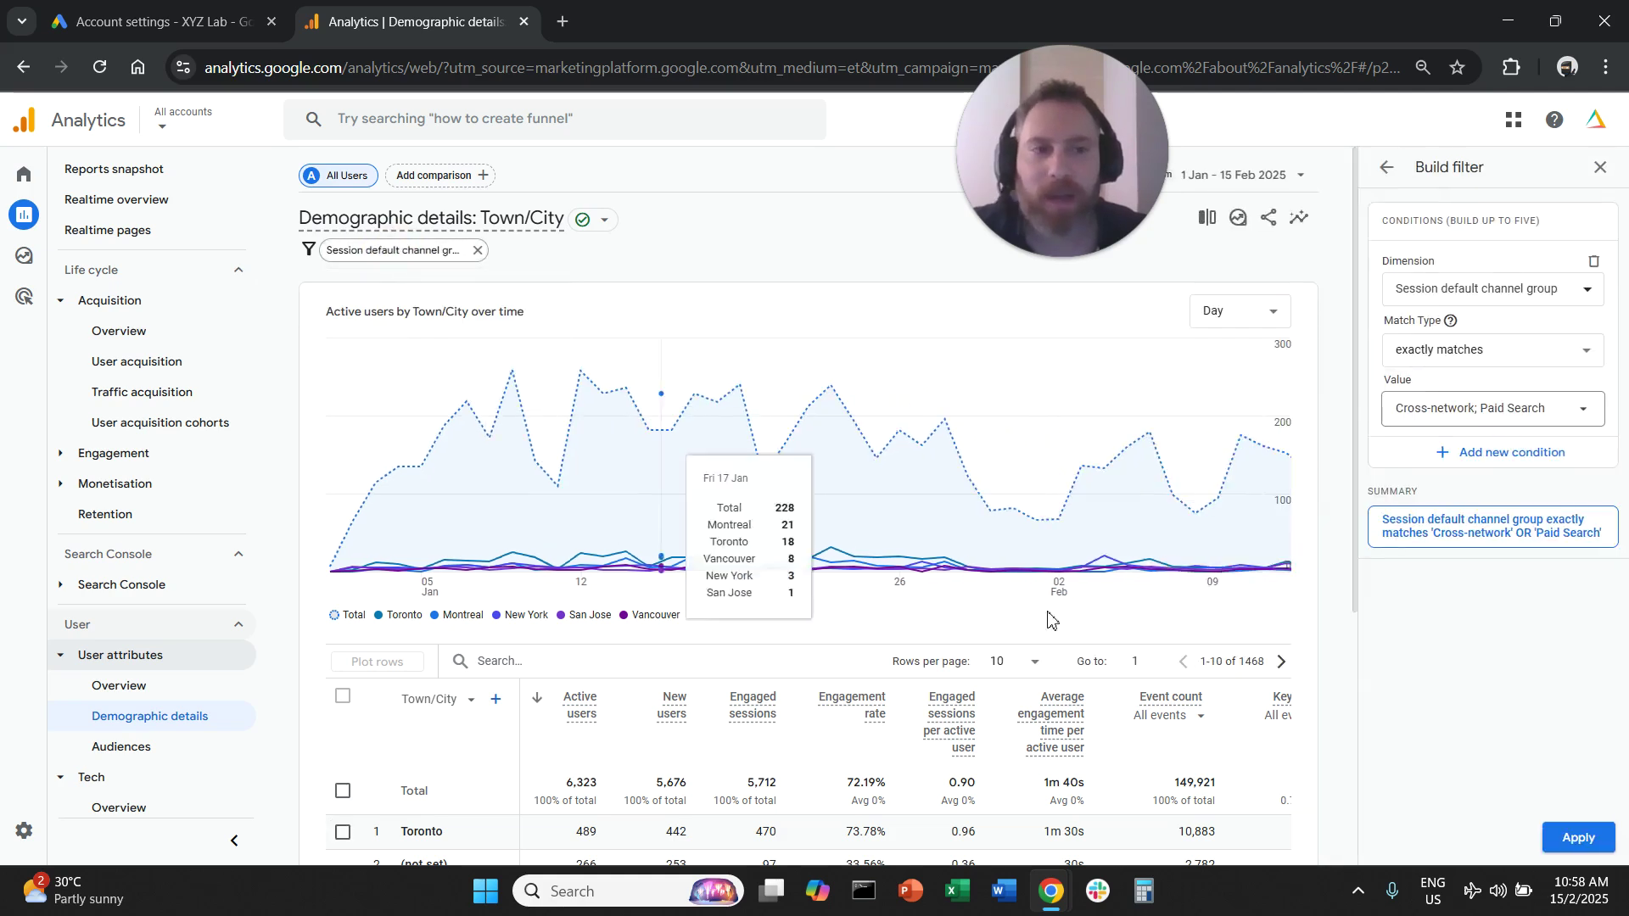
left_click(1518, 459)
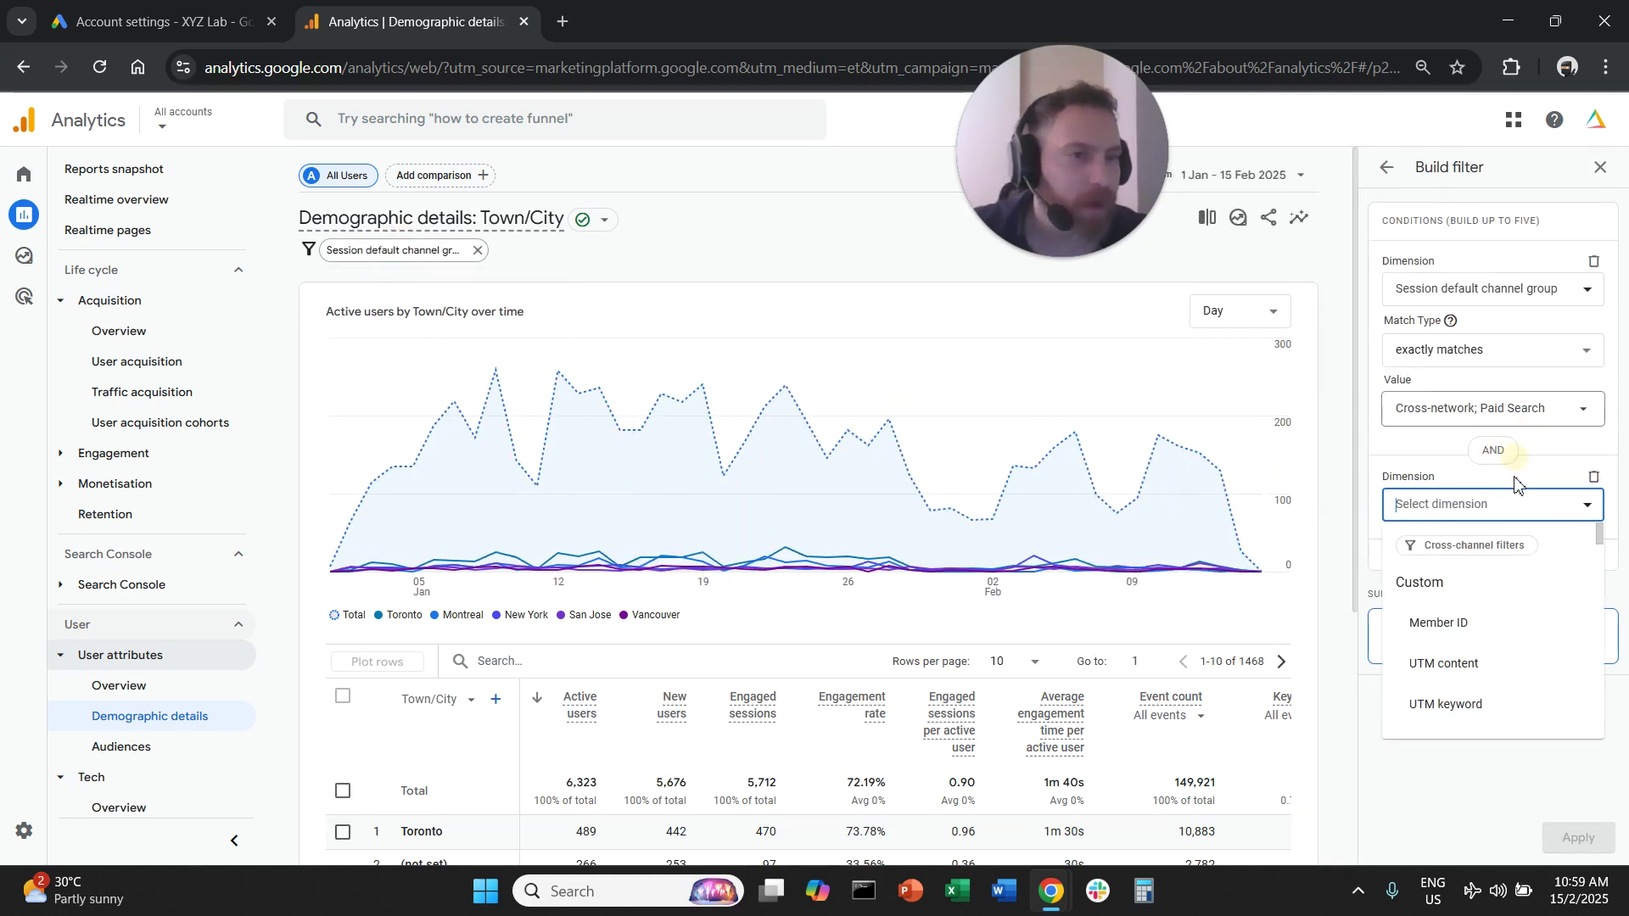
type("country")
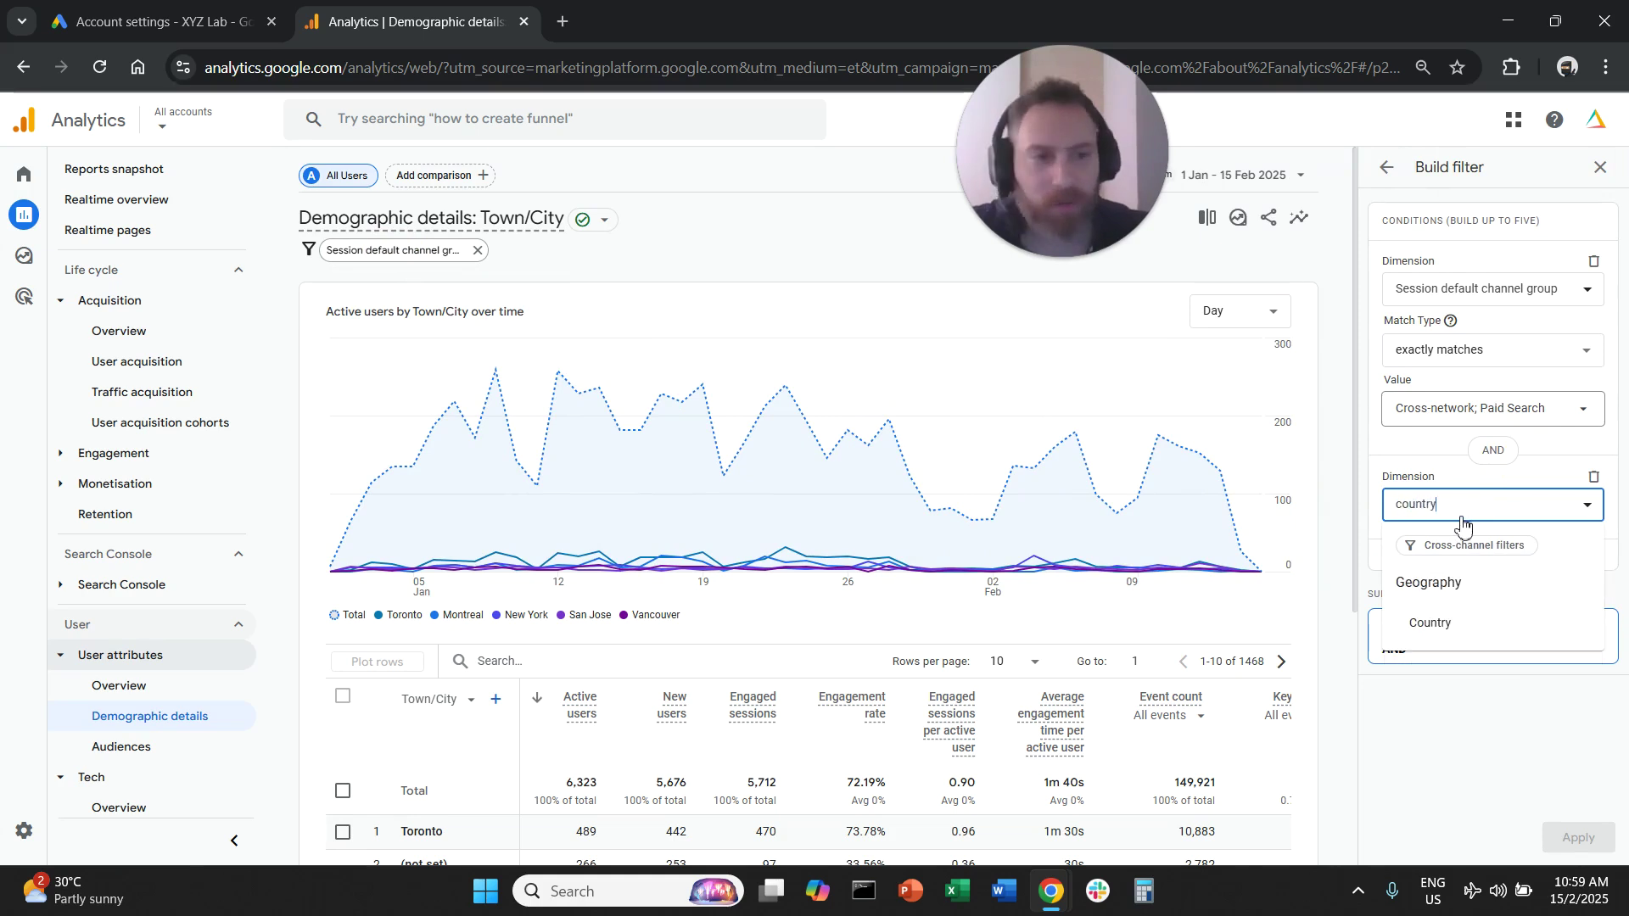
left_click(1442, 622)
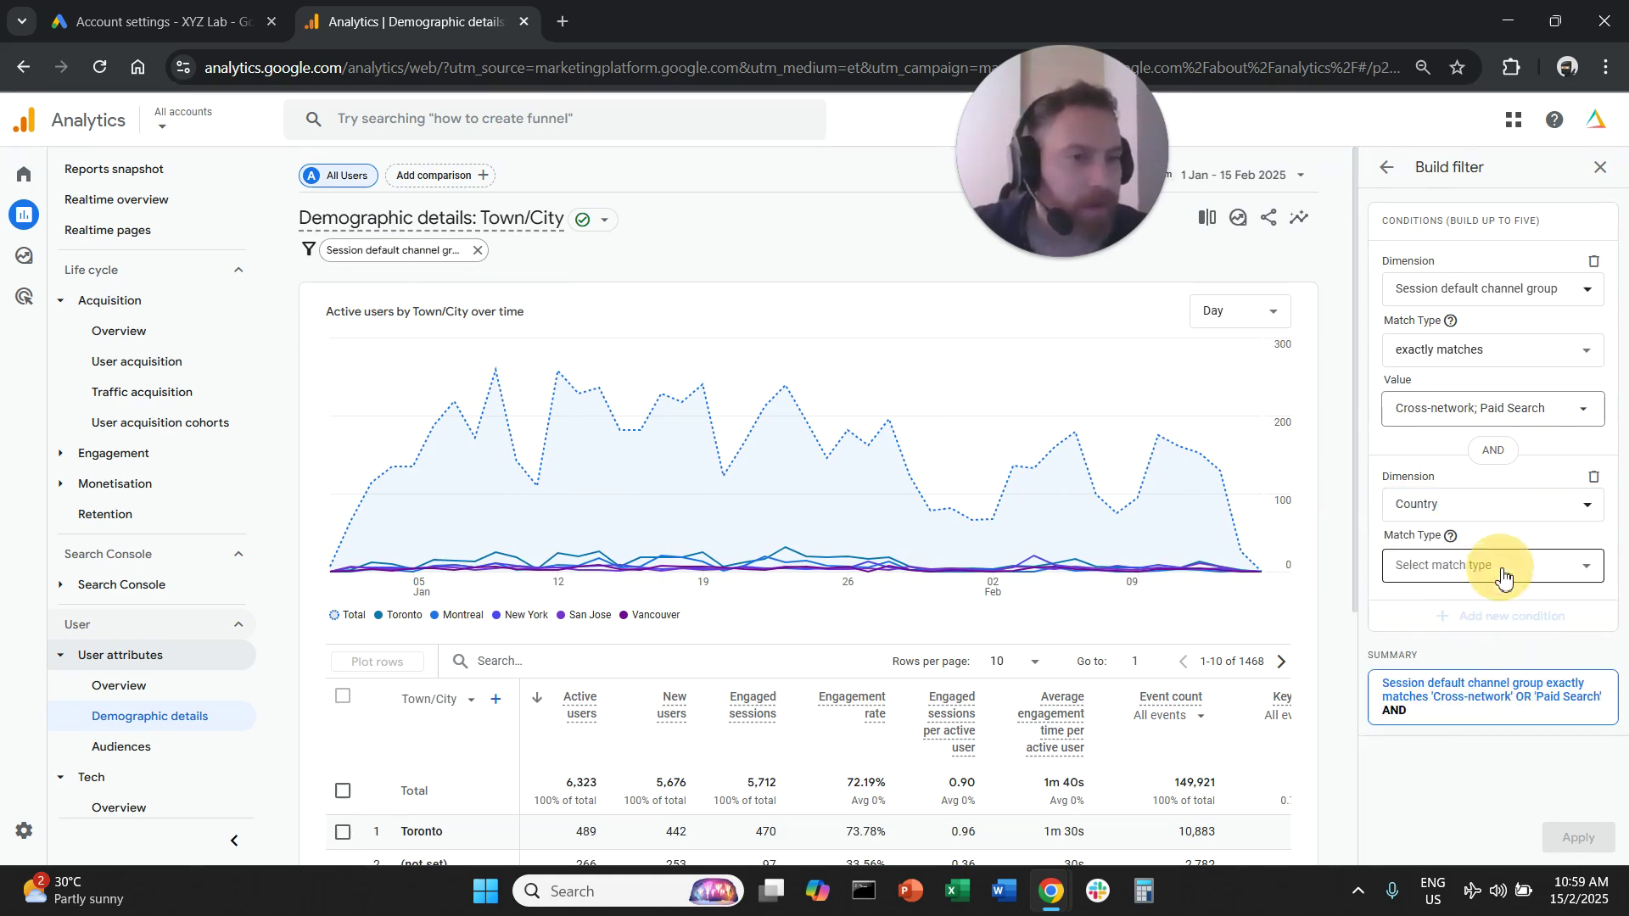
left_click(1491, 566)
left_click(1508, 619)
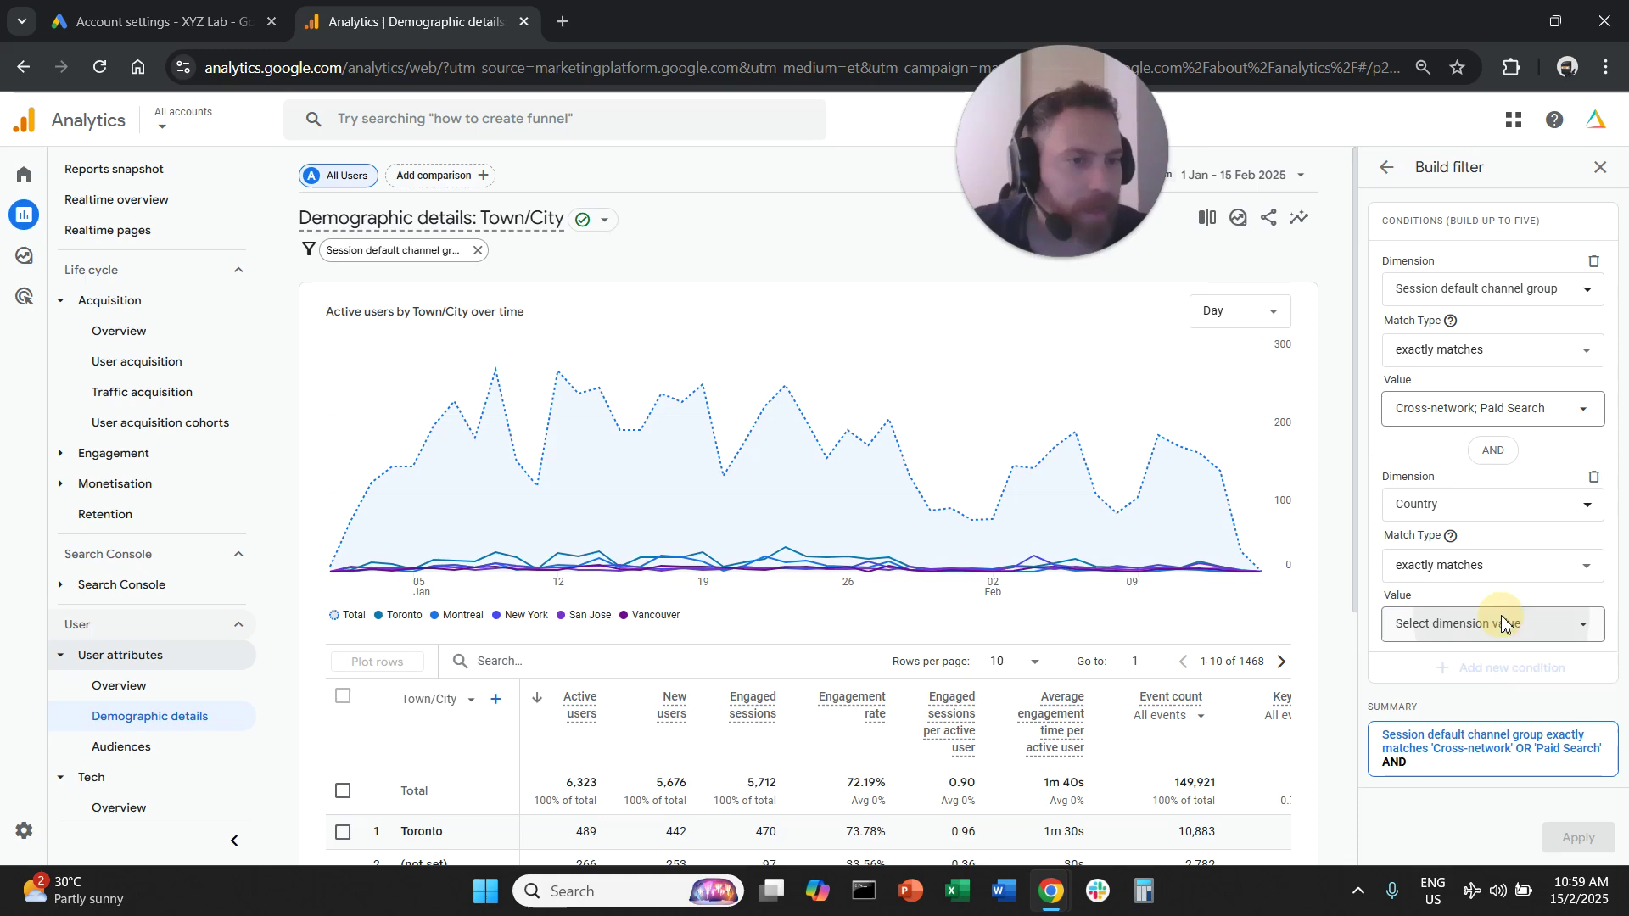
Set the Country condition's value to United States and apply the updated filter
left_click(1502, 624)
left_click(1481, 704)
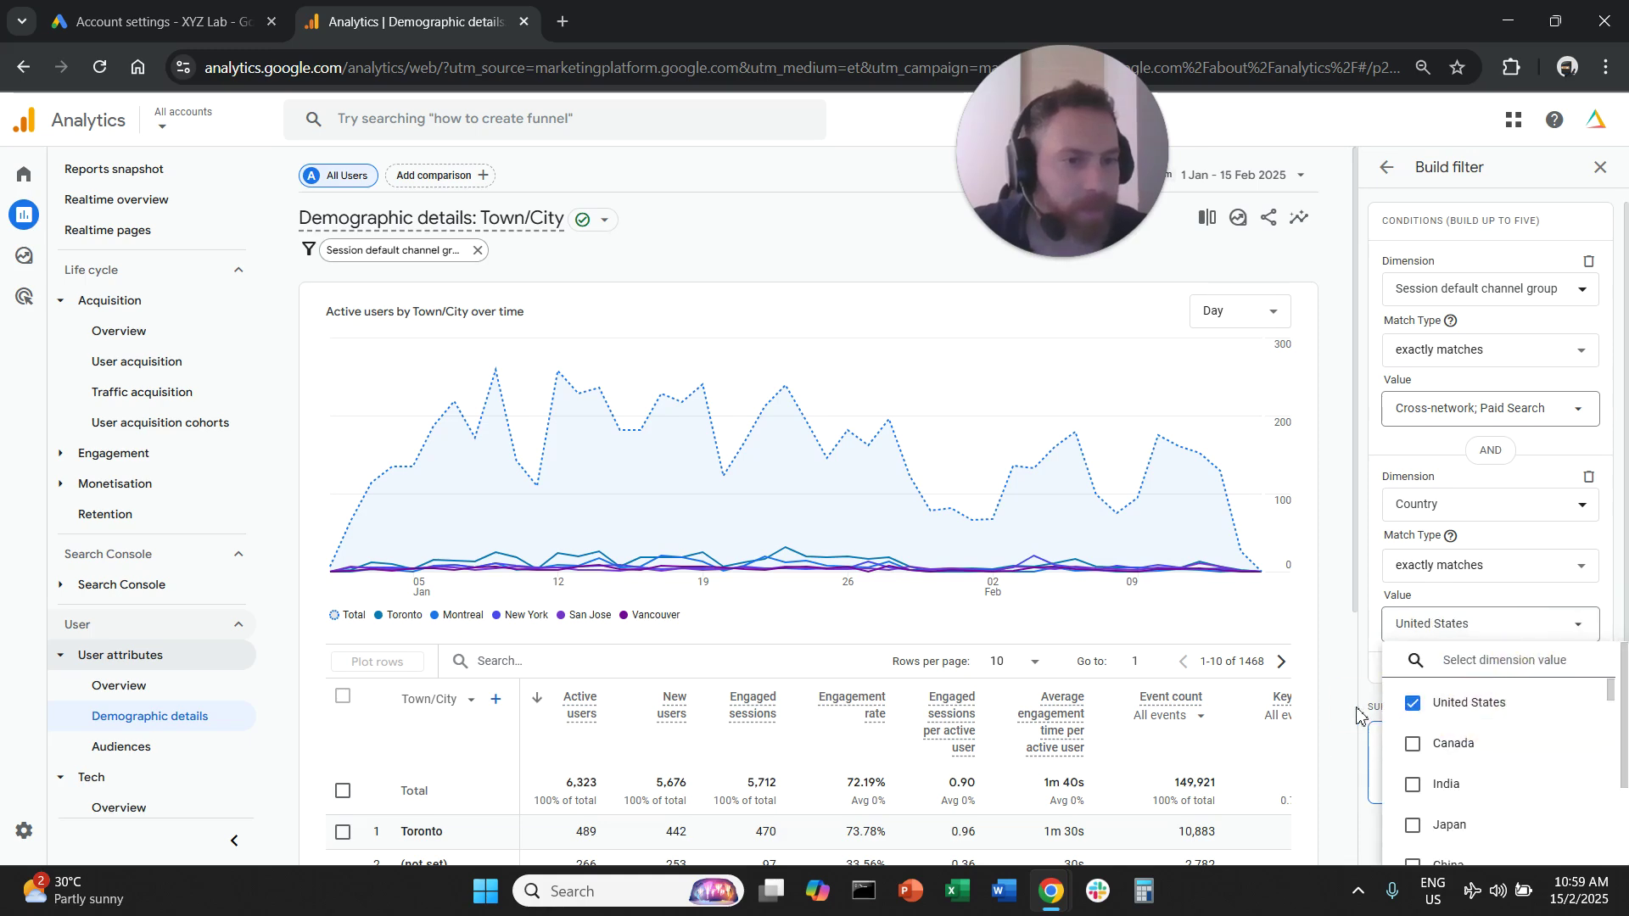
left_click(1357, 713)
left_click(1578, 838)
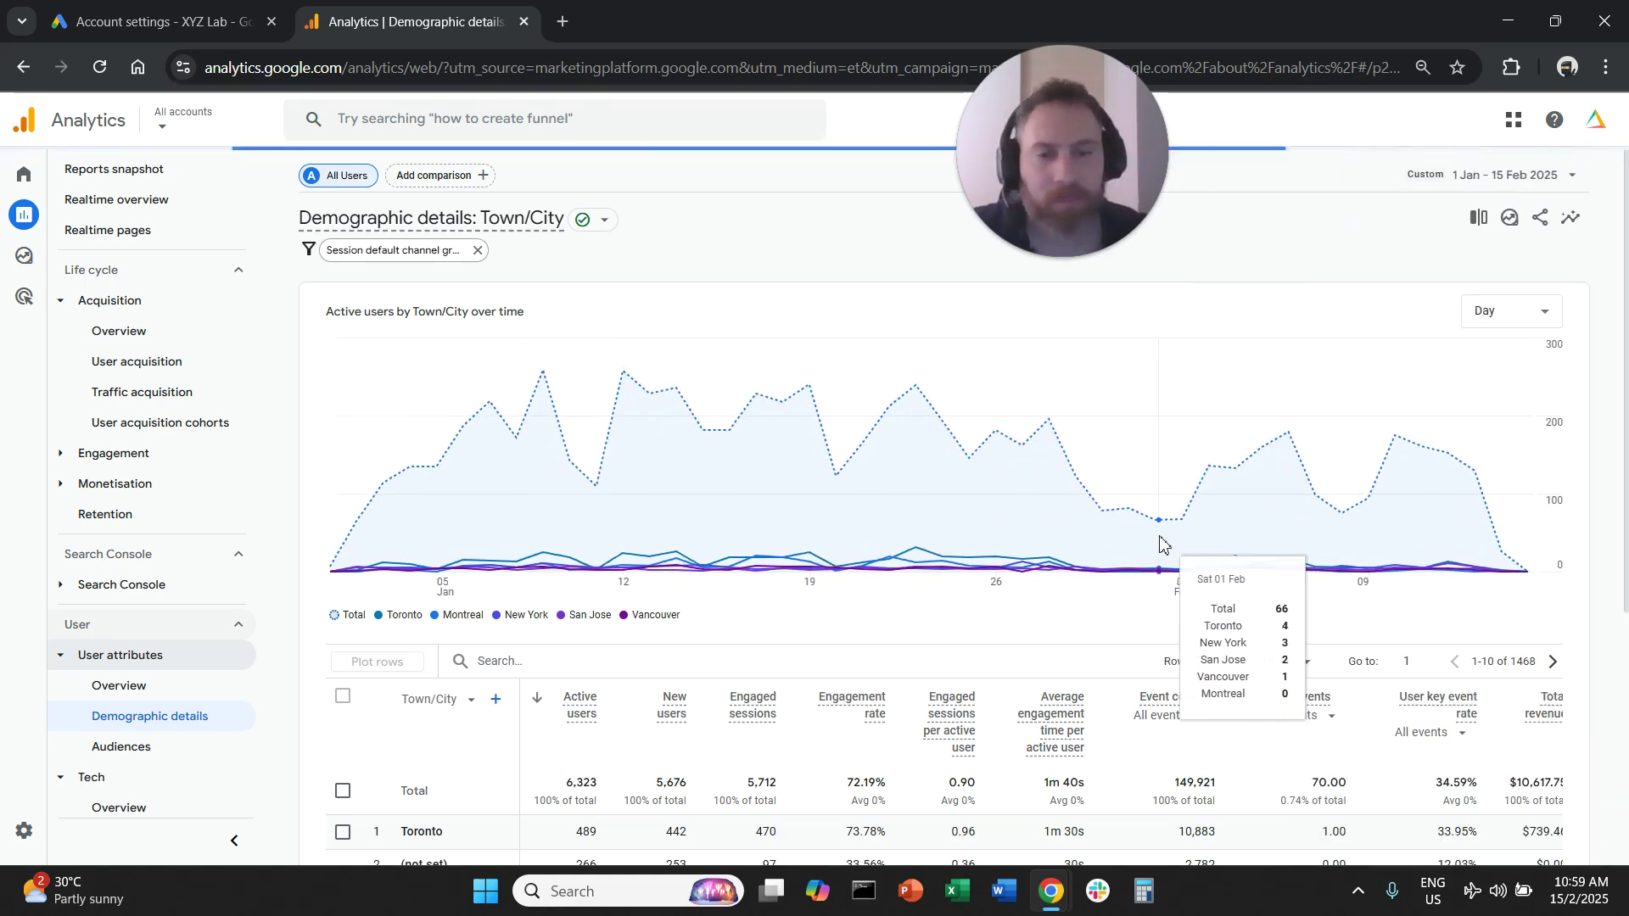
Deselect all plotted town/city rows and sort the table by Key events in descending order
scroll(1167, 552, "down", 5)
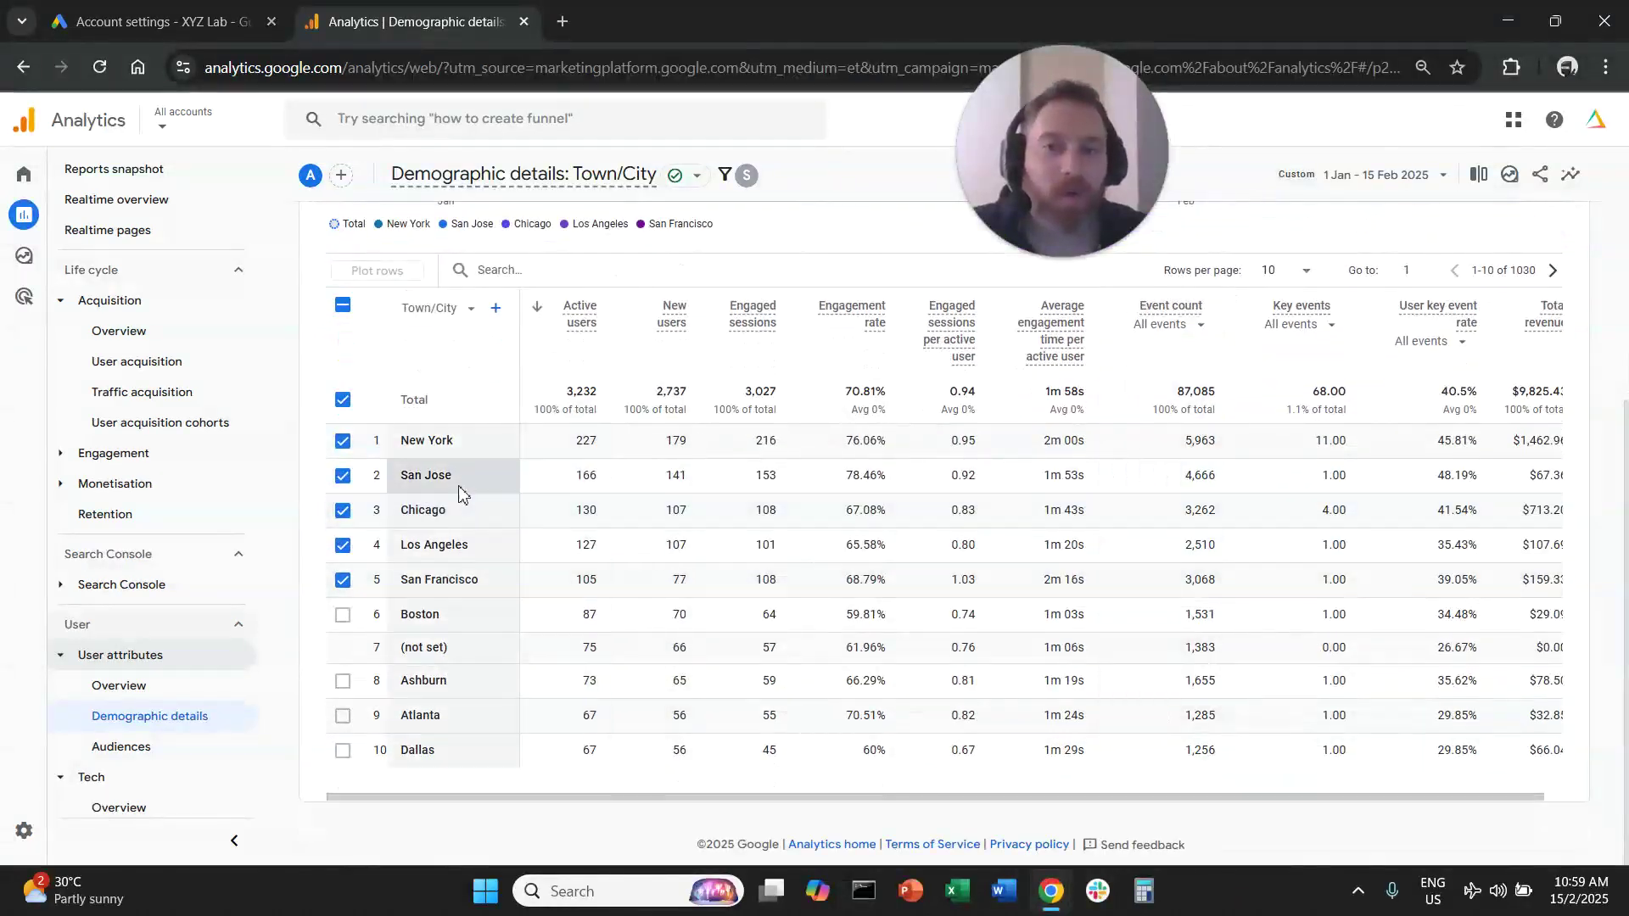
scroll(479, 494, "up", 1)
left_click(343, 411)
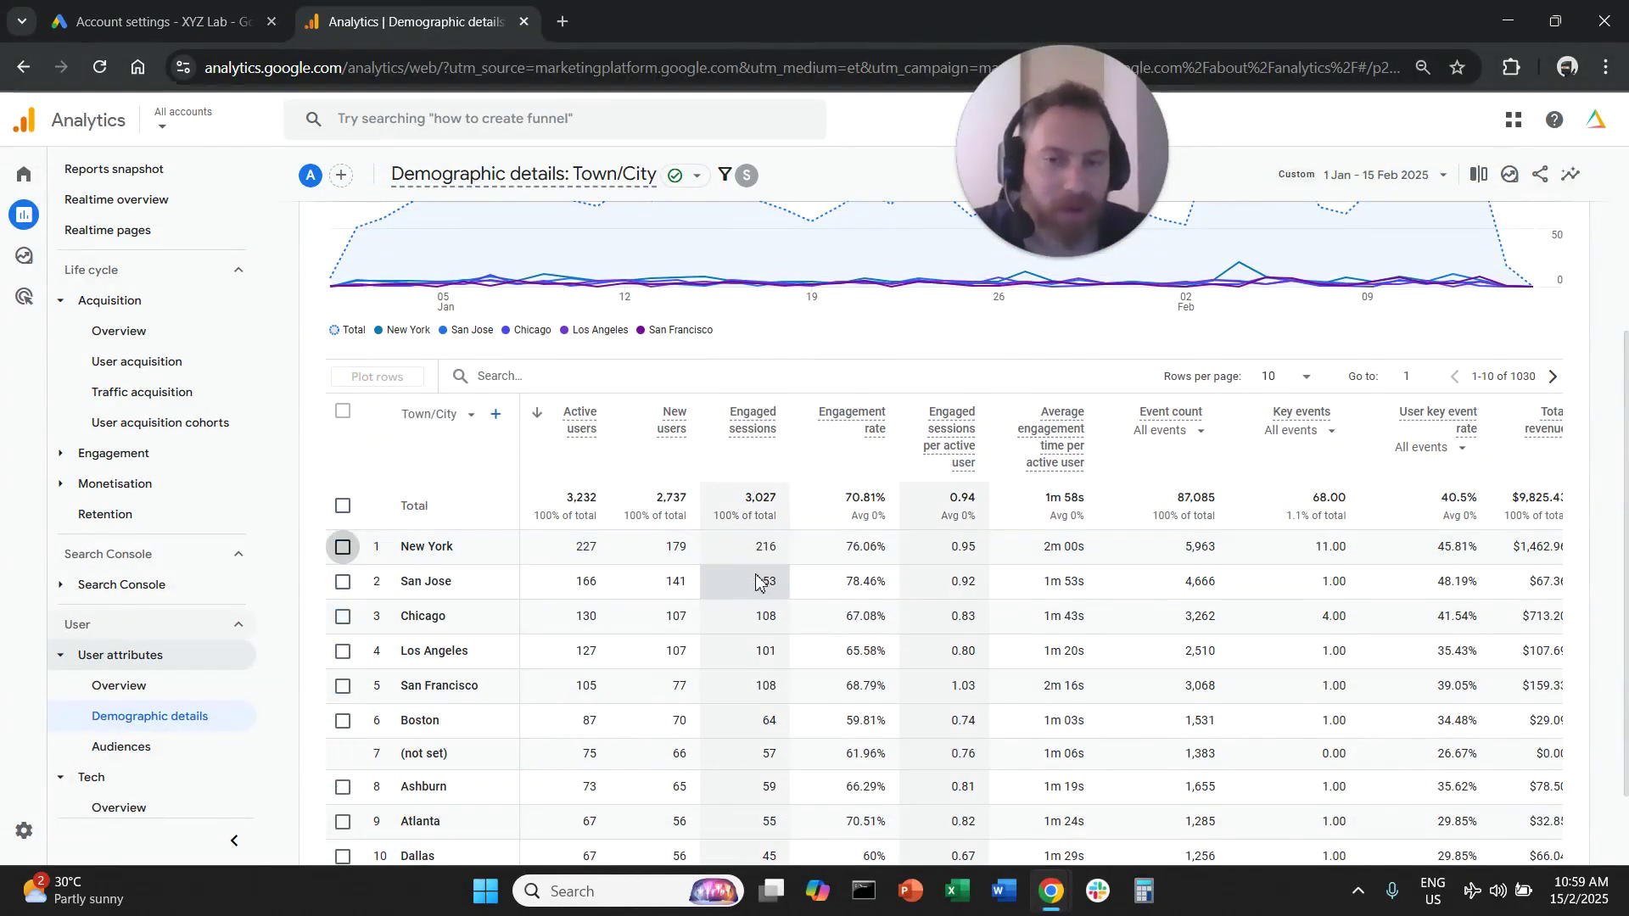
scroll(747, 585, "down", 1)
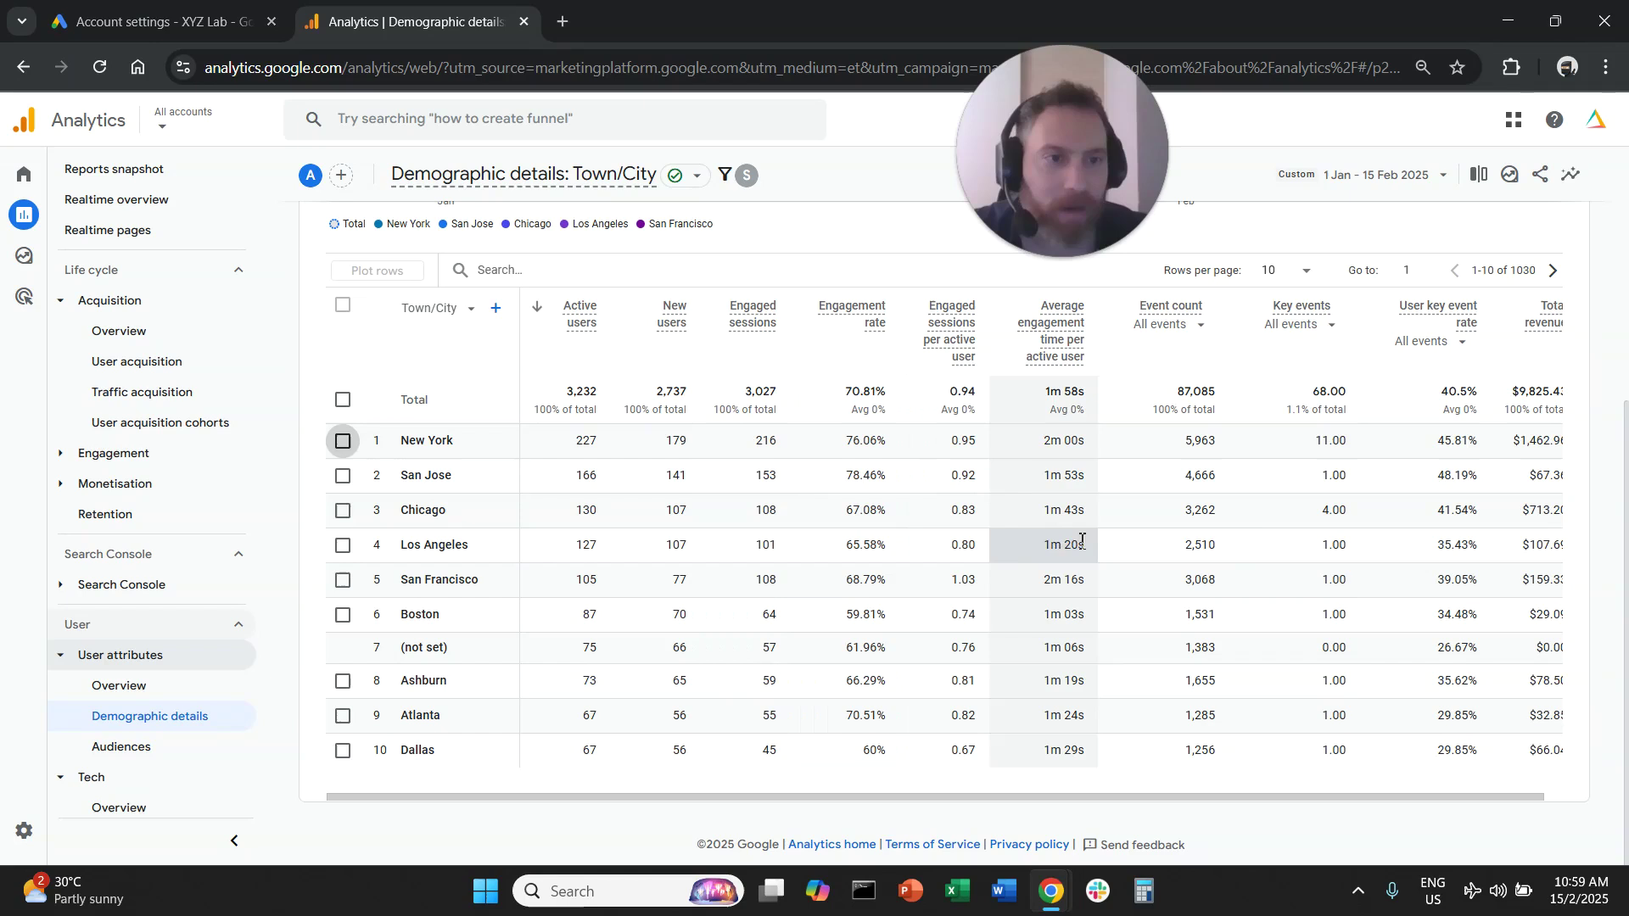
left_click(1248, 321)
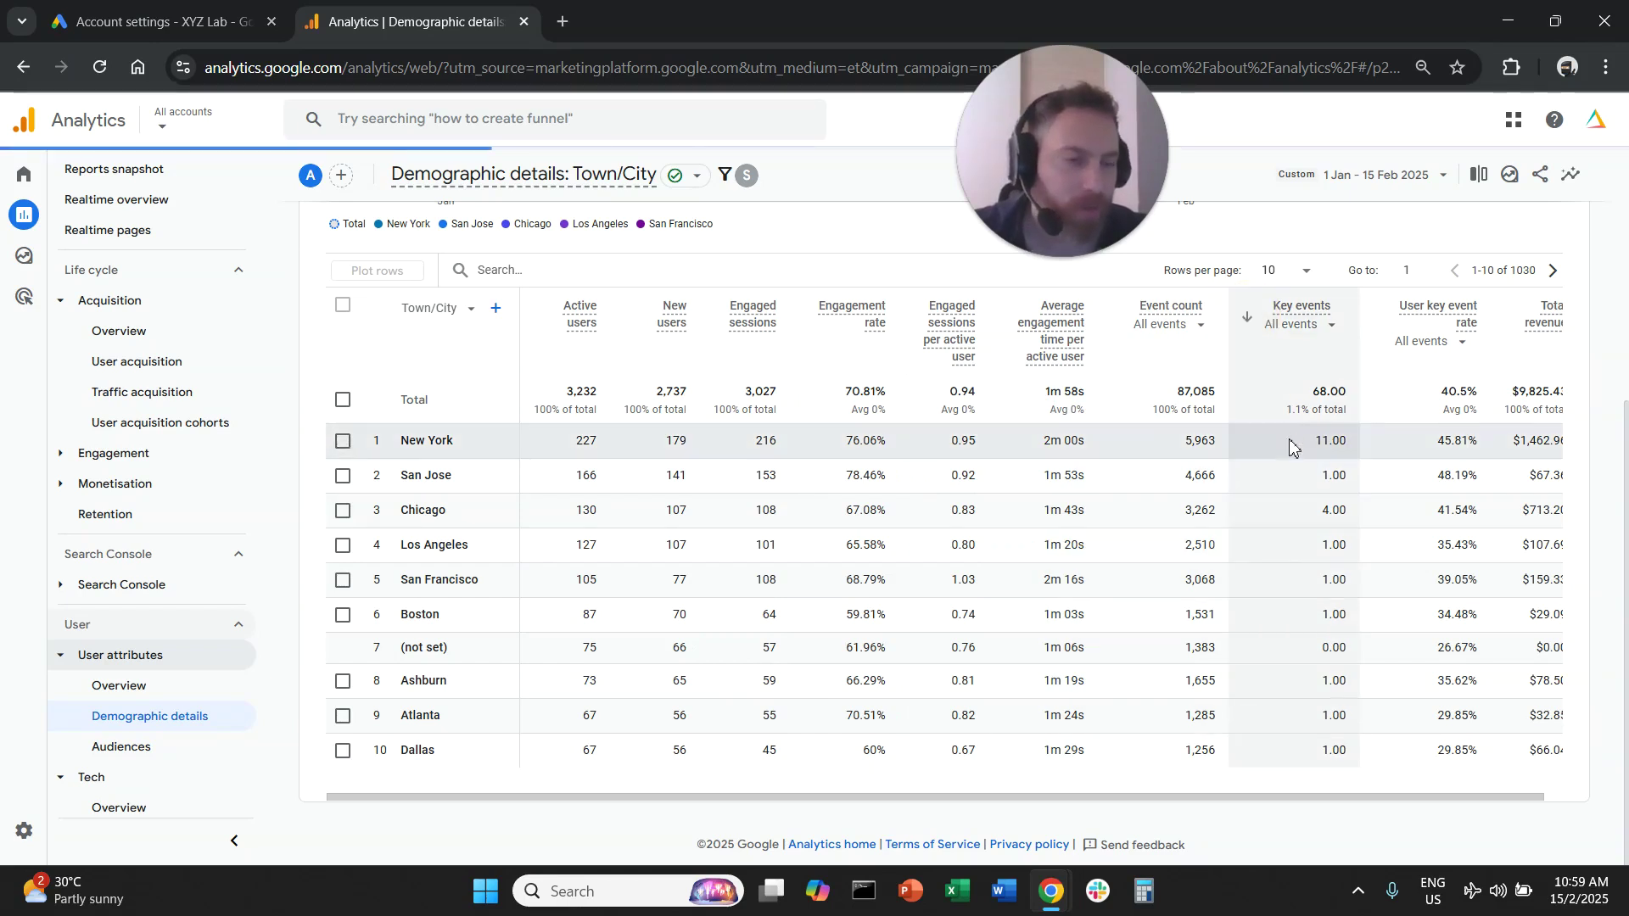
Clear the town/city row selection and examine New York's key events and user key event rate against the full list size
left_click(344, 307)
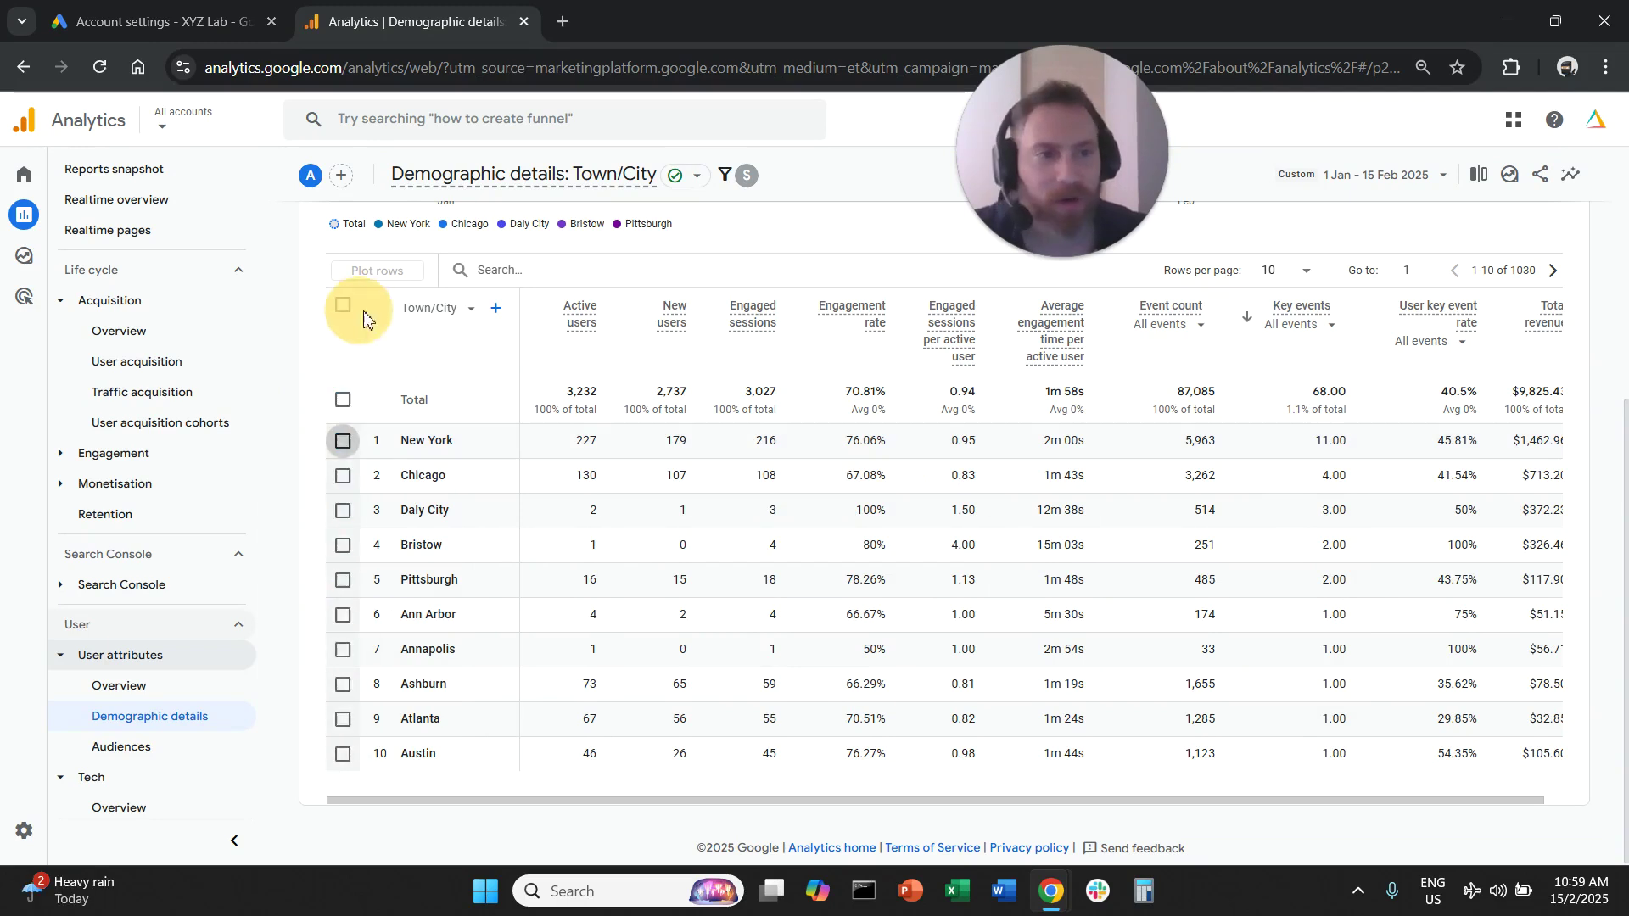
left_click_drag(1448, 435, 1485, 446)
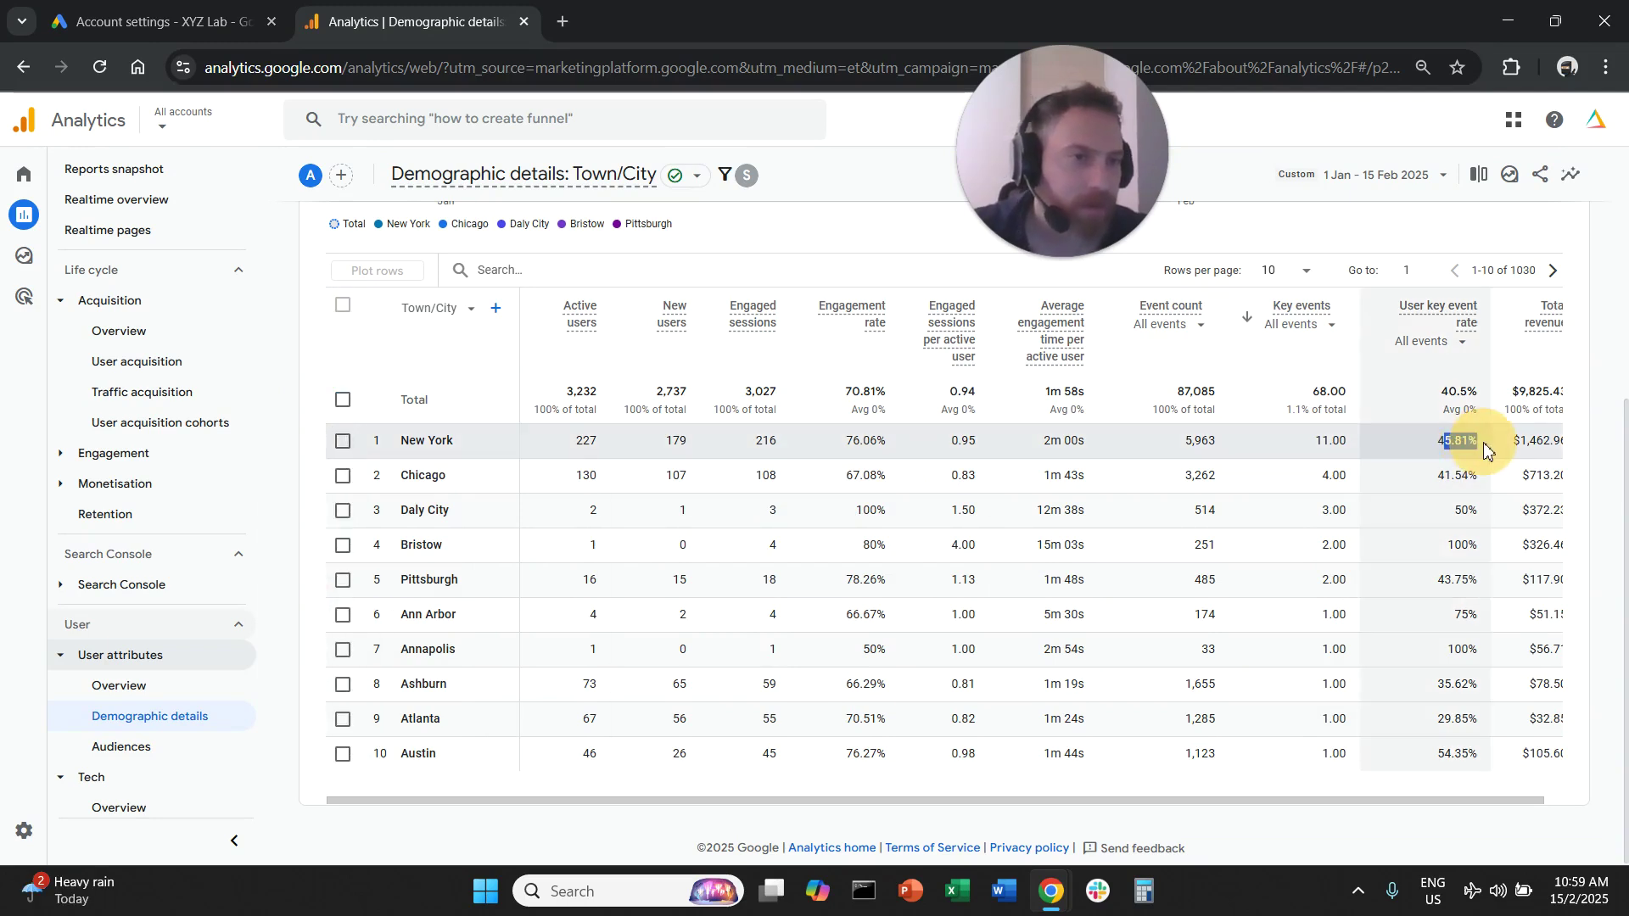
left_click_drag(1350, 441, 1313, 441)
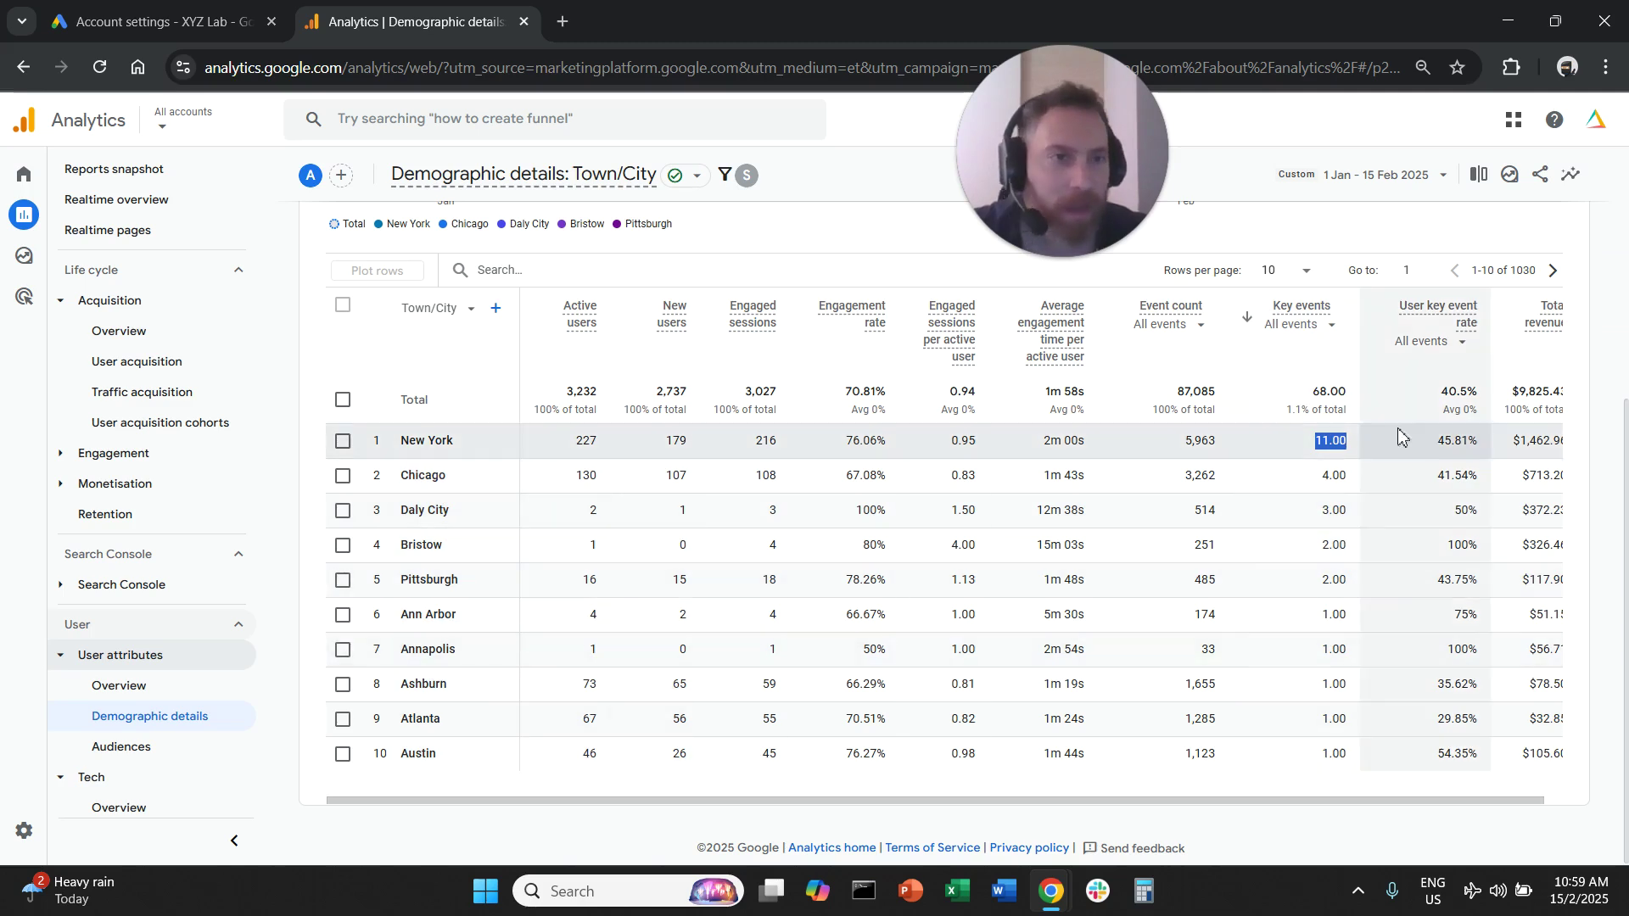
left_click_drag(1520, 272, 1538, 271)
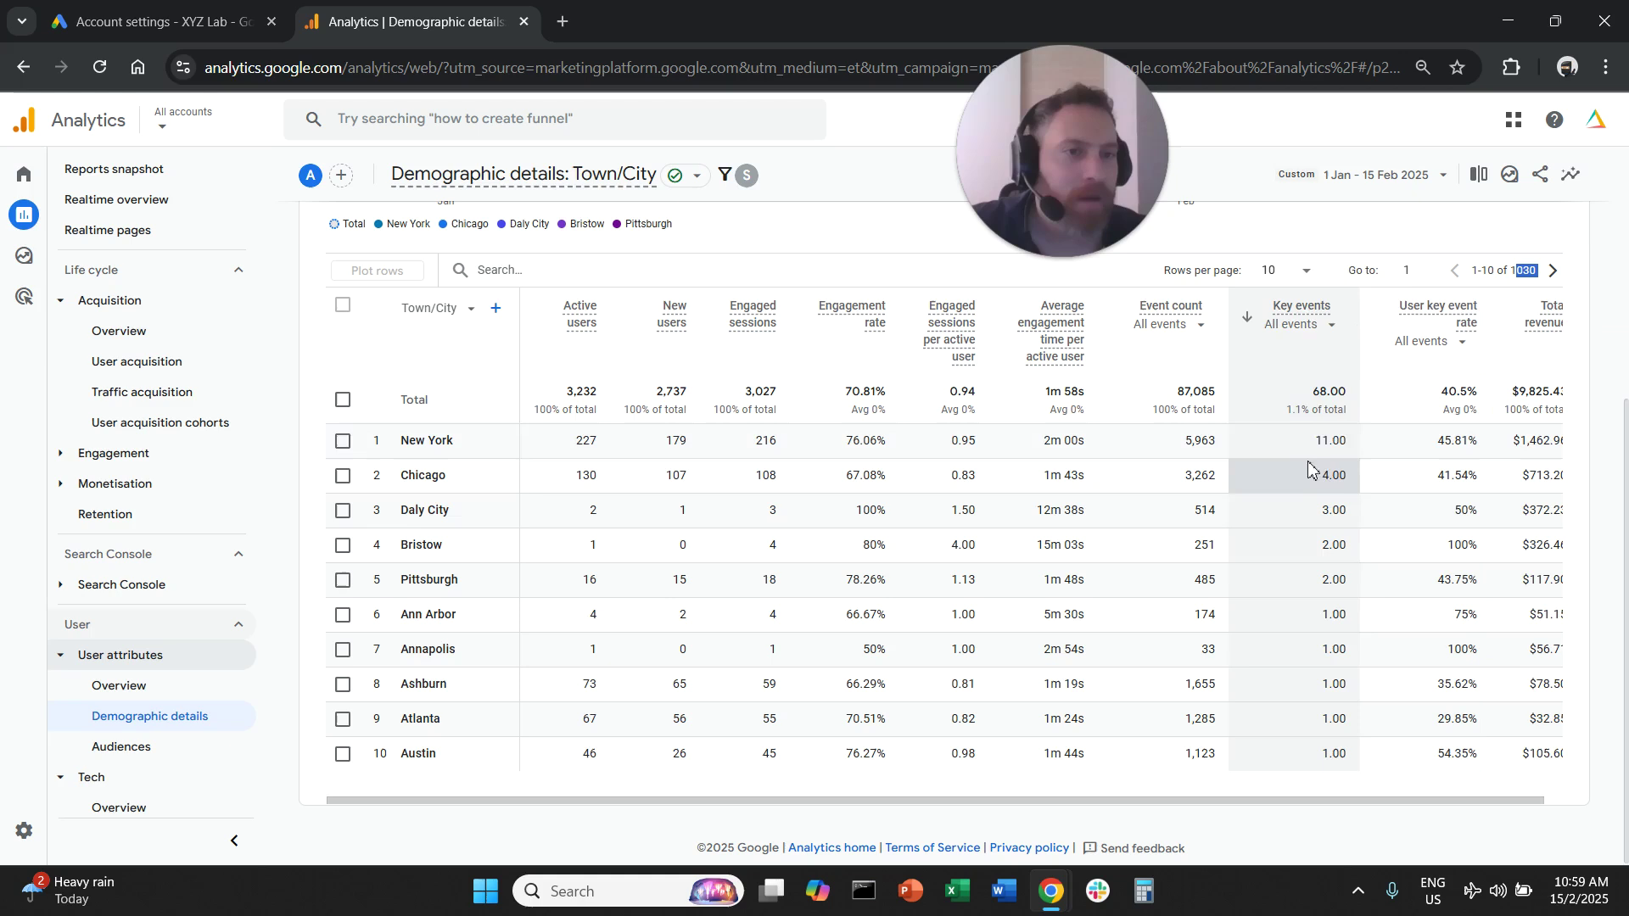
Set the town/city table to 100 rows per page and deselect all plotted rows
left_click(1281, 271)
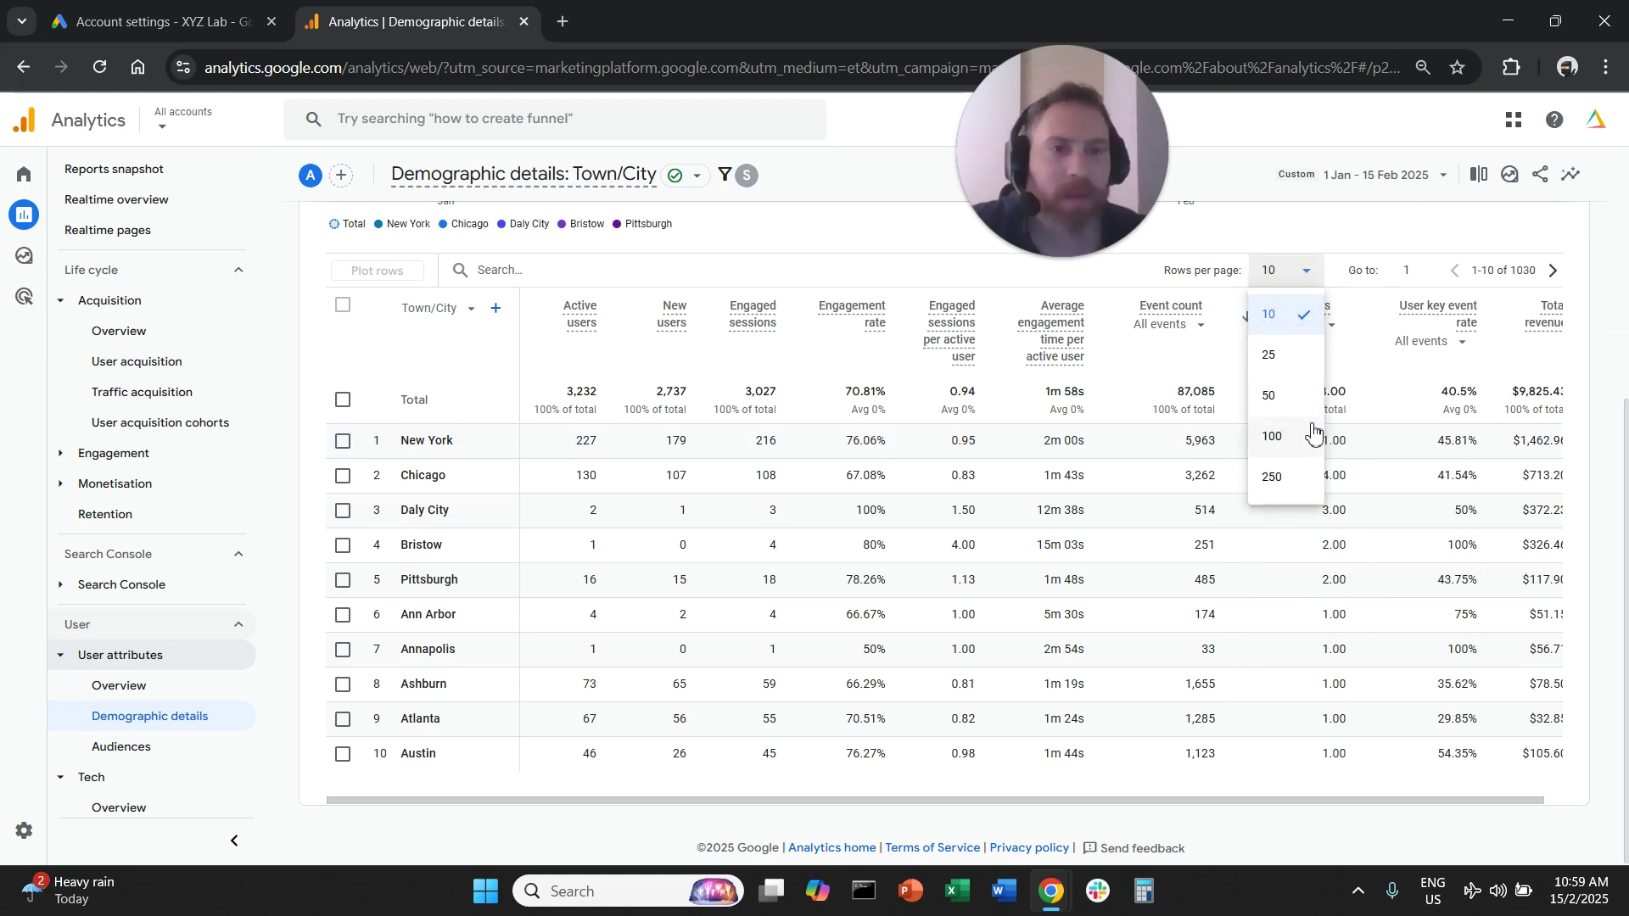
left_click(1322, 437)
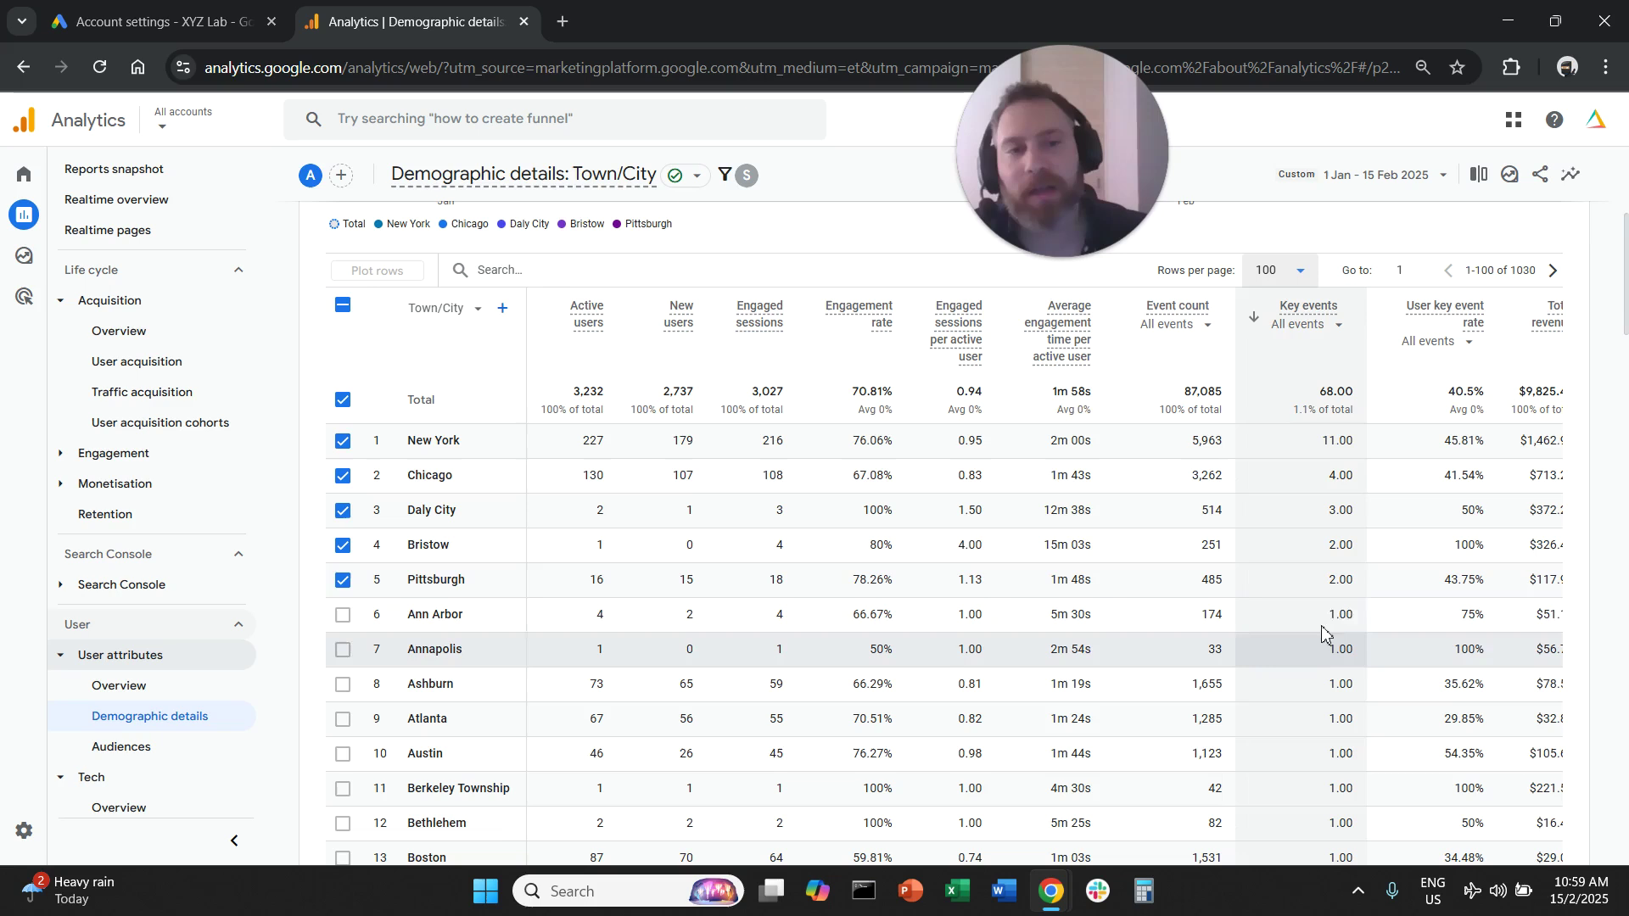
left_click(343, 306)
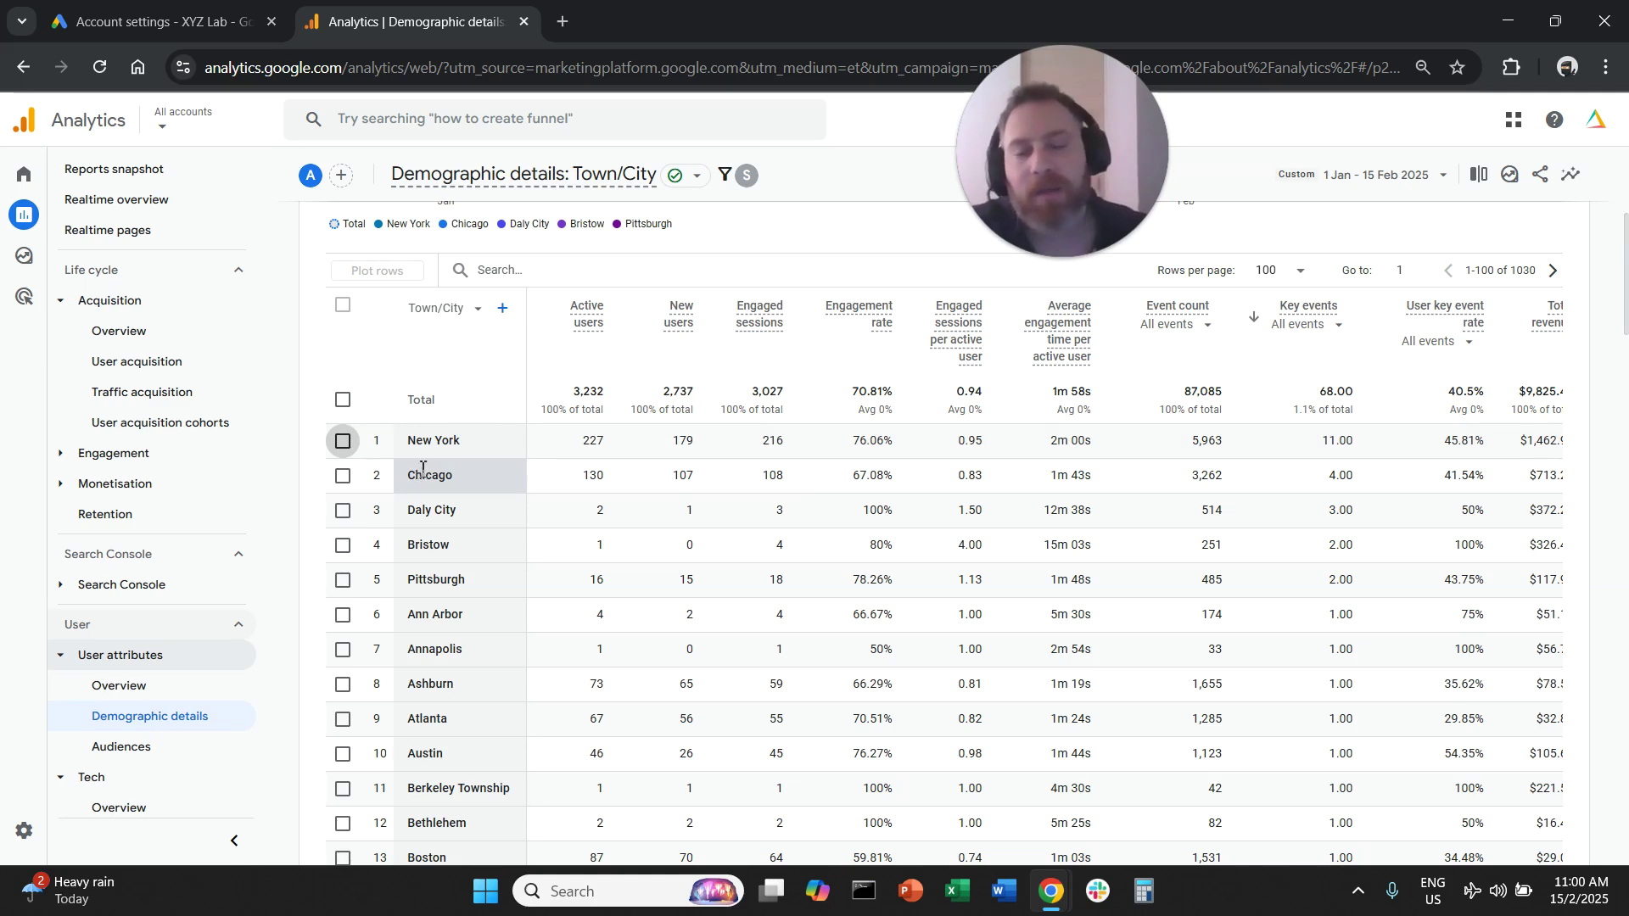
Change the demographic report's primary dimension from Town/City to Language and deselect all plotted rows
scroll(726, 560, "up", 1)
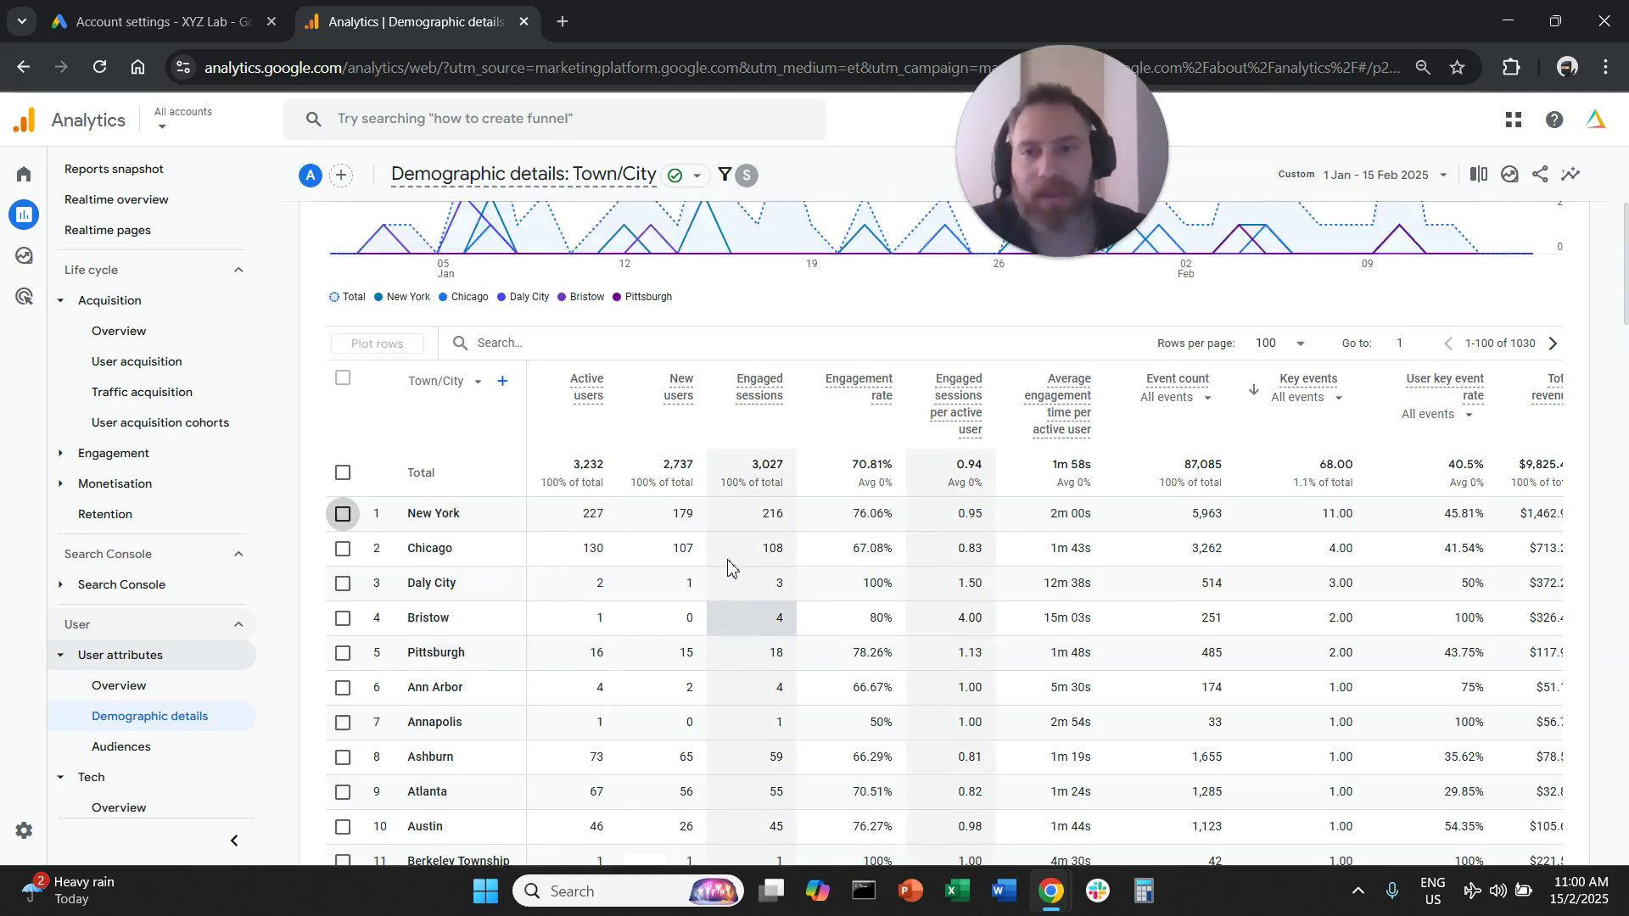
scroll(727, 562, "up", 1)
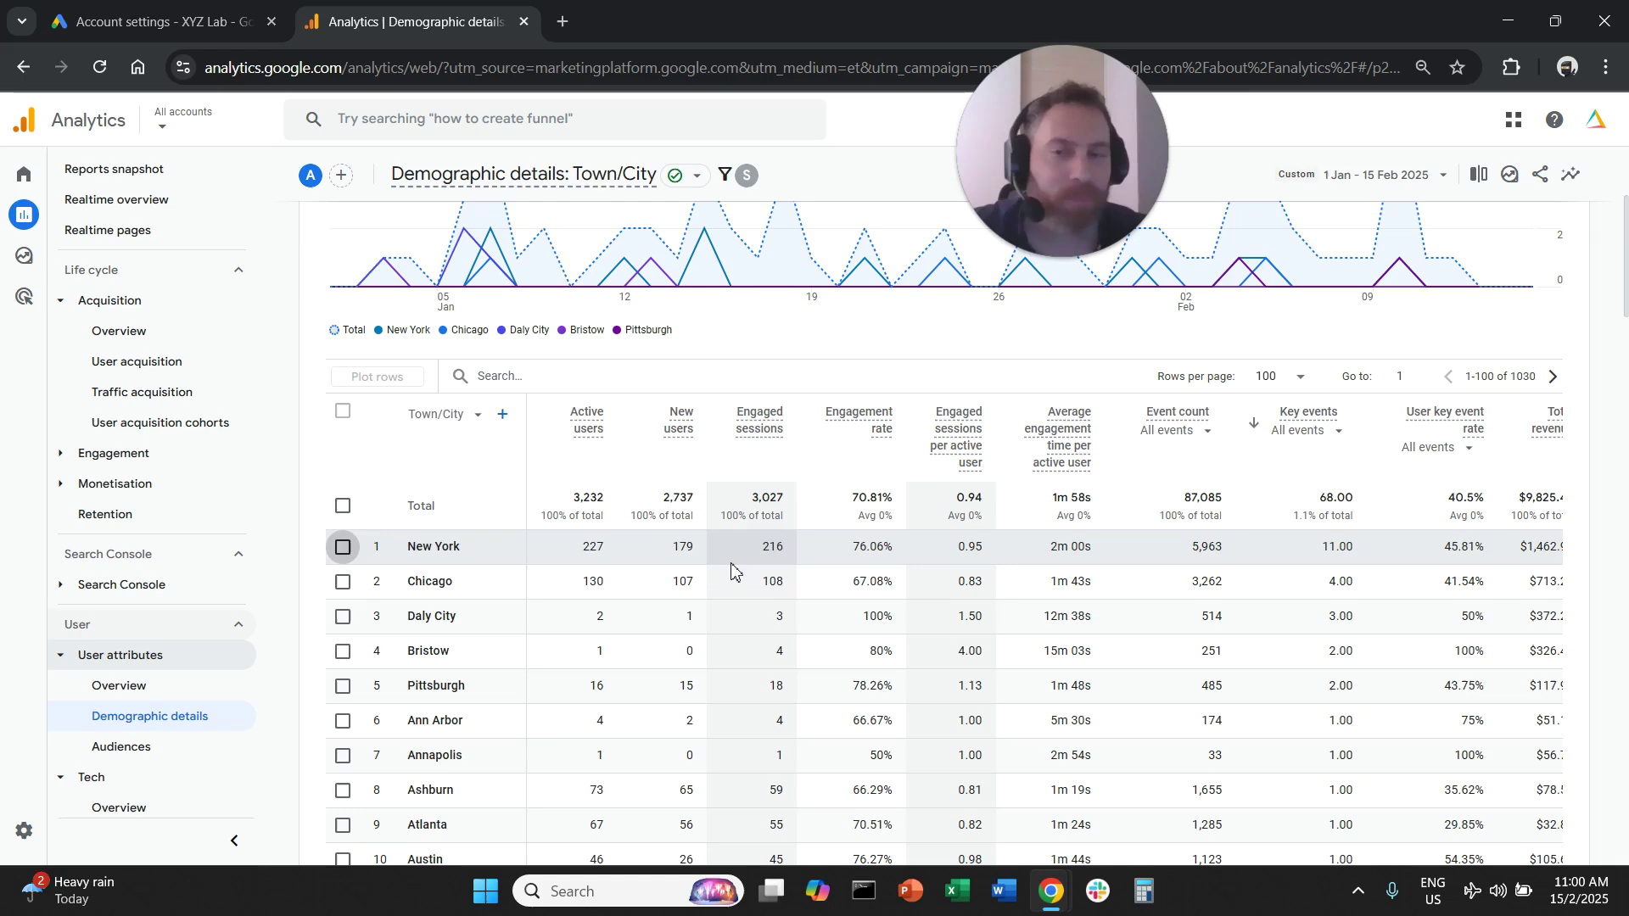
left_click(471, 417)
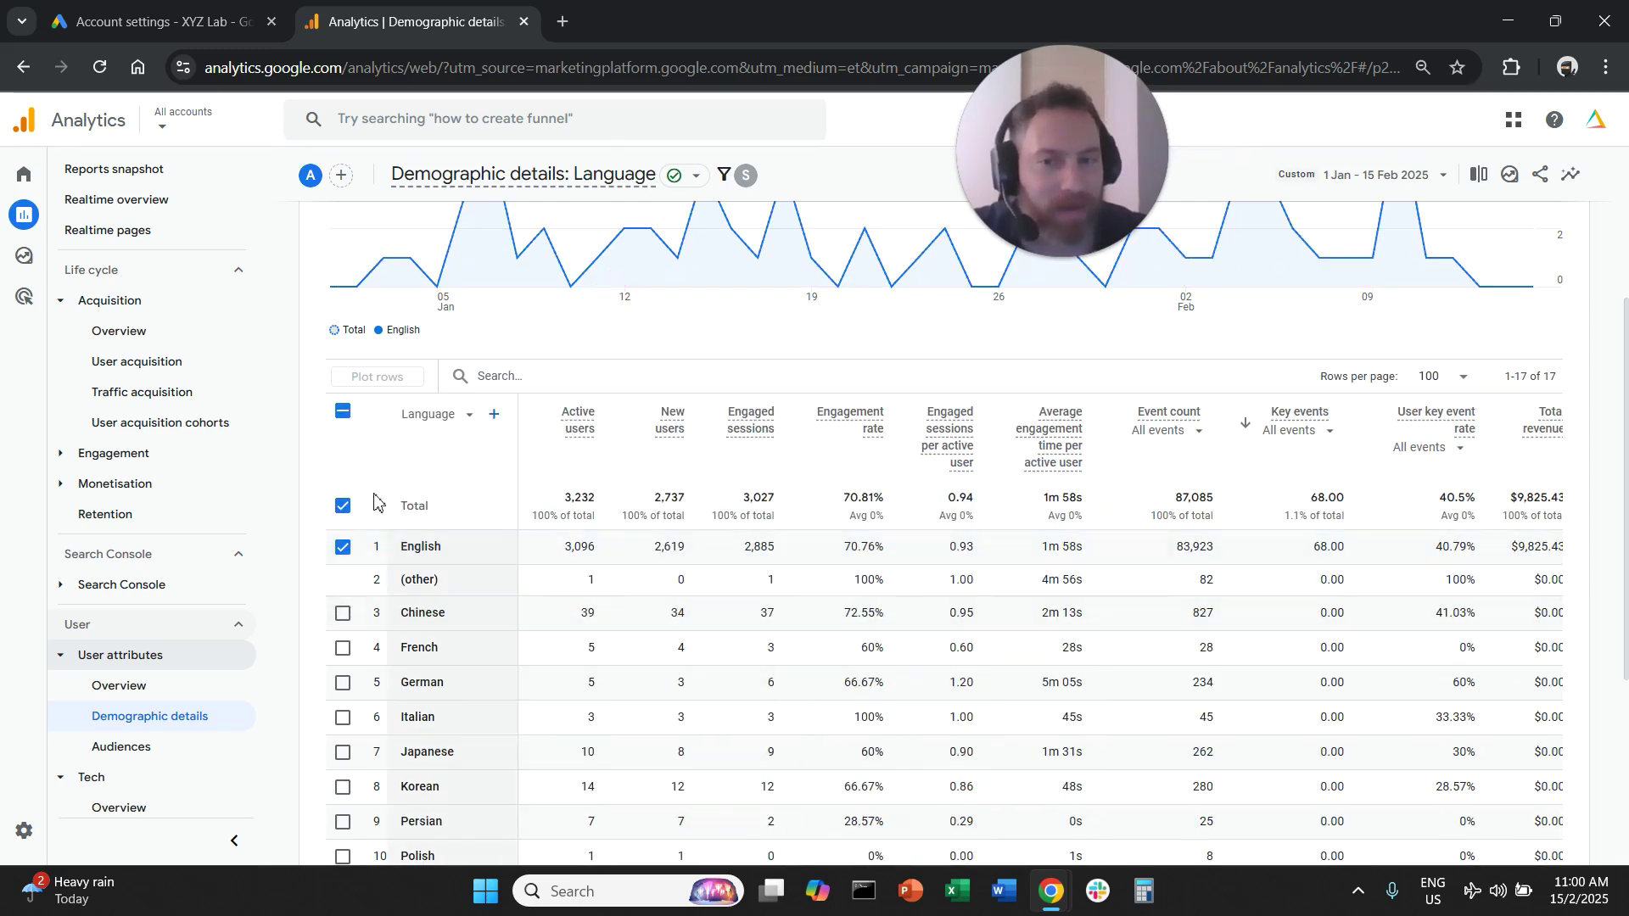
left_click(343, 412)
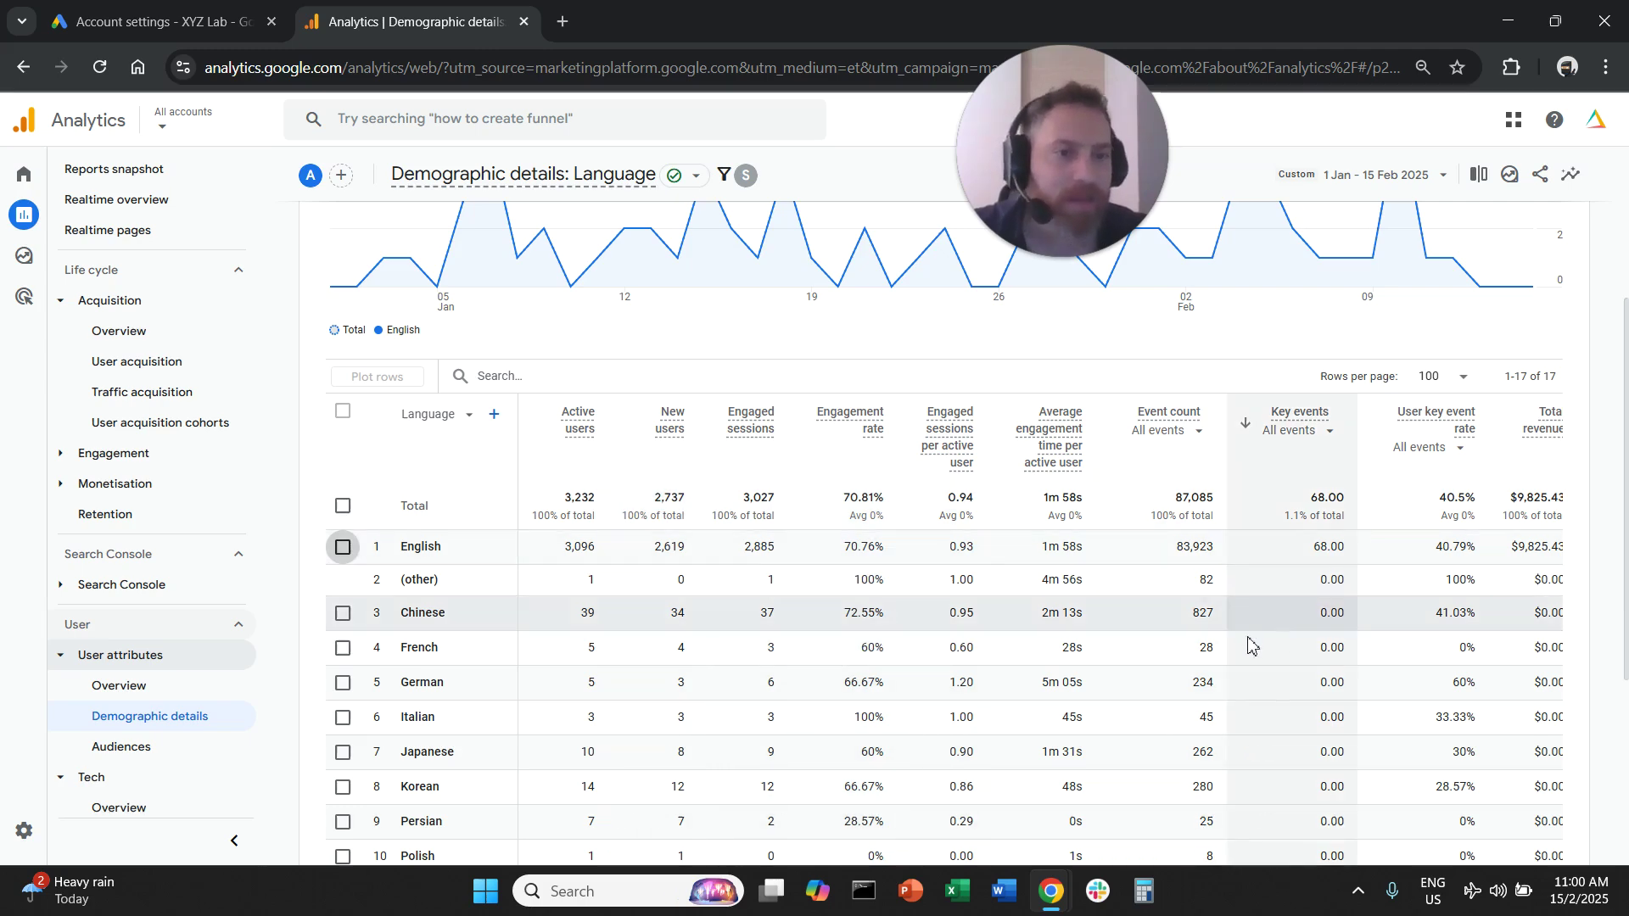
Remove the Country condition from the report filter, keeping only the Cross-network and Paid Search channel condition, and apply it
scroll(870, 666, "up", 4)
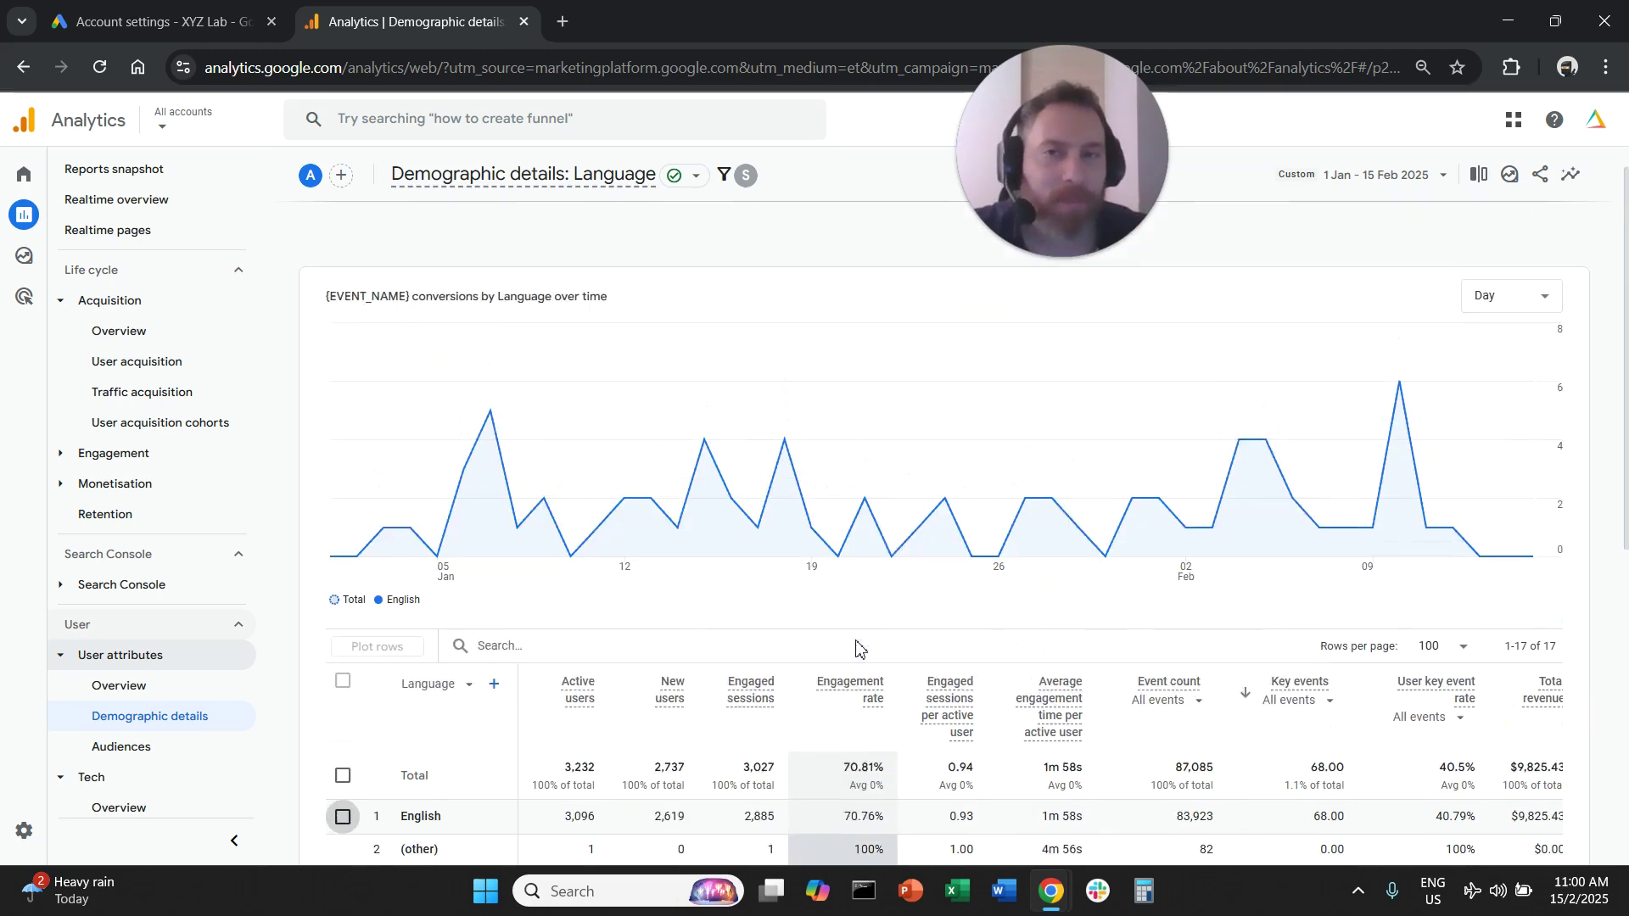
left_click(402, 247)
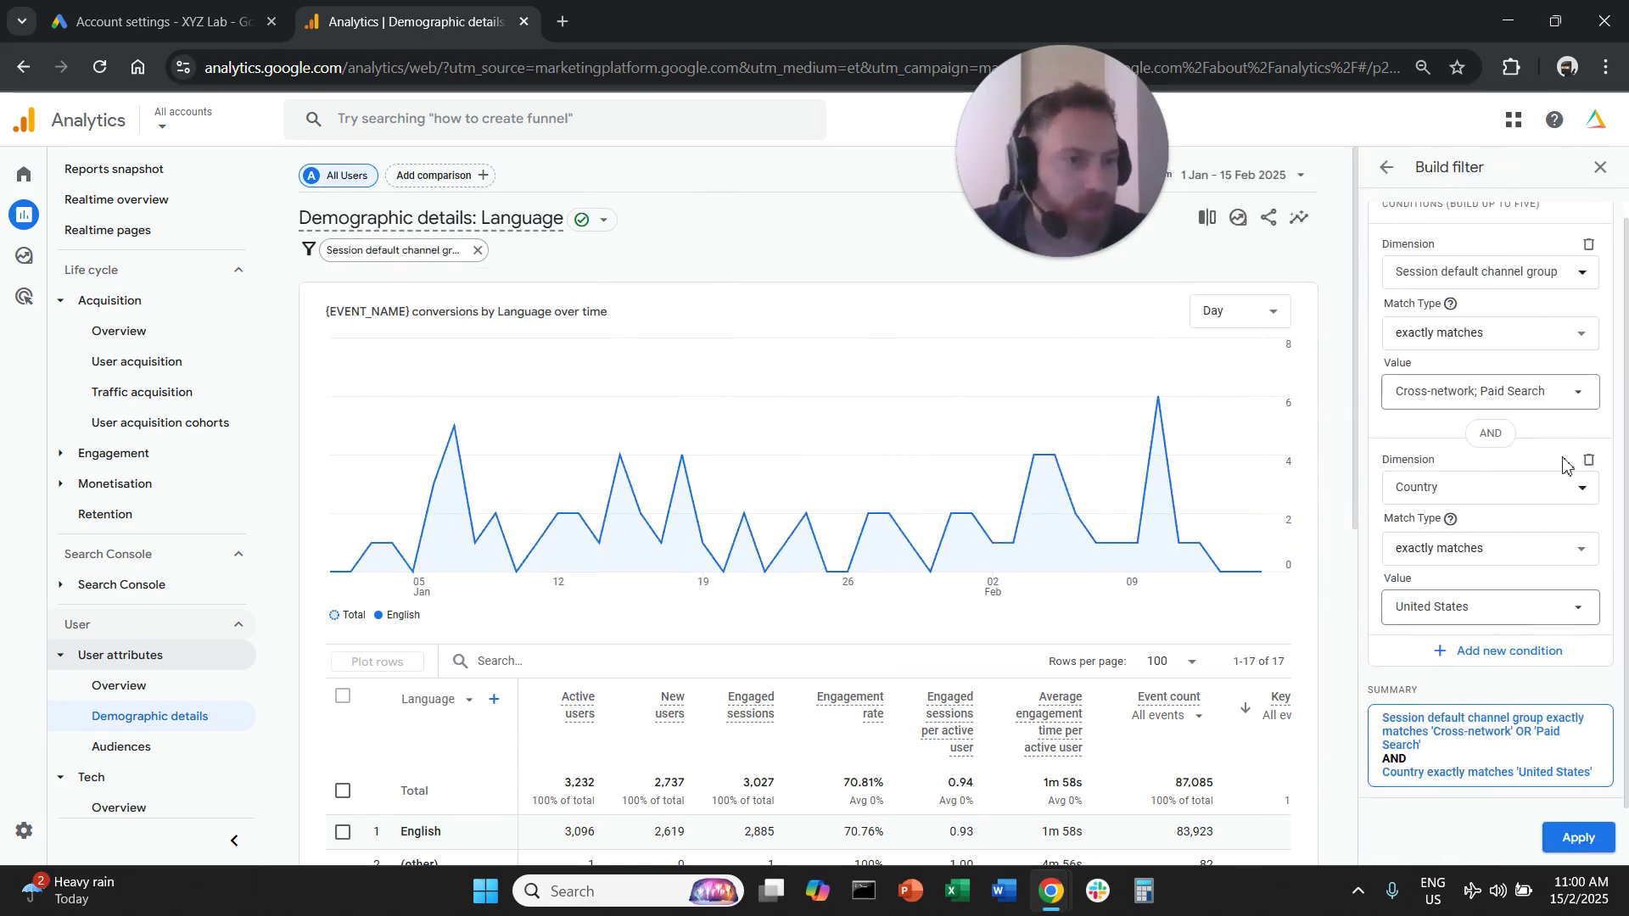
left_click(1590, 460)
left_click(1579, 837)
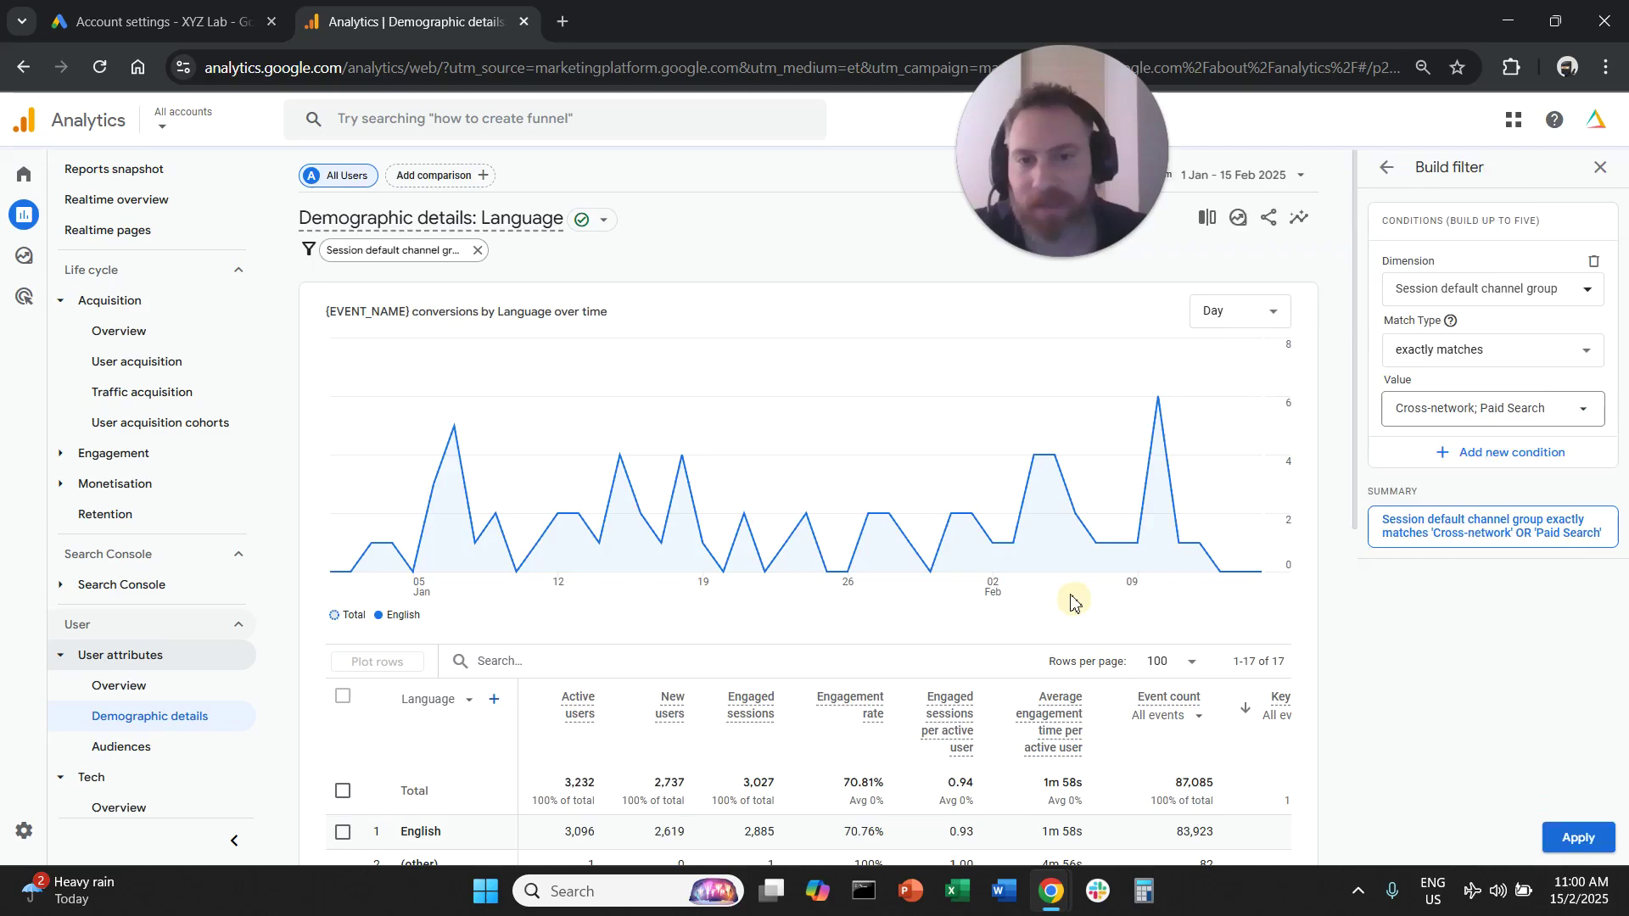
Change the demographic report's primary dimension from Language to Age
scroll(1264, 583, "down", 3)
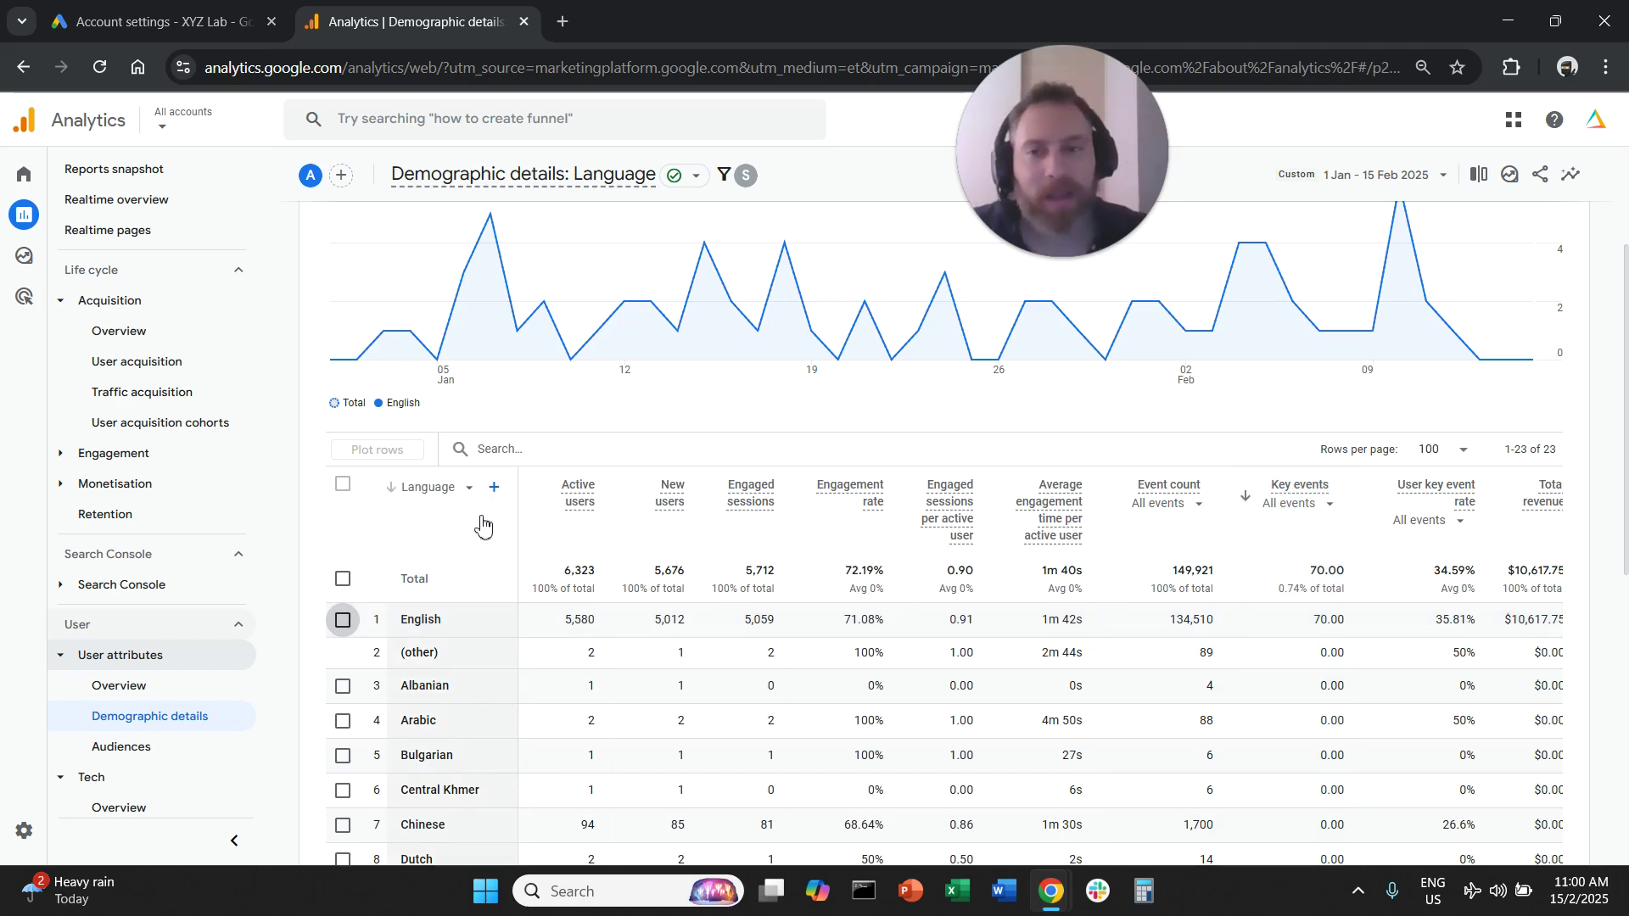
left_click(458, 504)
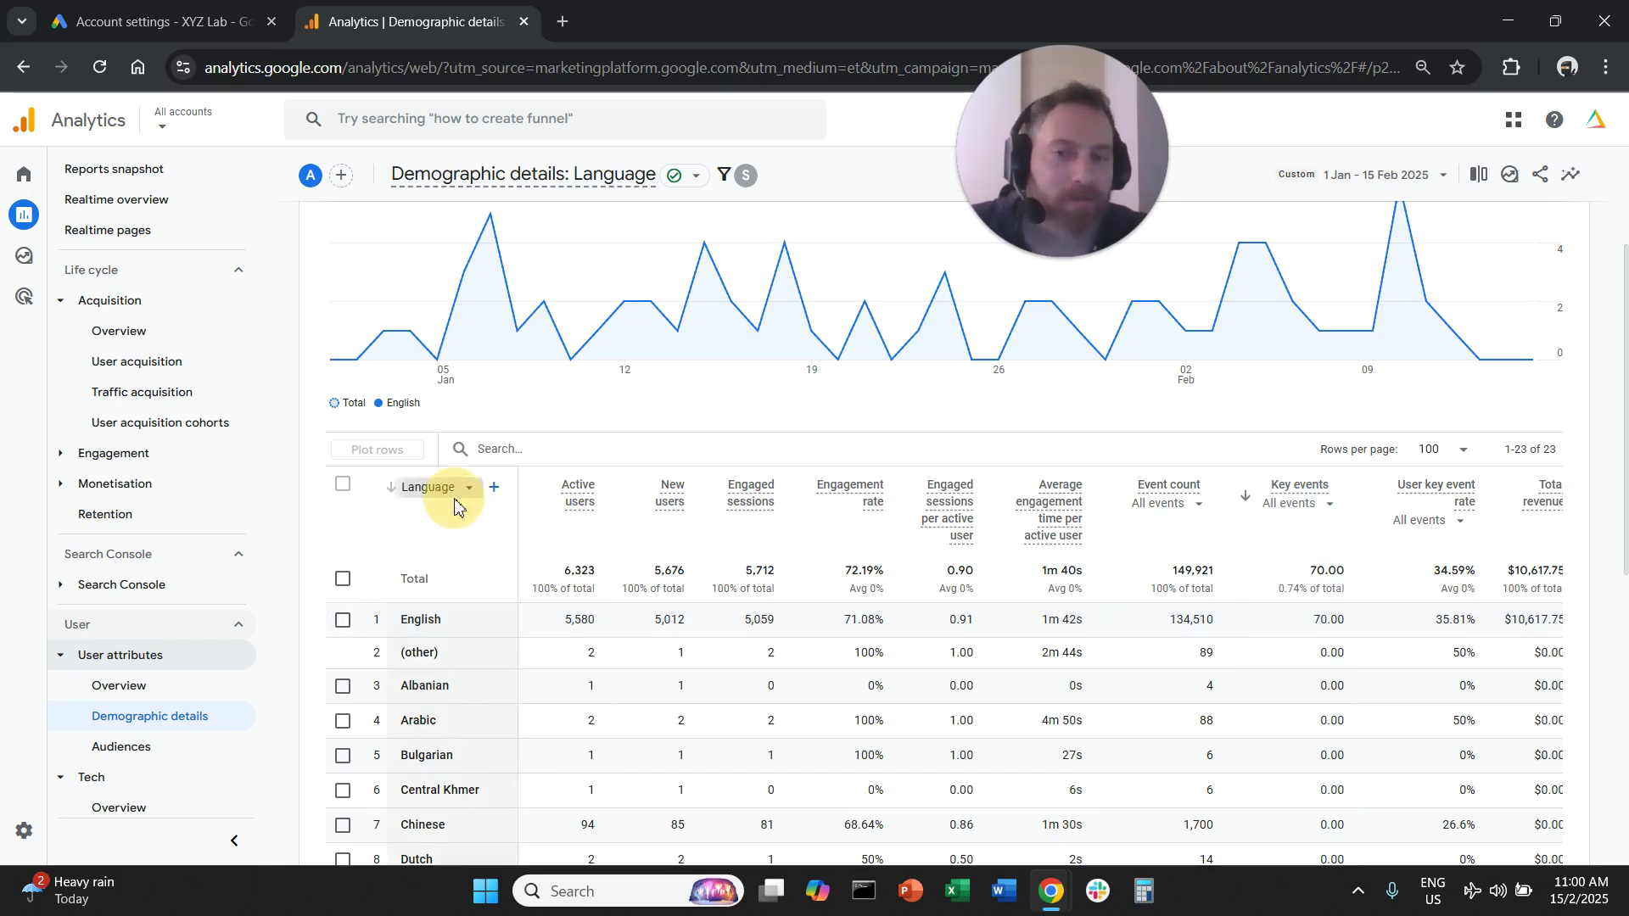
left_click(467, 648)
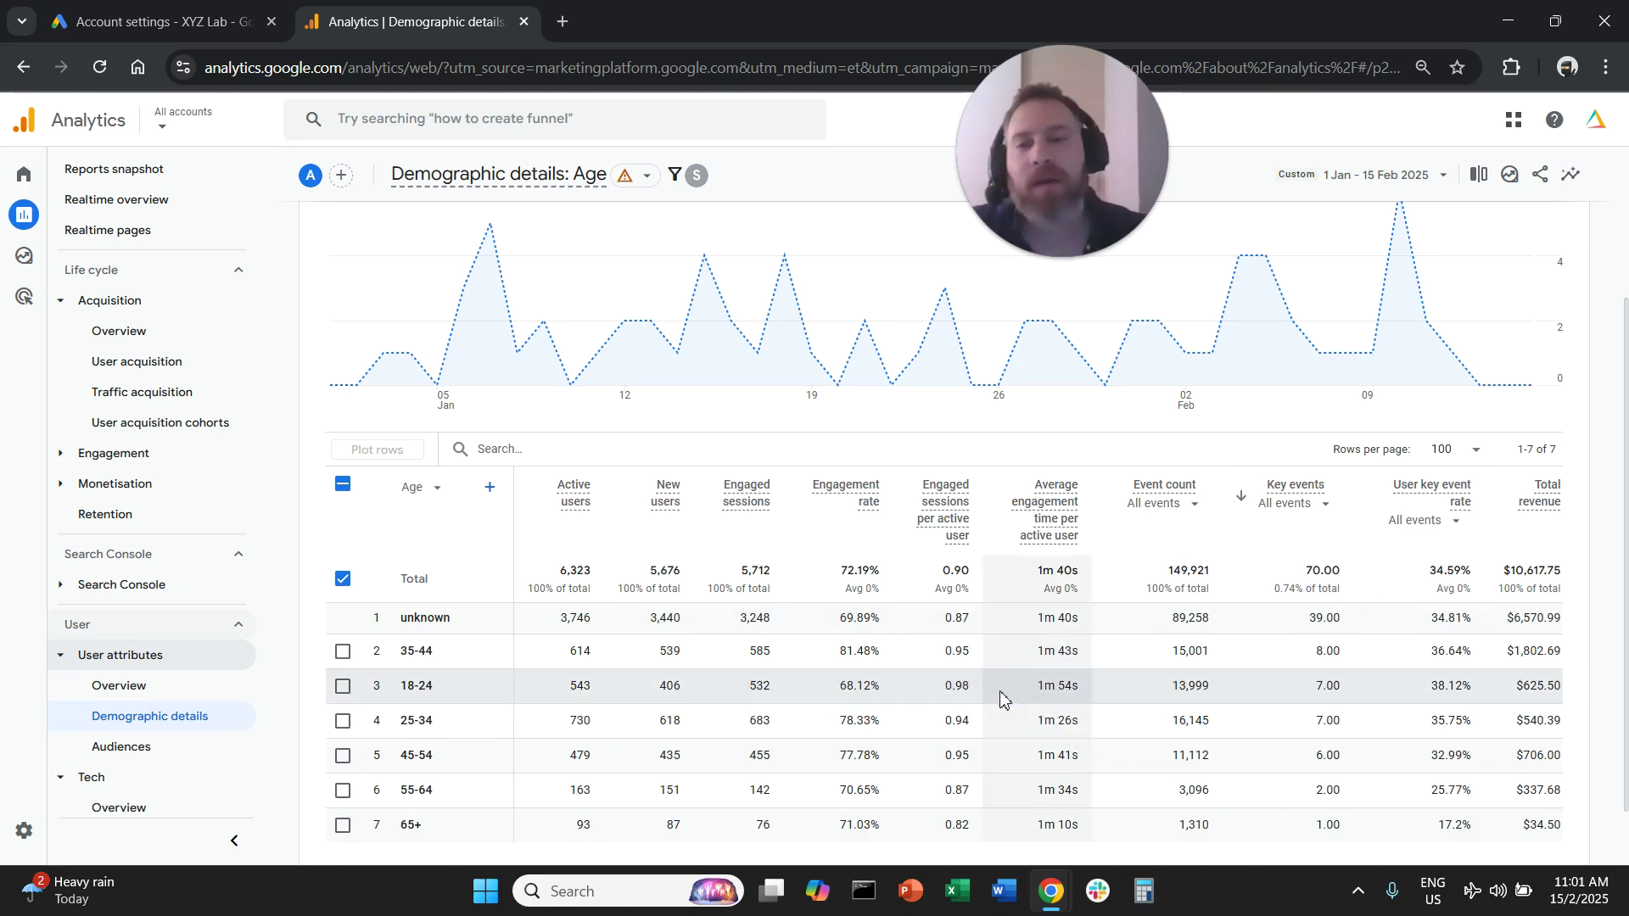
Break the demographic report down by Gender, followed by Interests, and review the interest categories
left_click(427, 488)
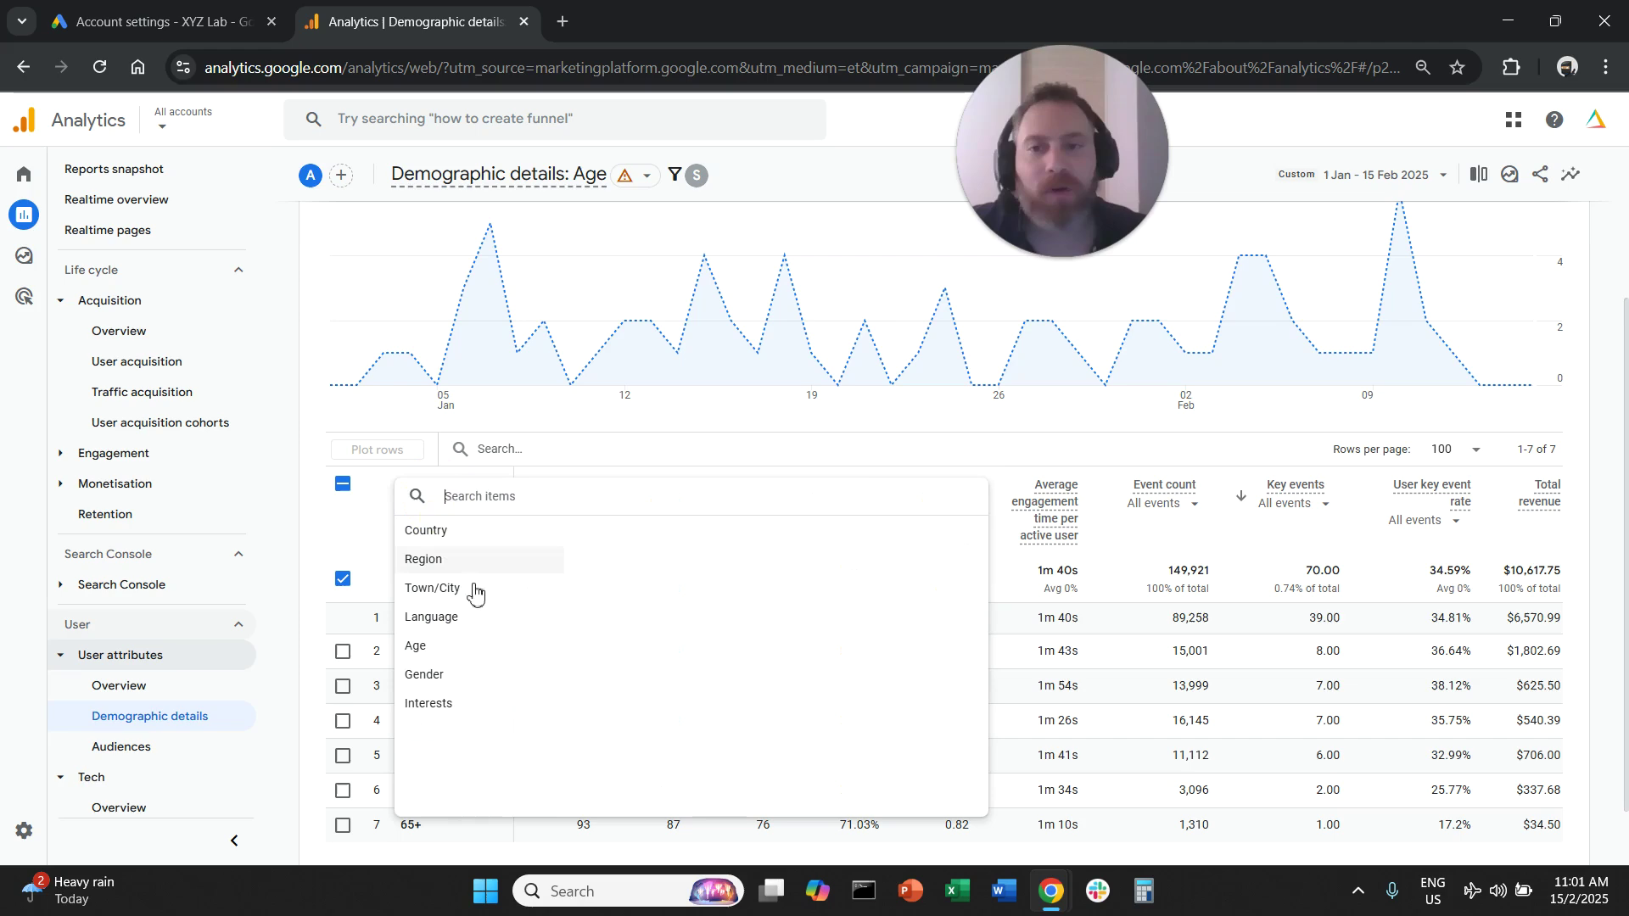
left_click(459, 682)
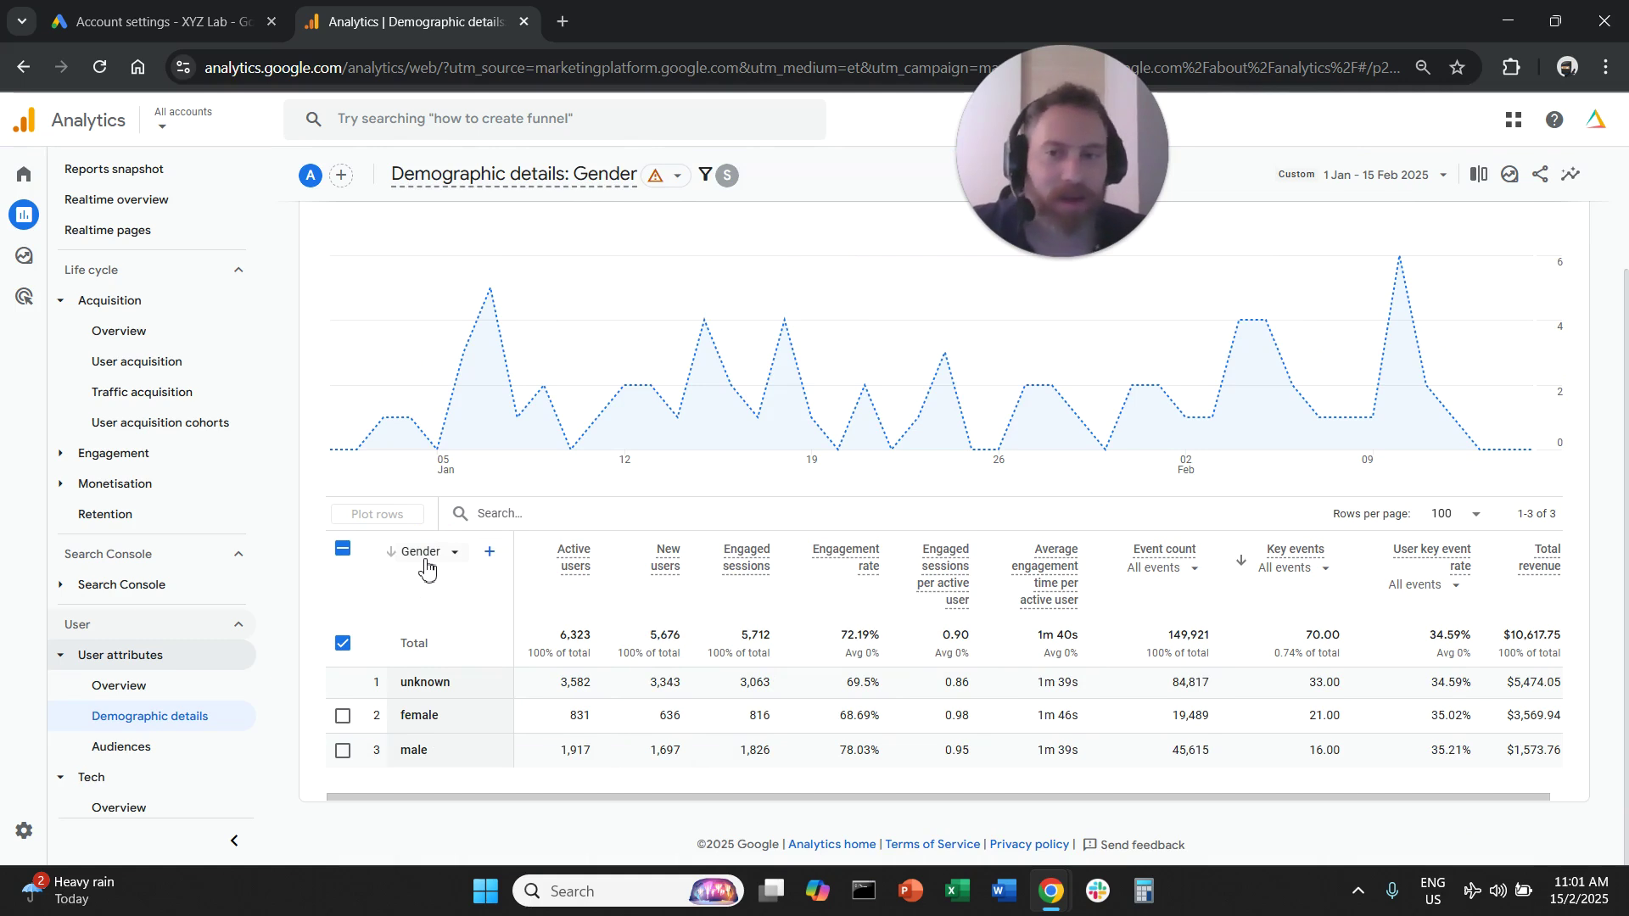
left_click(425, 561)
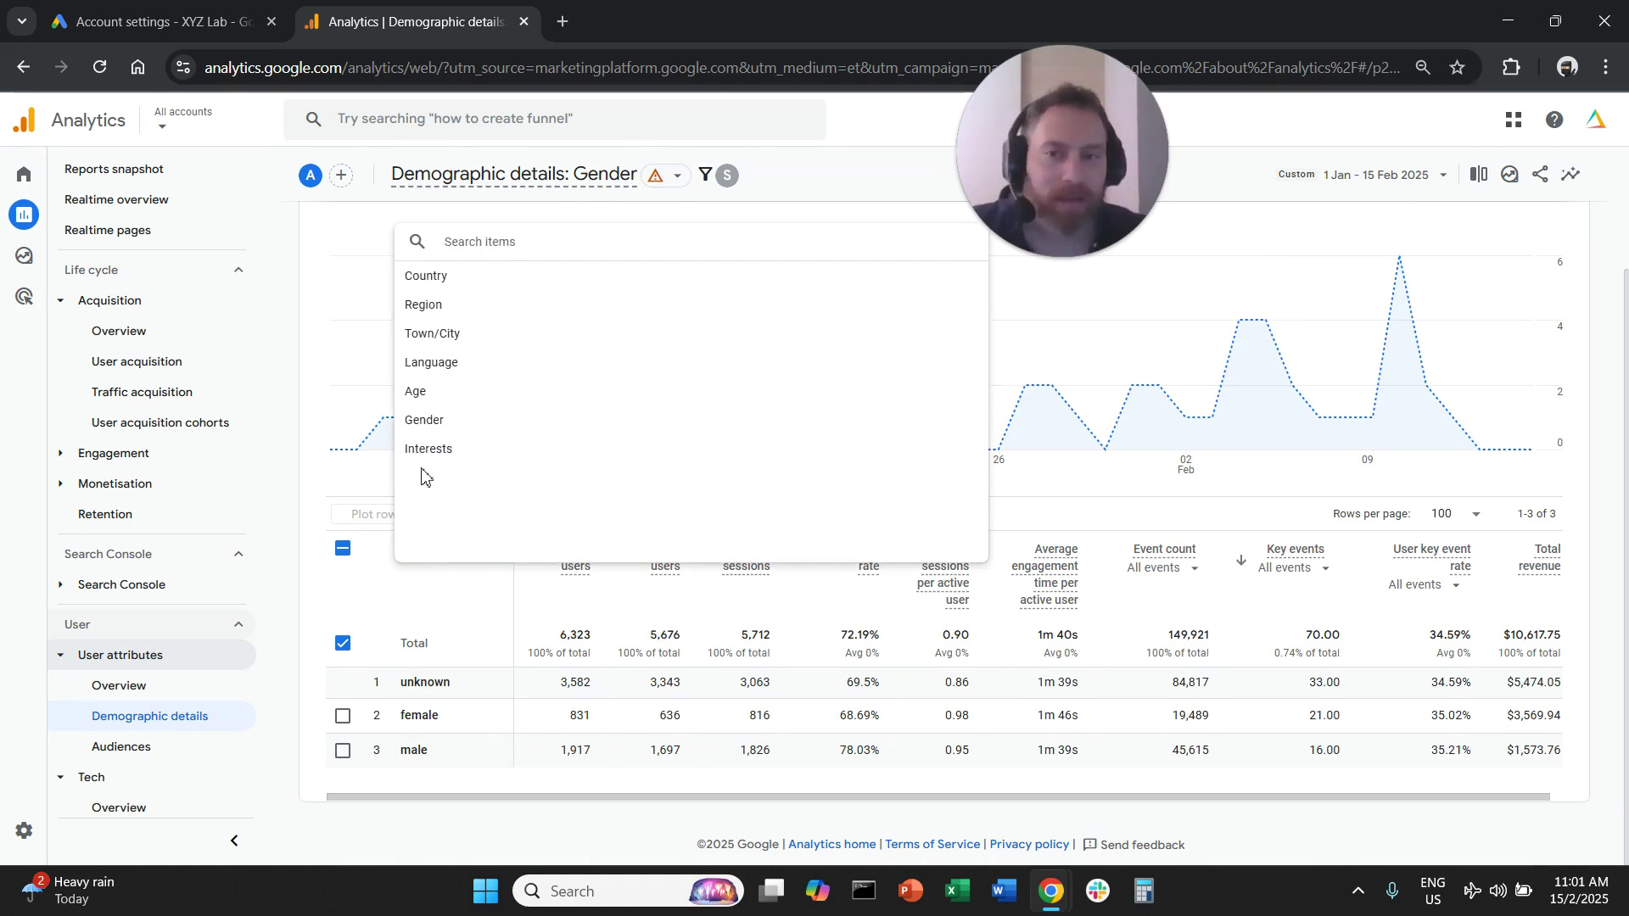
left_click(458, 454)
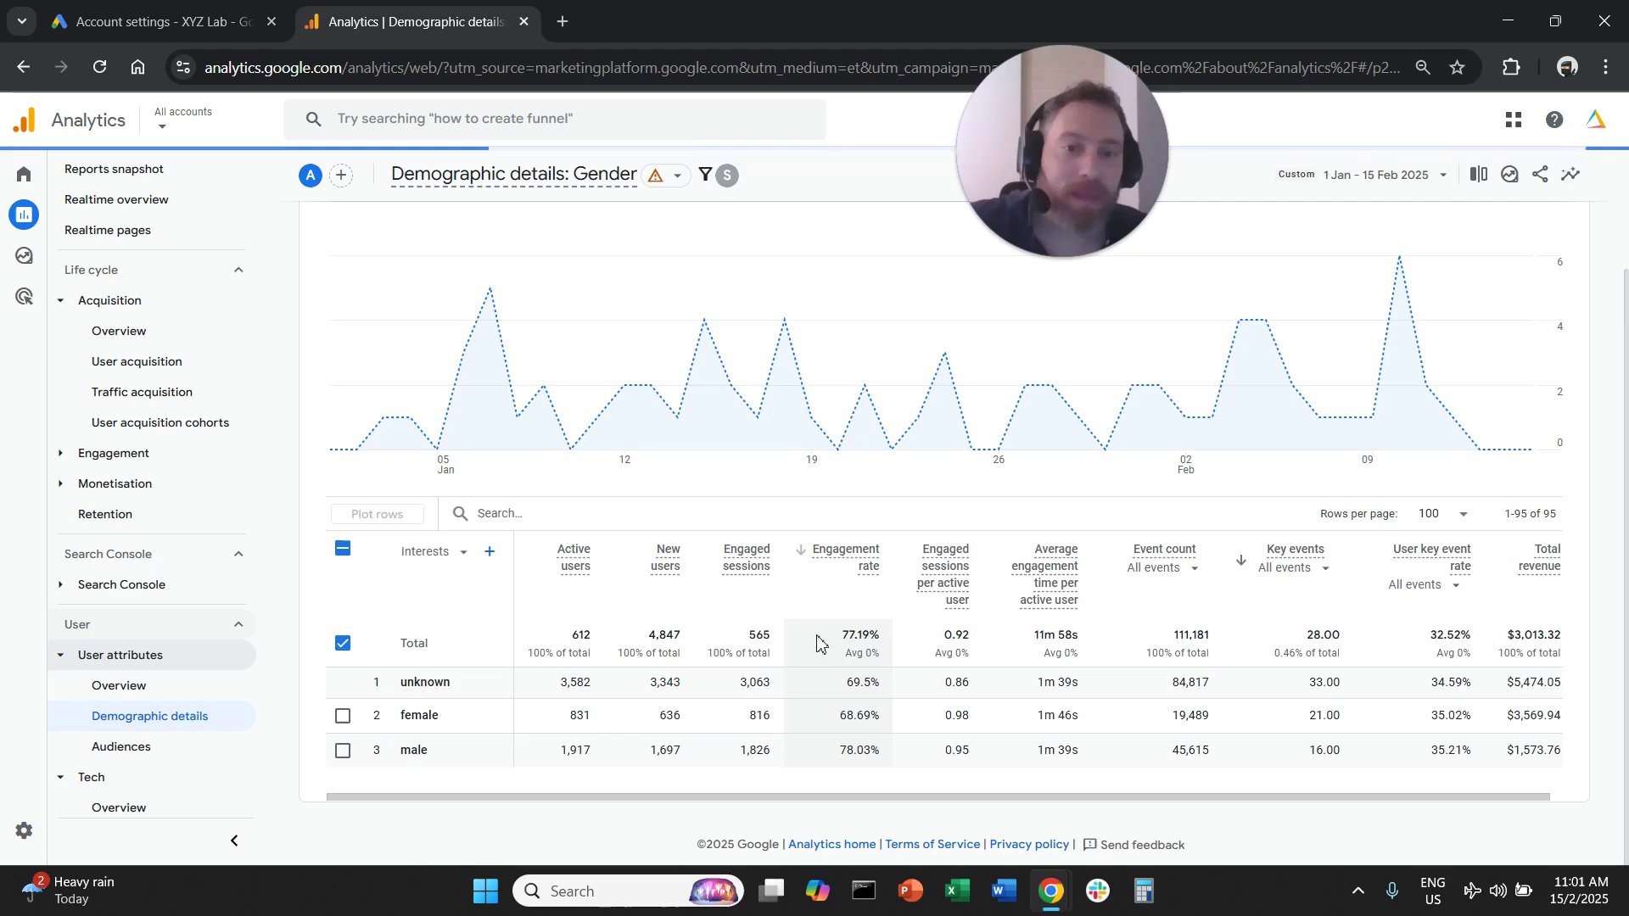
scroll(747, 662, "down", 1)
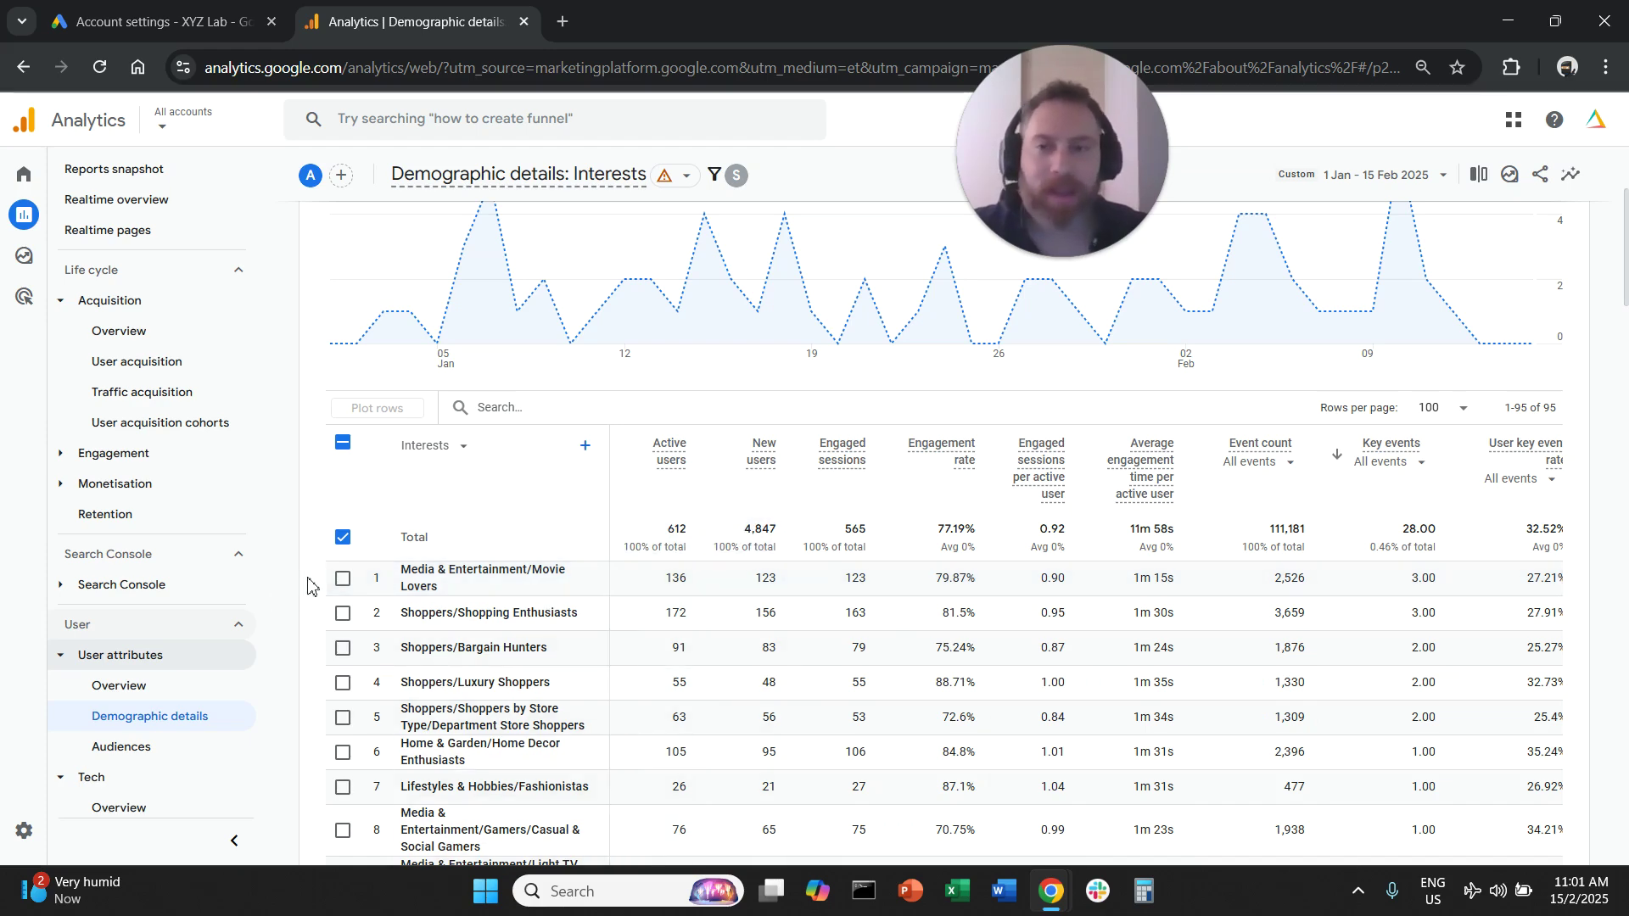
Open the Traffic acquisition report and deselect all plotted channel group rows
scroll(306, 582, "up", 3)
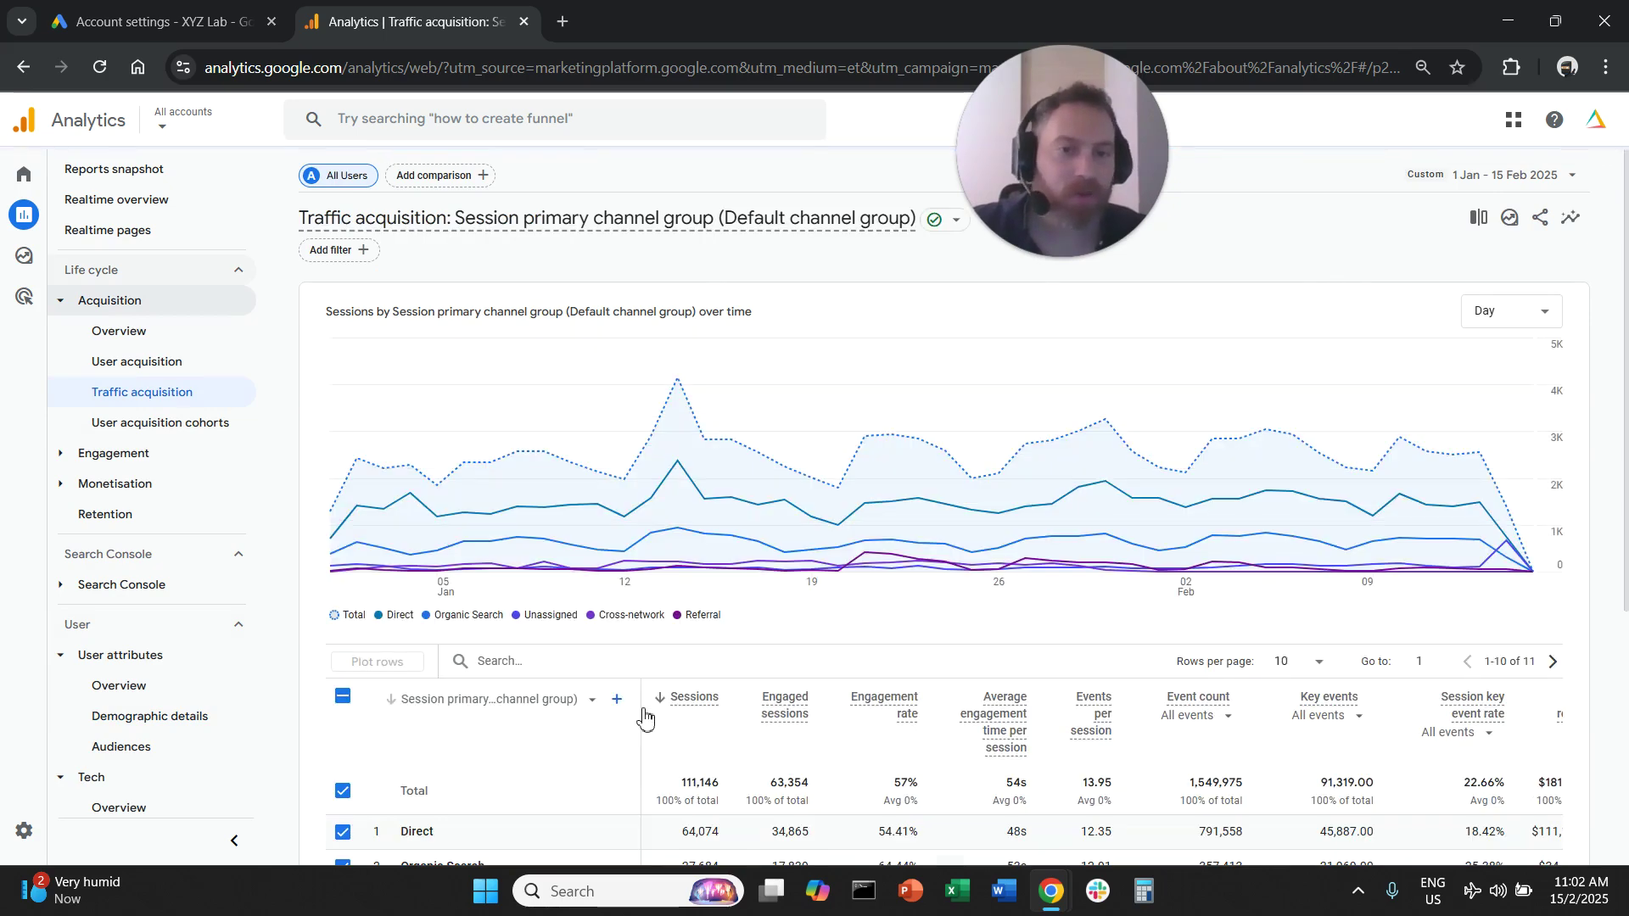
scroll(645, 720, "down", 3)
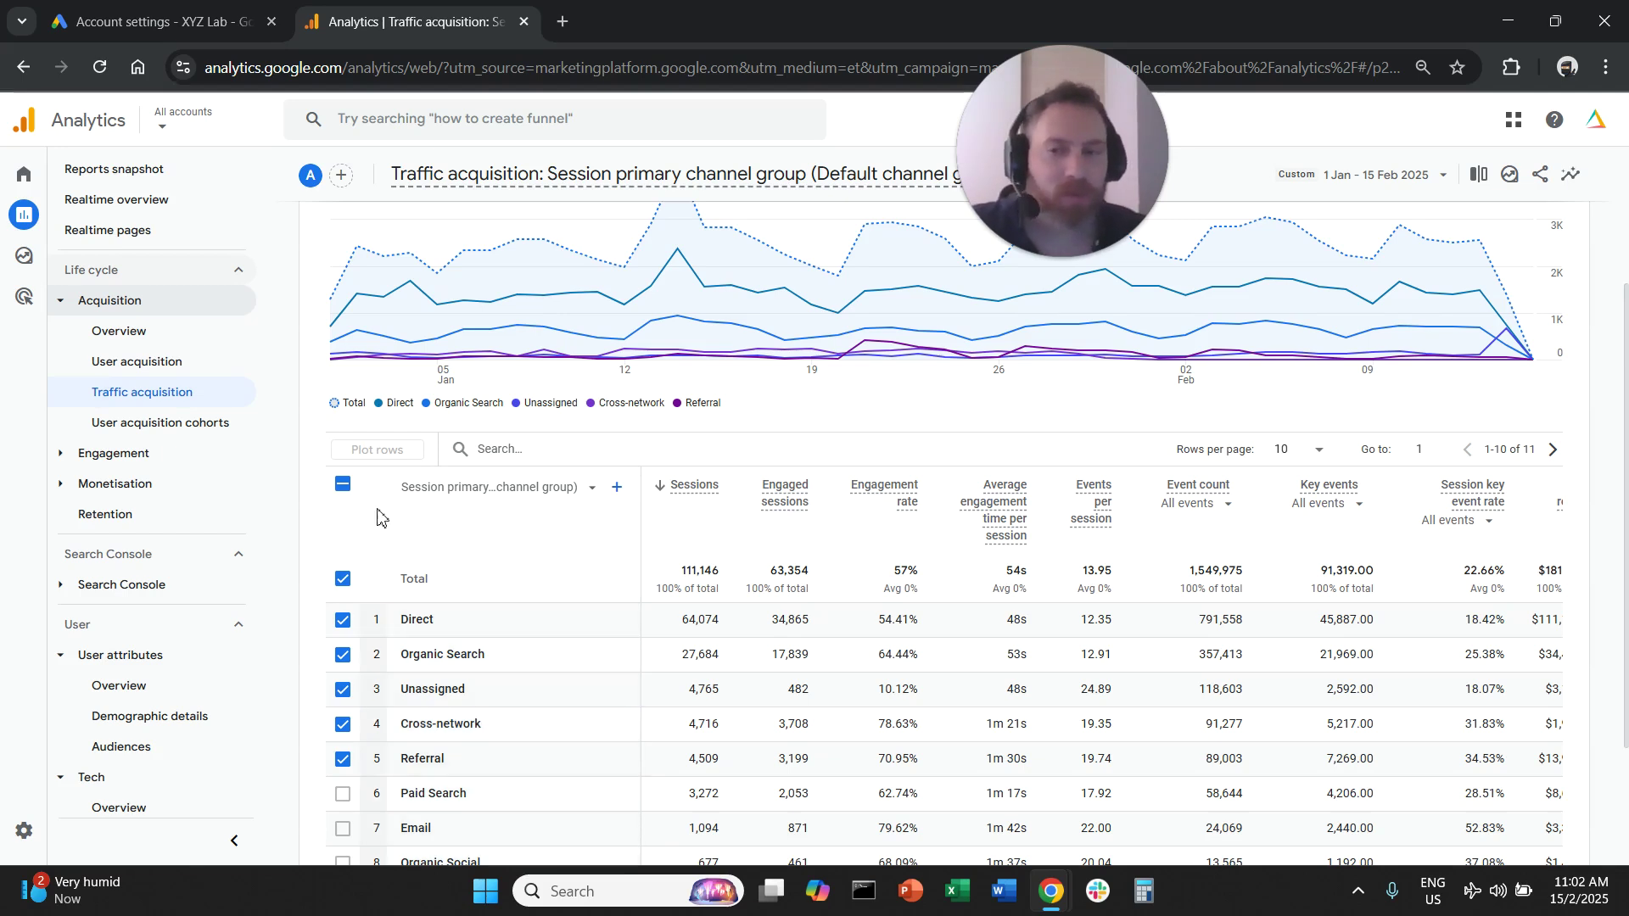
left_click(348, 494)
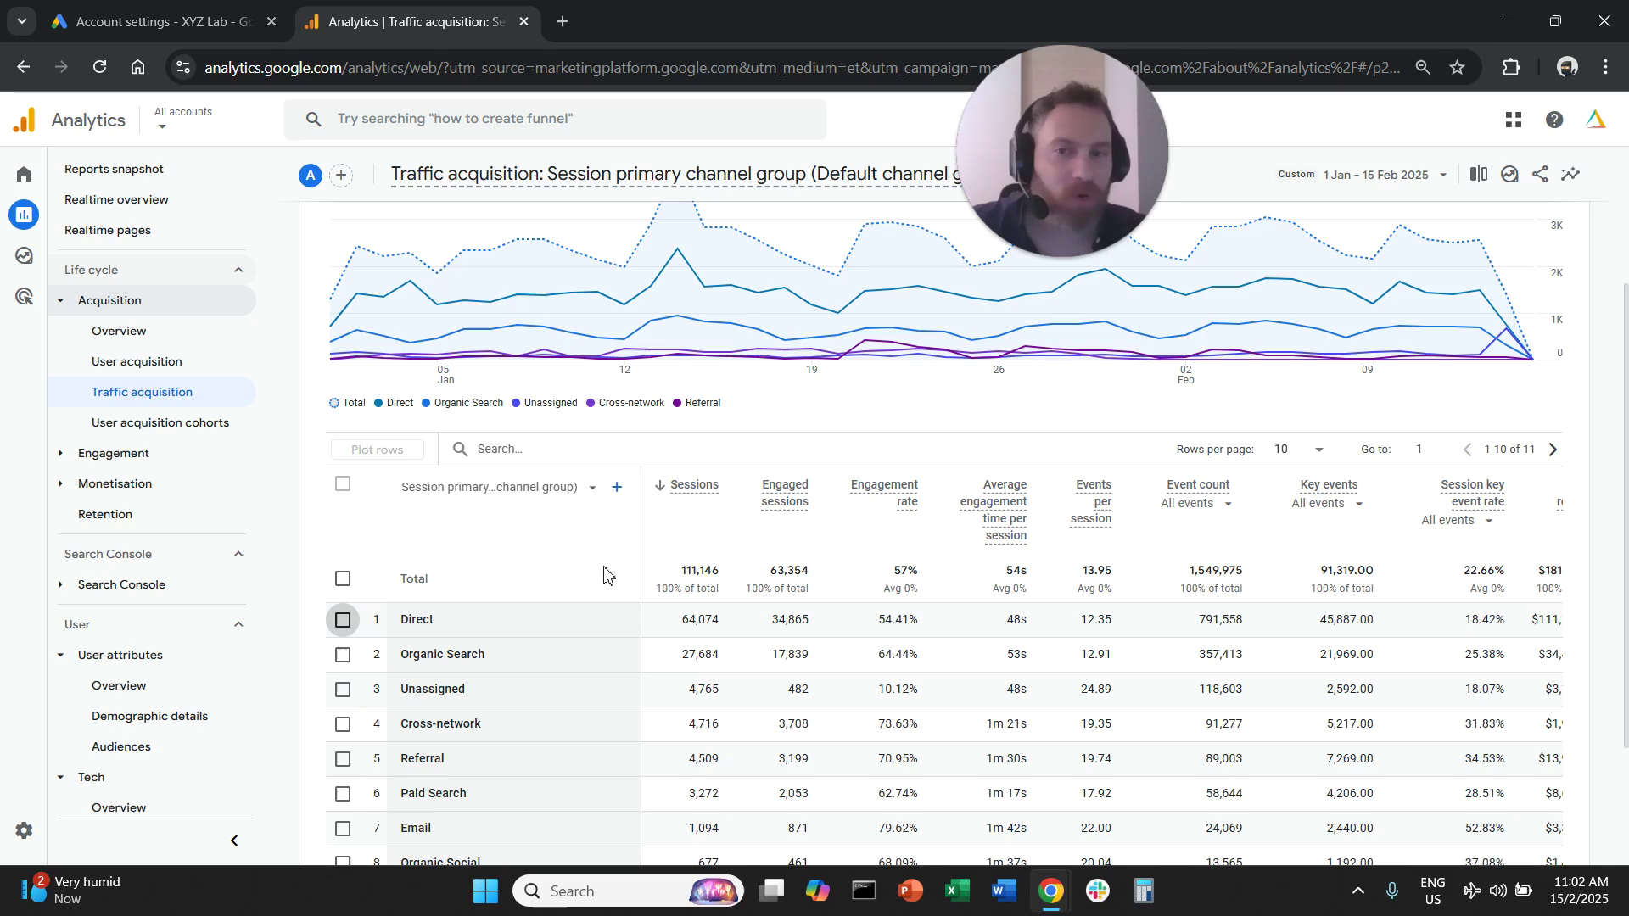
Change the Traffic acquisition report's primary dimension to Session campaign and deselect all plotted campaign rows
left_click(564, 499)
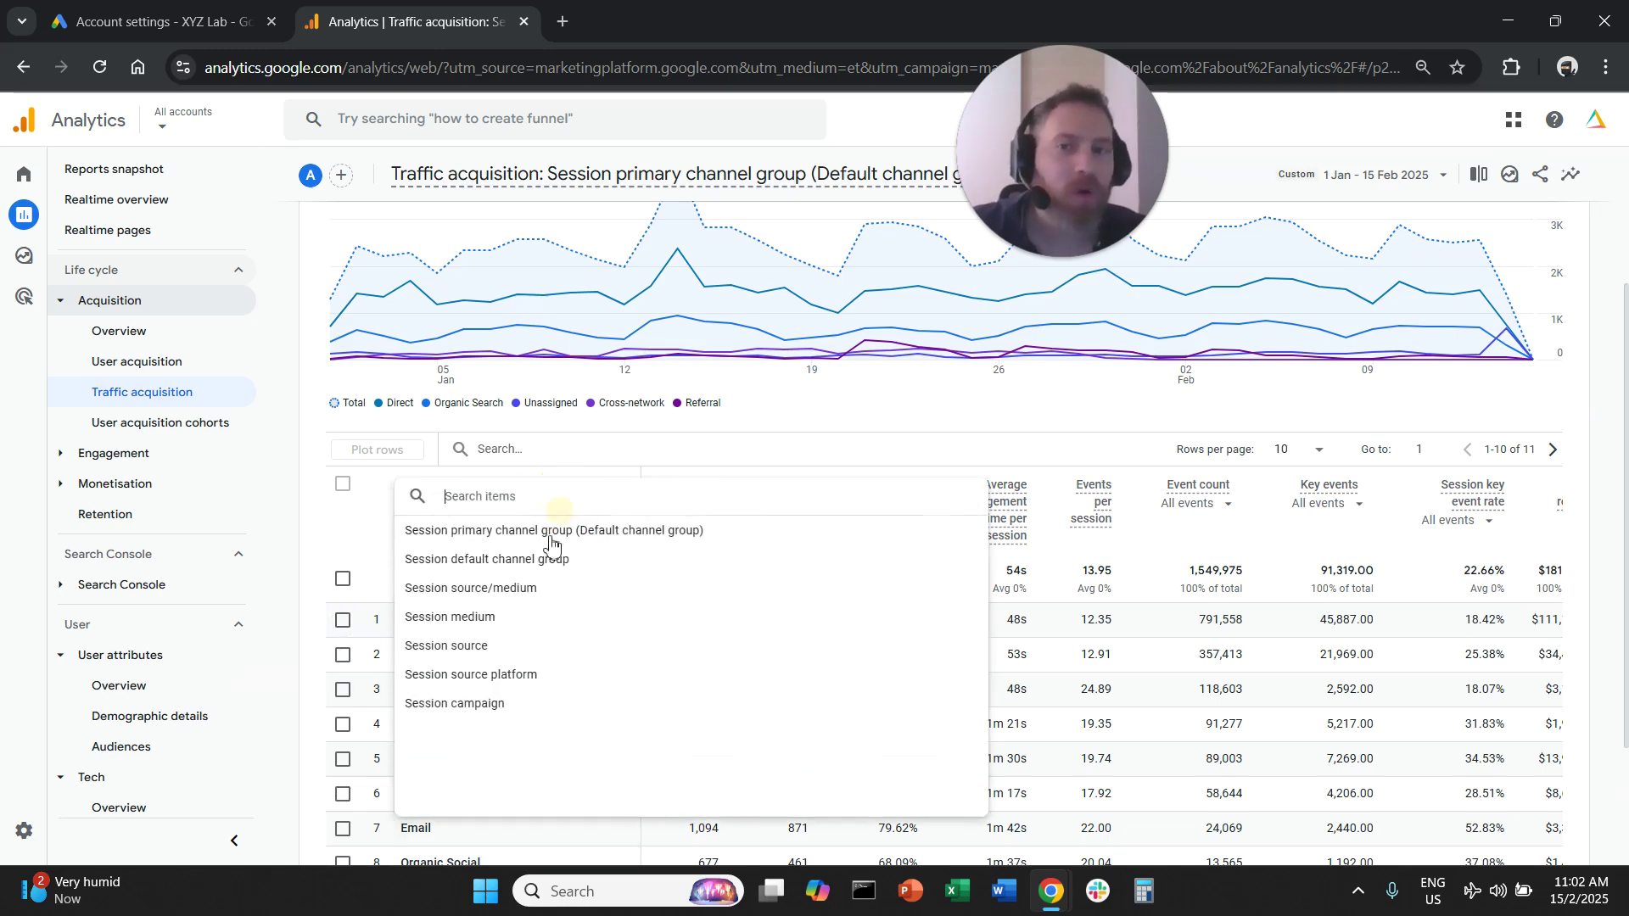
left_click(521, 715)
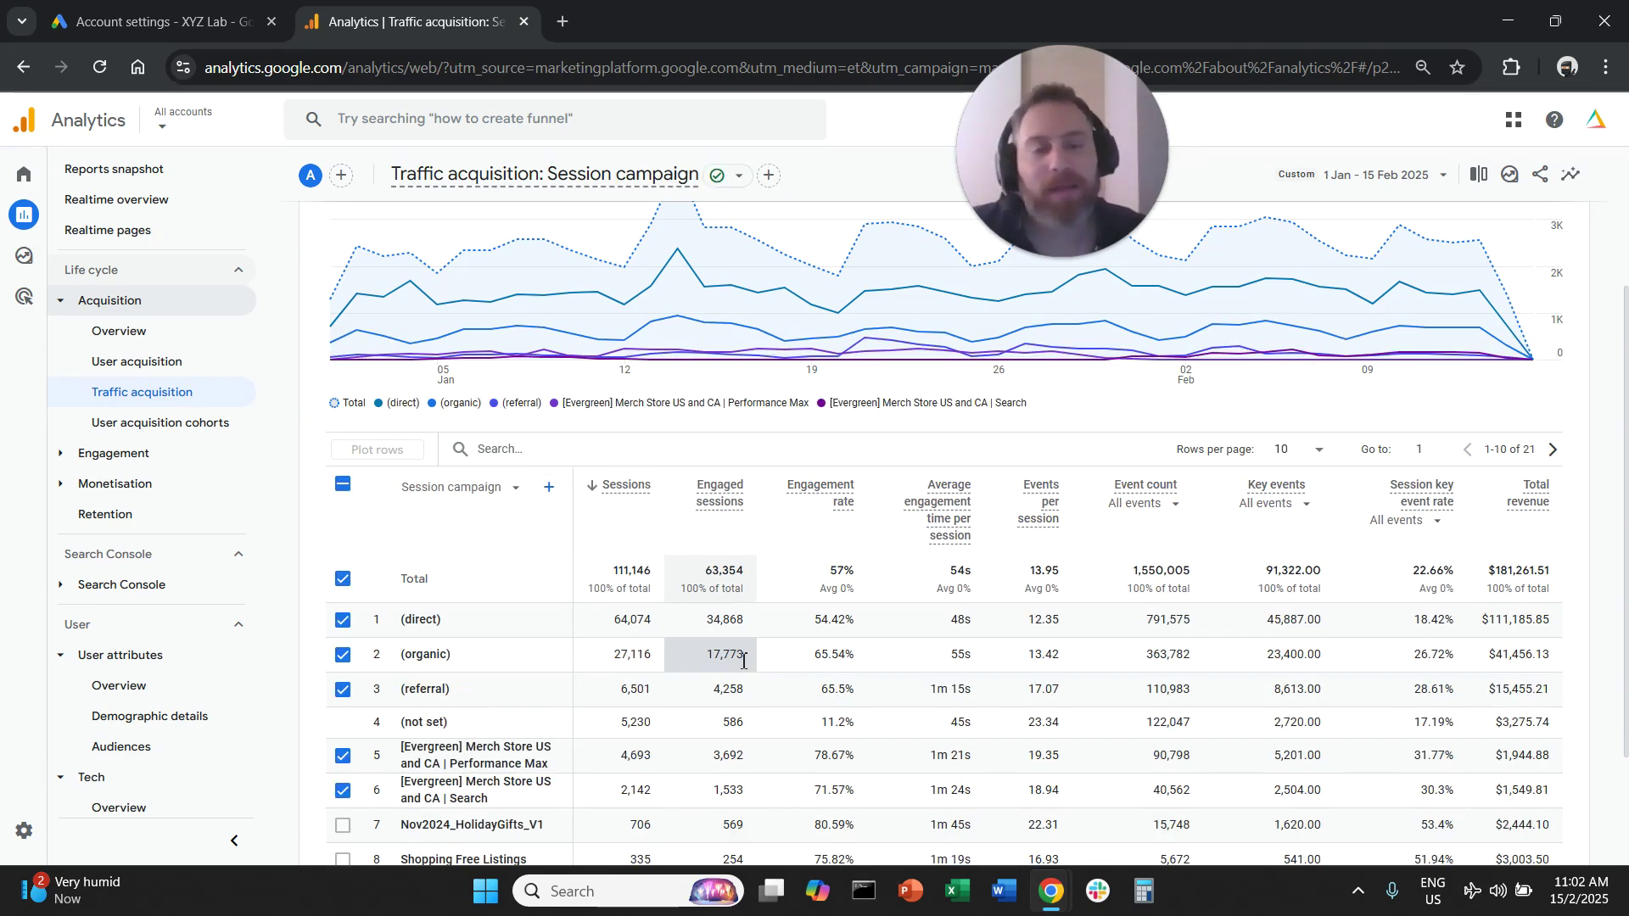
left_click(343, 485)
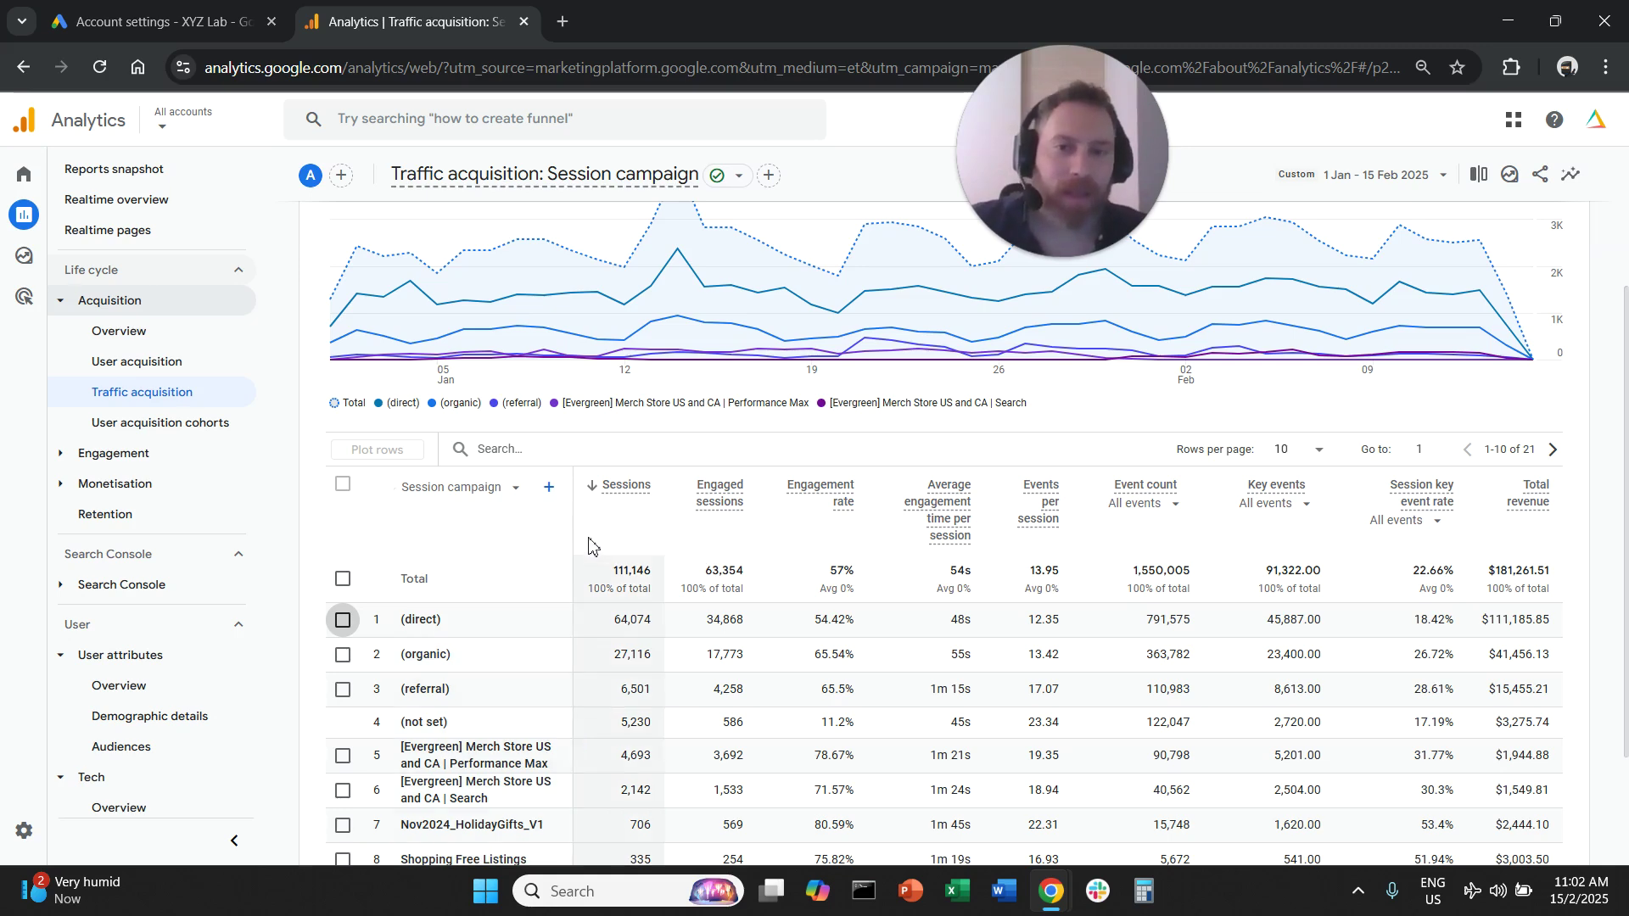
Open the Landing page report under Engagement and deselect all plotted landing page rows
left_click(93, 462)
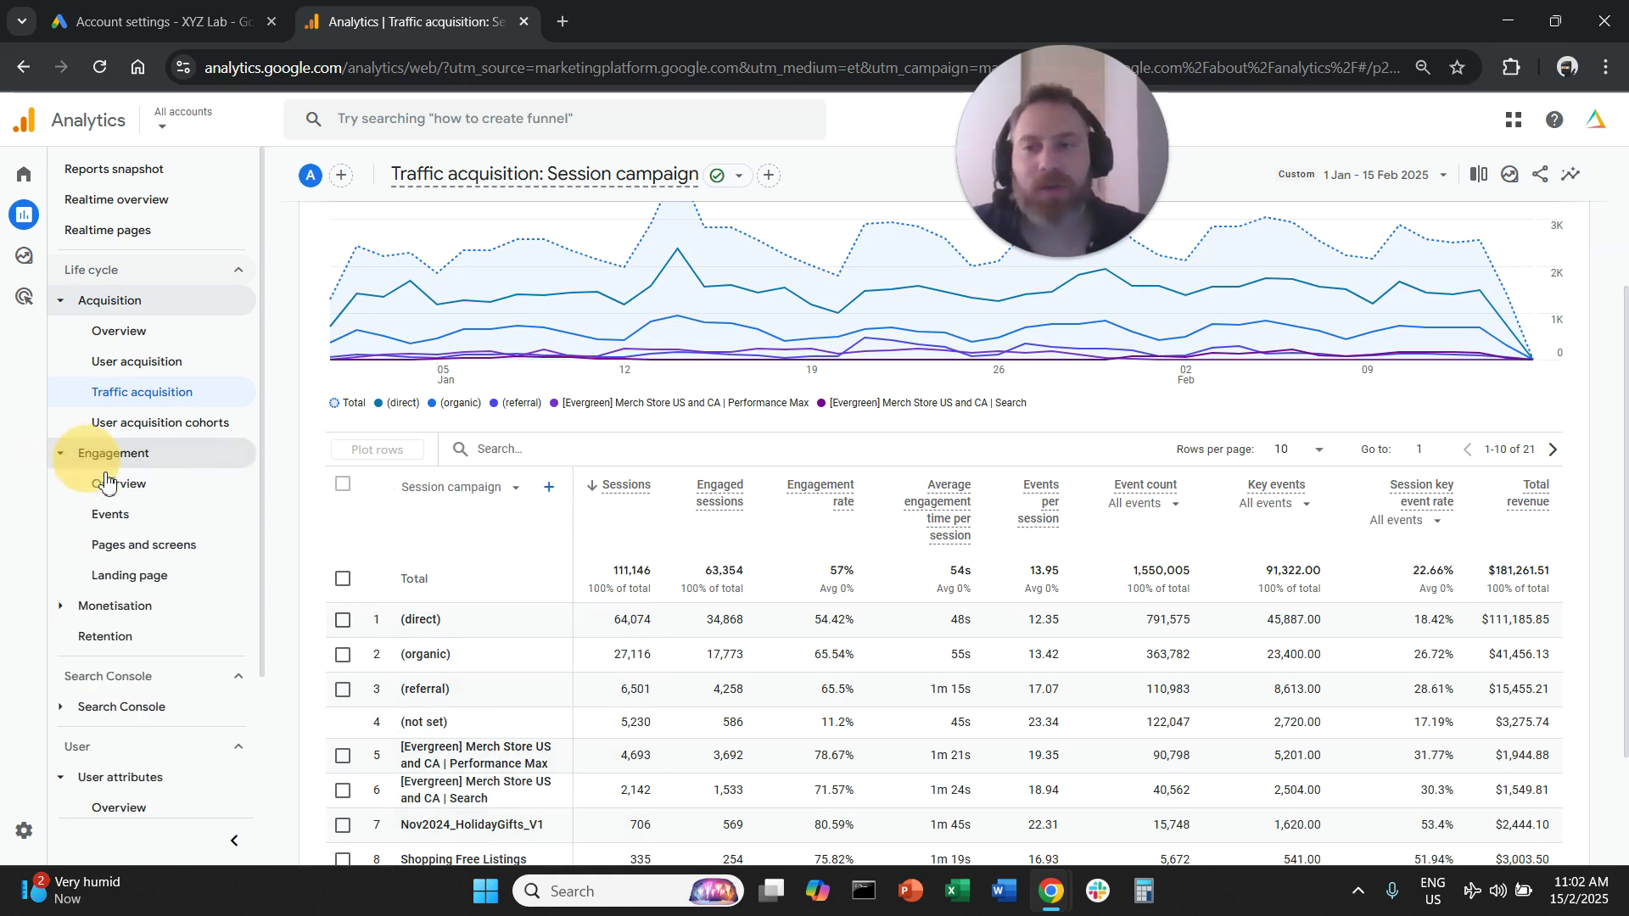
left_click(218, 573)
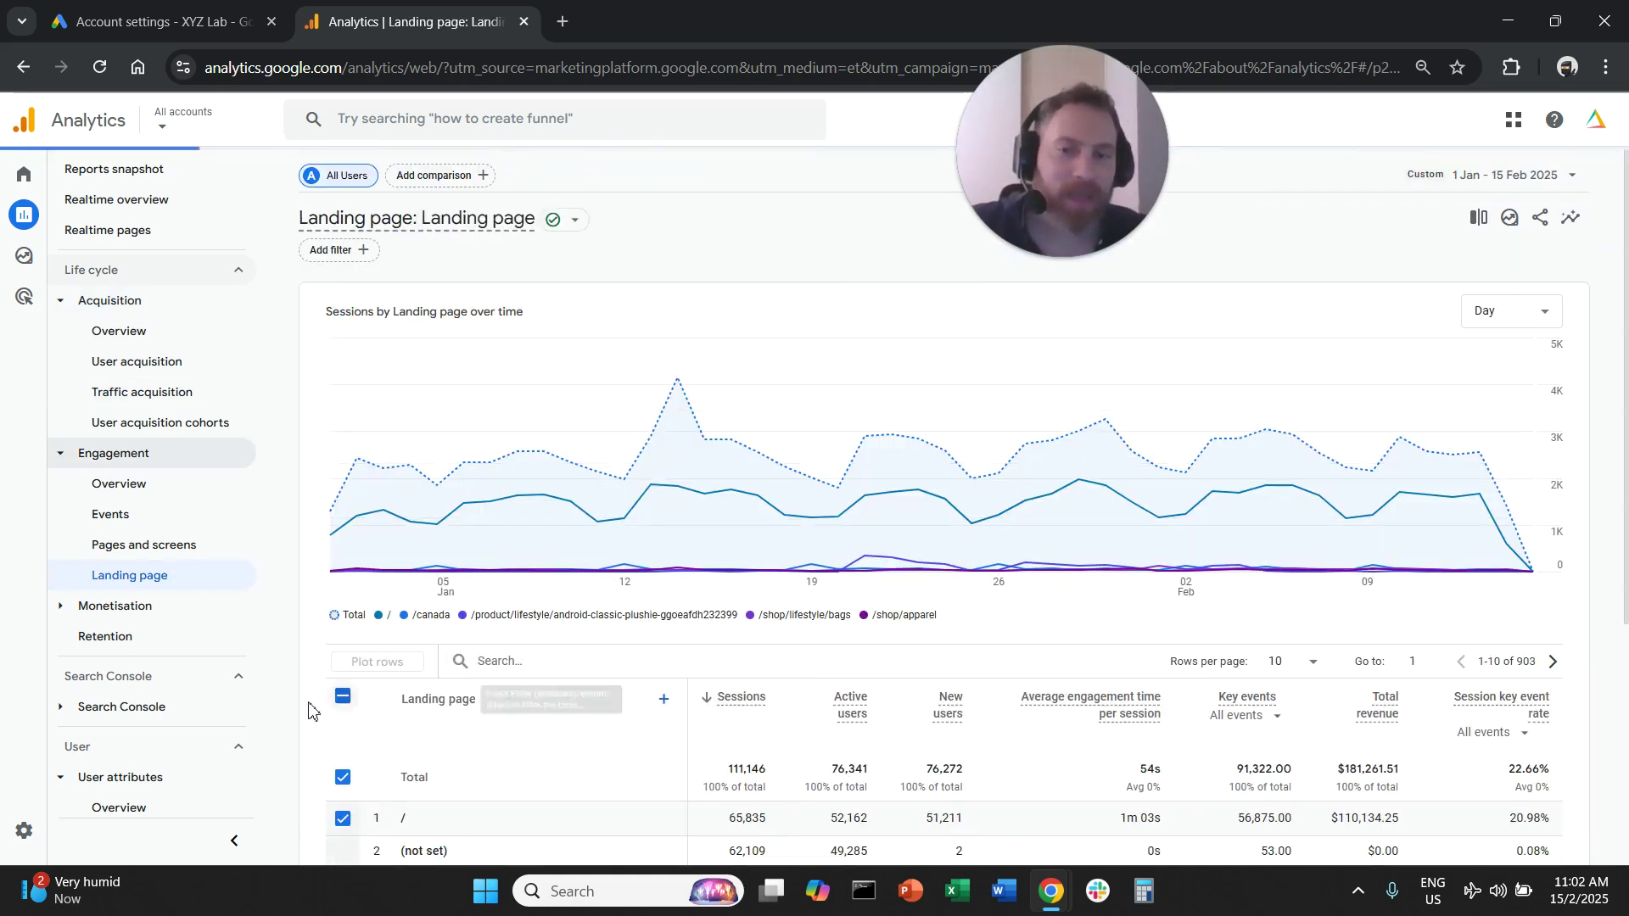
left_click(342, 703)
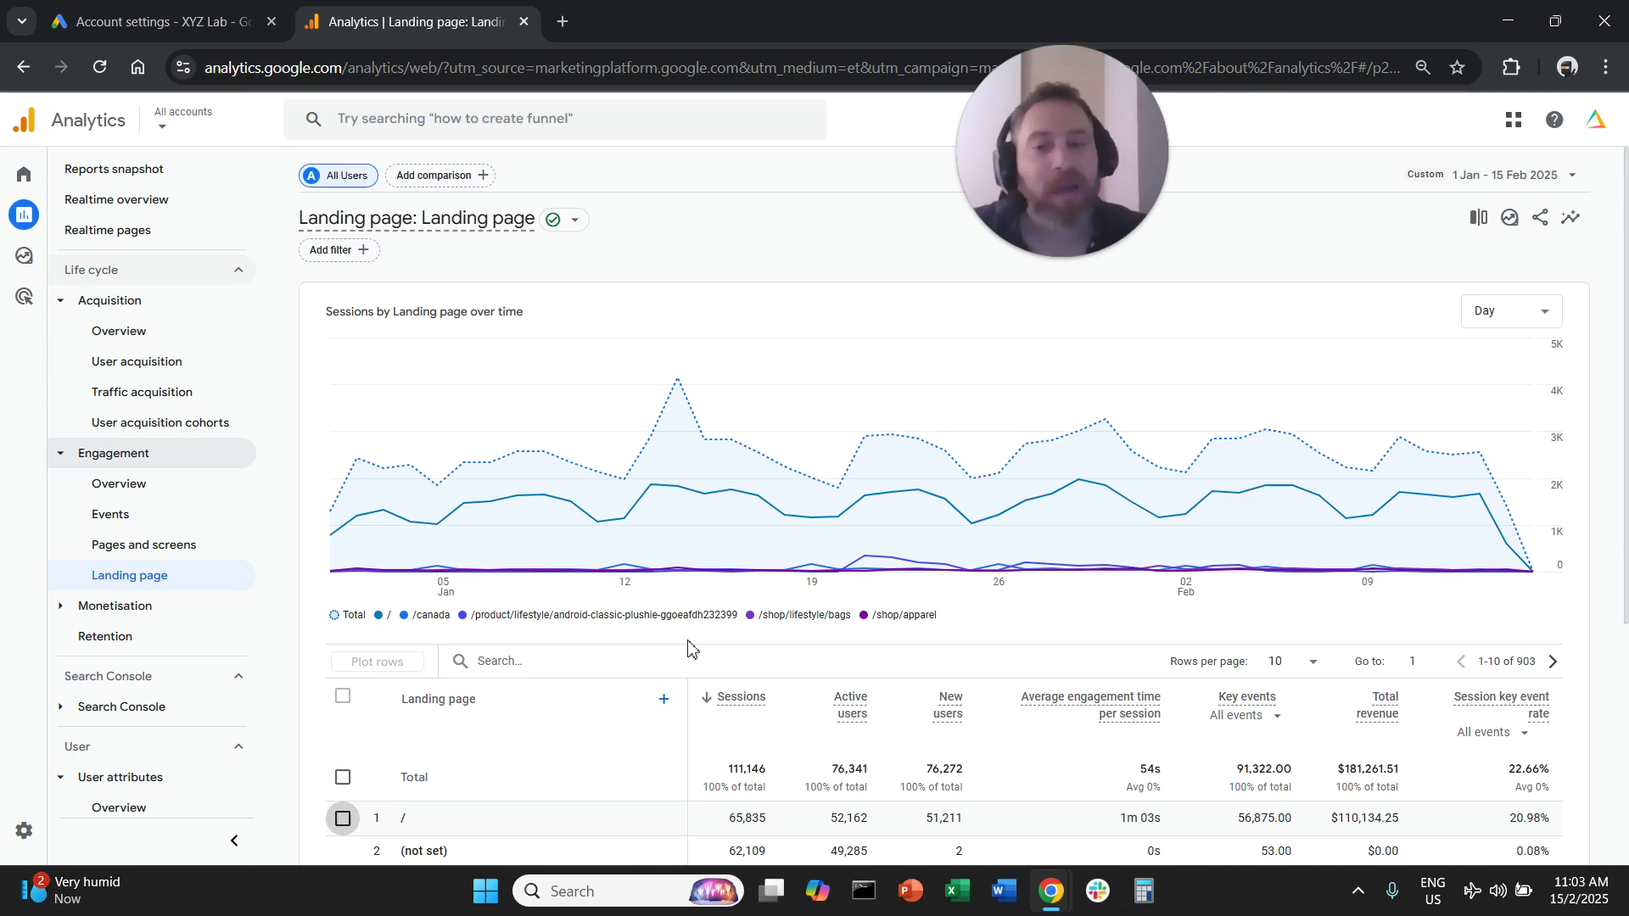
scroll(688, 649, "down", 1)
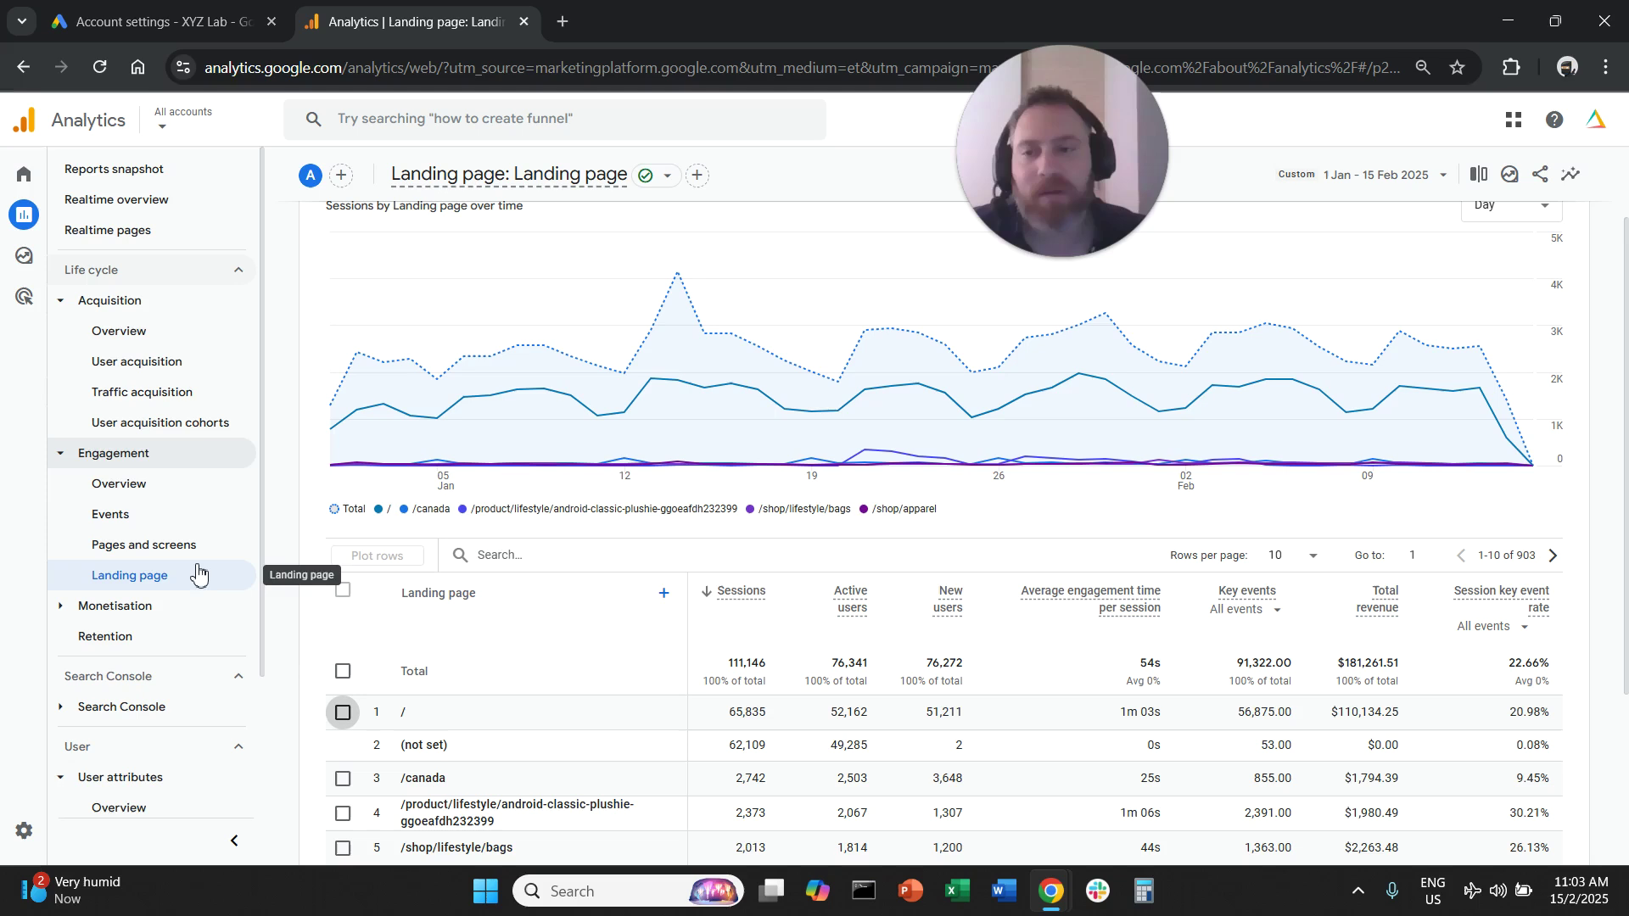
Open the Tech details report and bring up its table of browsers
scroll(200, 644, "down", 1)
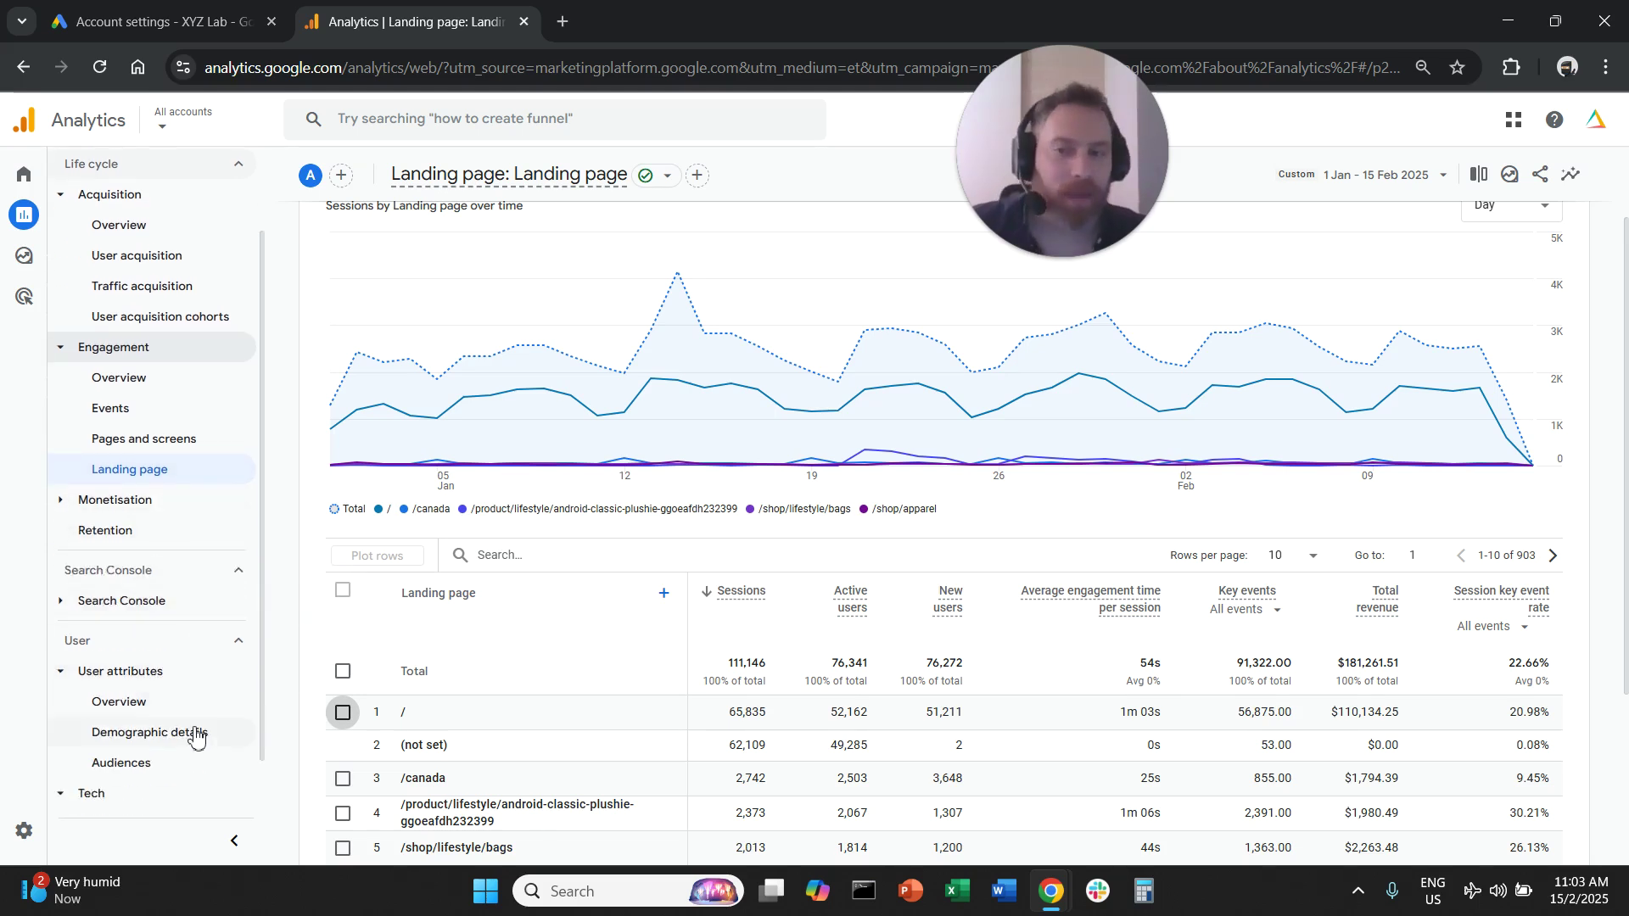
scroll(123, 810, "down", 1)
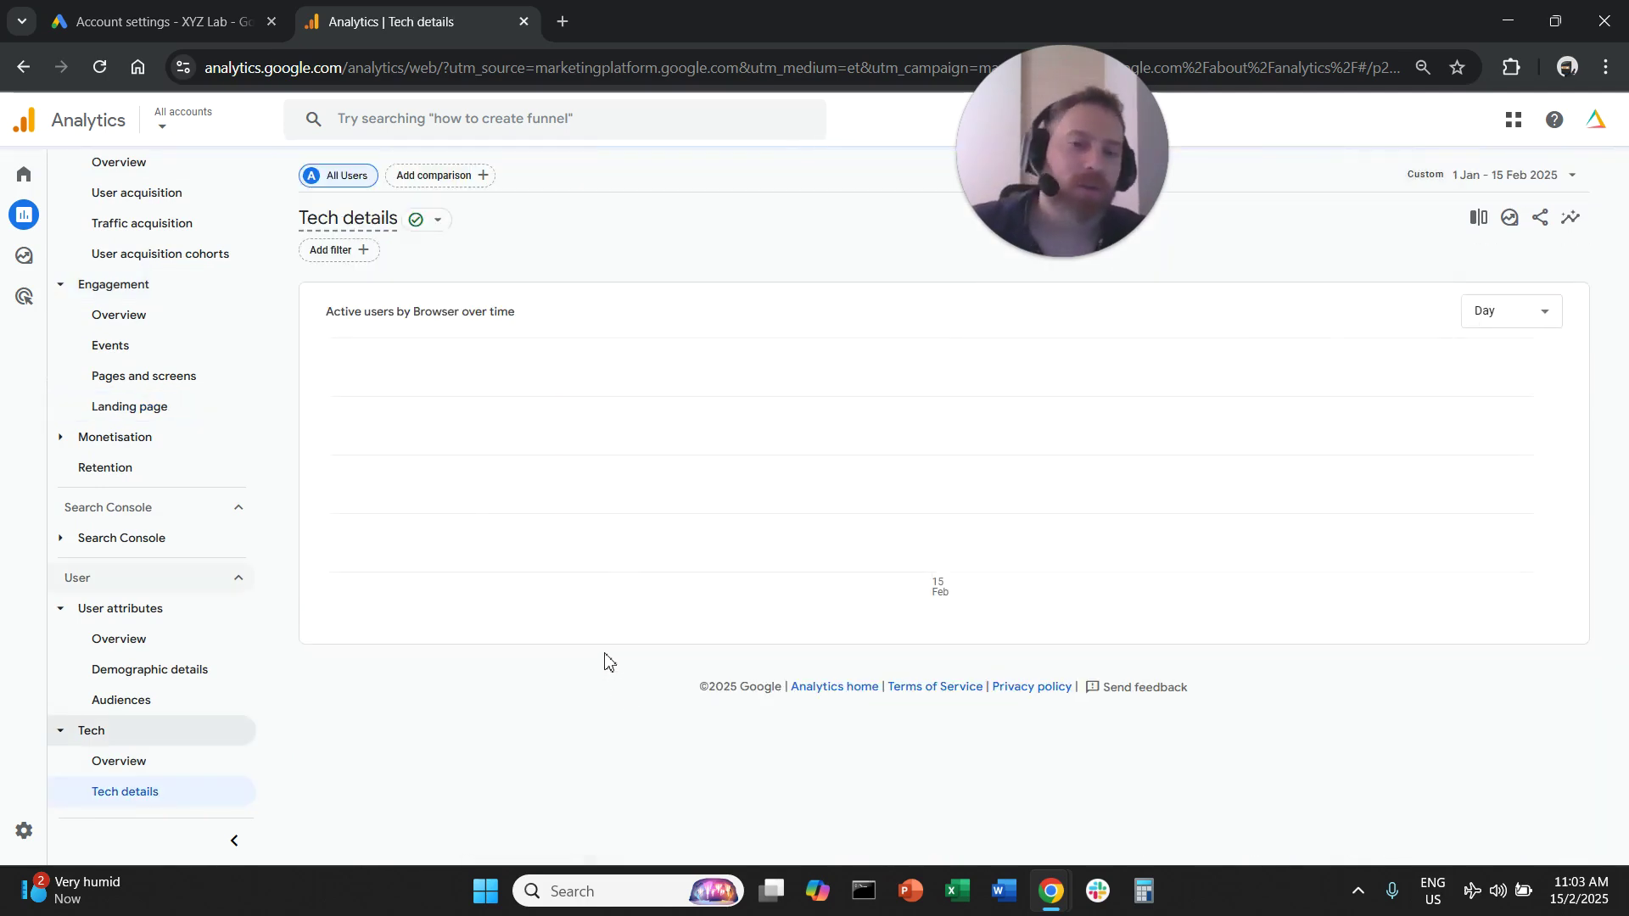
scroll(569, 683, "down", 1)
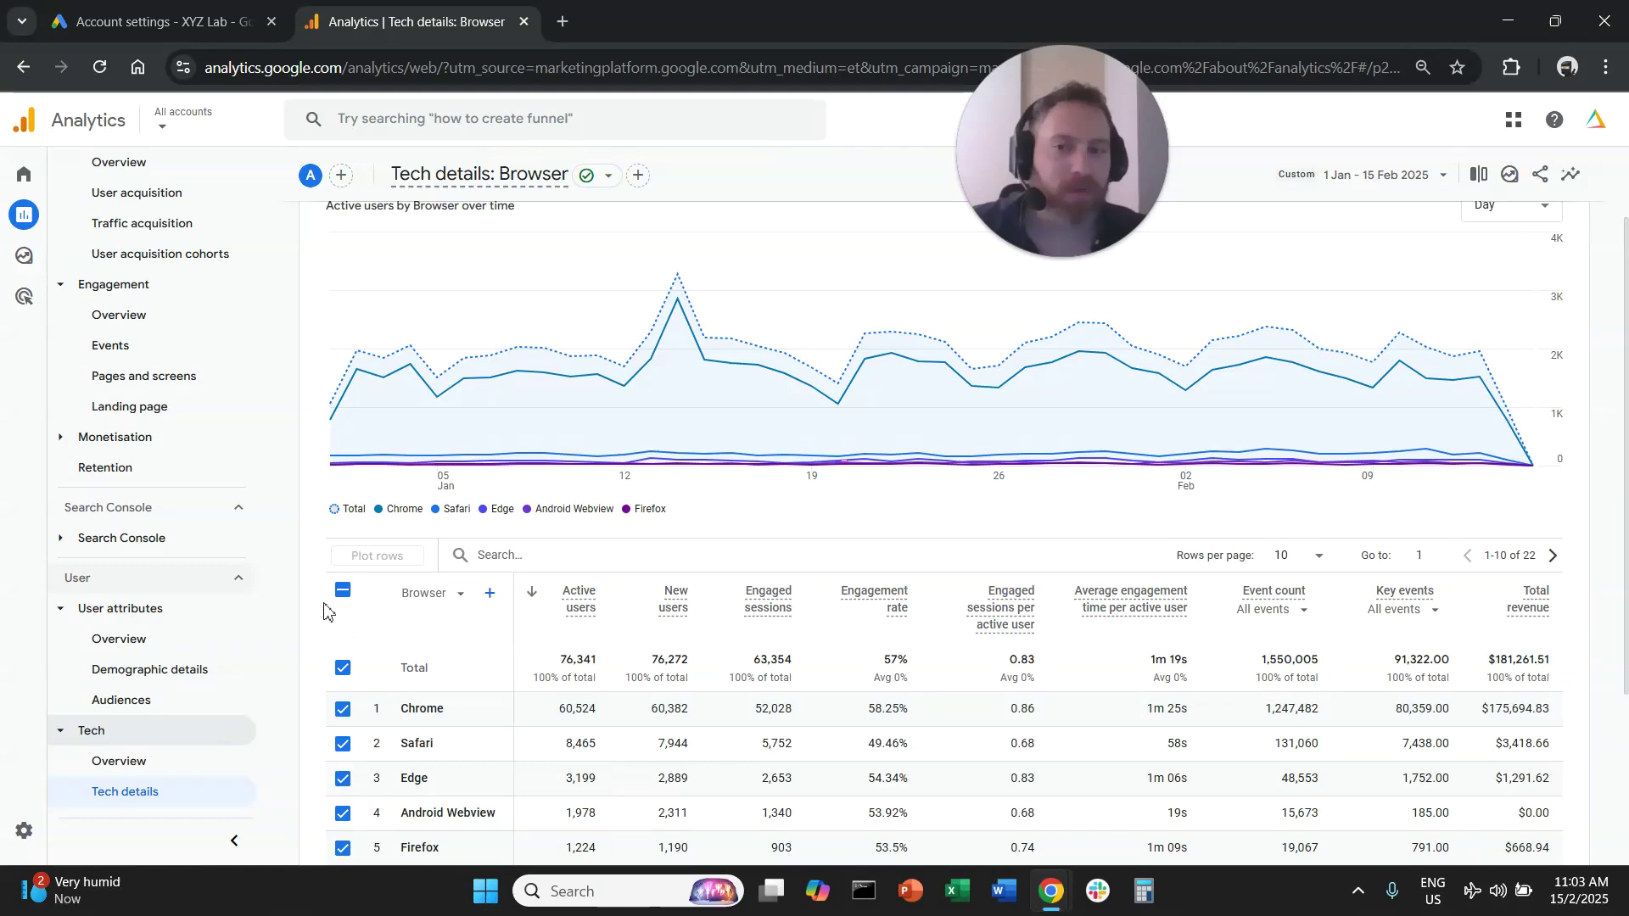
Change the Tech details report's primary dimension to Device category and bring its table rows into view
left_click(430, 598)
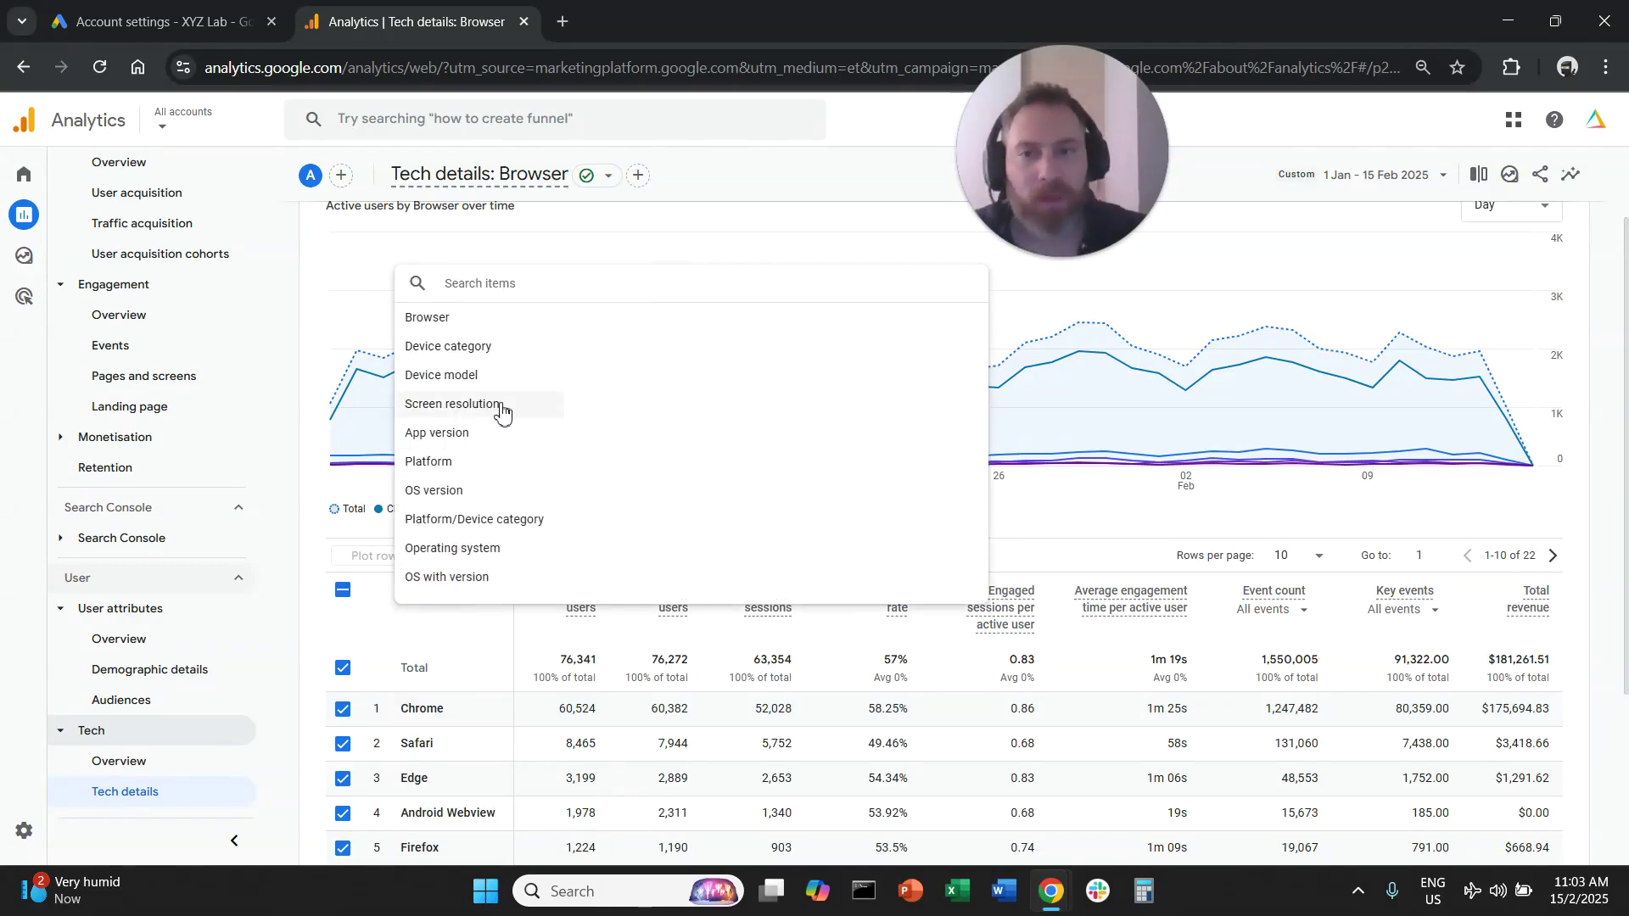
left_click(505, 348)
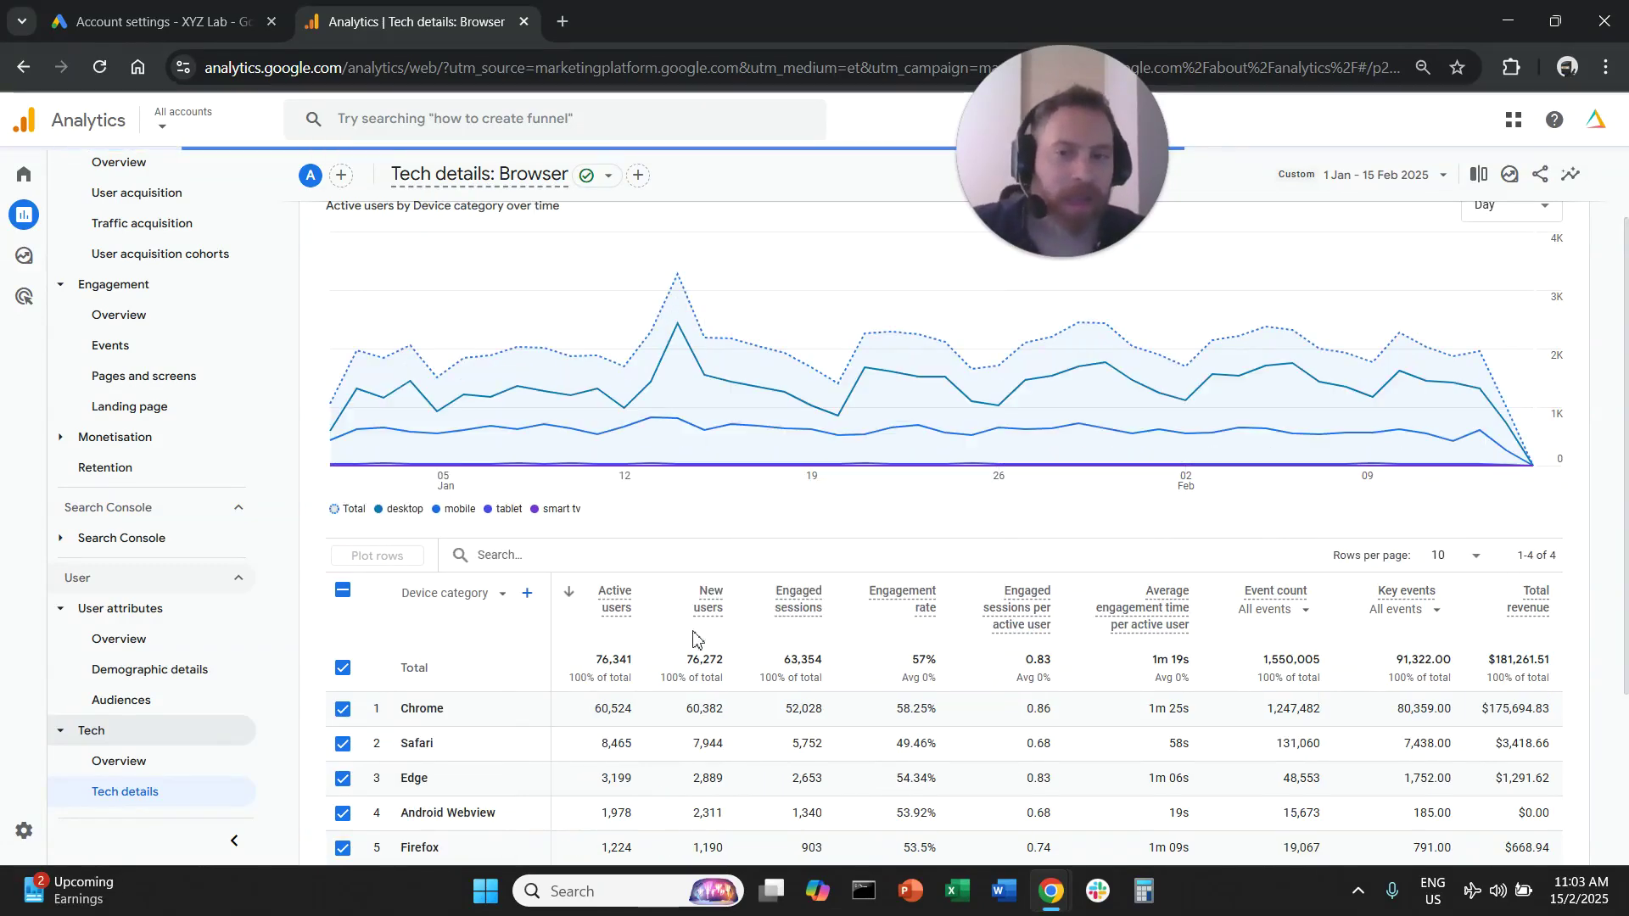
scroll(679, 679, "down", 1)
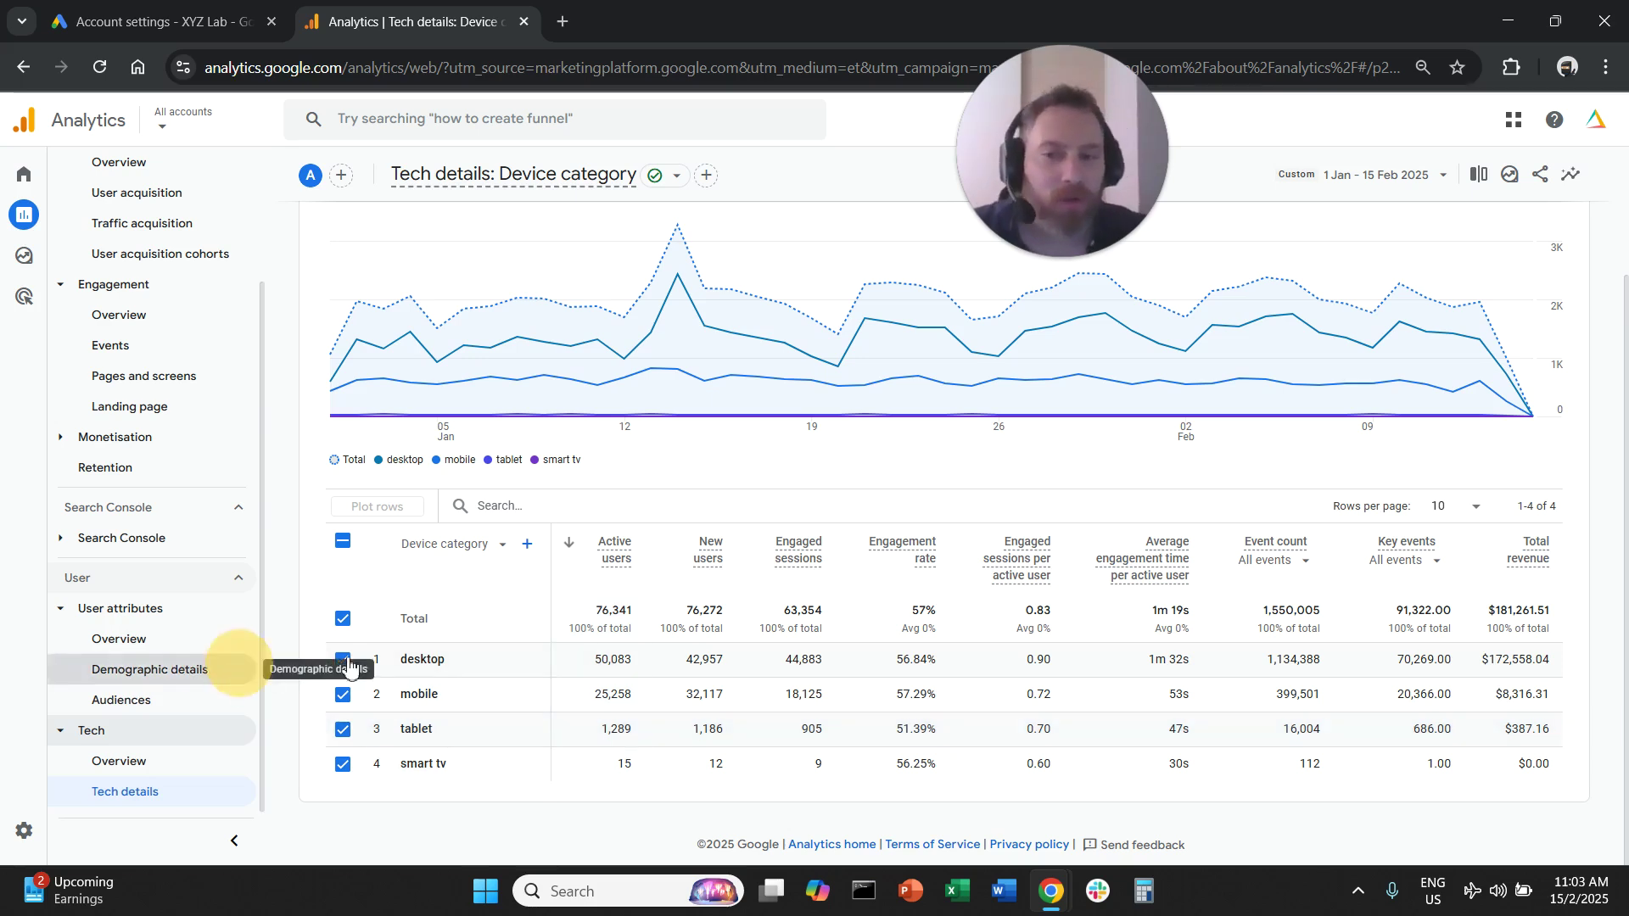
Open the Demographic details report under User attributes and deselect all plotted country rows
left_click(219, 674)
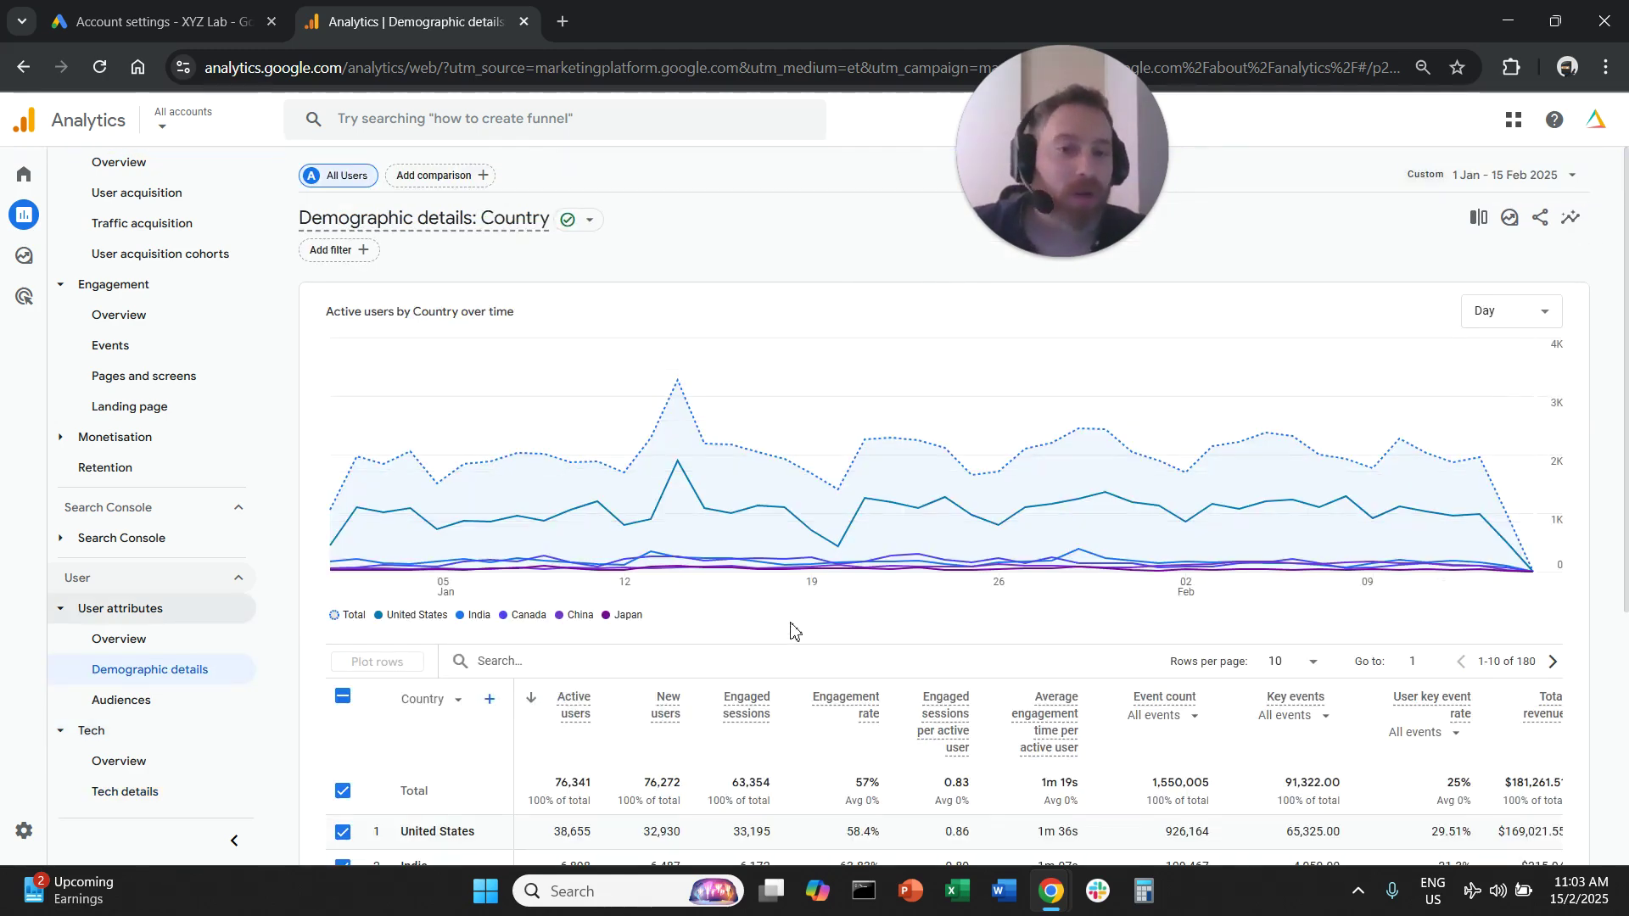
left_click(342, 697)
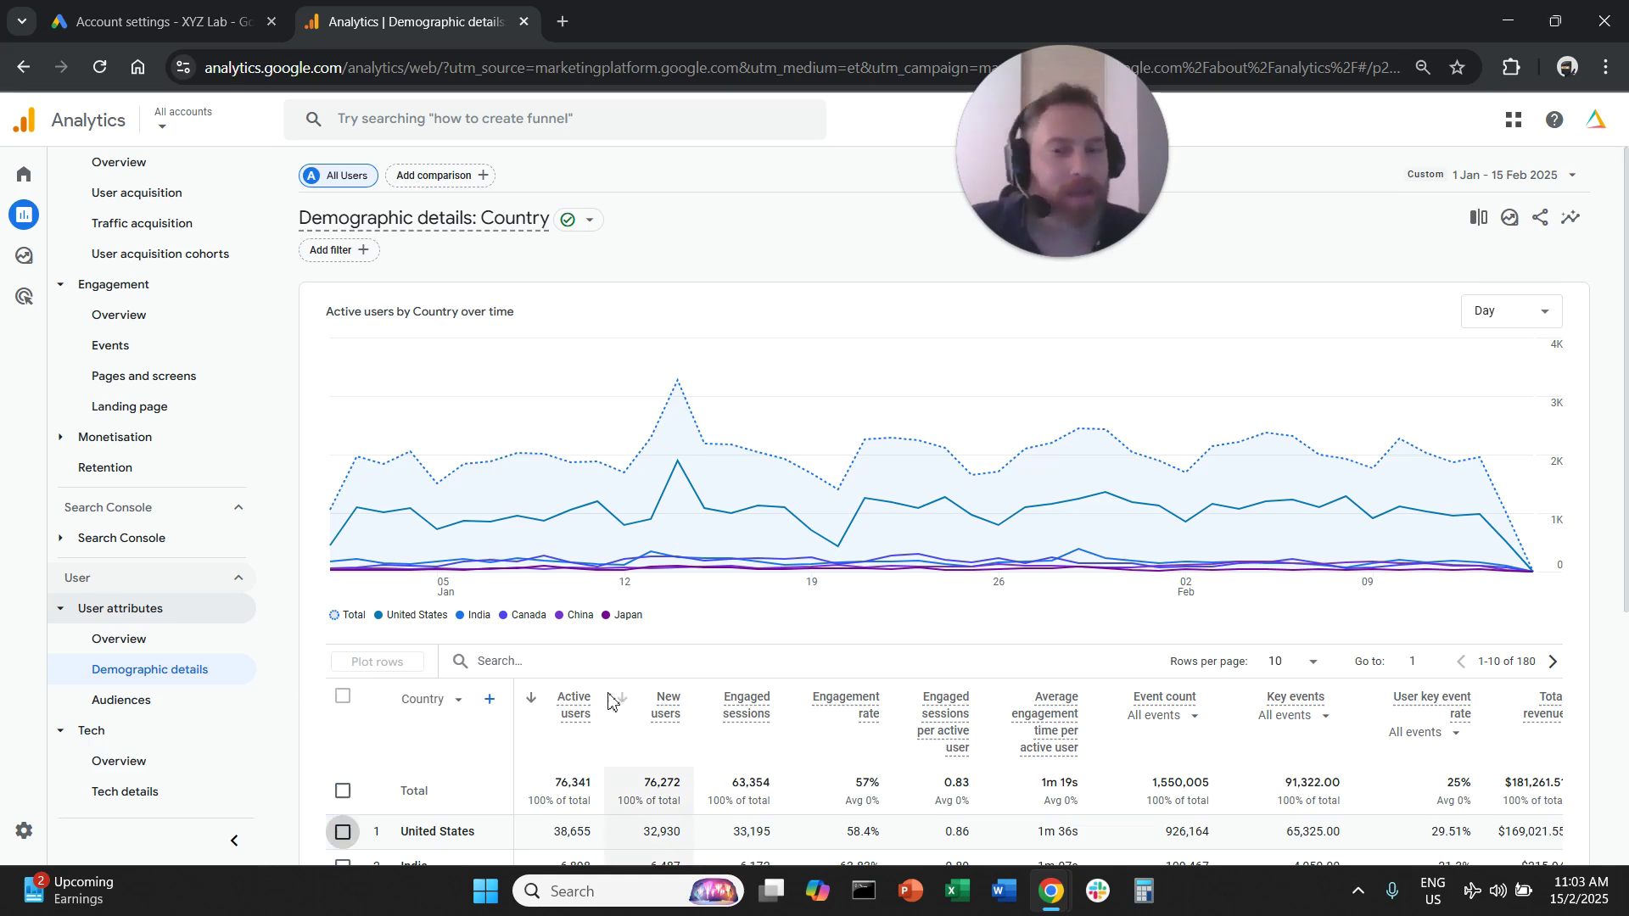
scroll(645, 695, "down", 1)
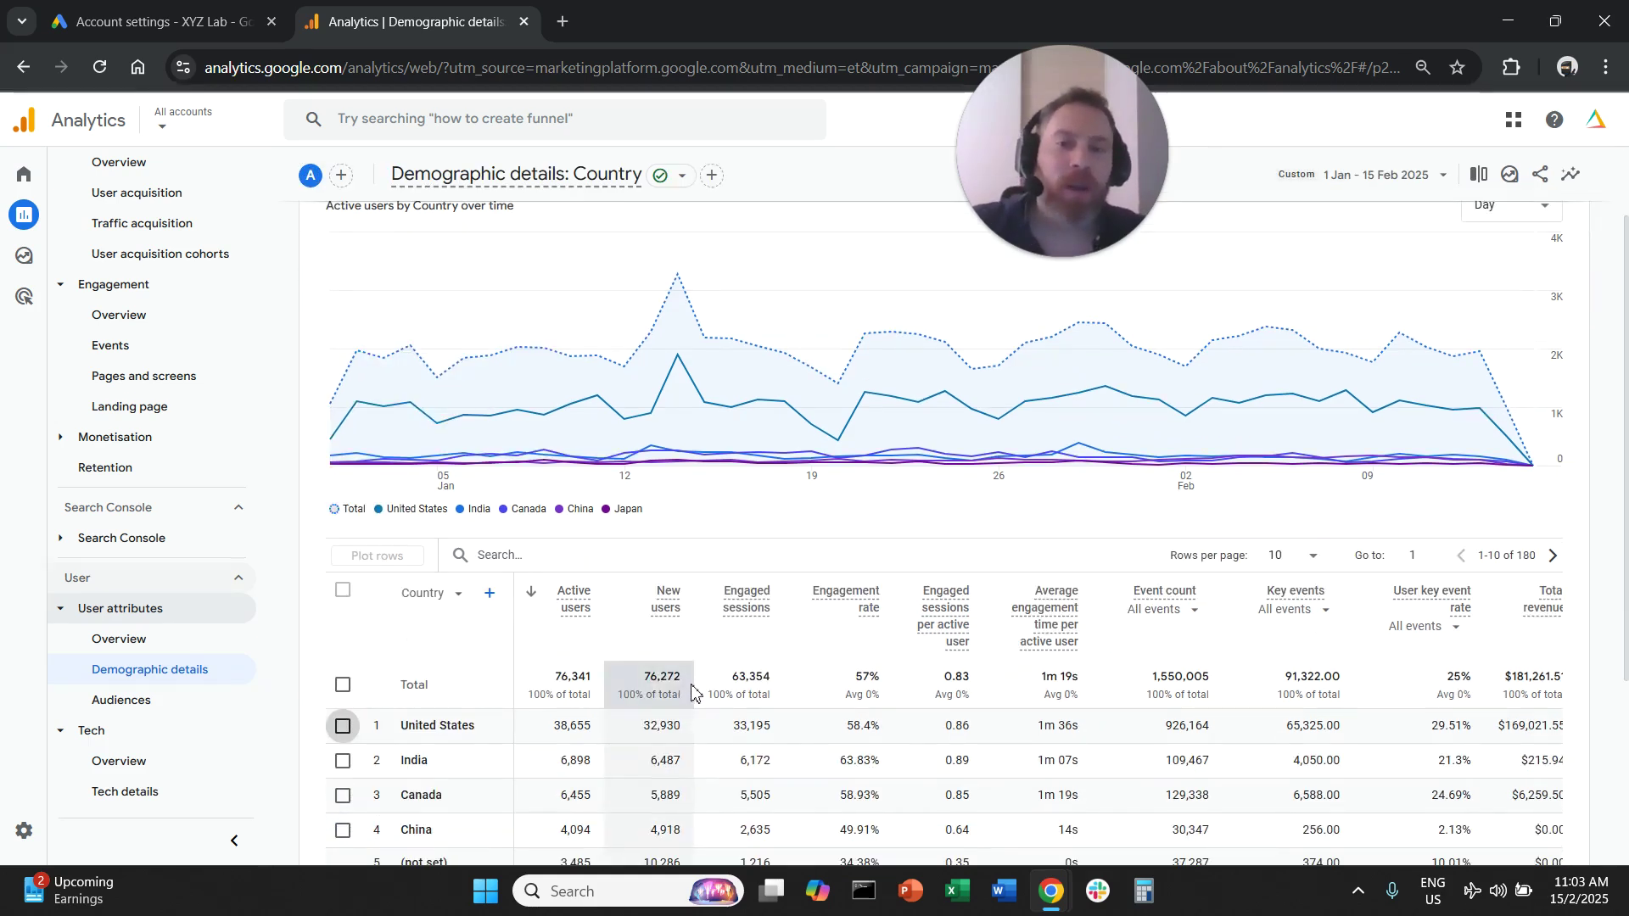
Check which primary dimensions the Demographic details table offers, keeping Country as the selected one
scroll(689, 691, "down", 1)
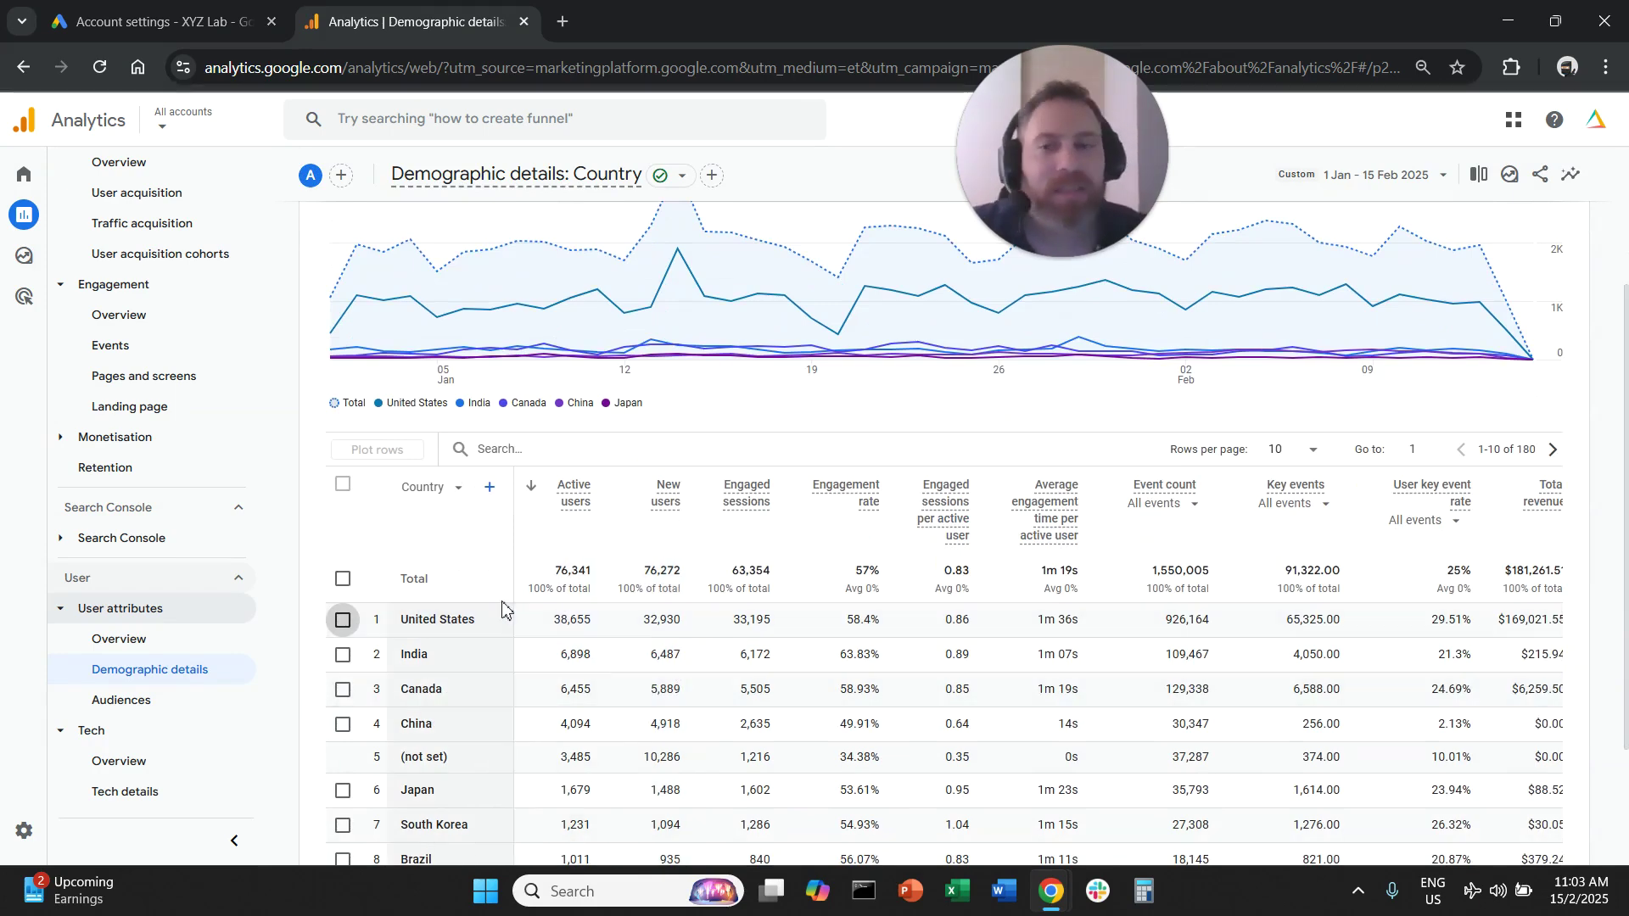
left_click(452, 492)
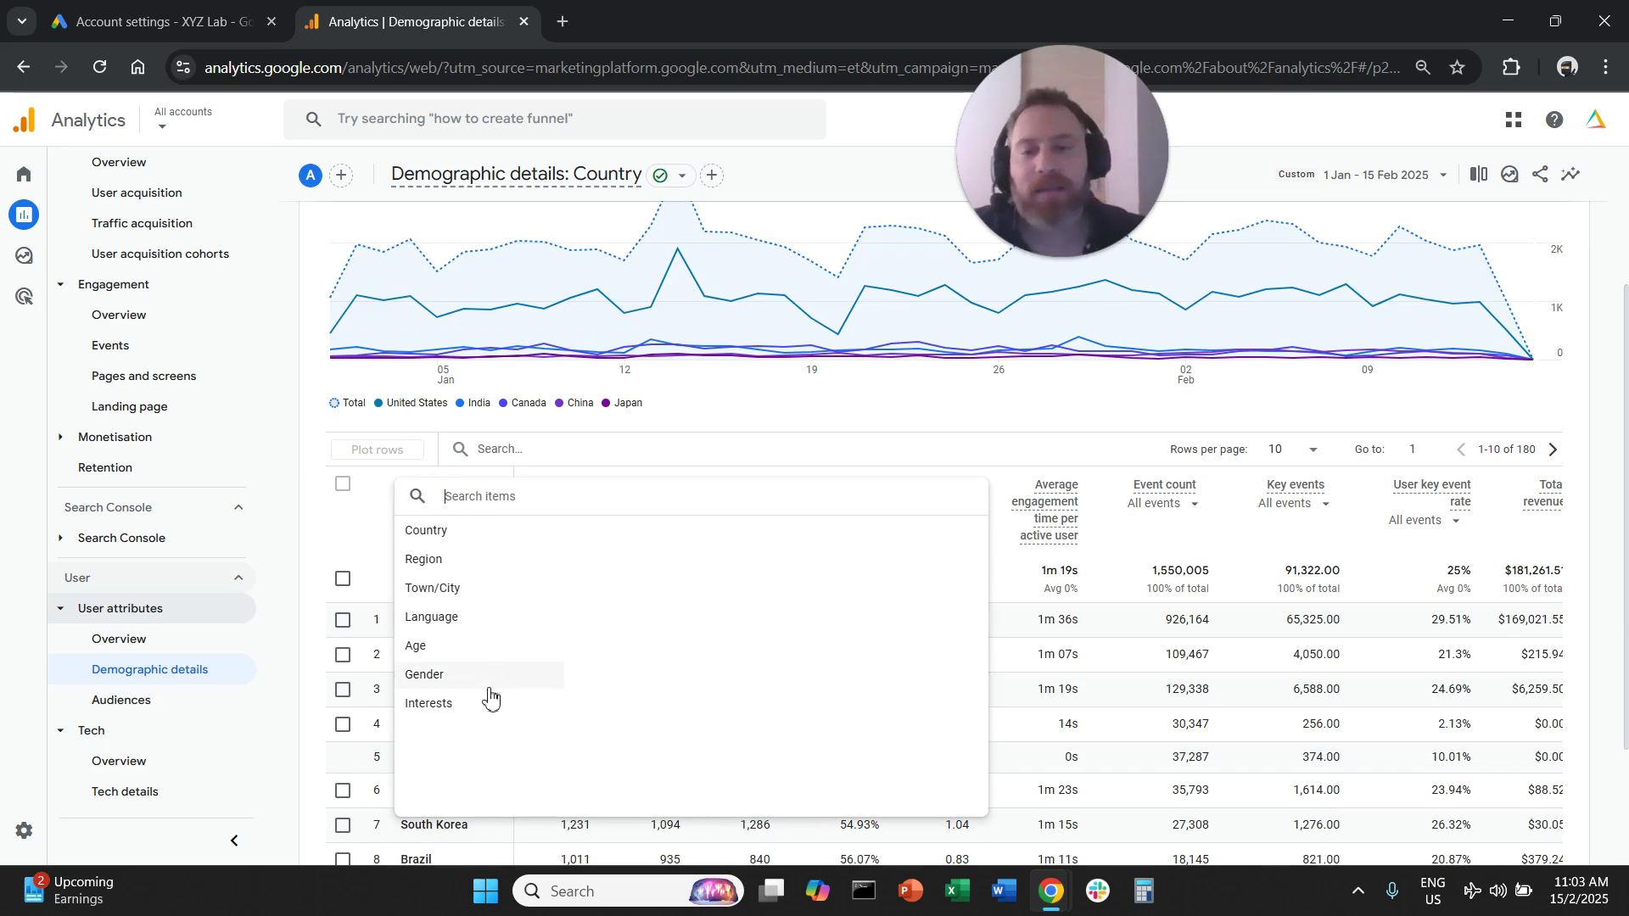
left_click(306, 531)
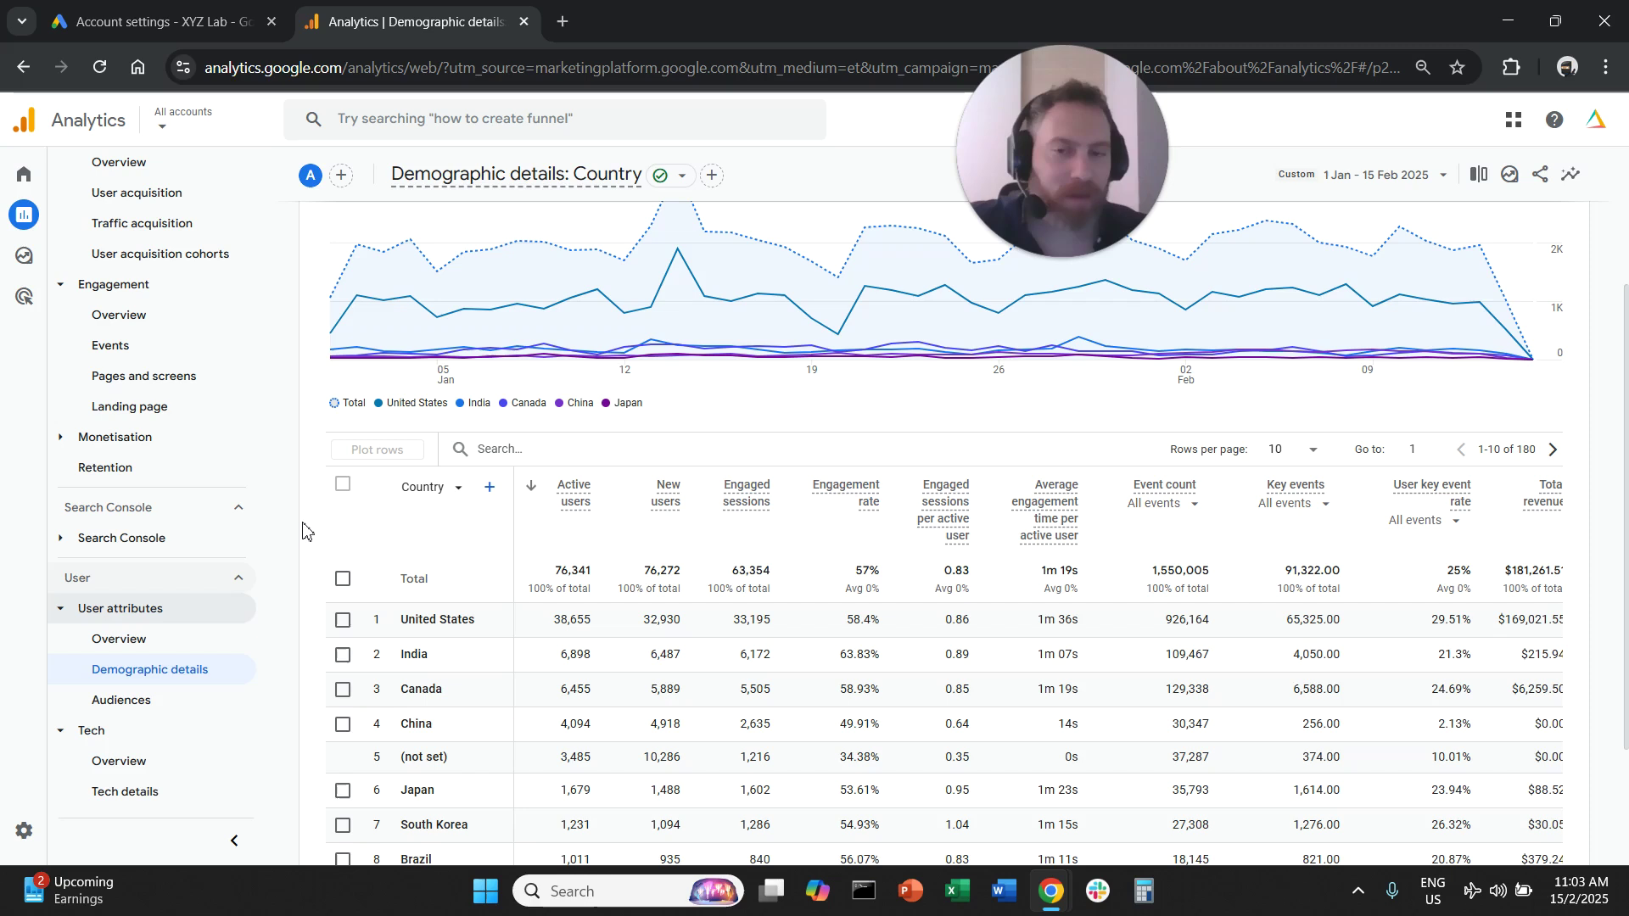